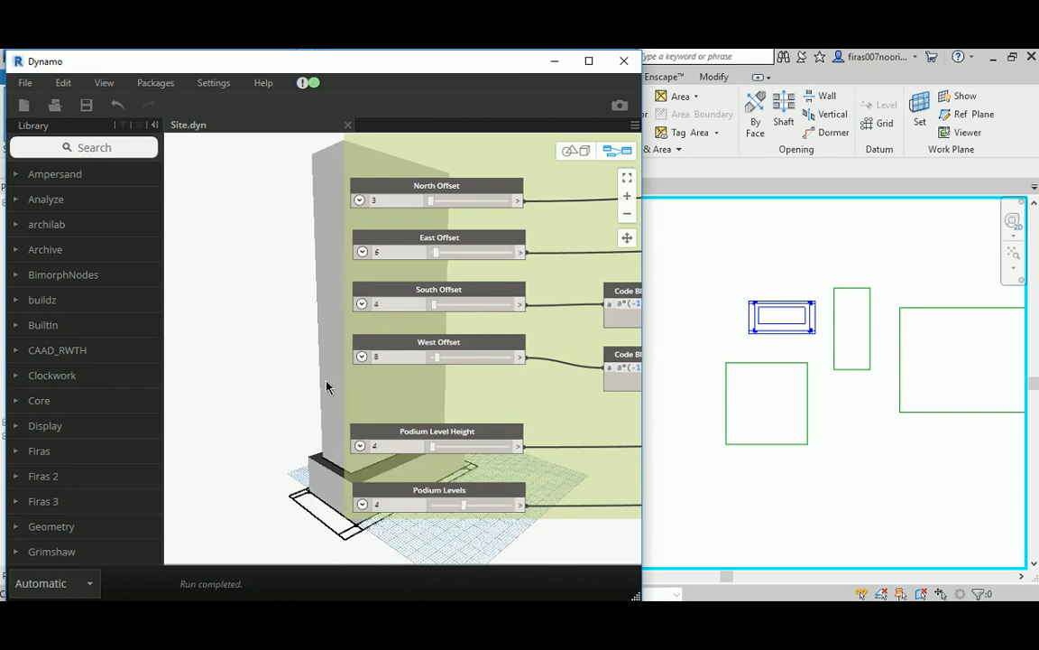
Test the tower massing by setting the South Offset to 9.3 and then to 3.3.
{"action": "middle_click_drag", "start_coordinate": [329, 390], "coordinate": [445, 376]}
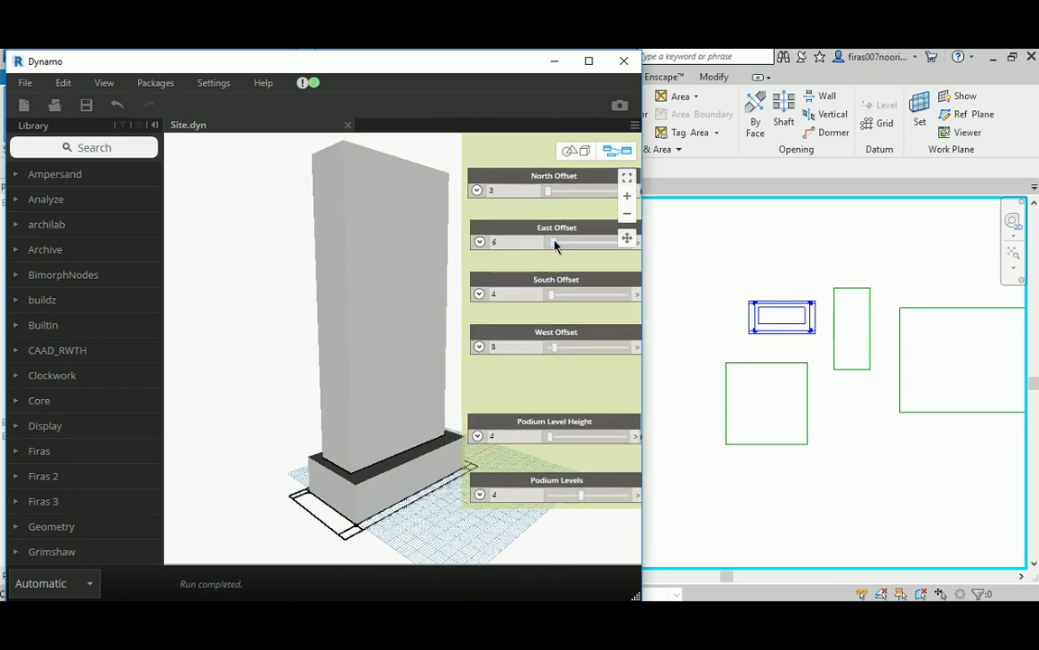
{"action": "left_click_drag", "start_coordinate": [552, 295], "coordinate": [555, 296]}
{"action": "left_click", "coordinate": [551, 298]}
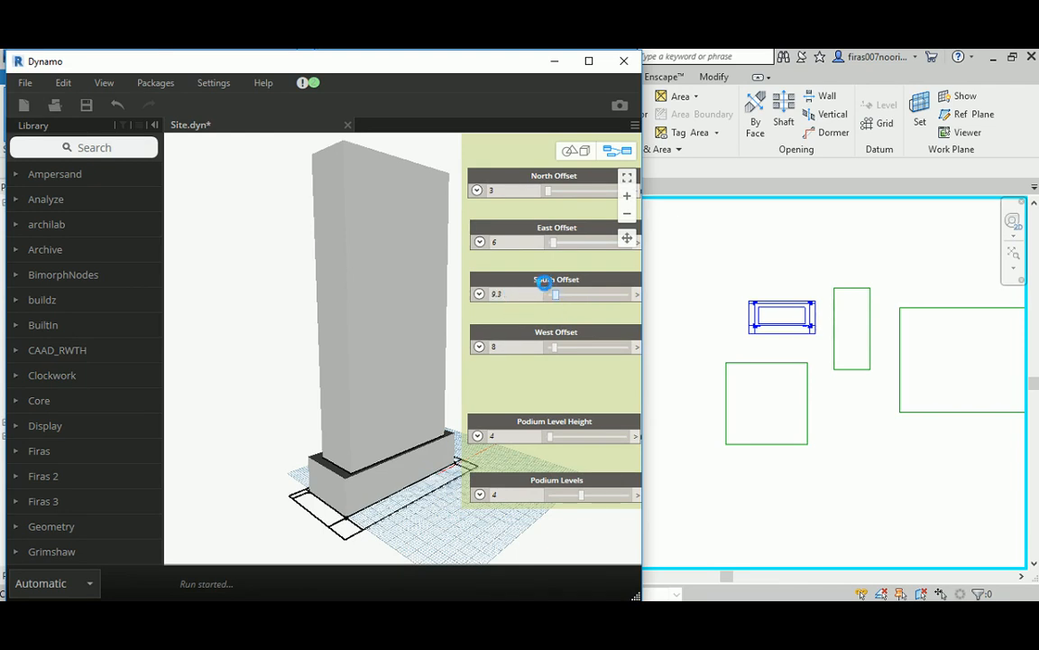
{"action": "left_click", "coordinate": [544, 283]}
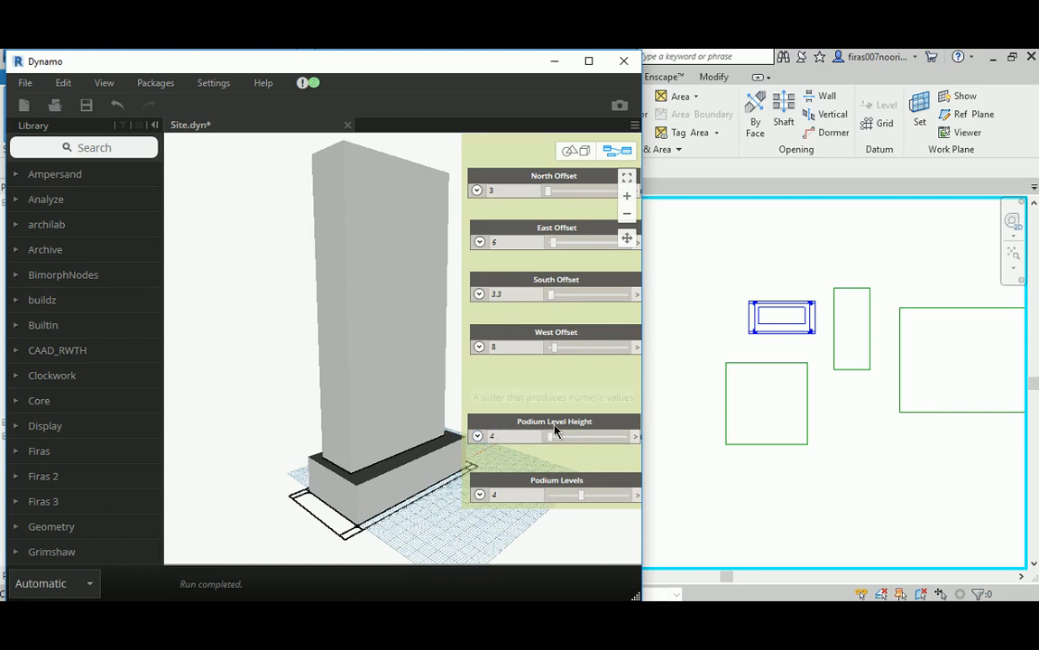
{"action": "double_click", "coordinate": [502, 437]}
{"action": "mouse_move", "coordinate": [581, 498]}
{"action": "left_mouse_down"}
{"action": "mouse_move", "coordinate": [557, 494]}
{"action": "mouse_move", "coordinate": [580, 494]}
{"action": "left_mouse_up"}
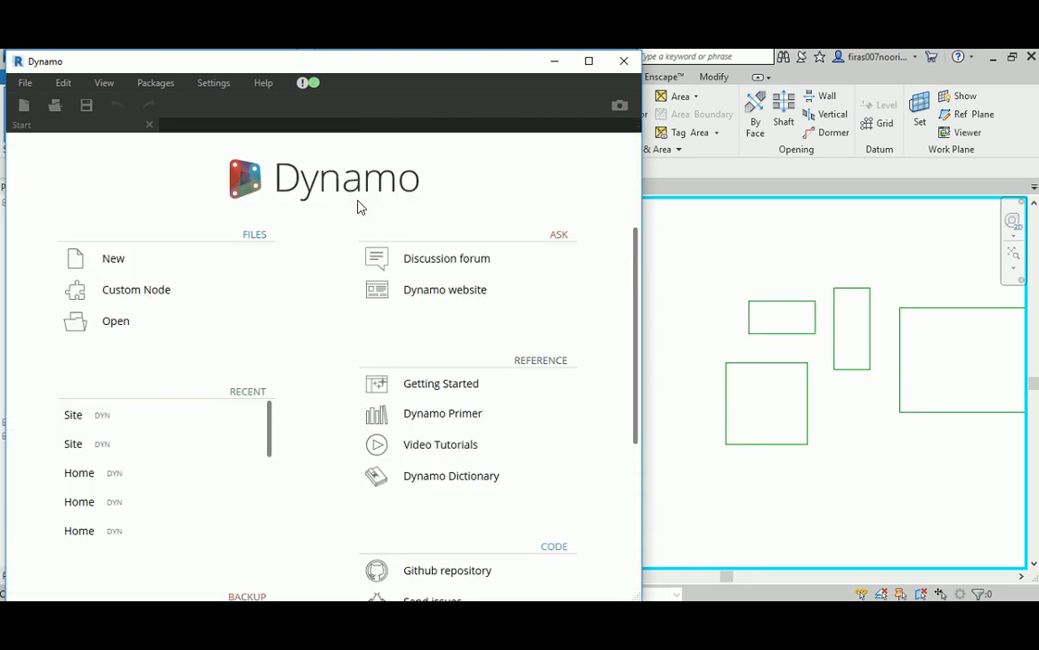
Create a new workspace and add a Select Model Elements node to it.
{"action": "left_click", "coordinate": [141, 260]}
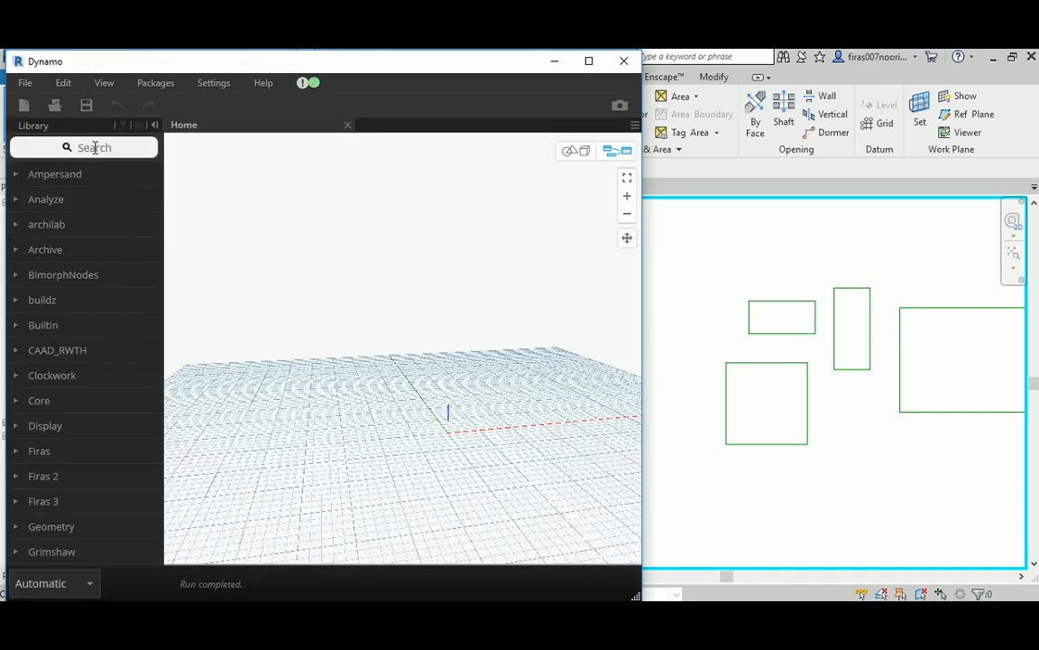
{"action": "left_click", "coordinate": [95, 147]}
{"action": "type", "text": "s"}
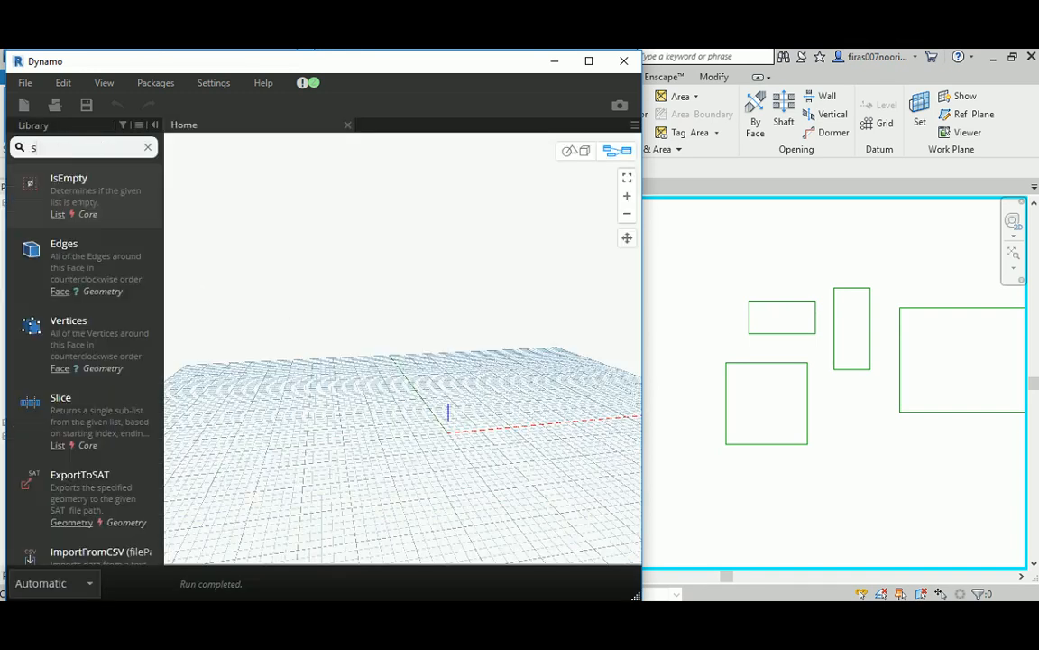
{"action": "type", "text": "elect m"}
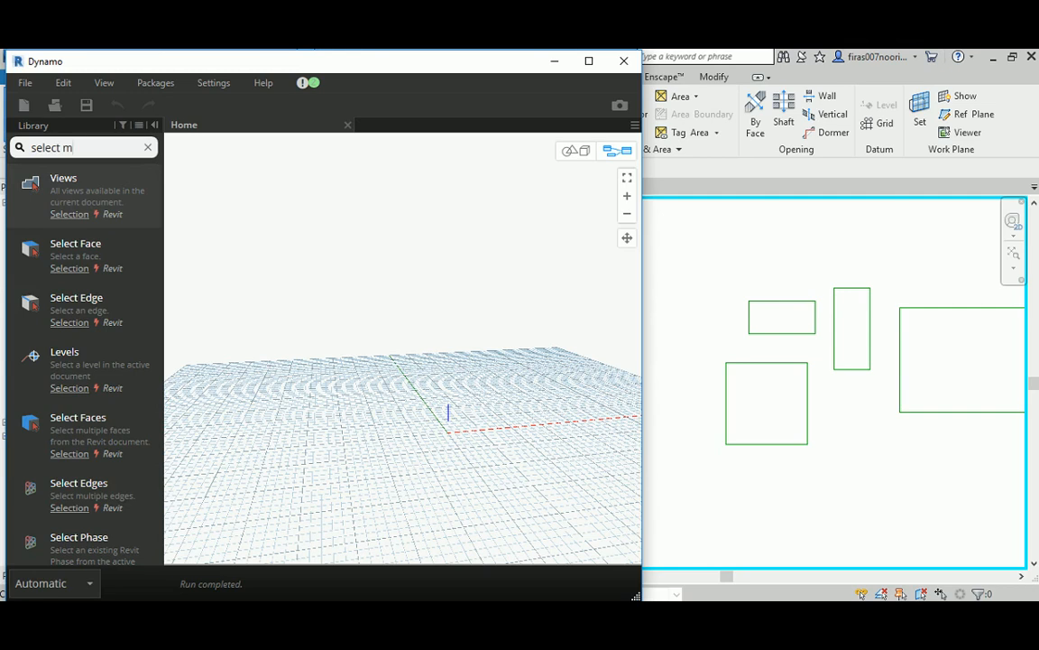
{"action": "type", "text": "odel element"}
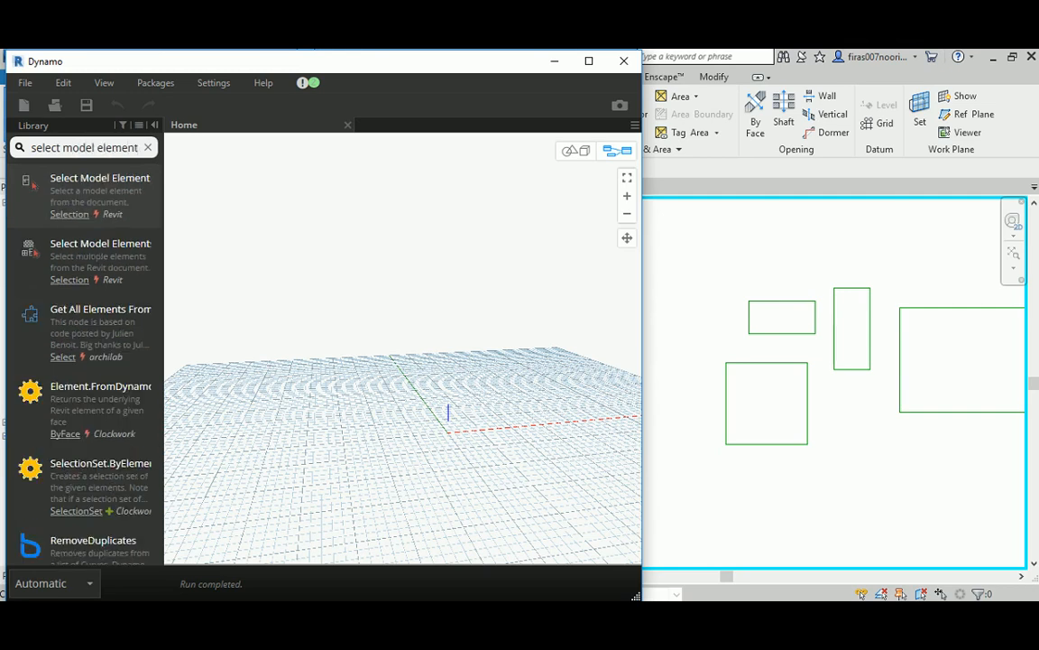
{"action": "type", "text": "s"}
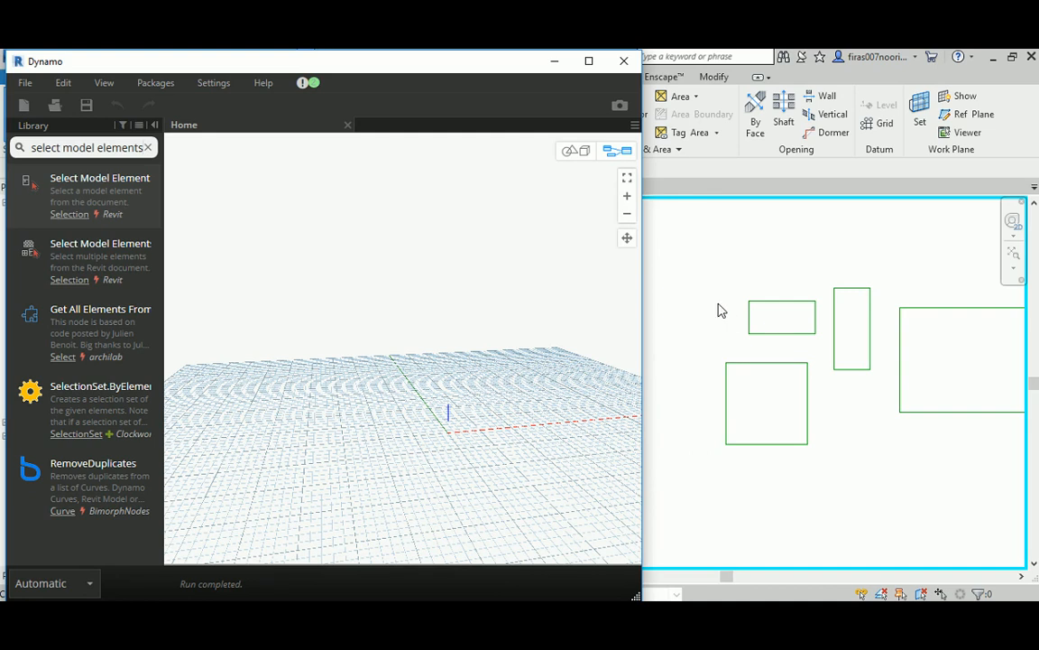
{"action": "mouse_move", "coordinate": [87, 185]}
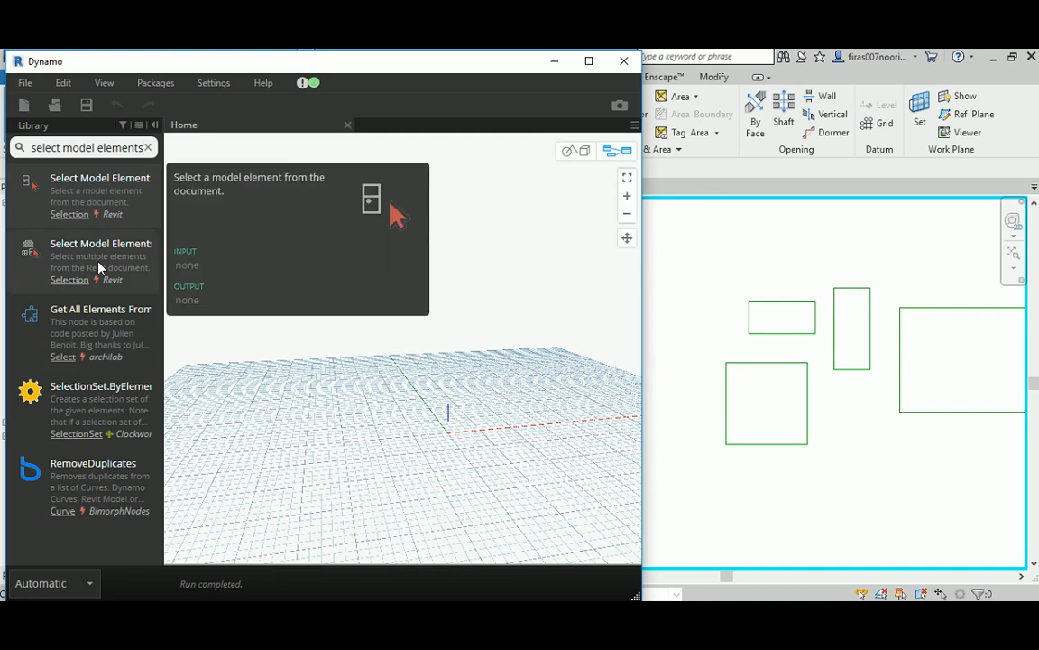
{"action": "mouse_move", "coordinate": [98, 271]}
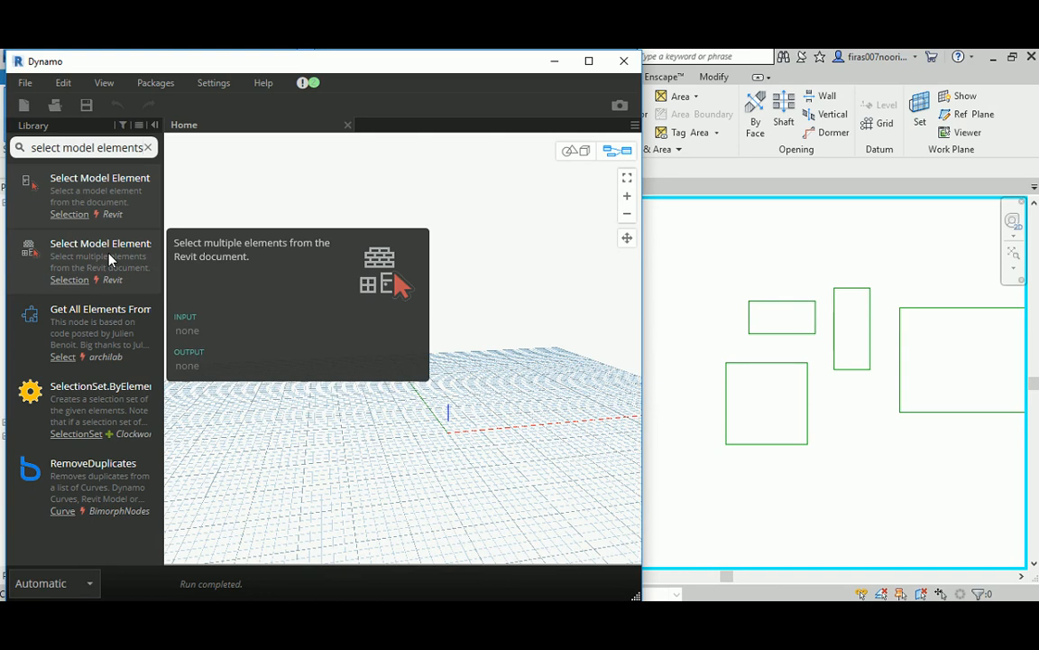
{"action": "left_click", "coordinate": [108, 260]}
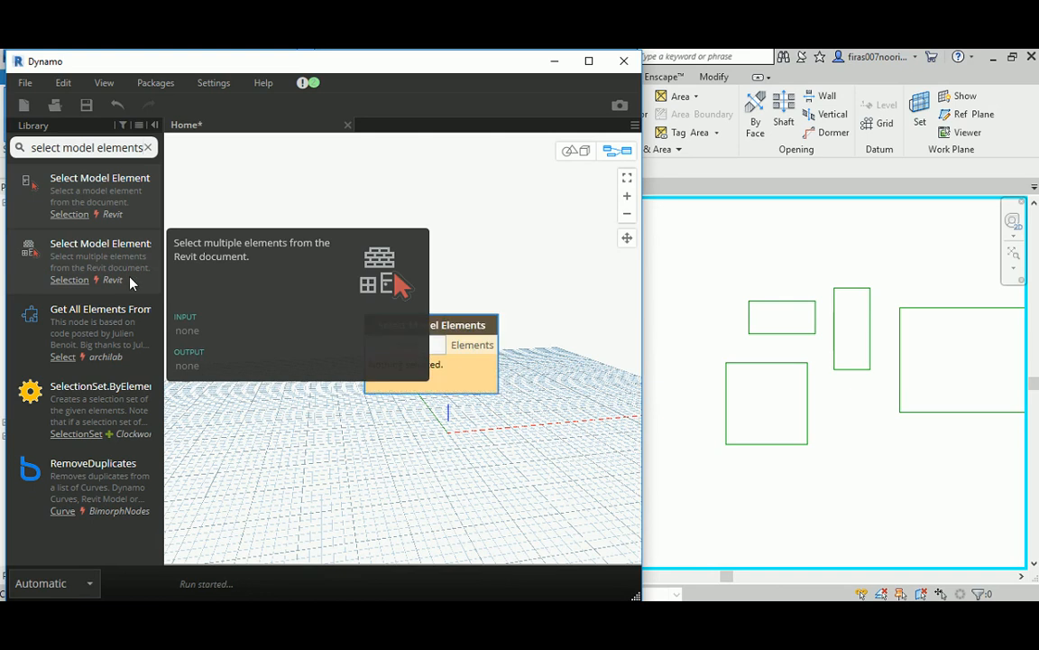
Assign the four model lines of the square outline in the Revit view to the Select Model Elements node.
{"action": "left_click", "coordinate": [431, 348]}
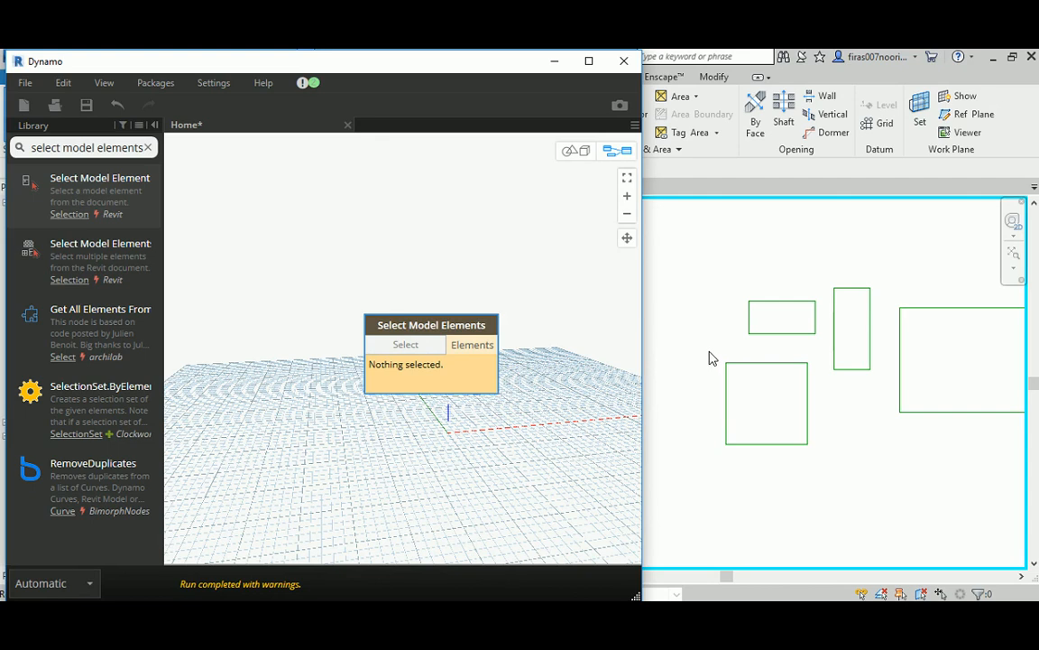
{"action": "left_click_drag", "start_coordinate": [709, 359], "coordinate": [823, 488]}
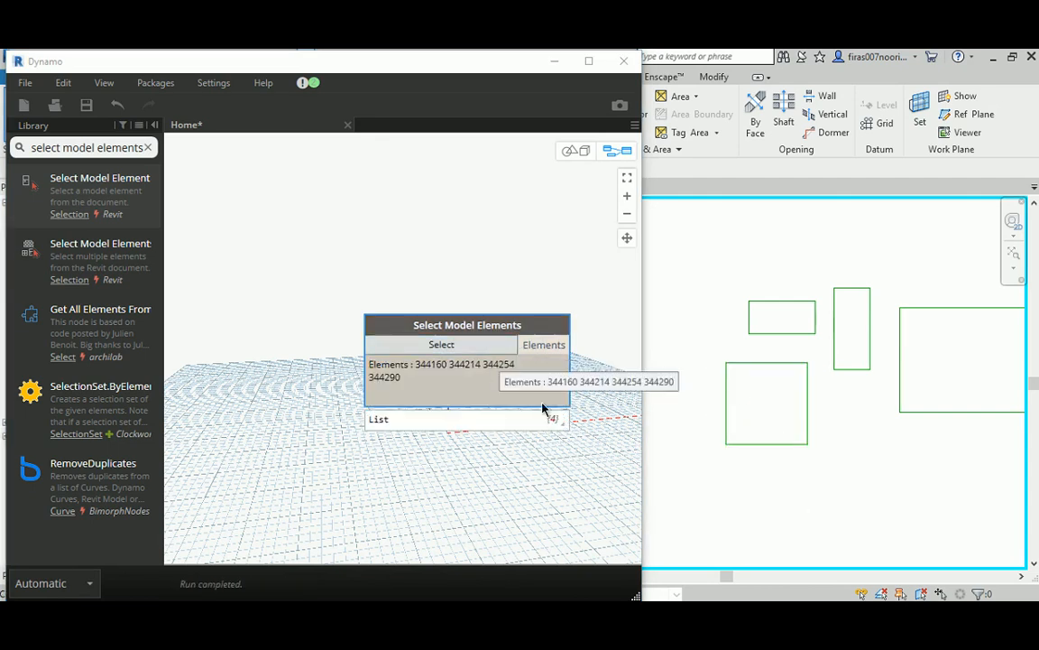
Reposition the Select Model Elements node and reselect its elements as the four lines of the small horizontal rectangle above the square.
{"action": "left_click_drag", "start_coordinate": [443, 415], "coordinate": [265, 354]}
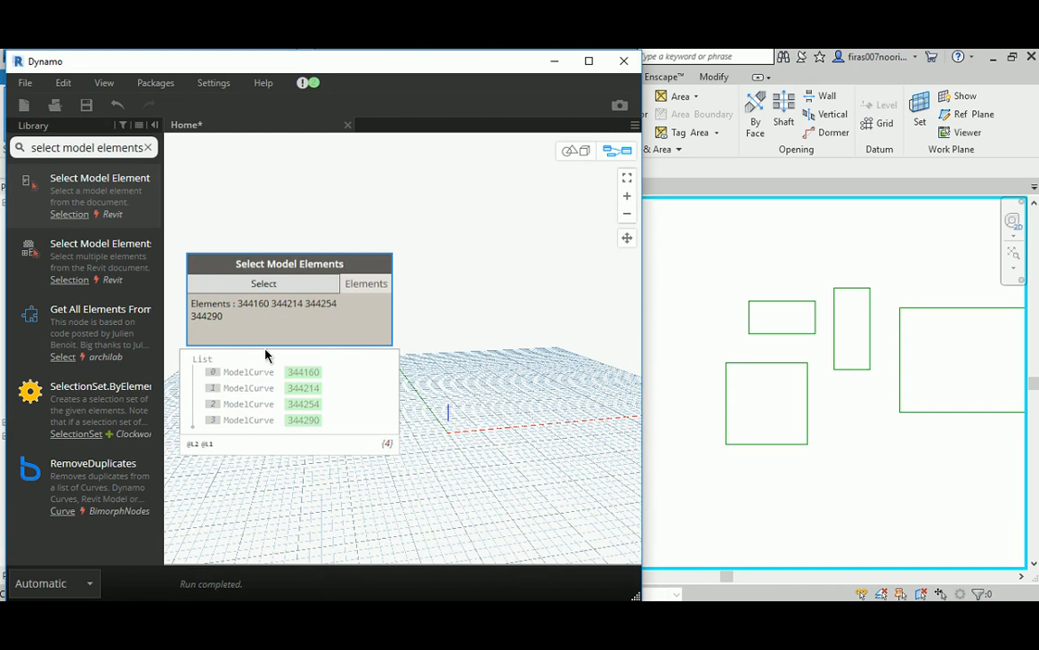
{"action": "left_click", "coordinate": [279, 286]}
{"action": "left_click_drag", "start_coordinate": [716, 270], "coordinate": [823, 351]}
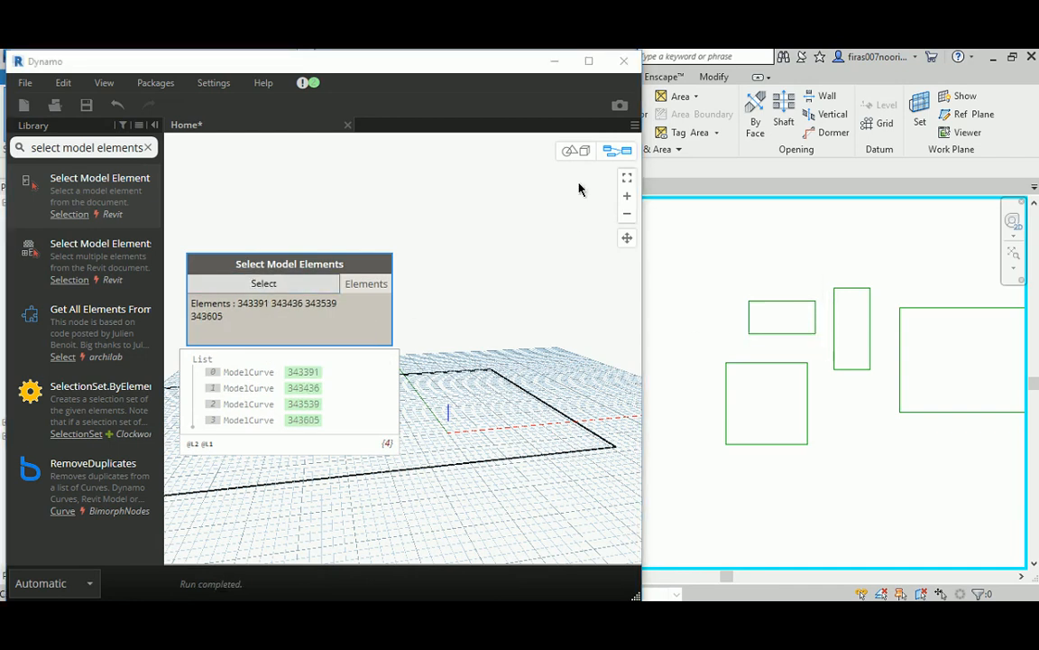
{"action": "left_click", "coordinate": [576, 153]}
{"action": "right_click_drag", "start_coordinate": [482, 350], "coordinate": [339, 429]}
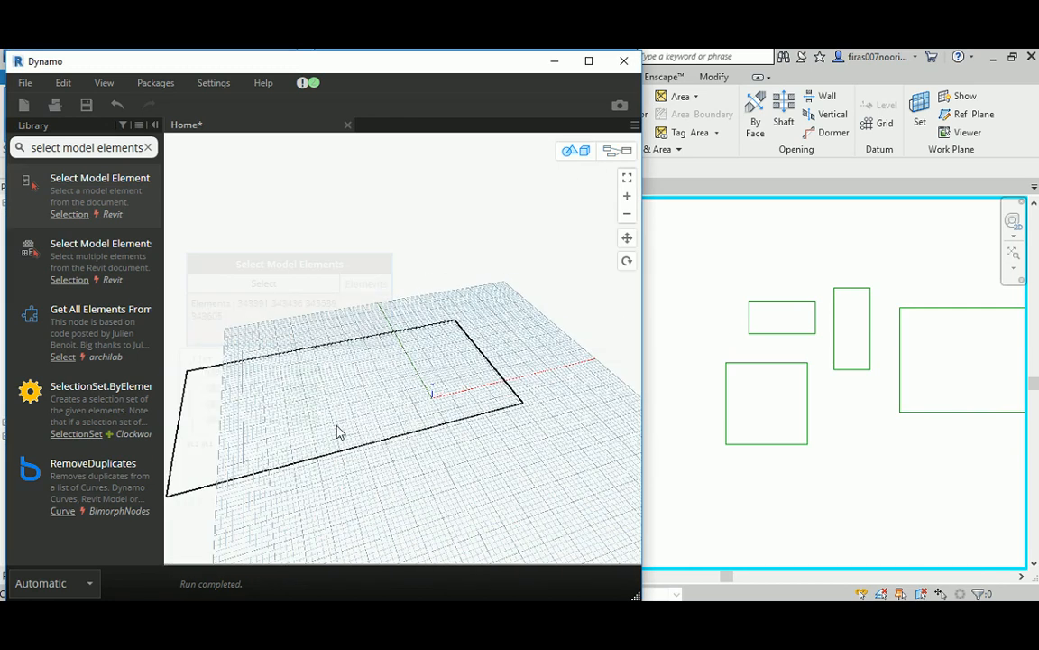
{"action": "left_click", "coordinate": [577, 152]}
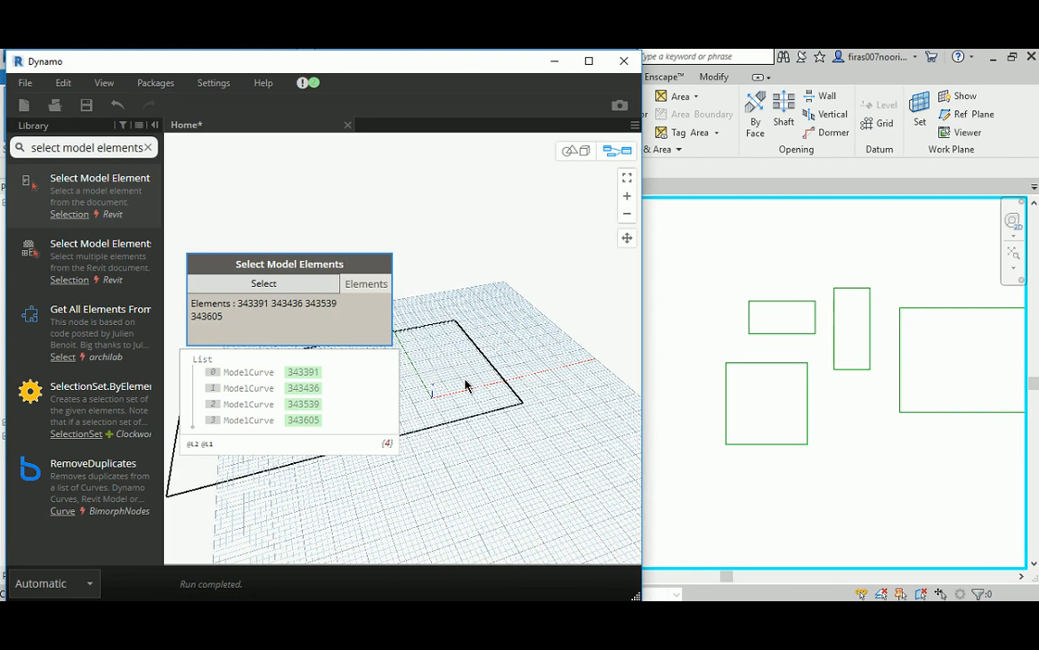
Check the length format in the Revit project units and leave the units as they are.
{"action": "left_click", "coordinate": [756, 256]}
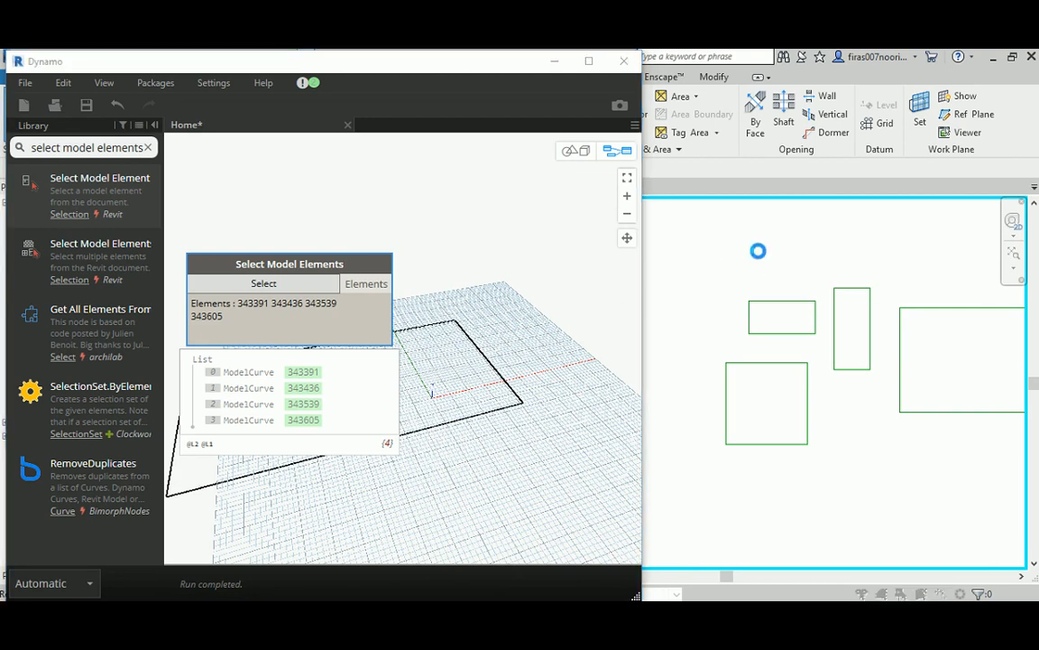
{"action": "left_click", "coordinate": [630, 394]}
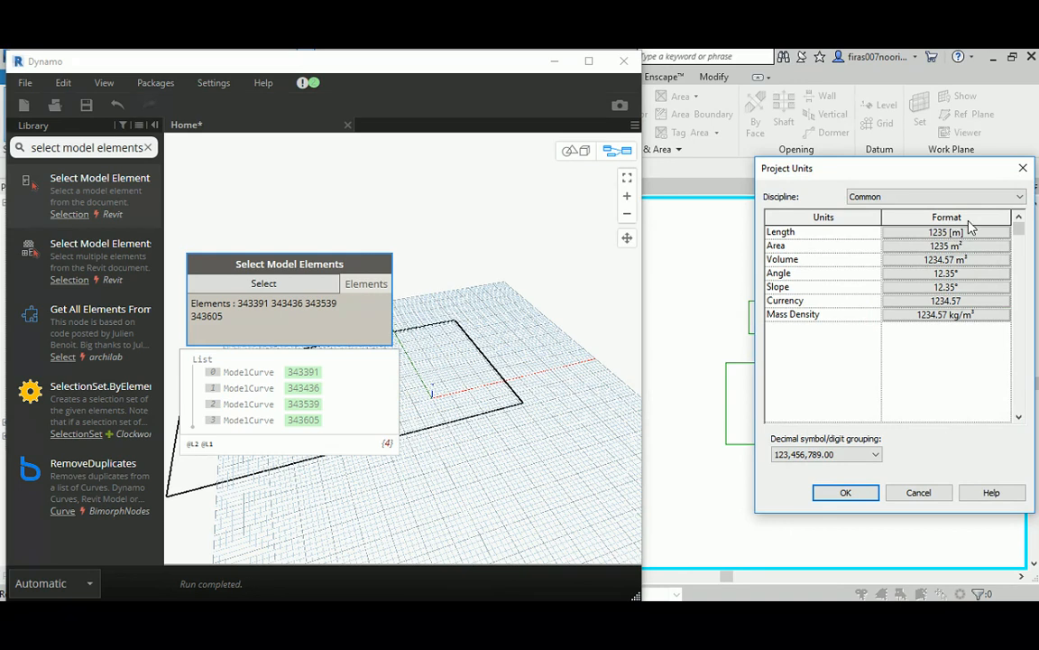
{"action": "left_click", "coordinate": [1023, 168]}
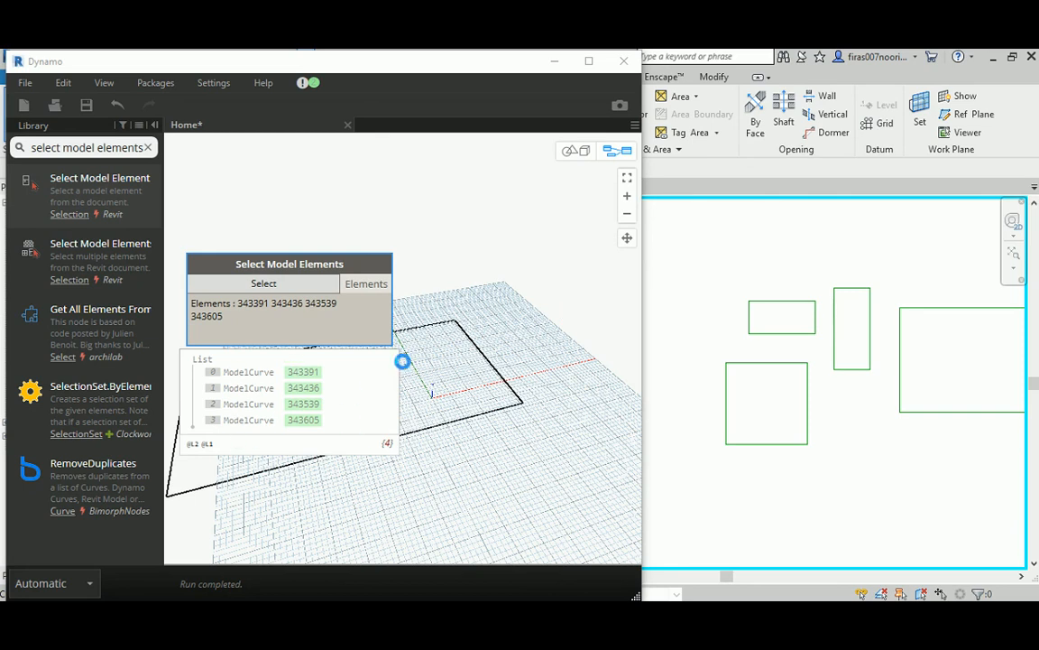
Add an Element.Curves node beside Select Model Elements and connect the Elements output to its element input.
{"action": "left_click_drag", "start_coordinate": [62, 148], "coordinate": [95, 149]}
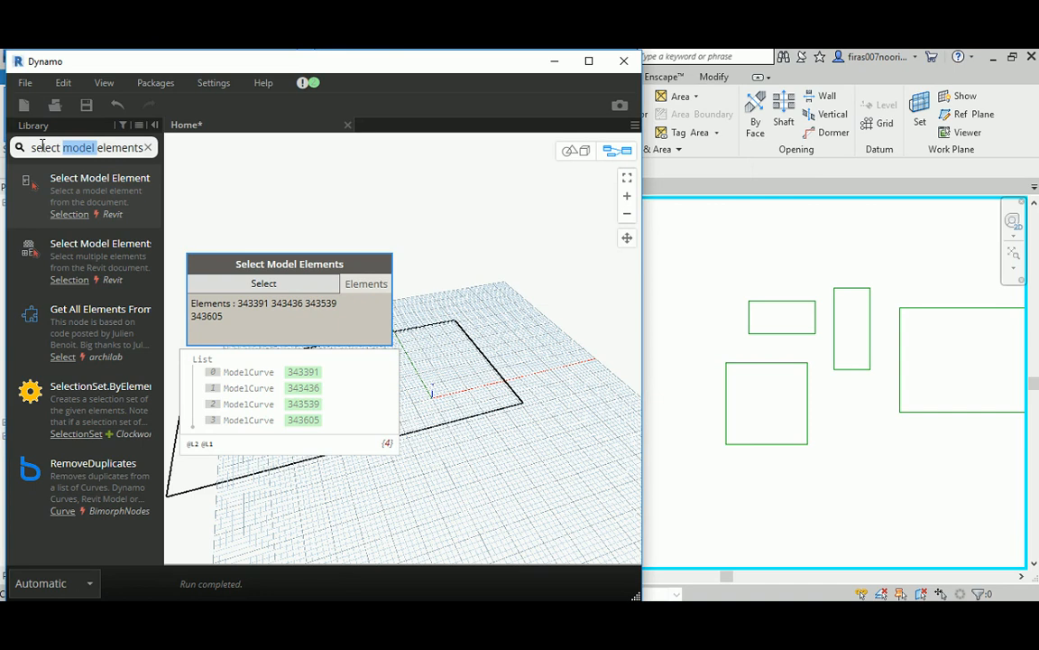
{"action": "left_click_drag", "start_coordinate": [34, 145], "coordinate": [153, 144]}
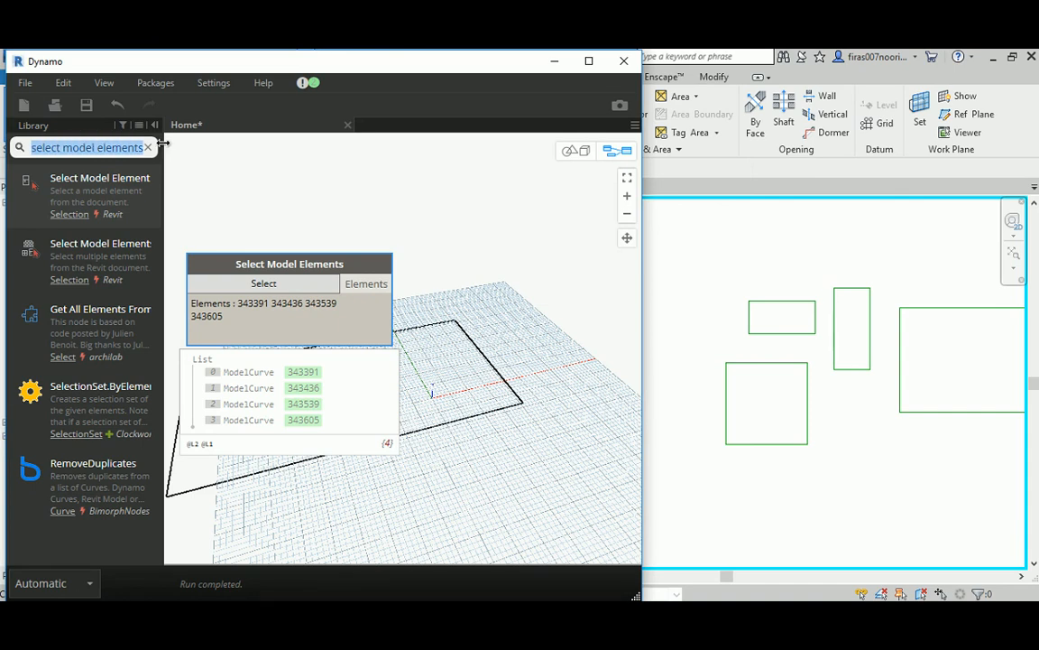
{"action": "type", "text": "element"}
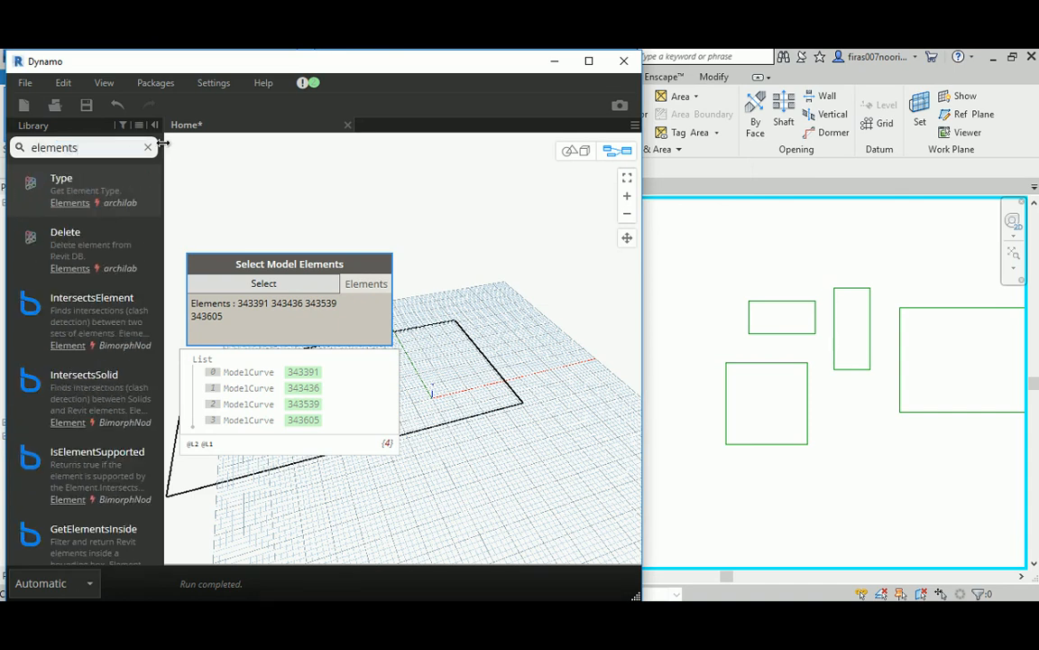
{"action": "type", "text": ".curve"}
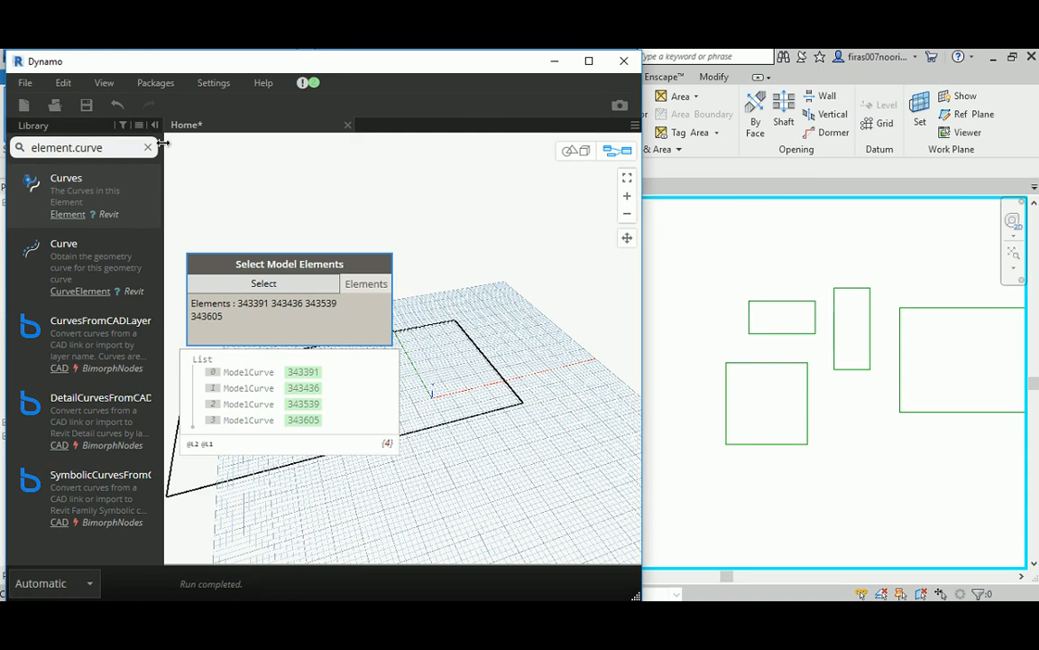
{"action": "left_click", "coordinate": [81, 214]}
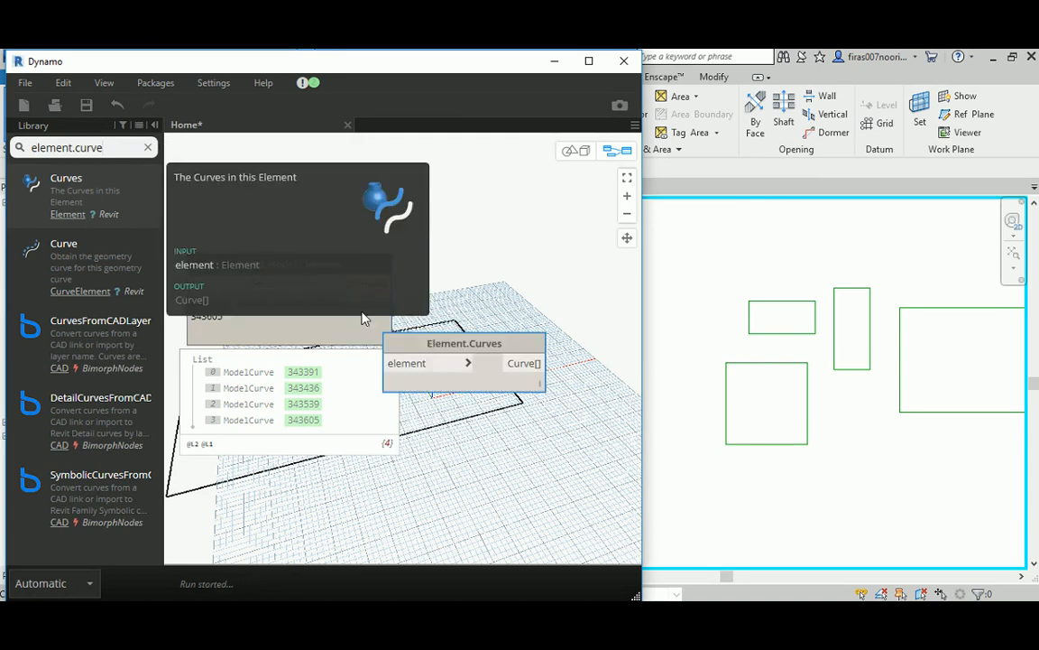
{"action": "left_click_drag", "start_coordinate": [456, 343], "coordinate": [540, 261]}
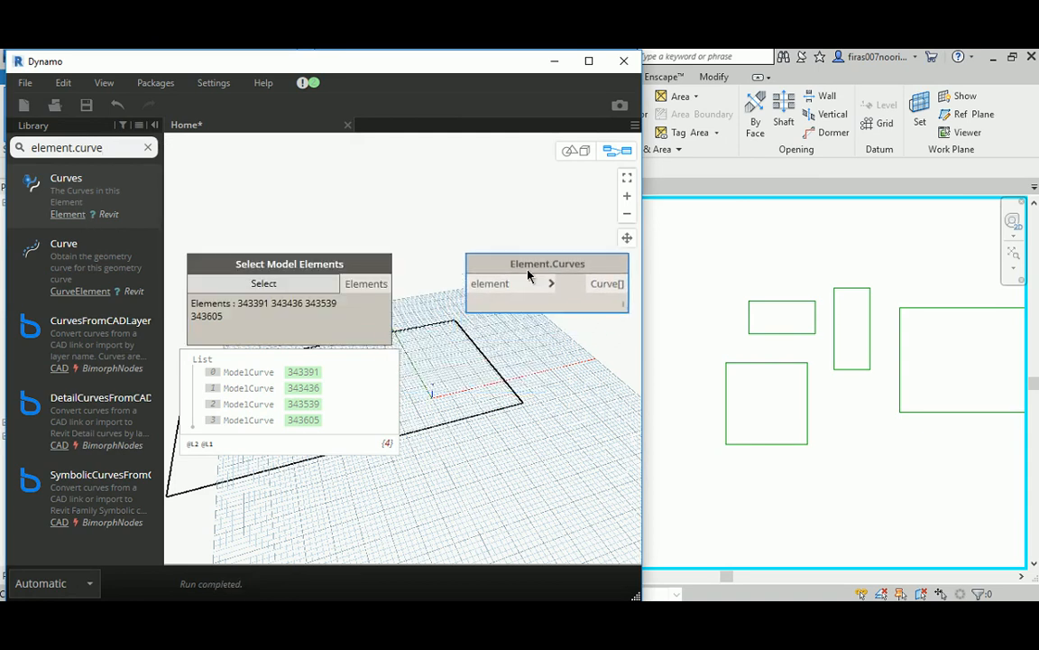
{"action": "left_click_drag", "start_coordinate": [389, 284], "coordinate": [494, 288]}
Pin open the output preview of the Element.Curves node to show its list of lines.
{"action": "middle_click_drag", "start_coordinate": [413, 222], "coordinate": [296, 207]}
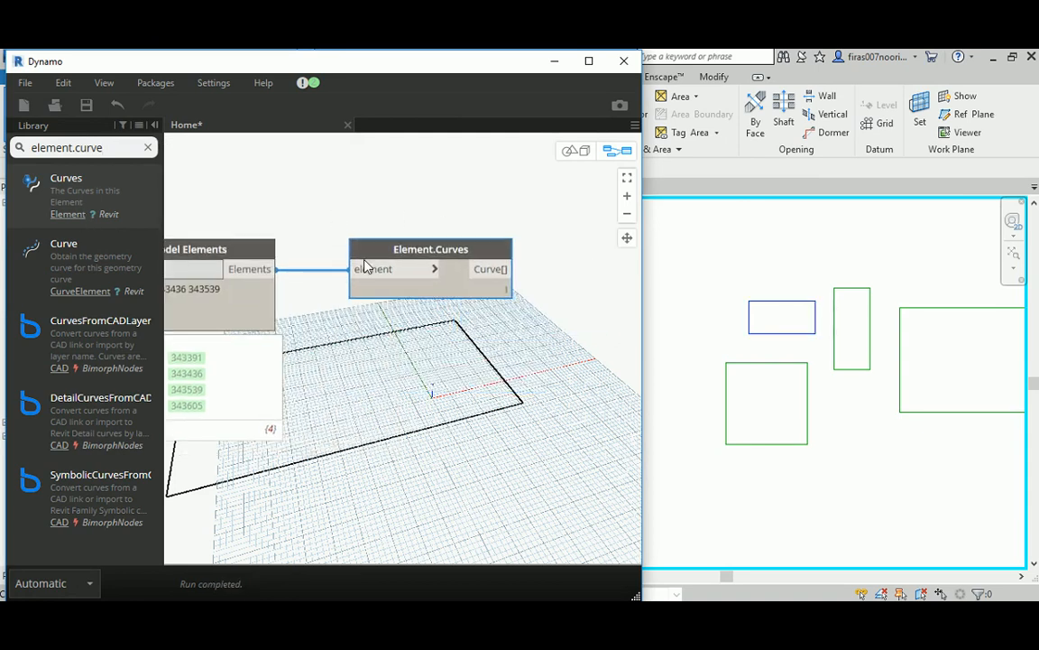
{"action": "left_click", "coordinate": [502, 313]}
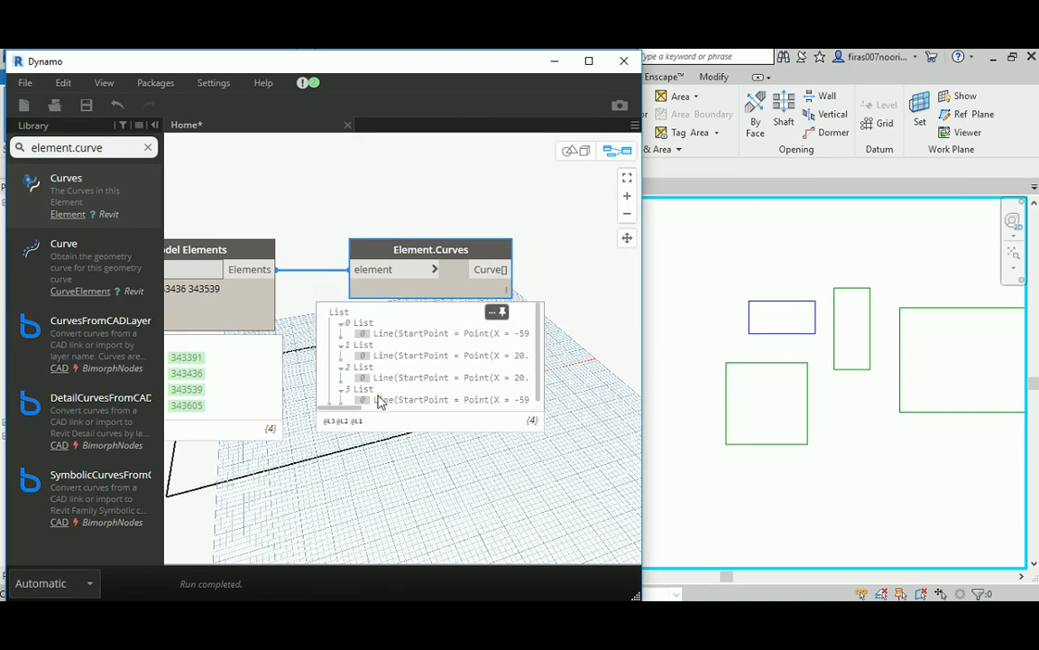
{"action": "middle_click_drag", "start_coordinate": [306, 219], "coordinate": [392, 221]}
{"action": "scroll", "coordinate": [393, 221], "scroll_direction": "down", "scroll_amount": 1}
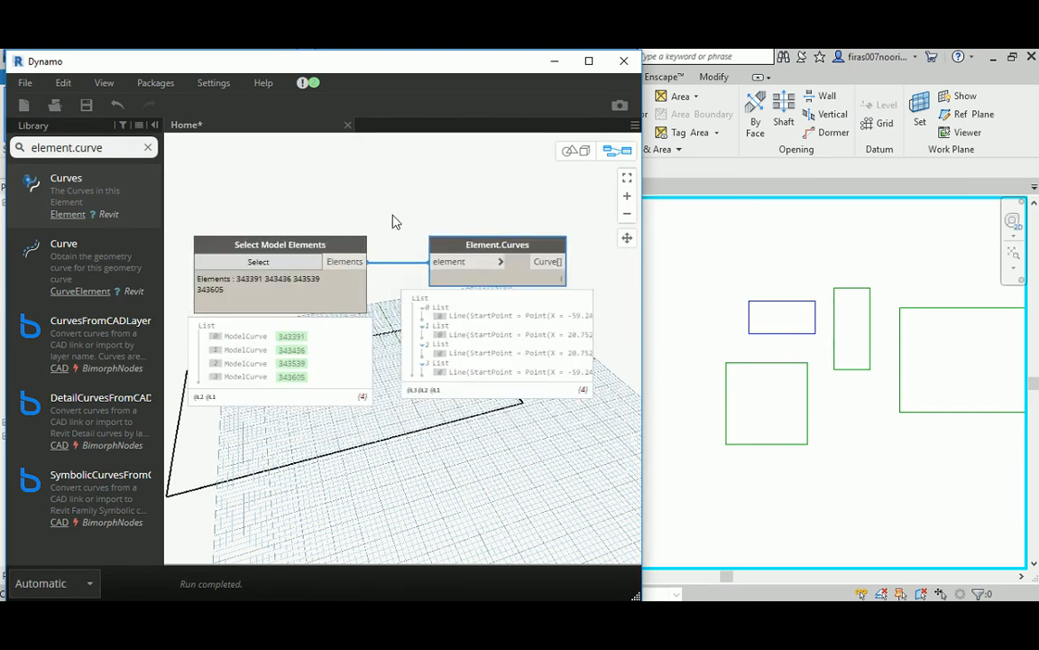
Turn off the geometry preview of the Select Model Elements node and unpin its output list.
{"action": "left_click", "coordinate": [282, 242]}
{"action": "right_click", "coordinate": [311, 248]}
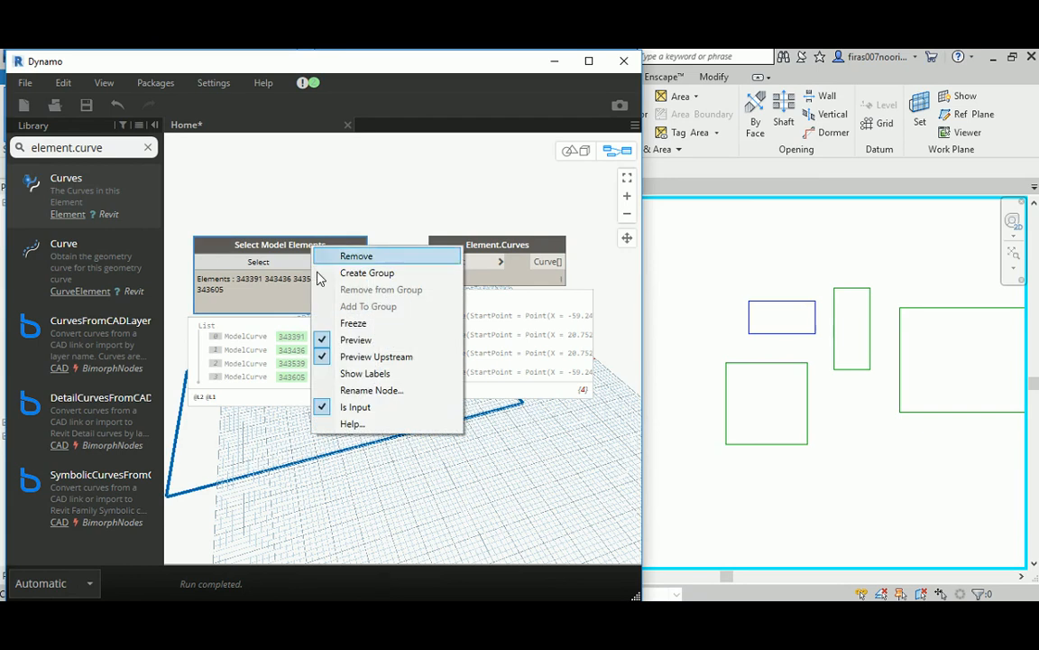
{"action": "left_click", "coordinate": [341, 356]}
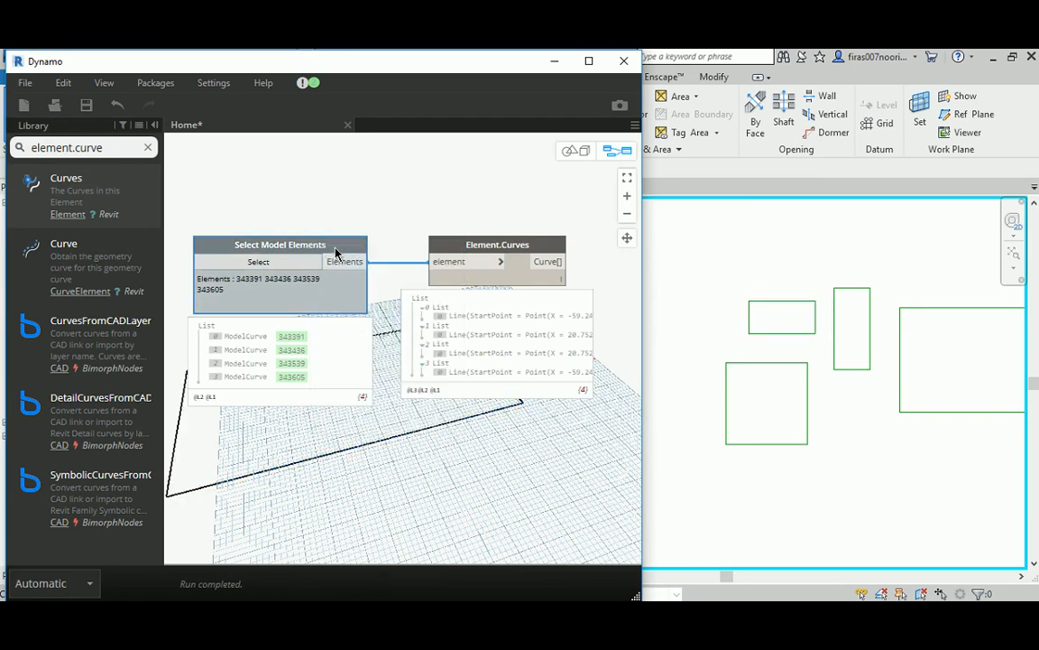
{"action": "left_click", "coordinate": [439, 213]}
{"action": "left_click", "coordinate": [491, 249]}
{"action": "middle_click_drag", "start_coordinate": [427, 211], "coordinate": [361, 167]}
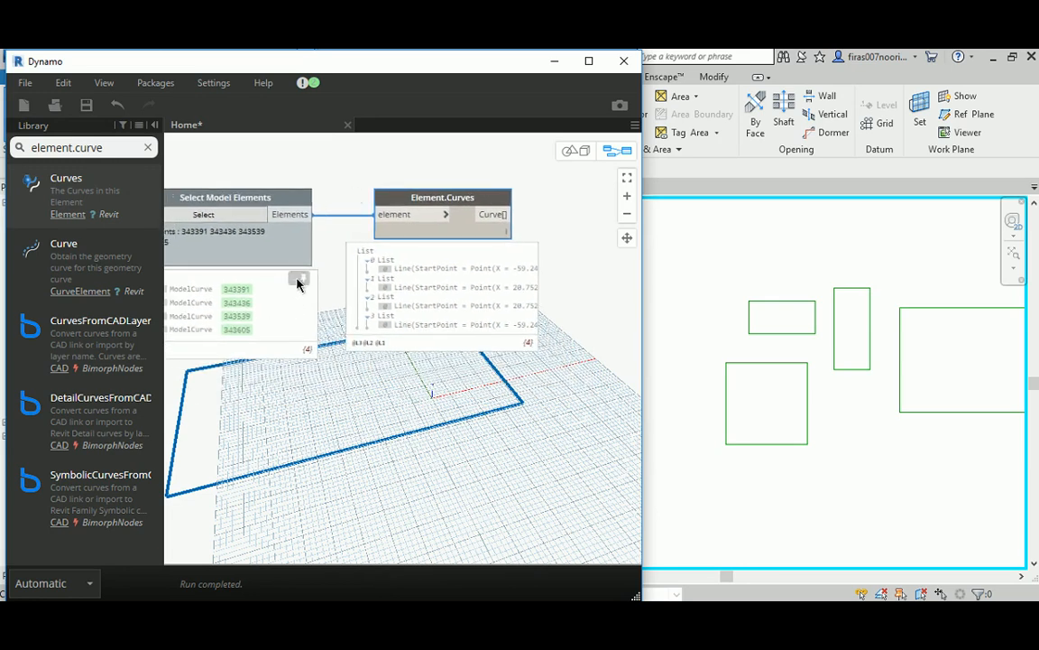
{"action": "left_click", "coordinate": [295, 276]}
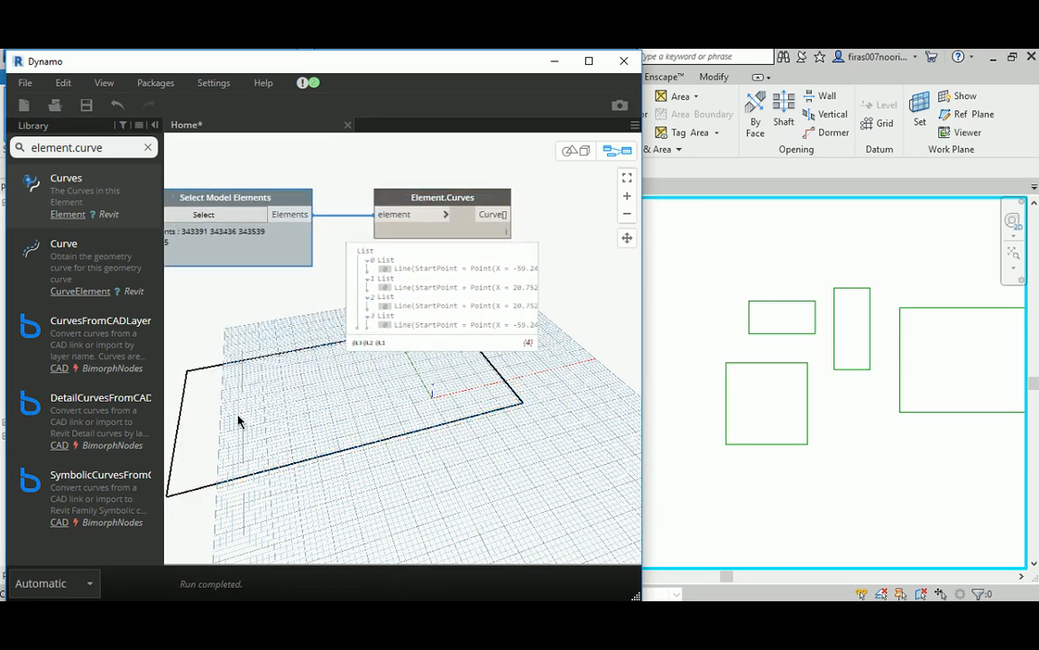
{"action": "middle_click_drag", "start_coordinate": [537, 223], "coordinate": [425, 277]}
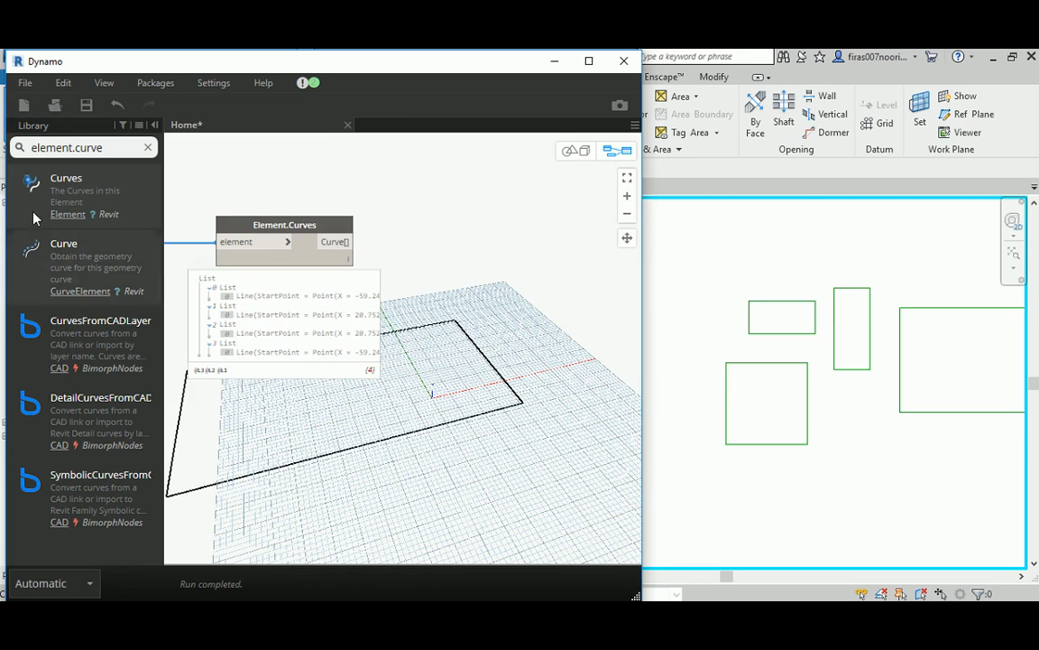
Add the BuiltIn Flatten node beside Element.Curves and connect the Curve[] output to its list input.
{"action": "left_click_drag", "start_coordinate": [108, 149], "coordinate": [25, 154]}
{"action": "type", "text": "flatten"}
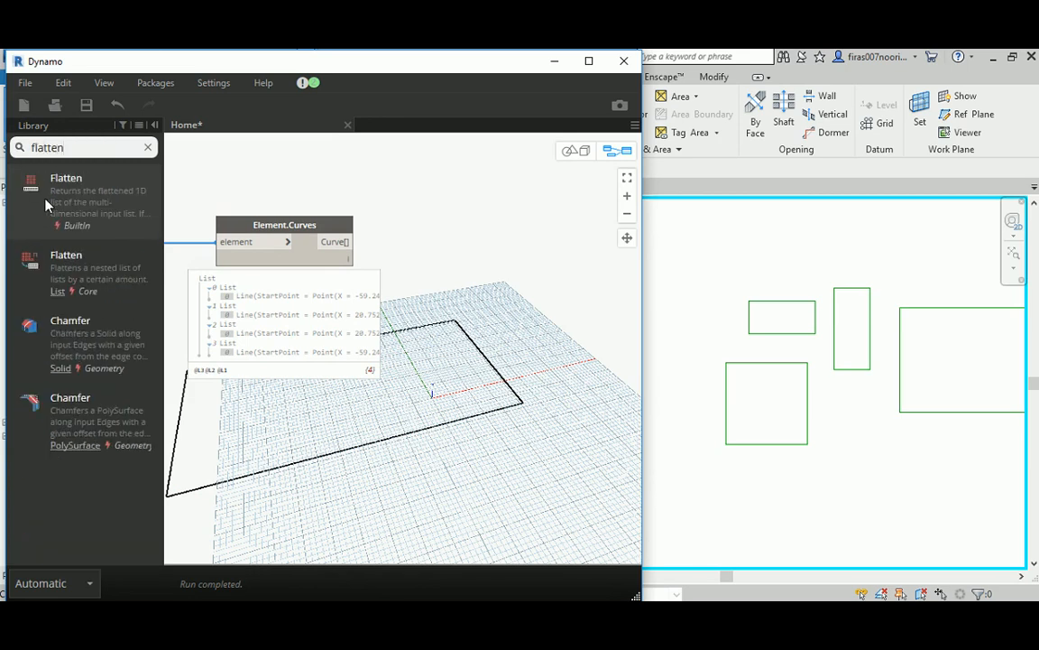
{"action": "left_click", "coordinate": [46, 200]}
{"action": "middle_click_drag", "start_coordinate": [454, 365], "coordinate": [444, 409]}
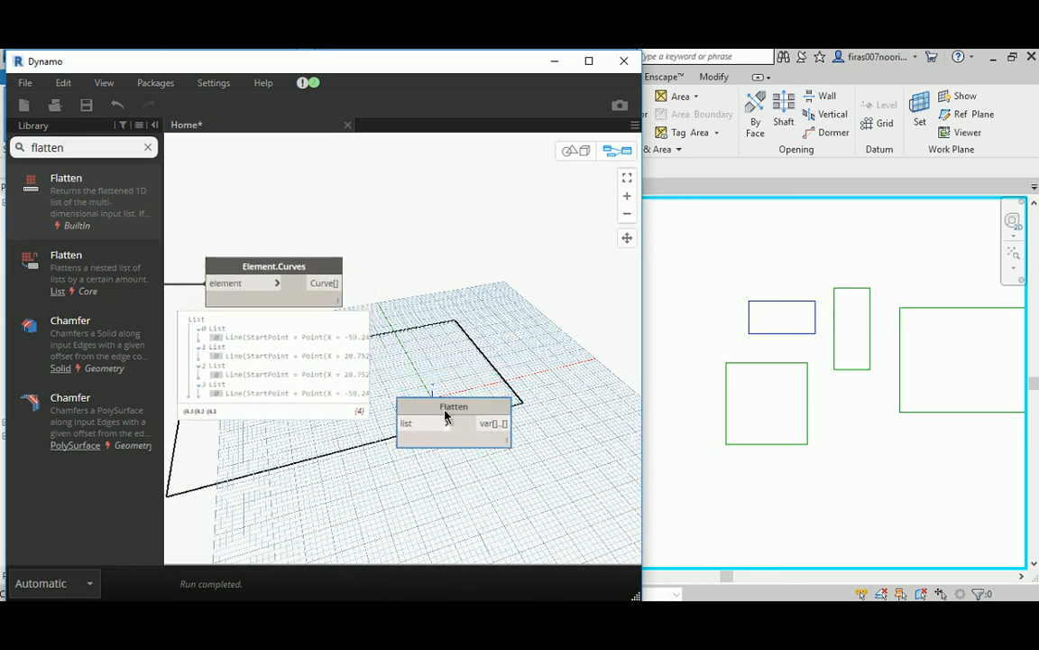
{"action": "left_click_drag", "start_coordinate": [445, 415], "coordinate": [482, 272]}
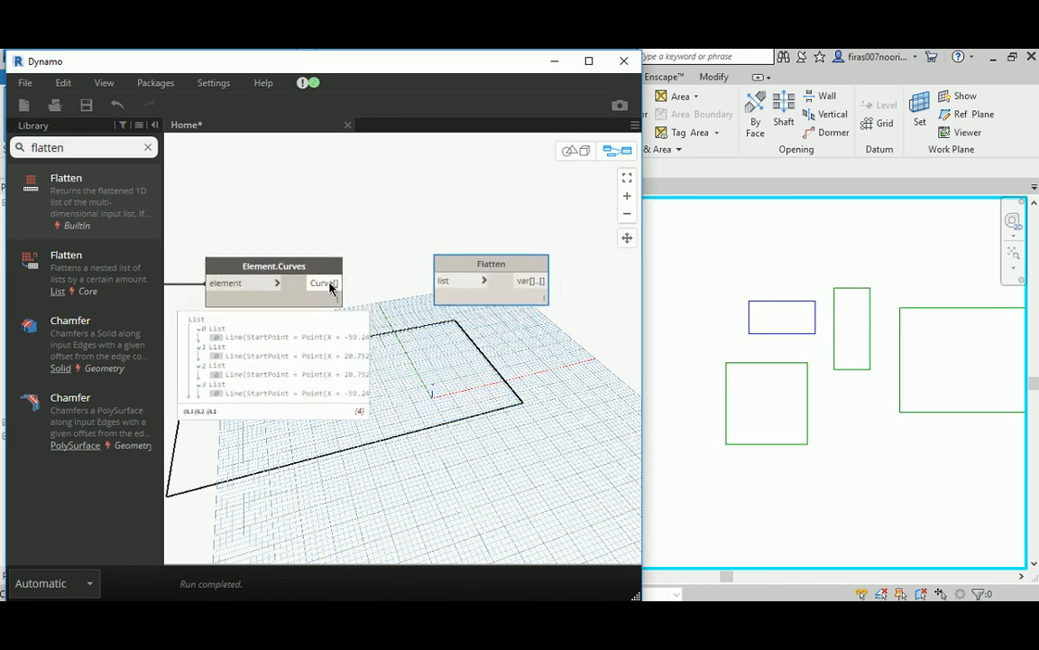
{"action": "left_click_drag", "start_coordinate": [330, 285], "coordinate": [444, 281]}
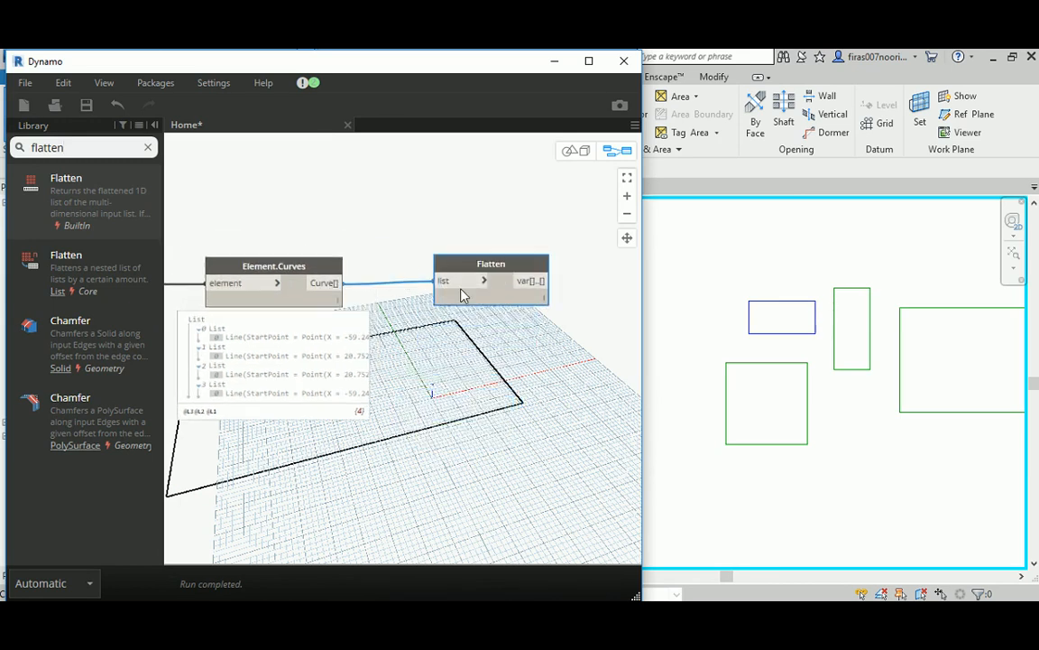
Pin open the output list of the Flatten node and hide both the list and geometry previews of Element.Curves.
{"action": "mouse_move", "coordinate": [541, 327]}
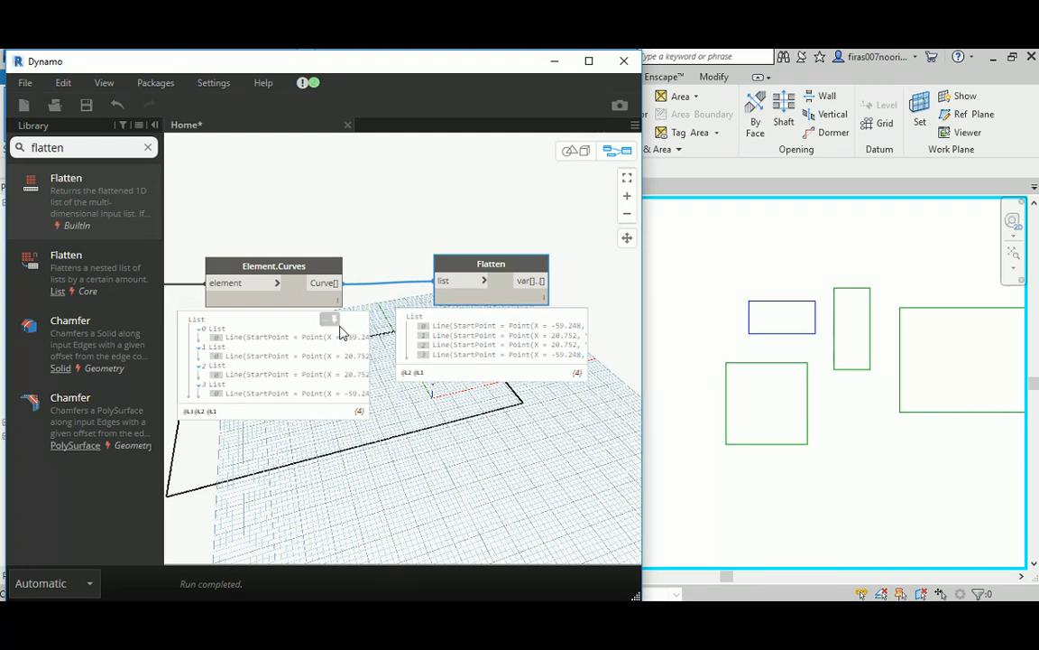
{"action": "left_click", "coordinate": [302, 296]}
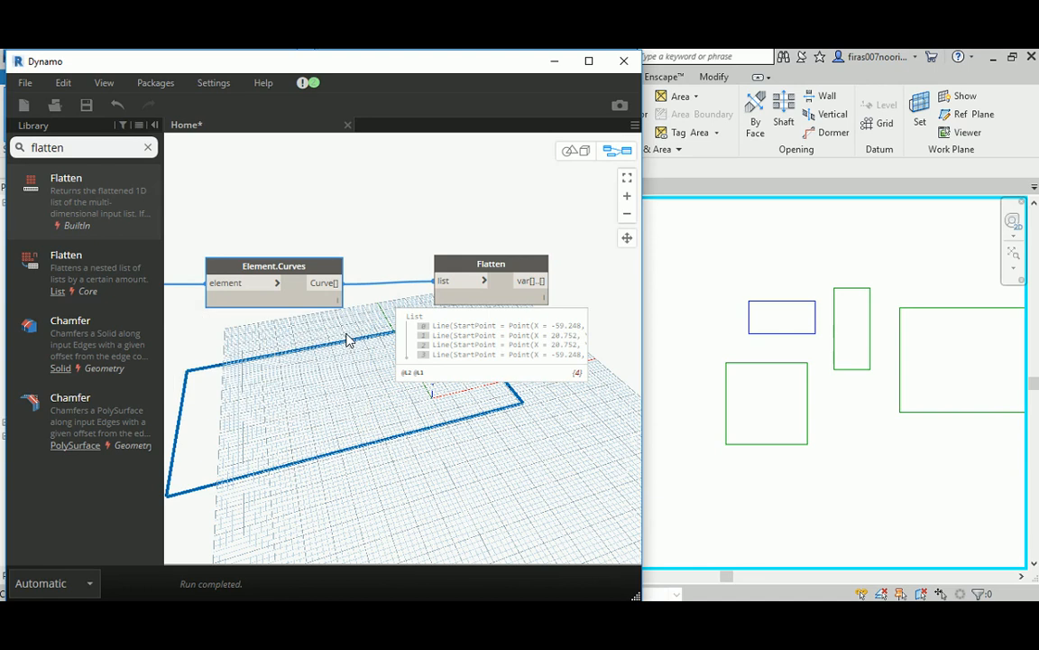
{"action": "left_click", "coordinate": [357, 246]}
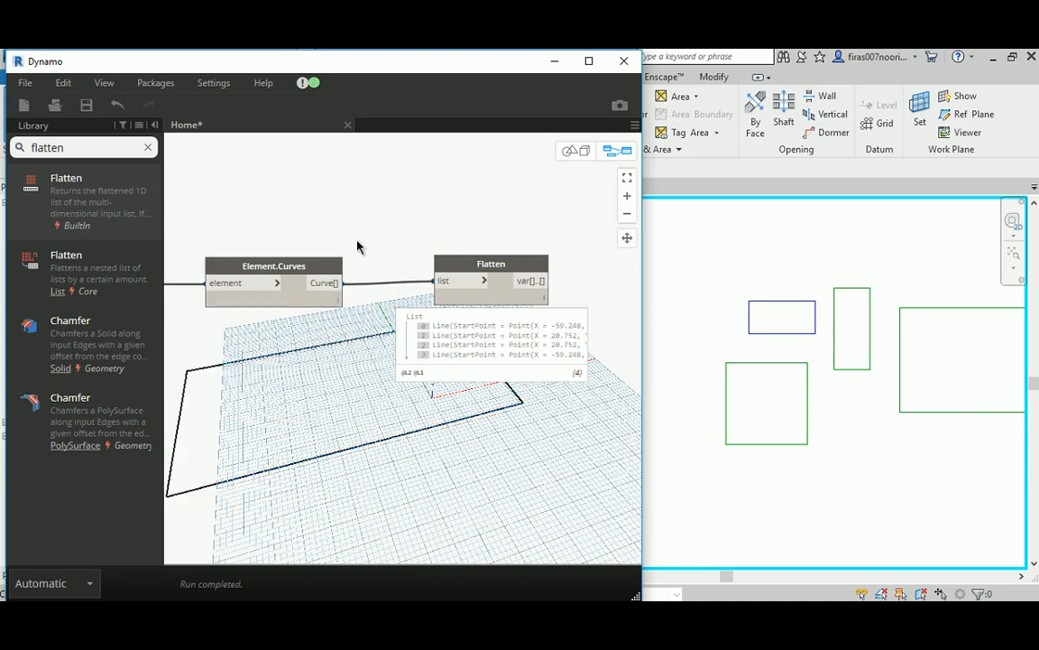
{"action": "left_click", "coordinate": [303, 269]}
{"action": "right_click", "coordinate": [301, 268]}
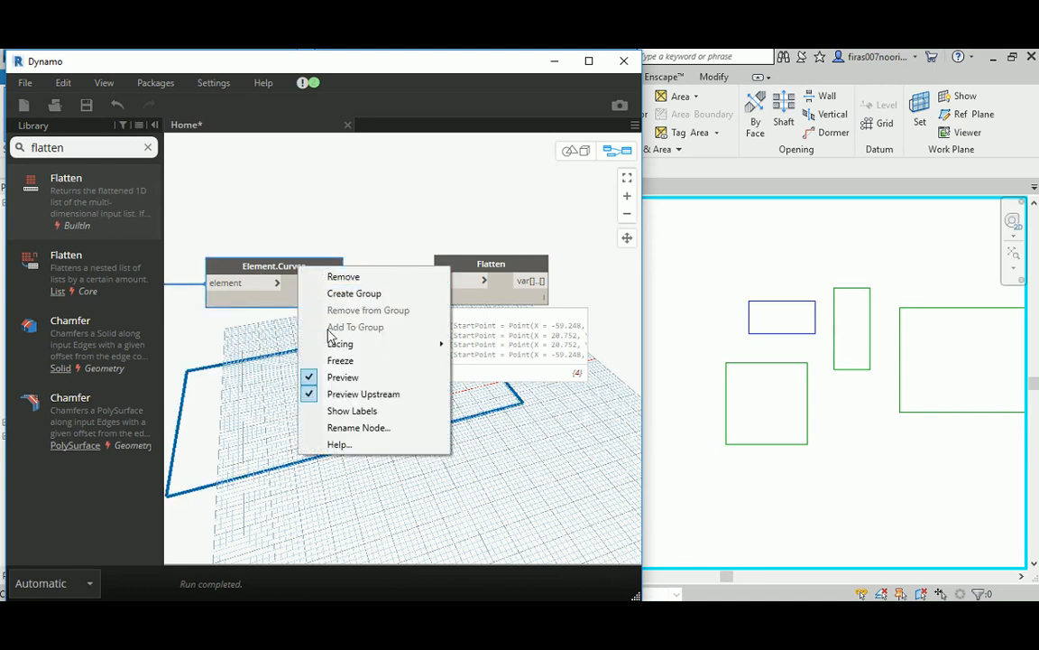
{"action": "left_click", "coordinate": [330, 376]}
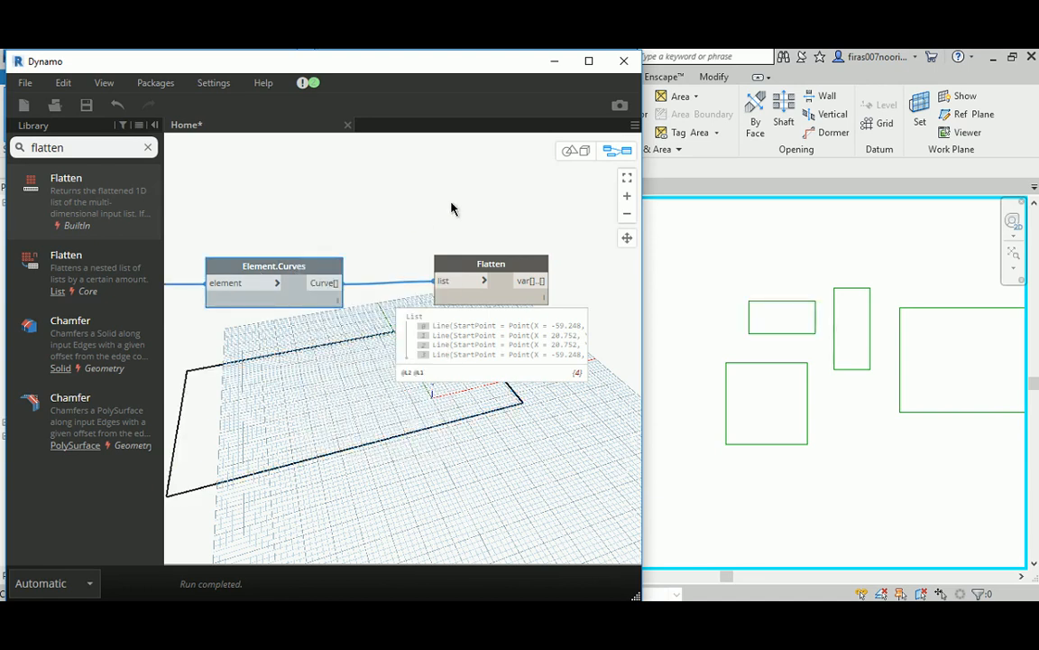
Move the Flatten node closer to Element.Curves to tidy the graph, leaving nothing selected.
{"action": "left_click", "coordinate": [488, 264]}
{"action": "middle_click_drag", "start_coordinate": [380, 242], "coordinate": [541, 227]}
{"action": "left_click_drag", "start_coordinate": [453, 248], "coordinate": [422, 248]}
{"action": "middle_click_drag", "start_coordinate": [538, 237], "coordinate": [352, 254]}
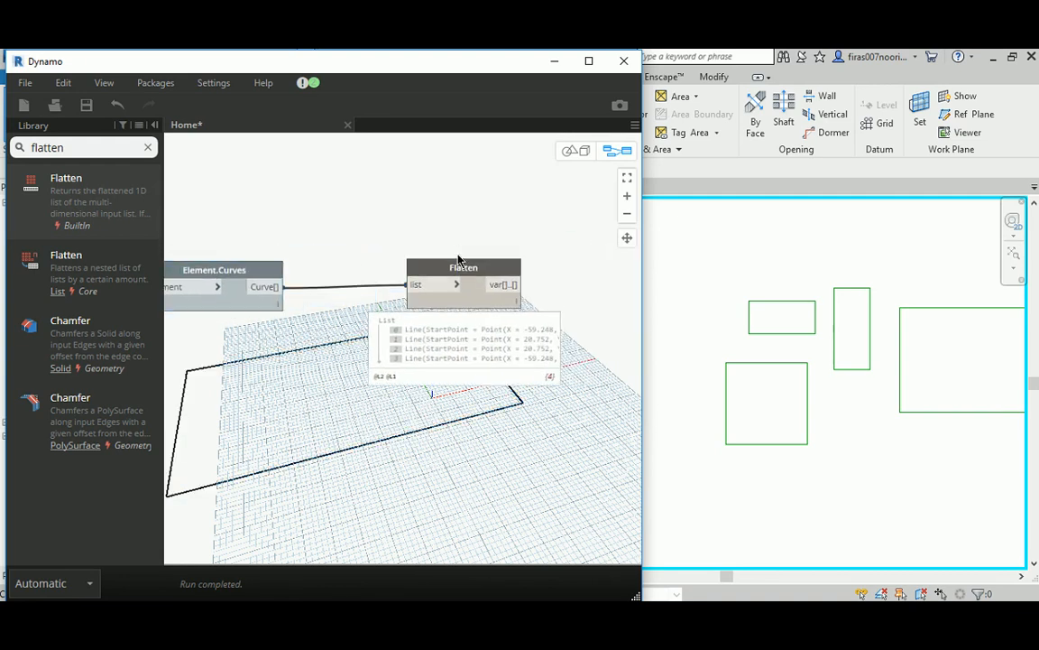
{"action": "left_click_drag", "start_coordinate": [456, 270], "coordinate": [384, 275]}
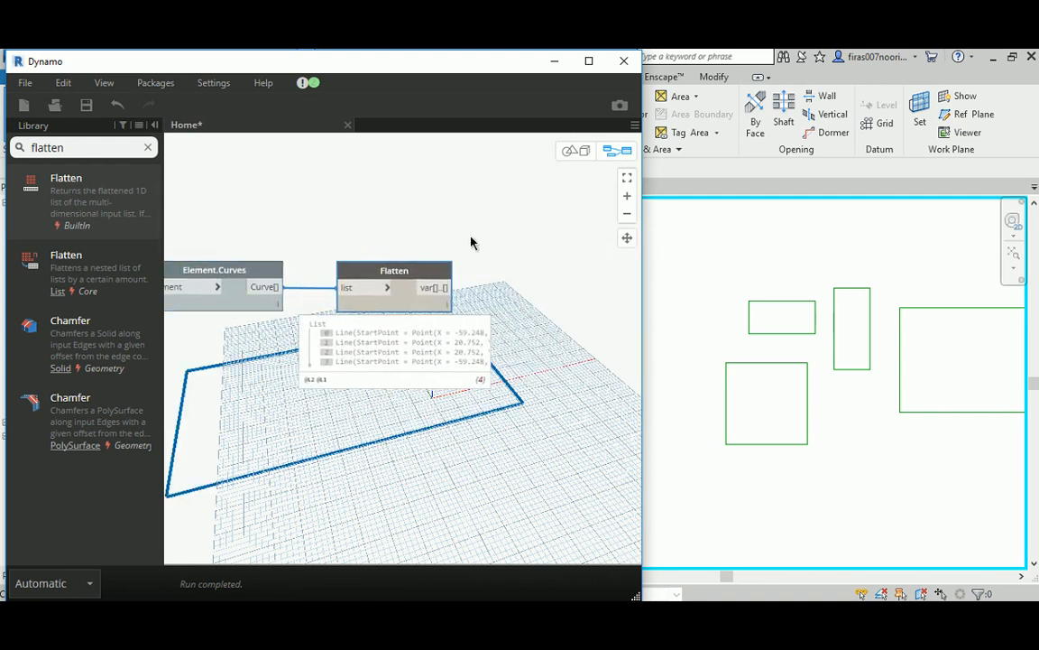
{"action": "left_click", "coordinate": [501, 292]}
Reselect the square below the small rectangle in Revit as the model elements and view the resulting geometry.
{"action": "scroll", "coordinate": [502, 293], "scroll_direction": "down", "scroll_amount": 2}
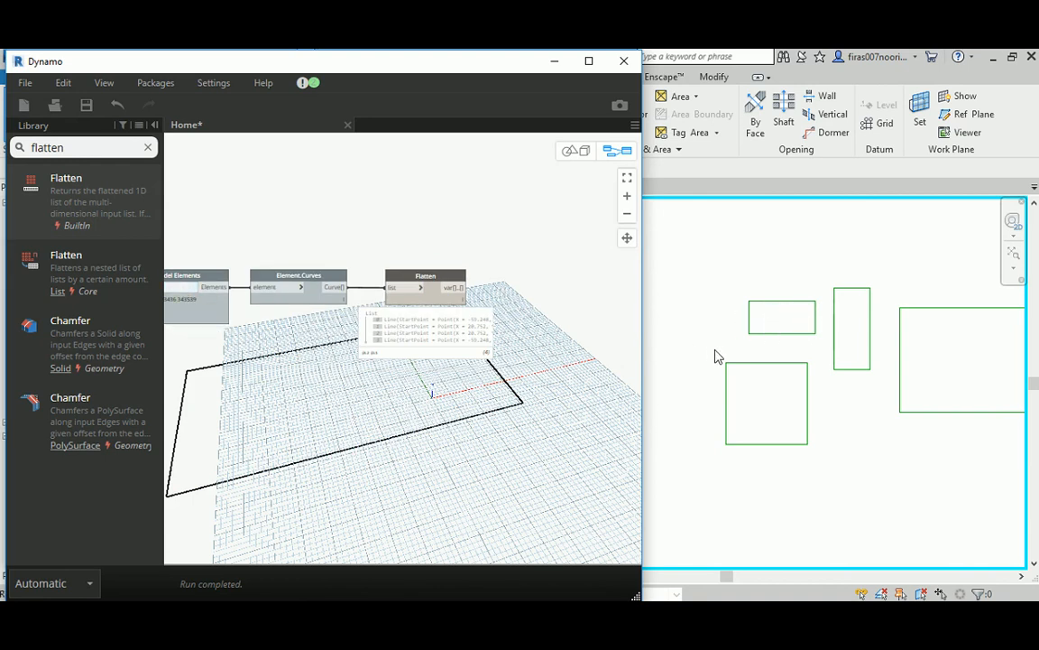
{"action": "left_click_drag", "start_coordinate": [705, 350], "coordinate": [804, 478]}
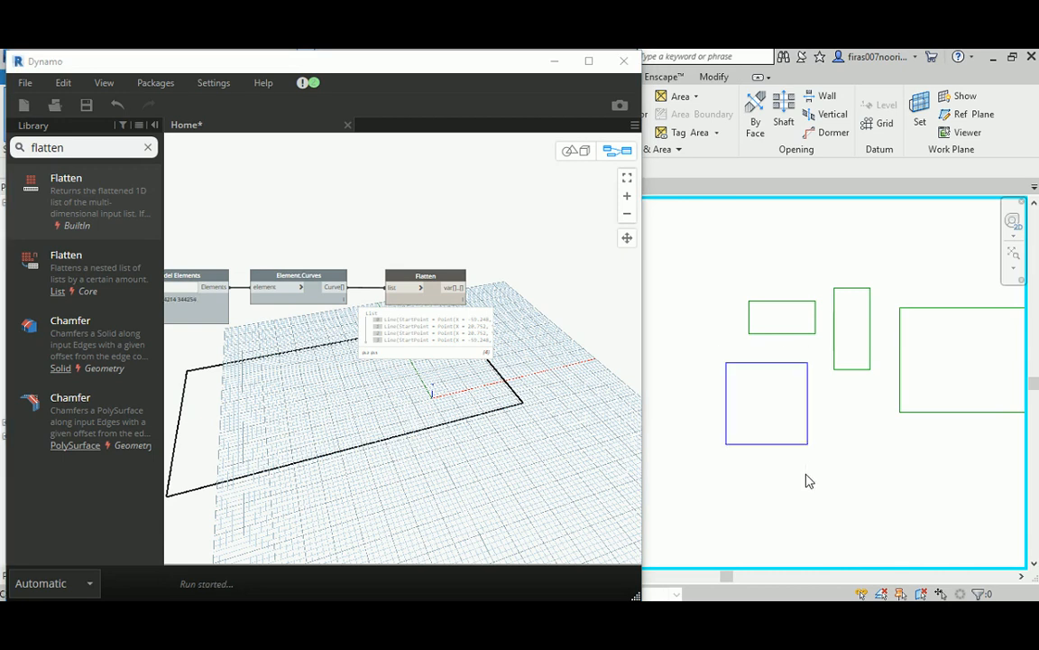
{"action": "left_click", "coordinate": [575, 161]}
{"action": "scroll", "coordinate": [562, 329], "scroll_direction": "down", "scroll_amount": 5}
{"action": "scroll", "coordinate": [532, 357], "scroll_direction": "up", "scroll_amount": 3}
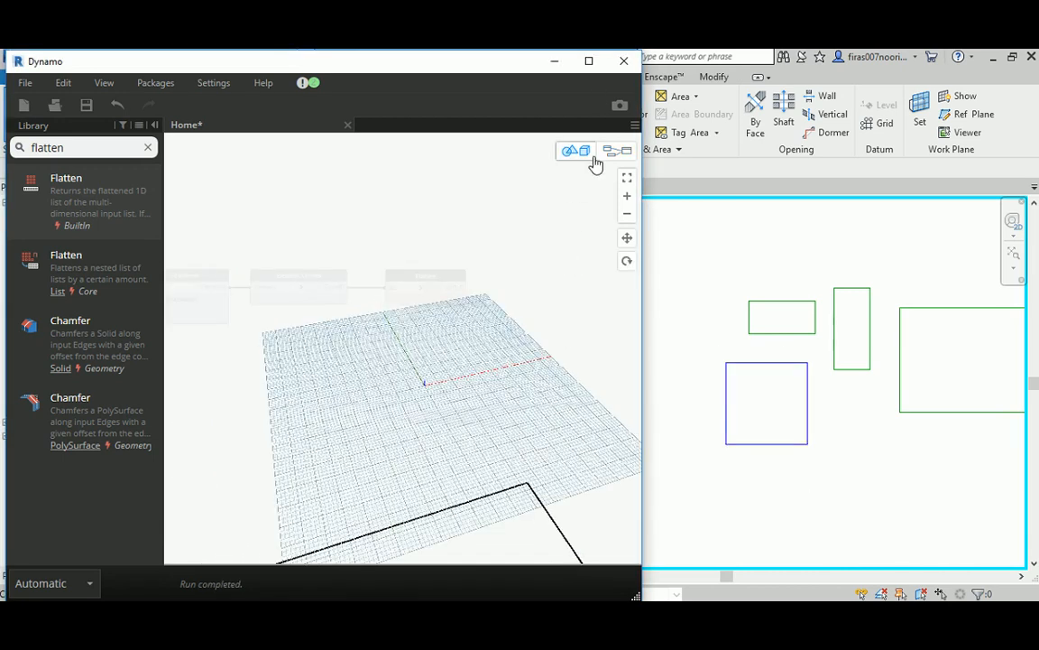
Return to graph navigation and select the small upper rectangle in Revit as the model elements again.
{"action": "left_click", "coordinate": [617, 151]}
{"action": "left_click_drag", "start_coordinate": [714, 276], "coordinate": [824, 347]}
{"action": "scroll", "coordinate": [421, 261], "scroll_direction": "up", "scroll_amount": 1}
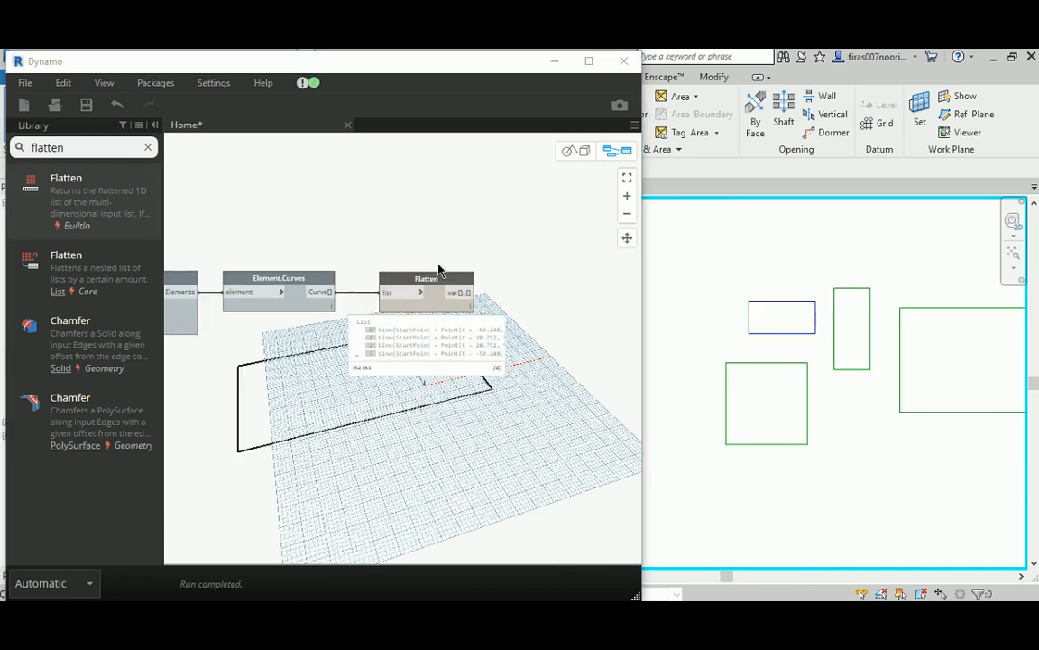
Highlight items 0 to 3 of the Flatten output list to examine which boundary line each index represents.
{"action": "middle_click_drag", "start_coordinate": [467, 268], "coordinate": [359, 258]}
{"action": "scroll", "coordinate": [316, 260], "scroll_direction": "up", "scroll_amount": 3}
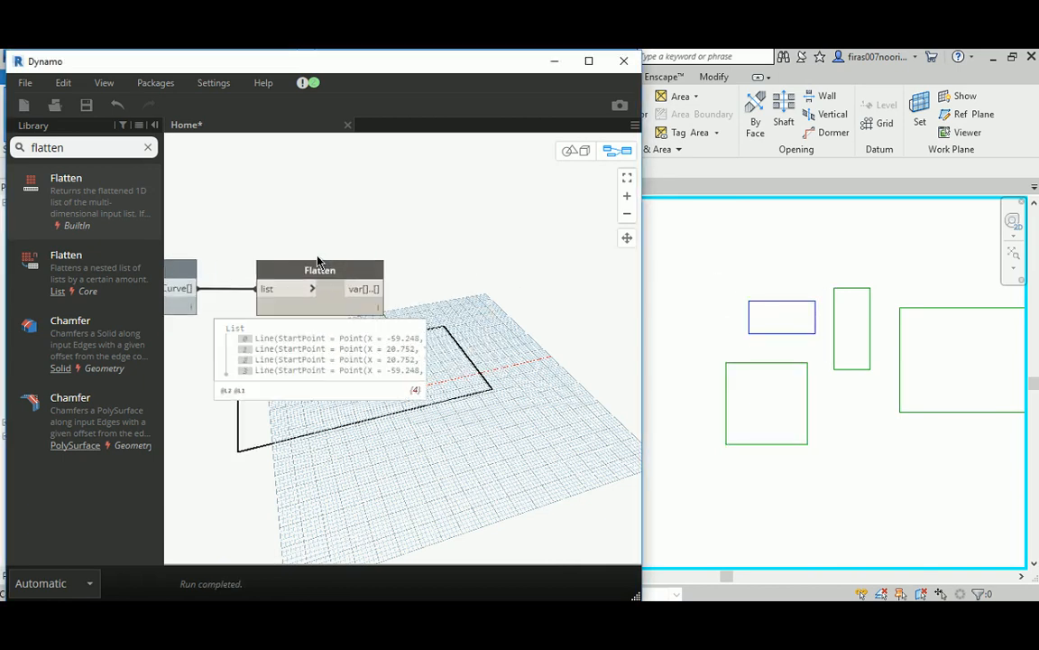
{"action": "left_click", "coordinate": [267, 339]}
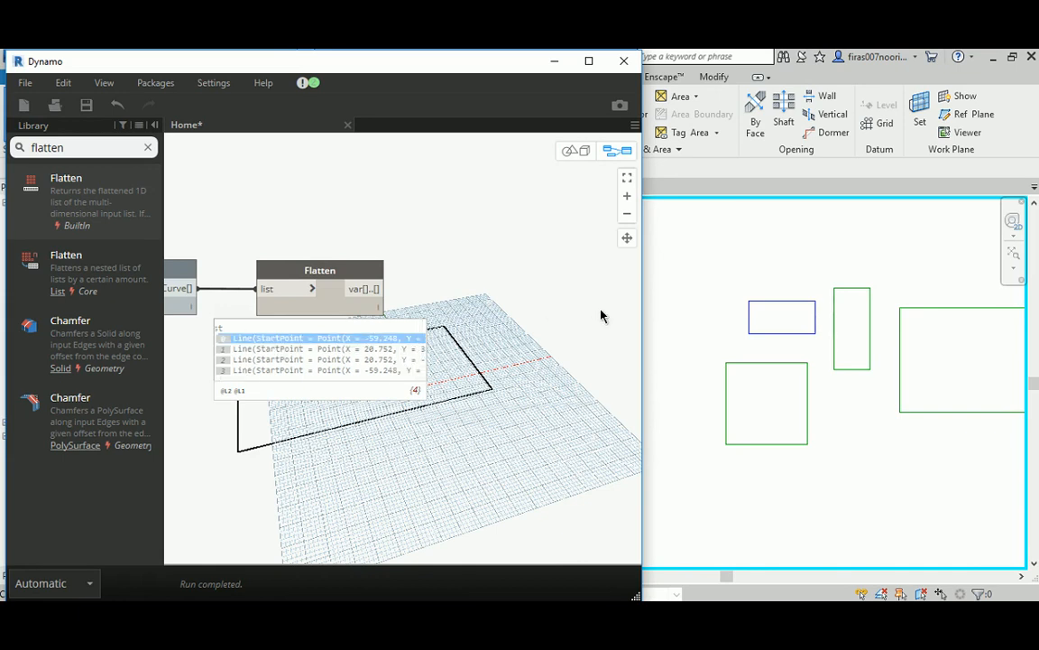
{"action": "middle_click_drag", "start_coordinate": [601, 316], "coordinate": [596, 241]}
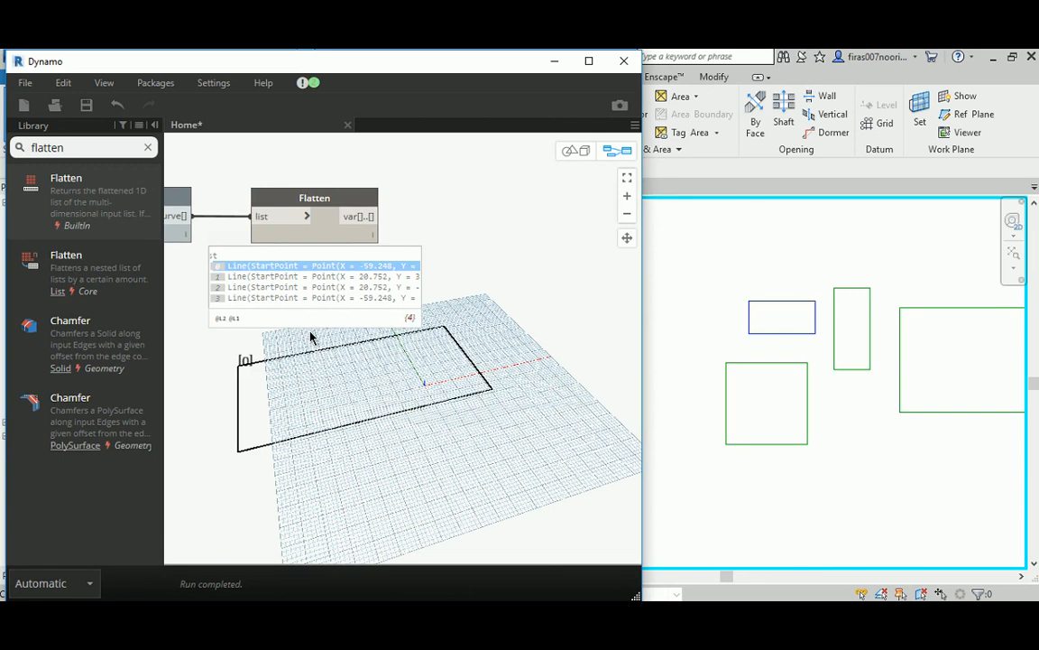
{"action": "left_click", "coordinate": [271, 276]}
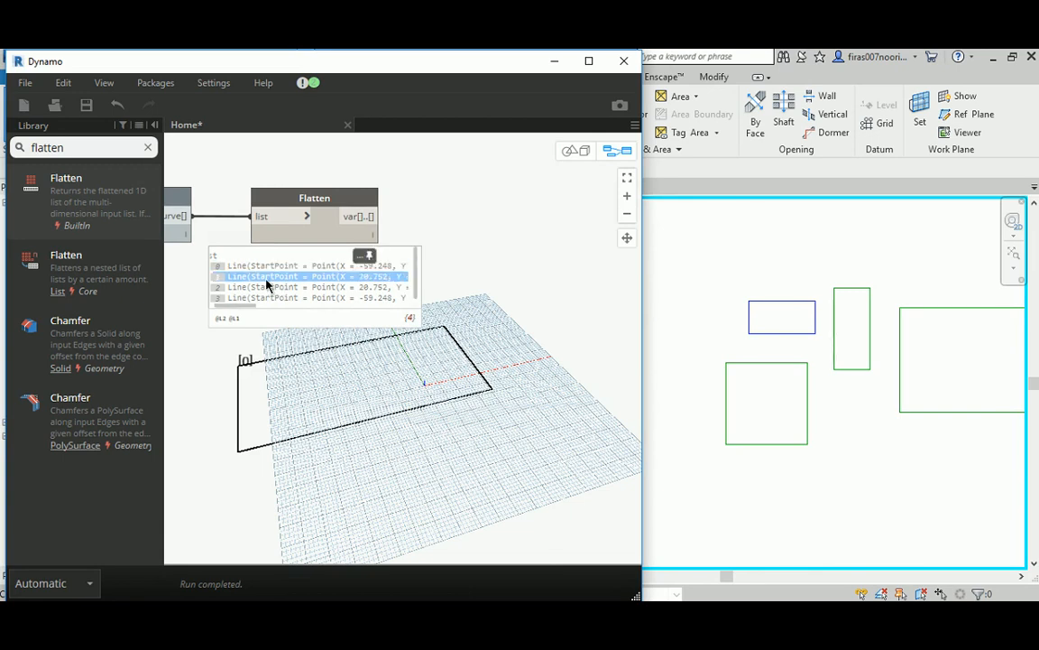
{"action": "left_click", "coordinate": [262, 286]}
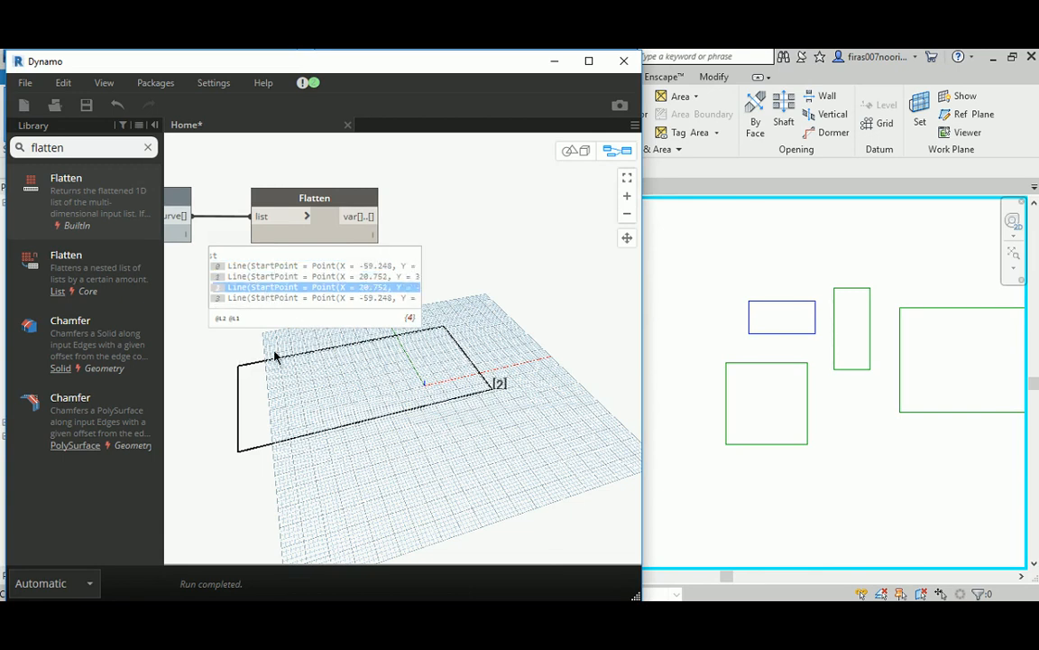
{"action": "left_click", "coordinate": [246, 299]}
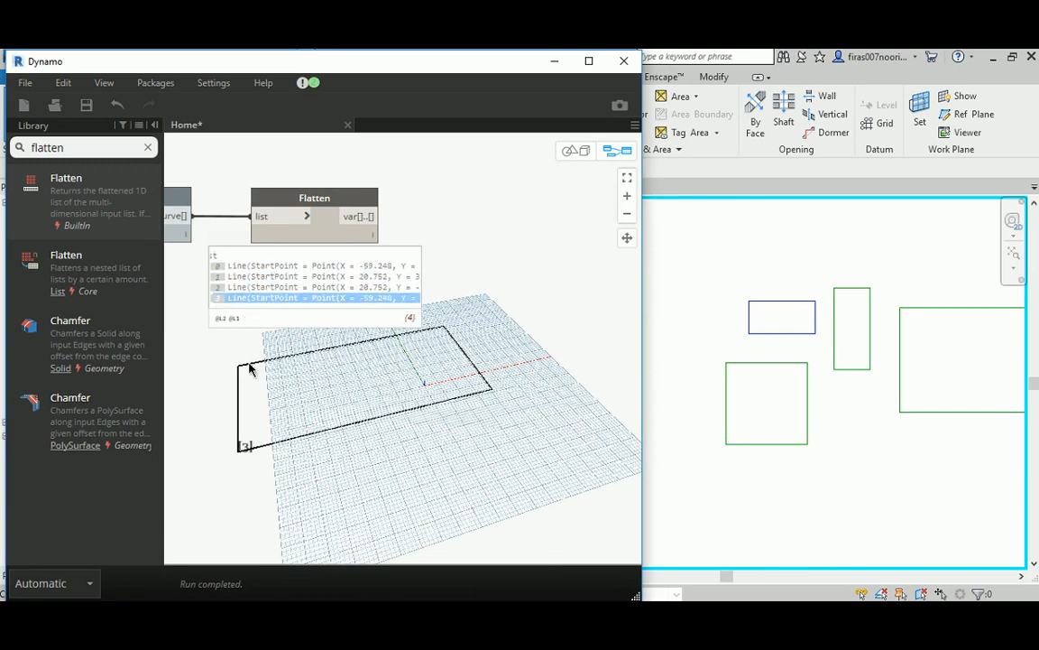
{"action": "left_click", "coordinate": [242, 299]}
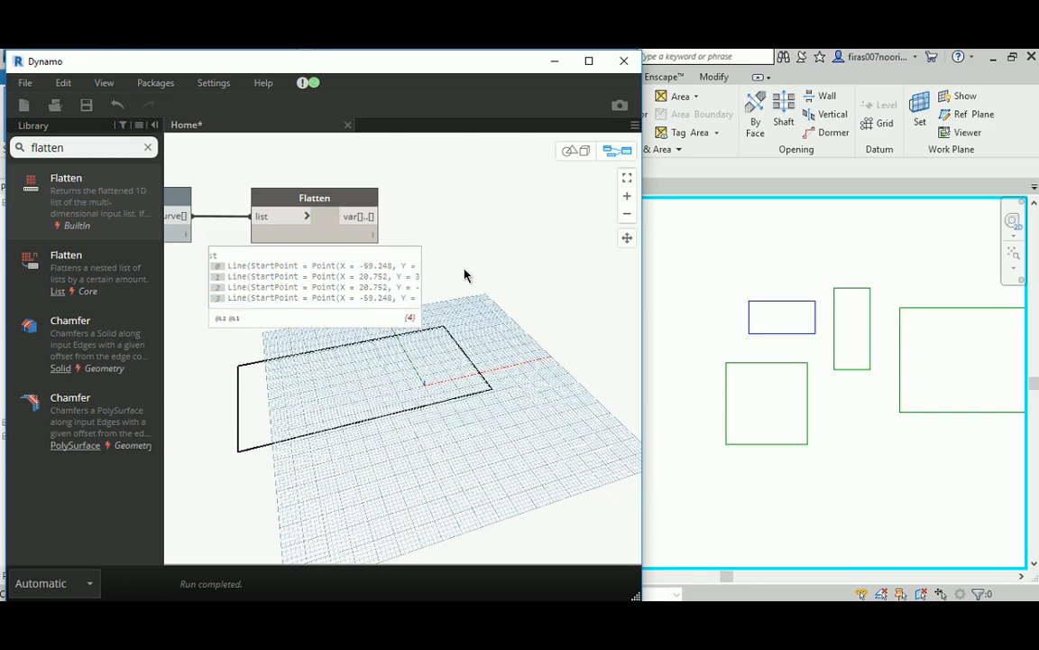
Add a List.GetItemAtIndex node after Flatten and connect the Flatten output to its list input.
{"action": "double_click", "coordinate": [81, 146]}
{"action": "type", "text": "li"}
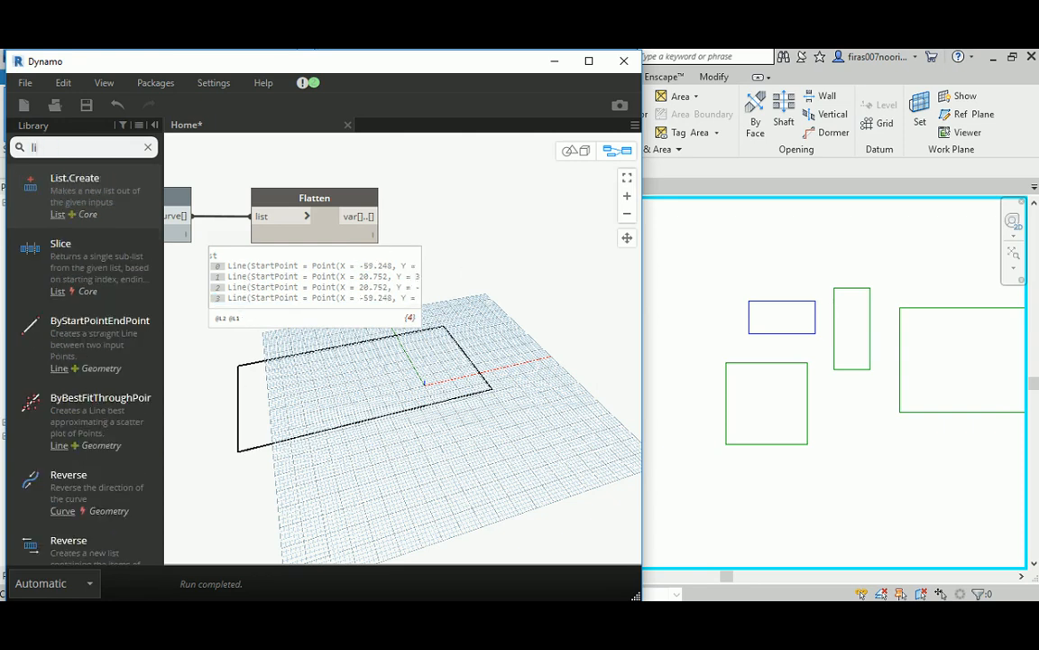
{"action": "type", "text": "st"}
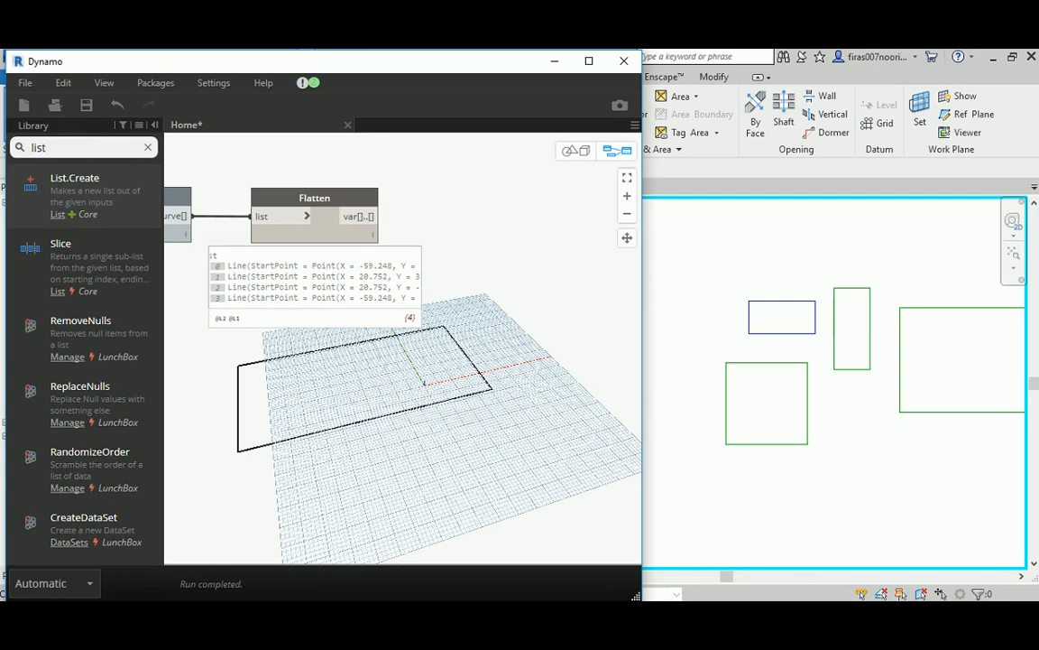
{"action": "type", "text": ".get"}
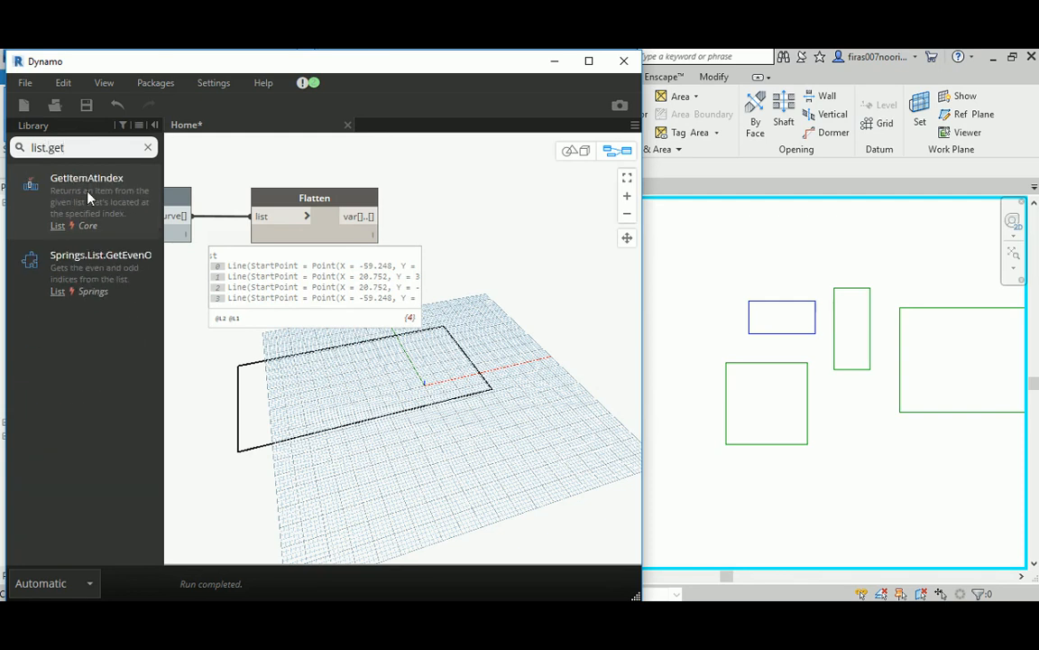
{"action": "left_click", "coordinate": [88, 197]}
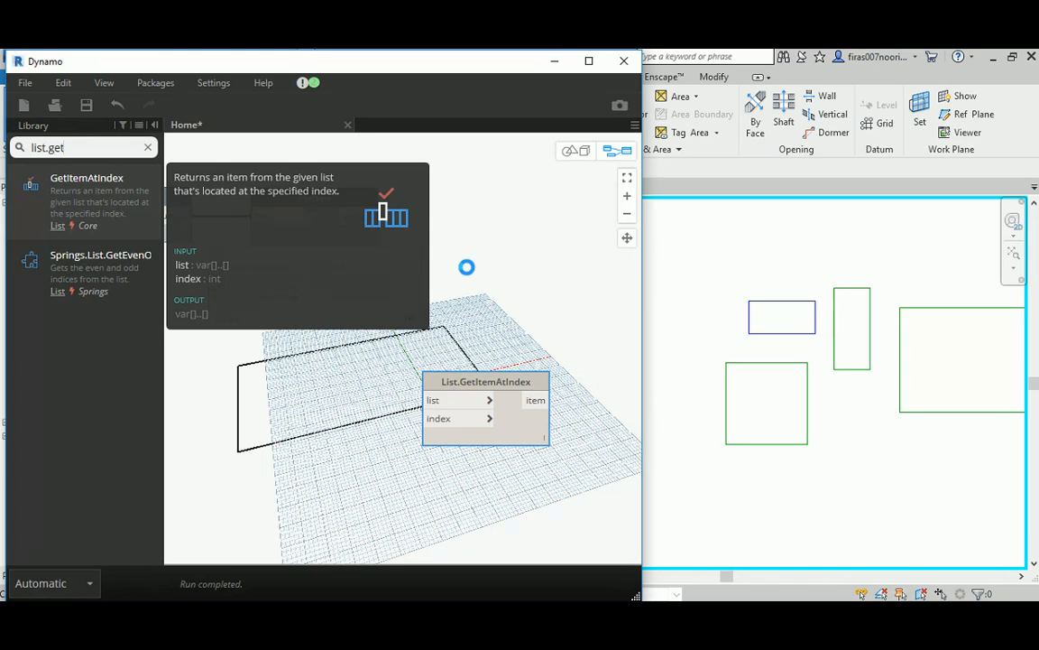
{"action": "scroll", "coordinate": [467, 268], "scroll_direction": "down", "scroll_amount": 3}
{"action": "middle_click_drag", "start_coordinate": [338, 244], "coordinate": [182, 281]}
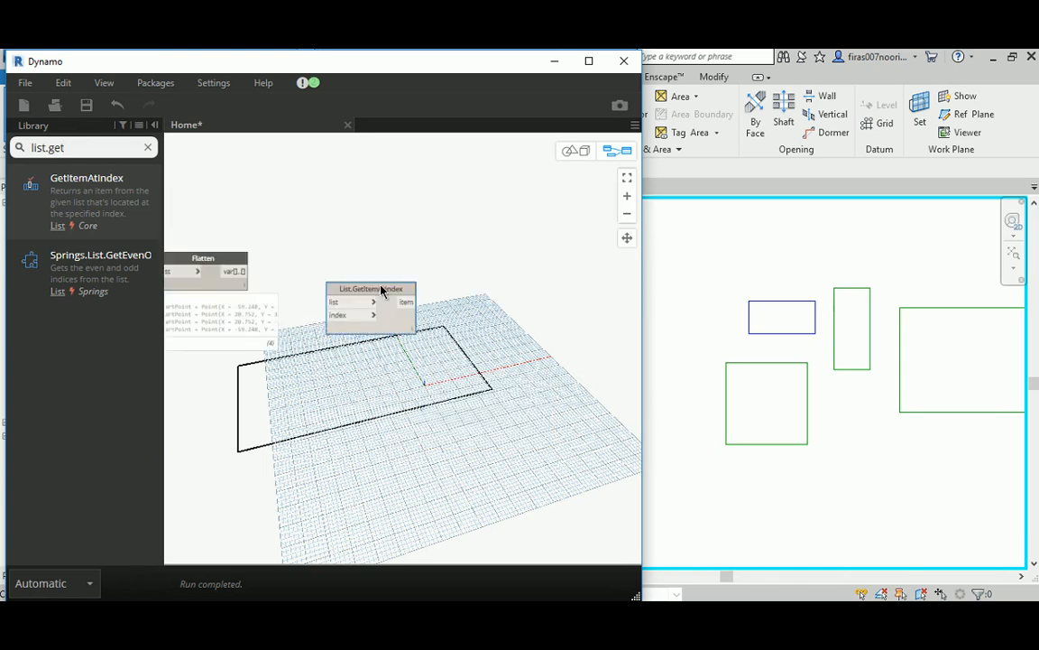
{"action": "left_click_drag", "start_coordinate": [382, 287], "coordinate": [506, 261]}
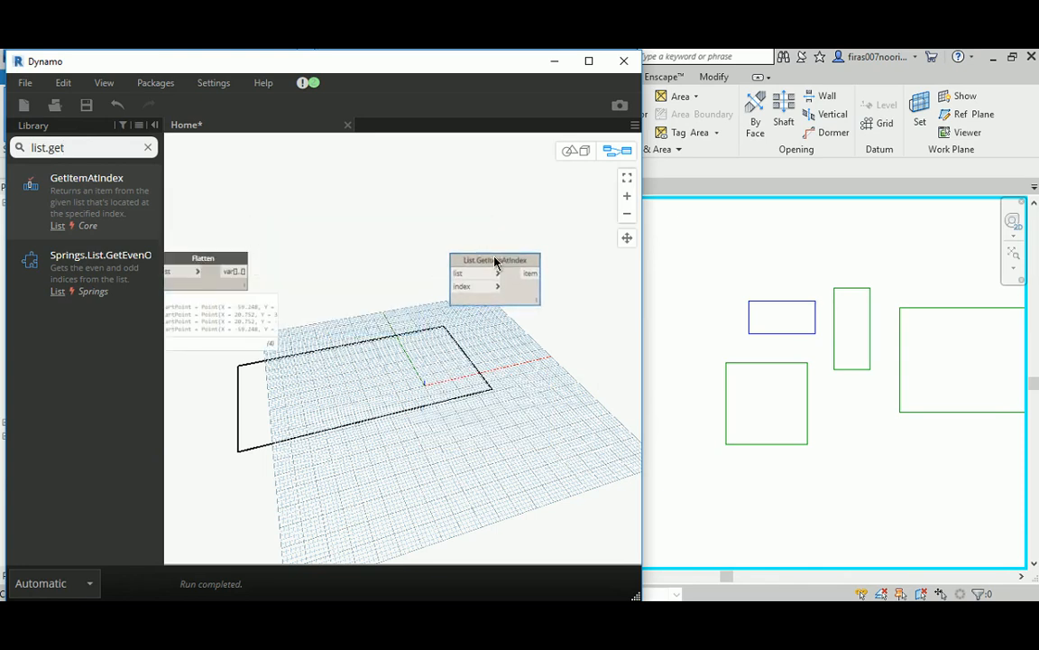
{"action": "left_click", "coordinate": [241, 271]}
{"action": "left_click", "coordinate": [458, 273]}
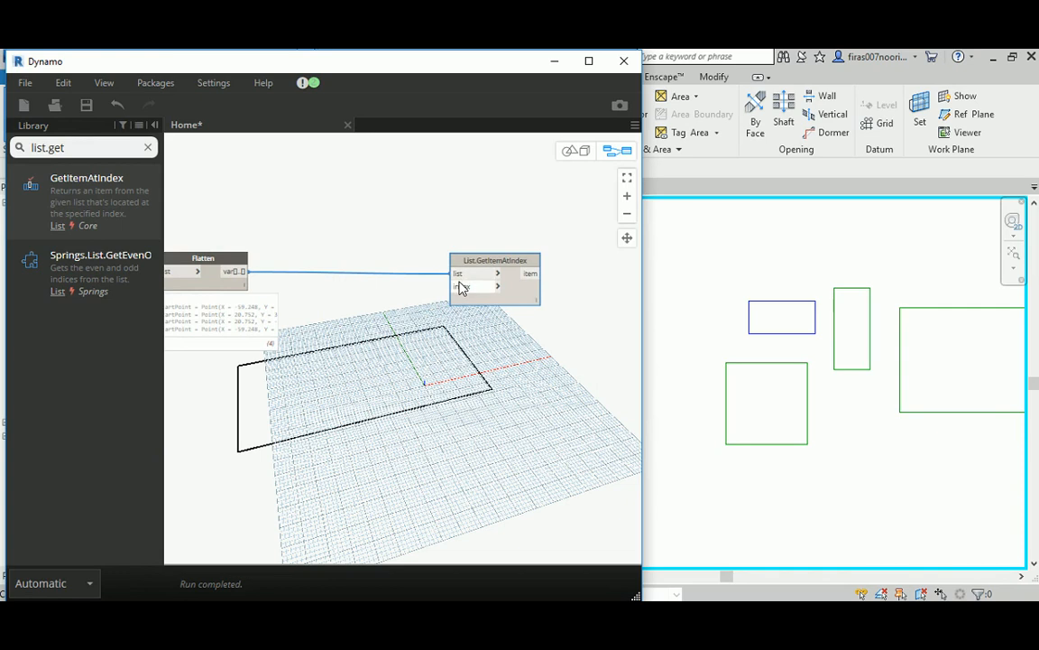
Create a Code Block containing 0; and connect its output to the index input of List.GetItemAtIndex.
{"action": "double_click", "coordinate": [405, 321]}
{"action": "type", "text": "0;"}
{"action": "left_click", "coordinate": [448, 330]}
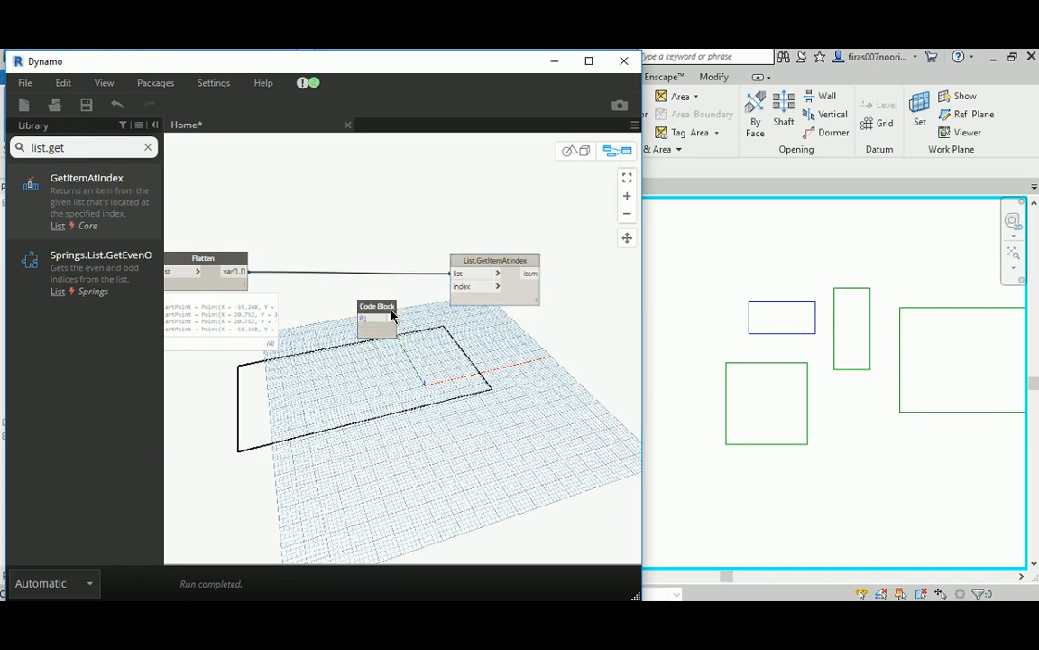
{"action": "left_click_drag", "start_coordinate": [387, 307], "coordinate": [408, 302]}
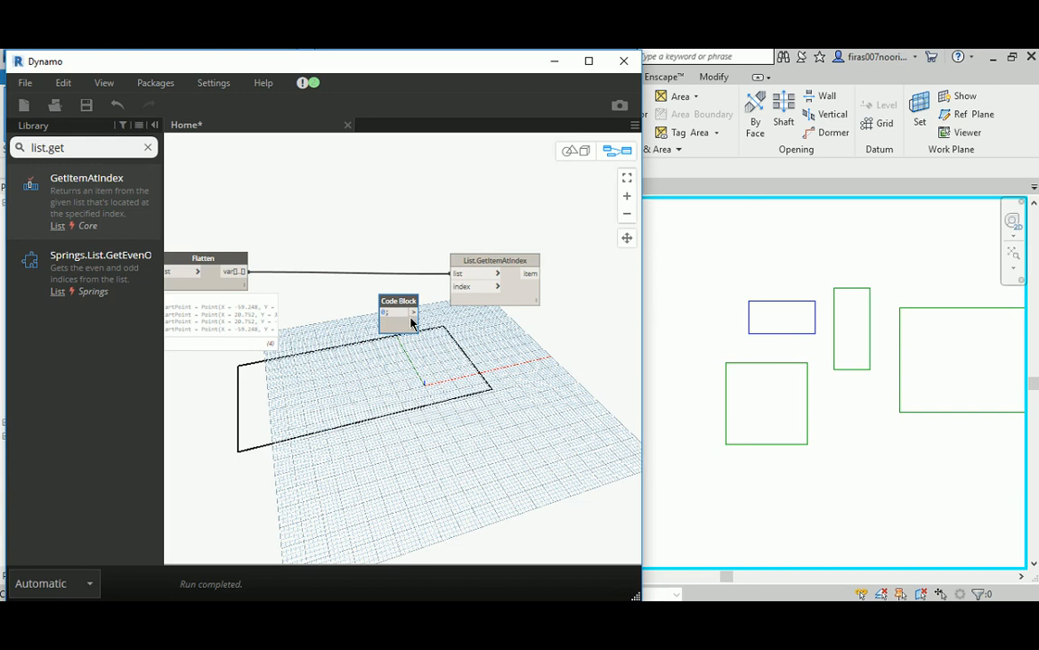
{"action": "left_click", "coordinate": [413, 312]}
{"action": "left_click", "coordinate": [456, 286]}
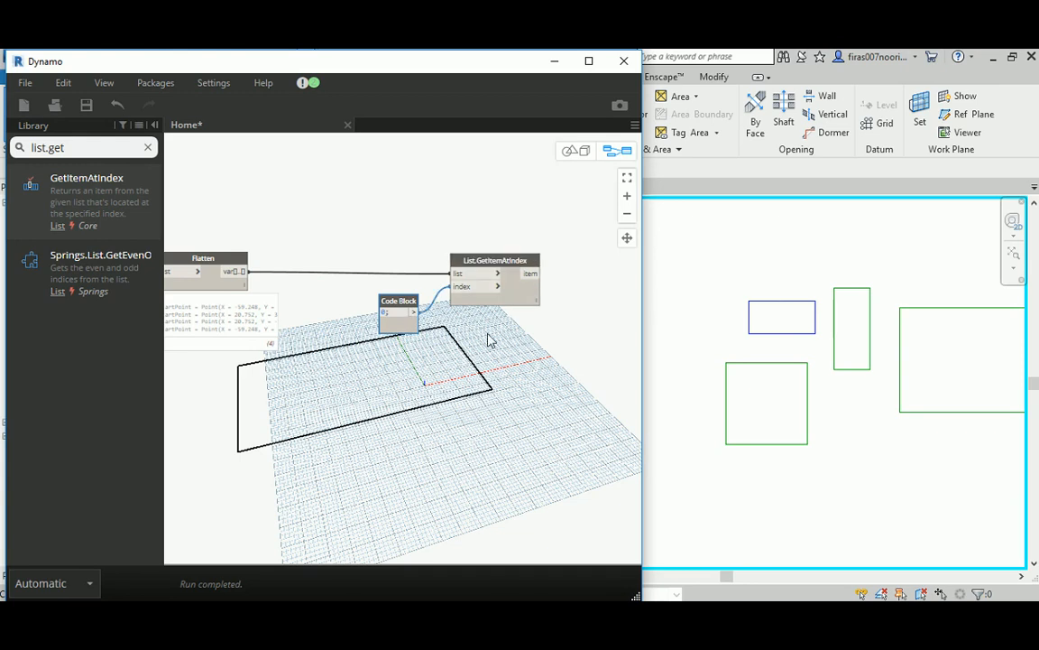
Turn off the geometry preview of the Flatten node.
{"action": "left_click", "coordinate": [489, 258]}
{"action": "left_click", "coordinate": [302, 252]}
{"action": "middle_click_drag", "start_coordinate": [312, 256], "coordinate": [364, 219]}
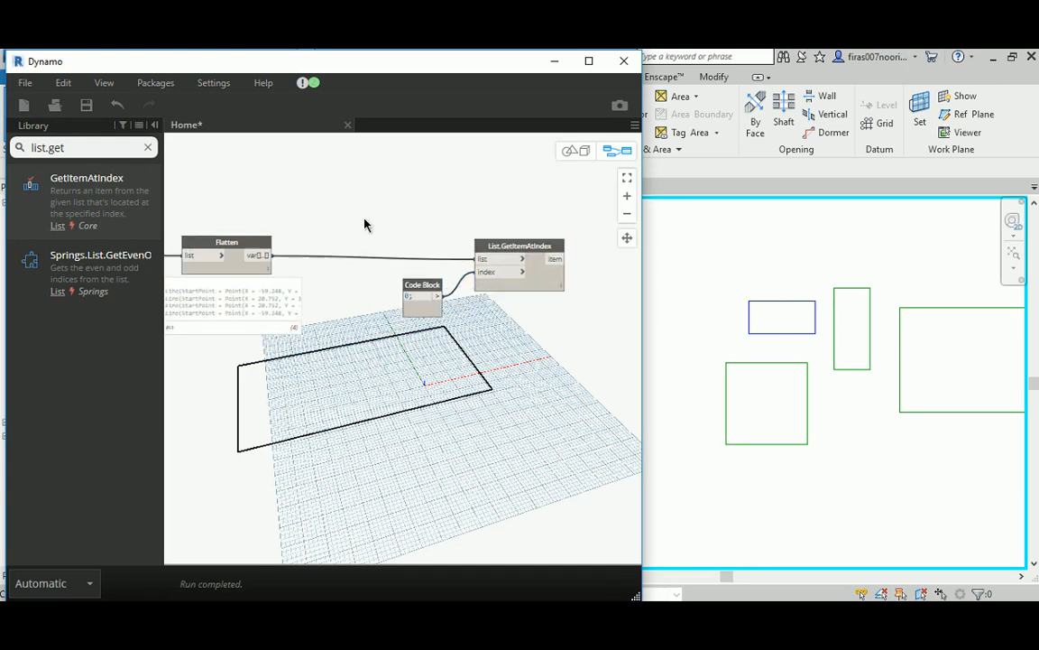
{"action": "left_click", "coordinate": [284, 224]}
{"action": "right_click", "coordinate": [283, 232]}
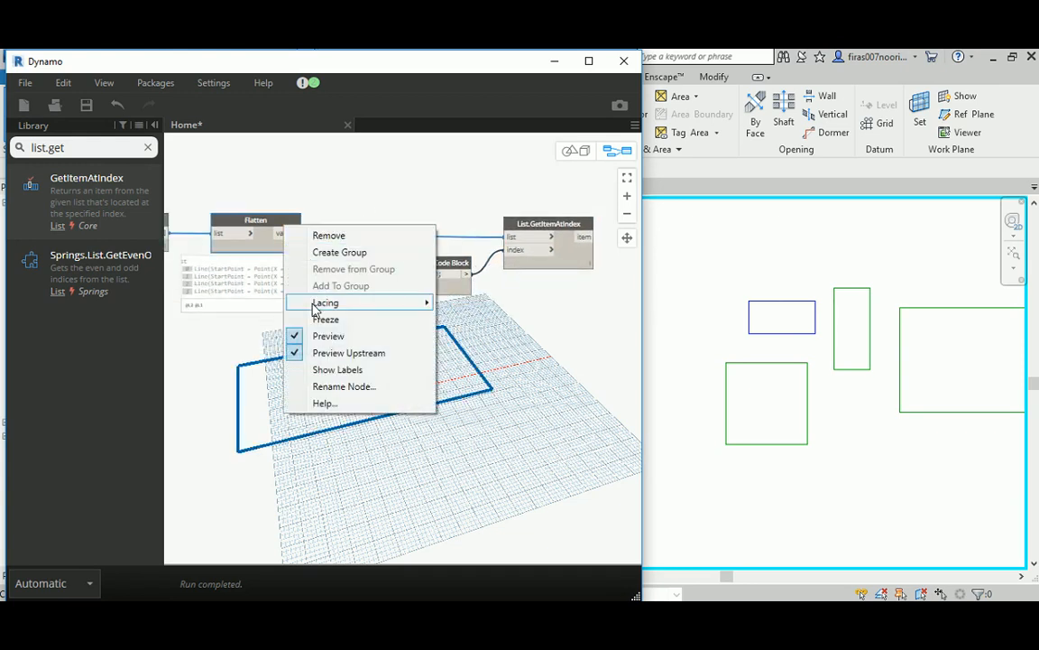
{"action": "left_click", "coordinate": [316, 337]}
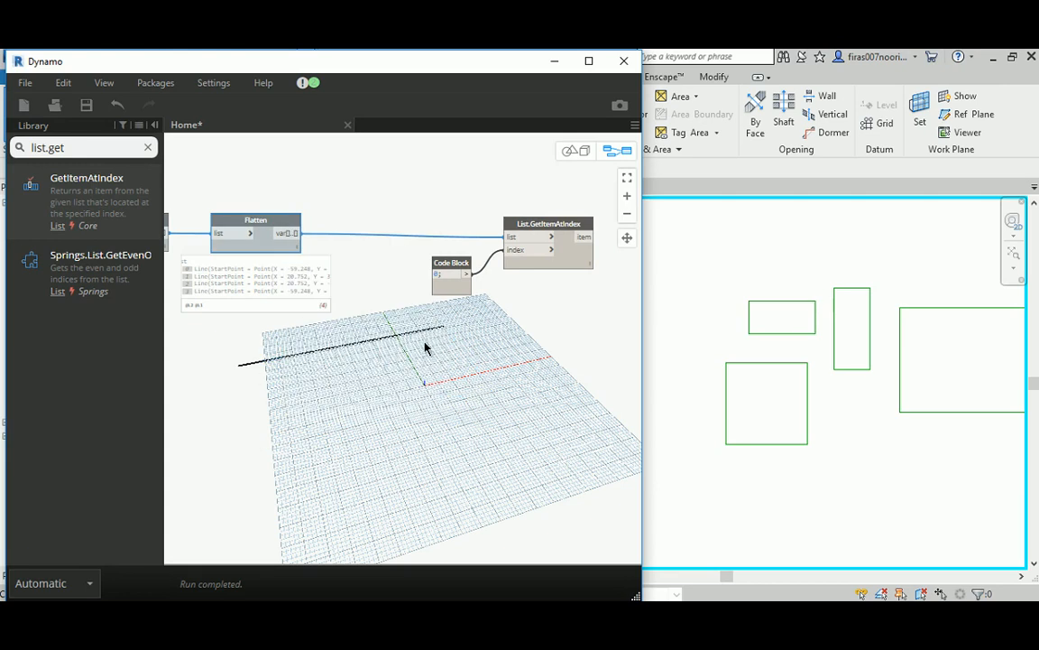
Duplicate the Code Block and List.GetItemAtIndex pair three times, stacking the copies below the original pair.
{"action": "left_click_drag", "start_coordinate": [418, 186], "coordinate": [619, 350]}
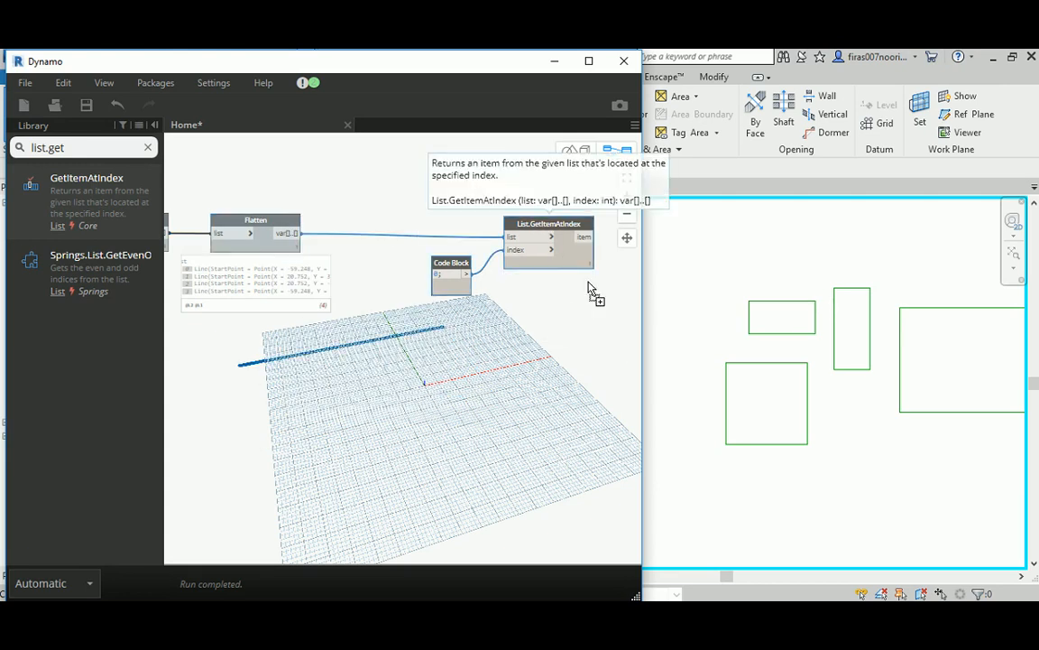
{"action": "key", "text": "ctrl+v"}
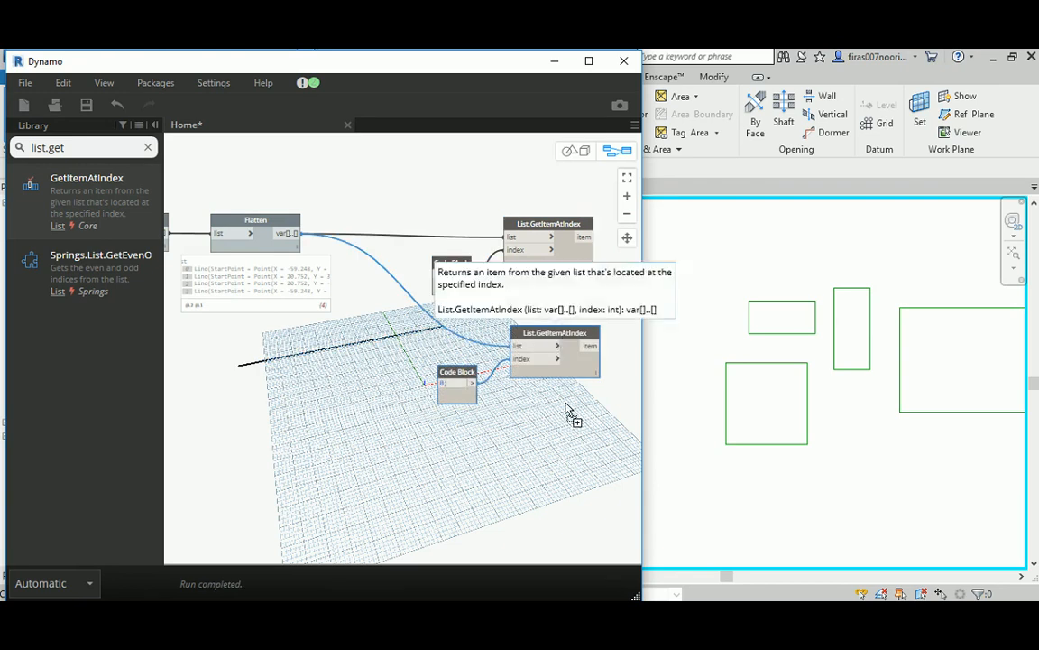
{"action": "key", "text": "ctrl+v"}
{"action": "left_click_drag", "start_coordinate": [537, 450], "coordinate": [538, 450], "text": "ctrl"}
{"action": "middle_click_drag", "start_coordinate": [340, 323], "coordinate": [261, 179]}
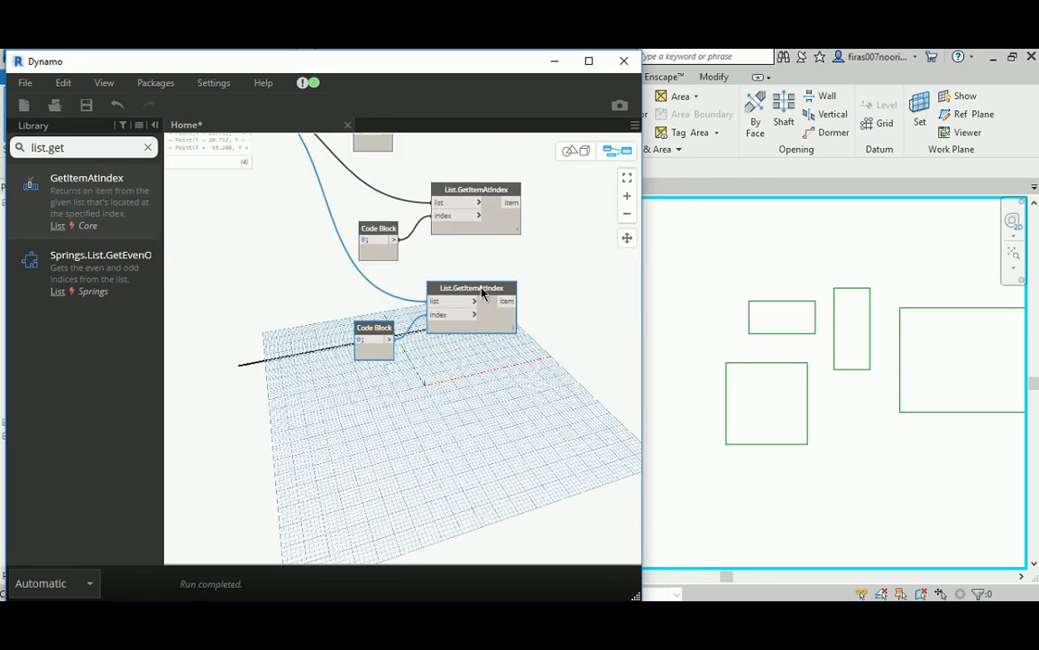
{"action": "left_click_drag", "start_coordinate": [481, 311], "coordinate": [483, 418], "text": "ctrl"}
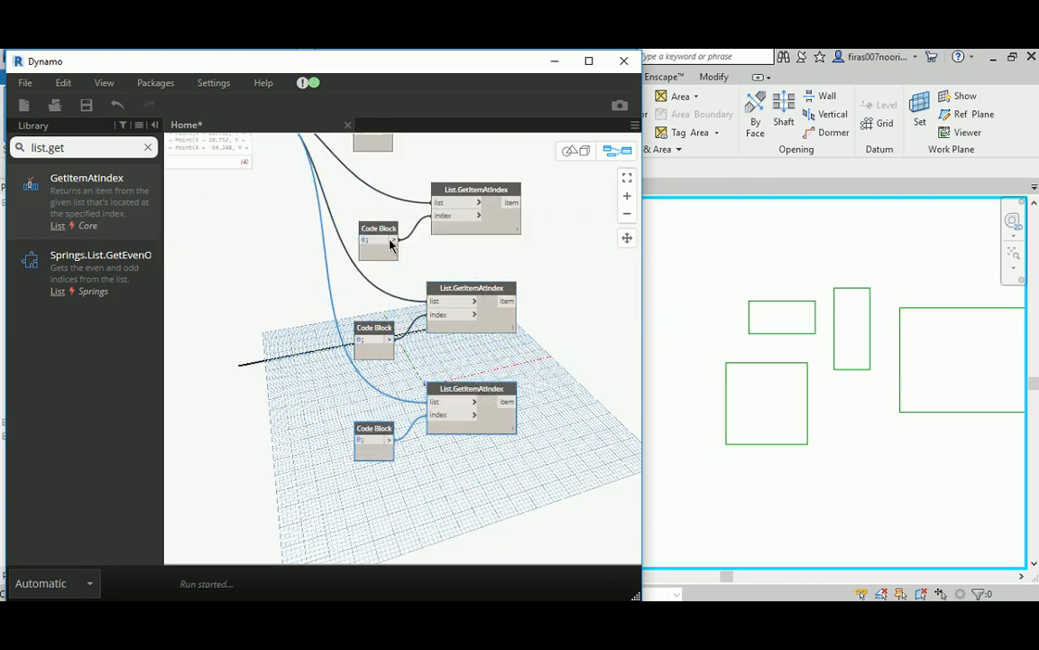
Set the index Code Blocks of the three duplicated List.GetItemAtIndex nodes to 1;, 2; and 3;.
{"action": "left_click", "coordinate": [333, 291]}
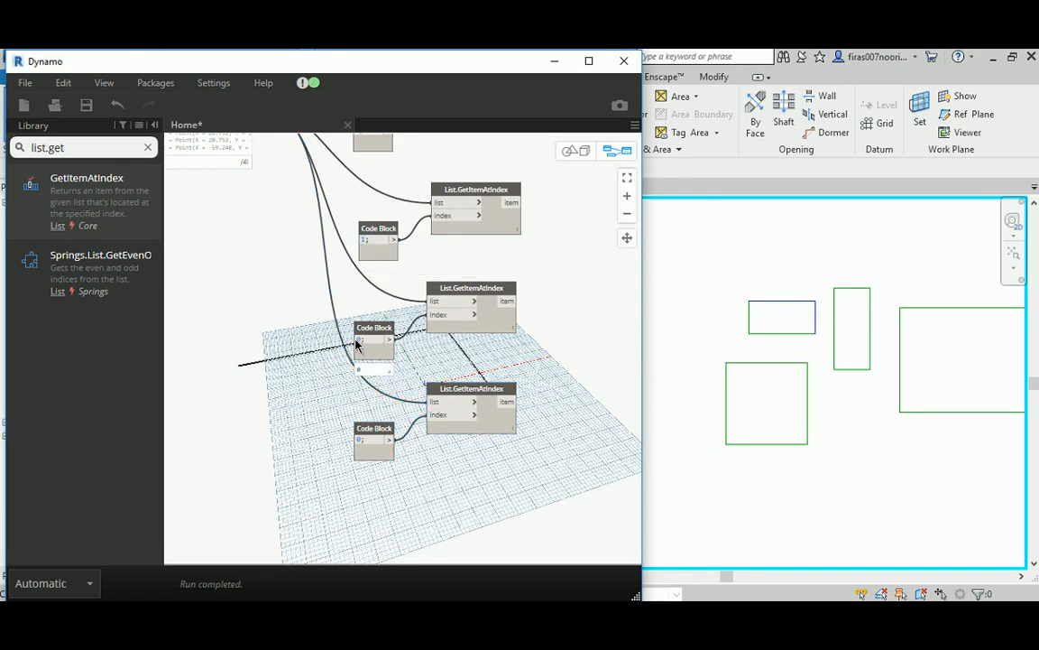
{"action": "left_click_drag", "start_coordinate": [360, 341], "coordinate": [363, 341]}
{"action": "type", "text": "C"}
{"action": "left_click", "coordinate": [325, 415]}
{"action": "left_click", "coordinate": [360, 439]}
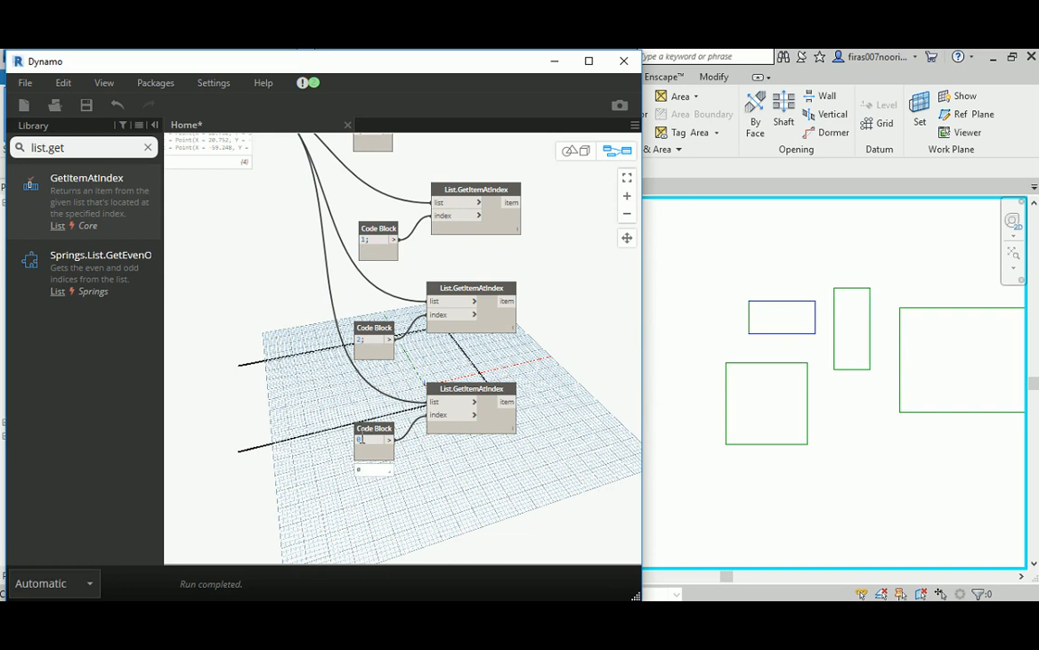
{"action": "left_click_drag", "start_coordinate": [360, 440], "coordinate": [357, 440]}
{"action": "type", "text": "3;"}
{"action": "left_click", "coordinate": [288, 424]}
{"action": "scroll", "coordinate": [293, 396], "scroll_direction": "down", "scroll_amount": 5}
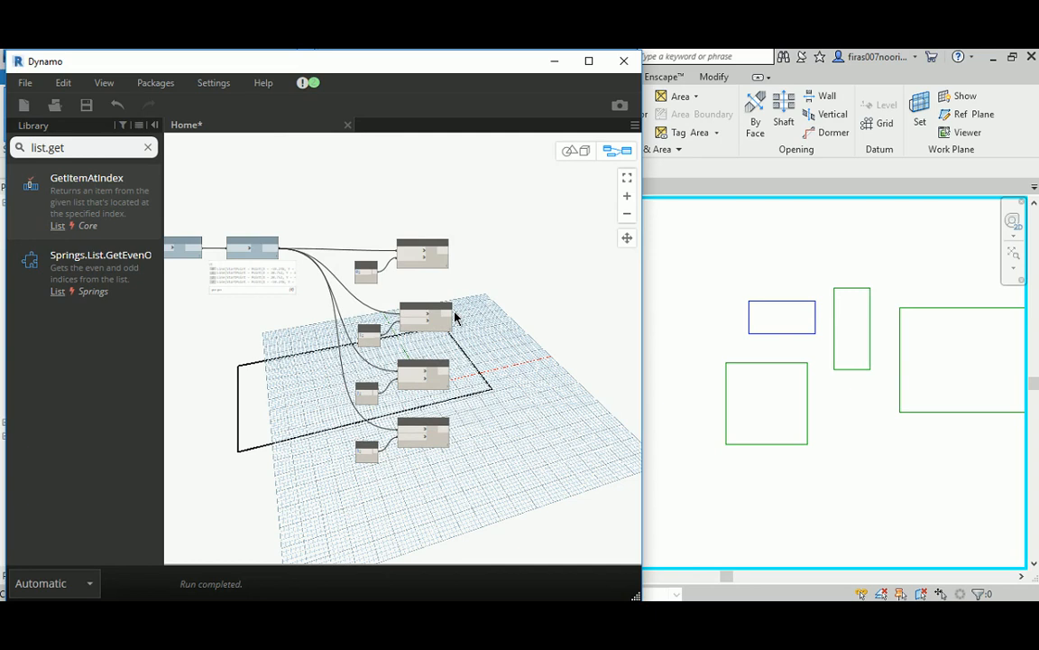
{"action": "scroll", "coordinate": [444, 298], "scroll_direction": "up", "scroll_amount": 5}
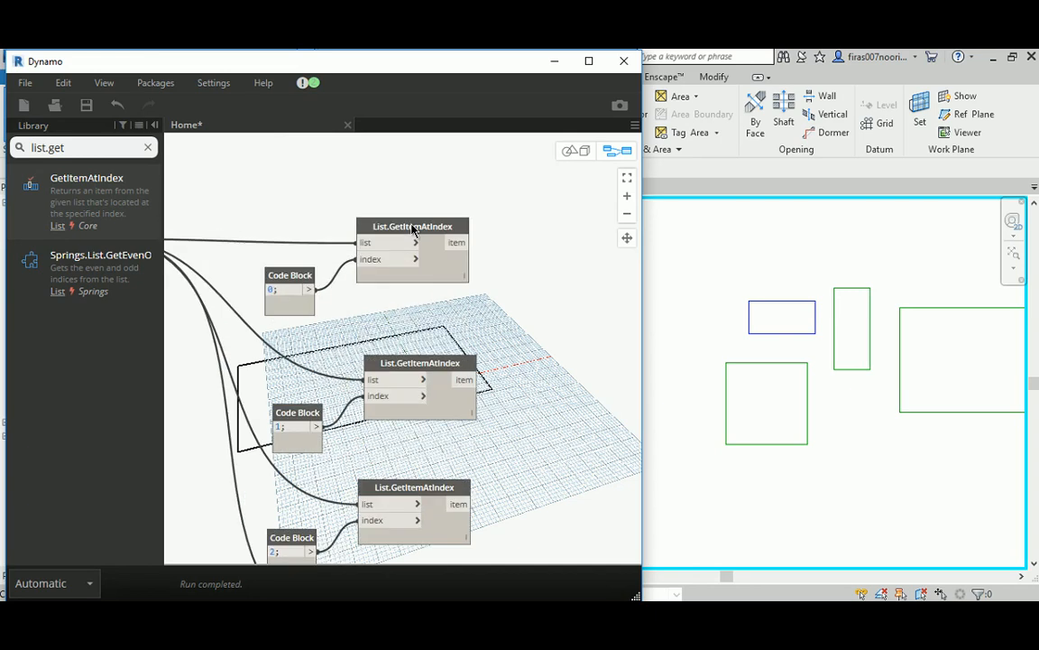
{"action": "left_click", "coordinate": [440, 361]}
{"action": "left_click", "coordinate": [528, 435]}
{"action": "left_click", "coordinate": [436, 486]}
{"action": "left_click", "coordinate": [516, 374]}
Add a Curve.Offset node beside the first List.GetItemAtIndex and connect that node's item output to the curve input.
{"action": "left_click_drag", "start_coordinate": [86, 151], "coordinate": [3, 149]}
{"action": "type", "text": "curve"}
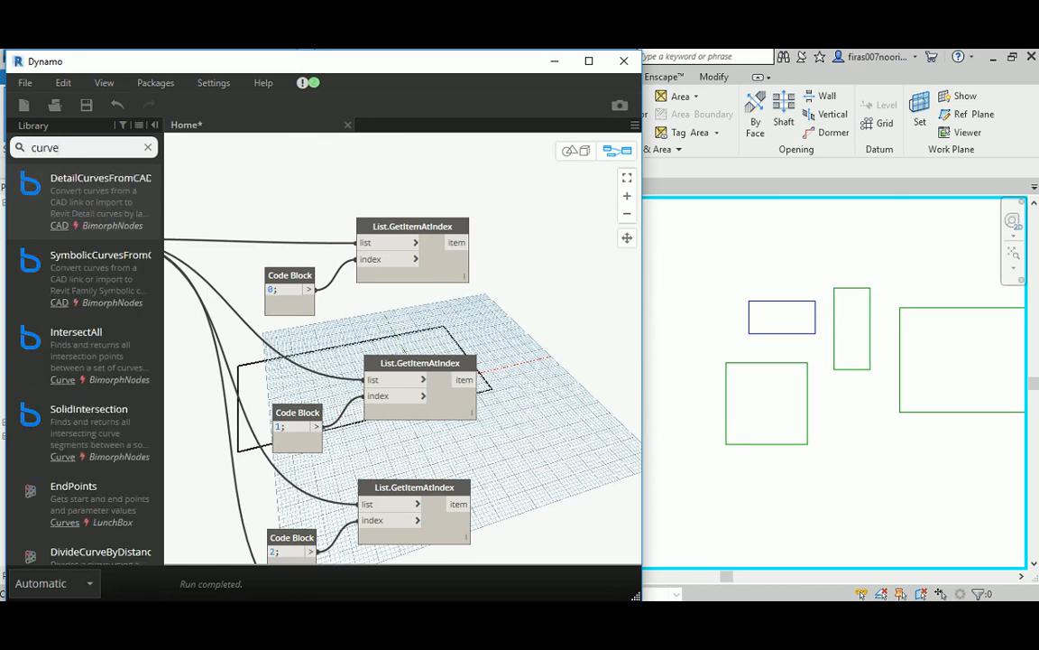
{"action": "type", "text": ".off"}
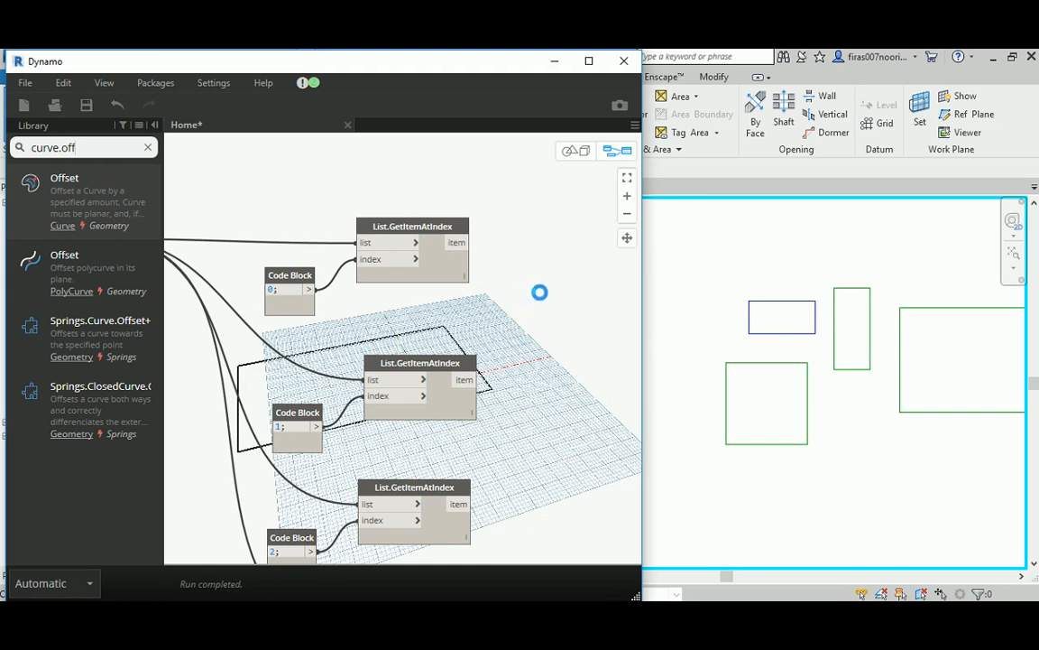
{"action": "middle_click_drag", "start_coordinate": [439, 325], "coordinate": [370, 328]}
{"action": "scroll", "coordinate": [369, 326], "scroll_direction": "down", "scroll_amount": 4}
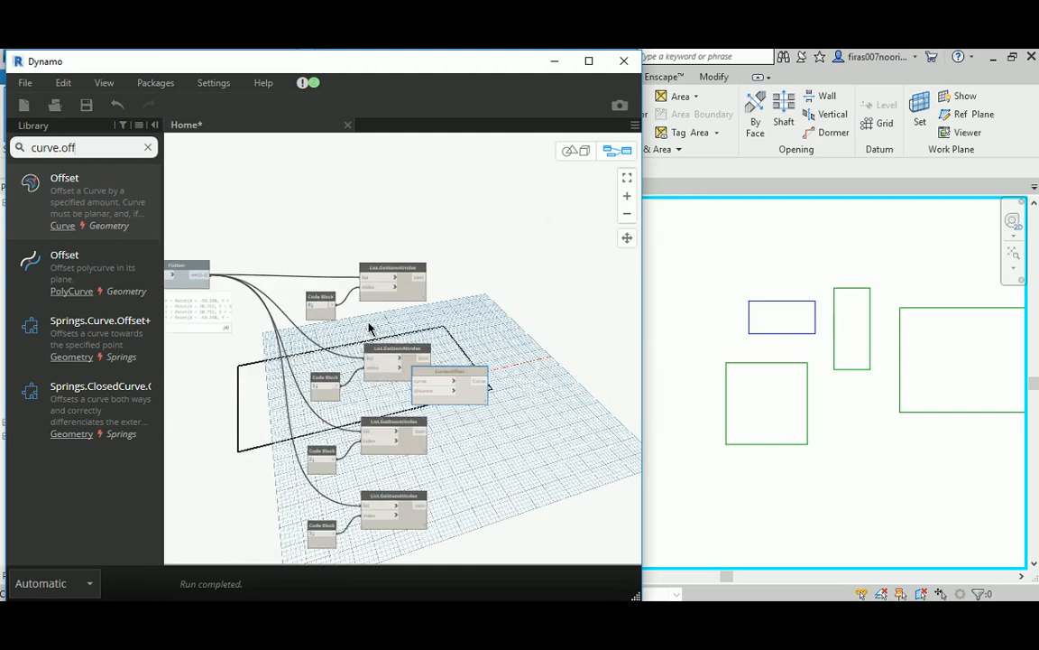
{"action": "left_click_drag", "start_coordinate": [420, 370], "coordinate": [538, 265]}
{"action": "scroll", "coordinate": [493, 267], "scroll_direction": "up", "scroll_amount": 3}
{"action": "scroll", "coordinate": [456, 269], "scroll_direction": "down", "scroll_amount": 2}
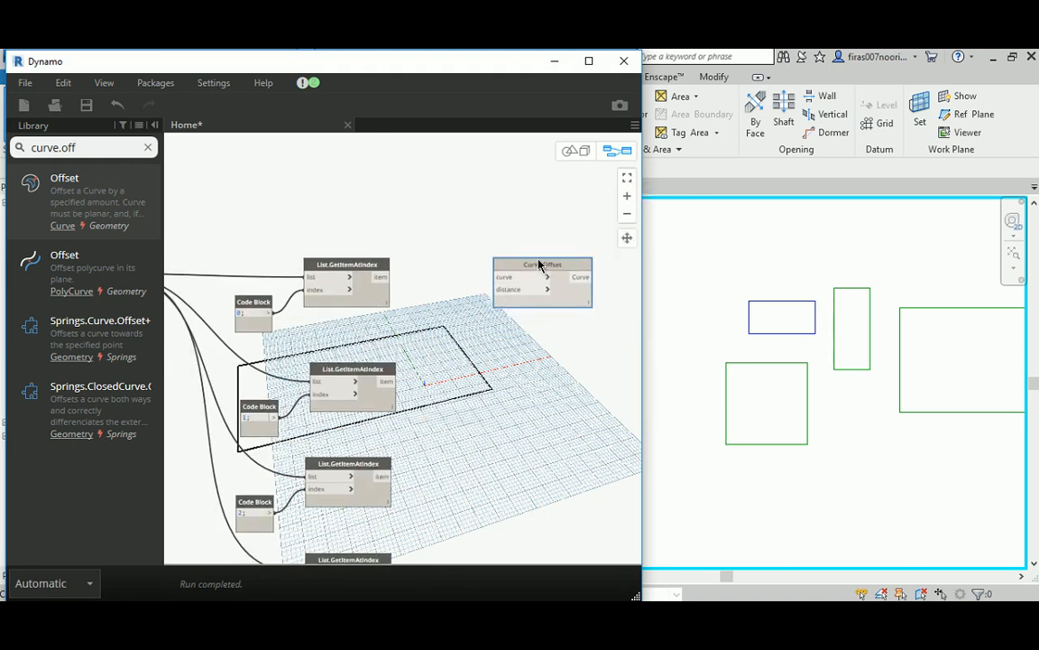
{"action": "left_click_drag", "start_coordinate": [382, 278], "coordinate": [499, 278]}
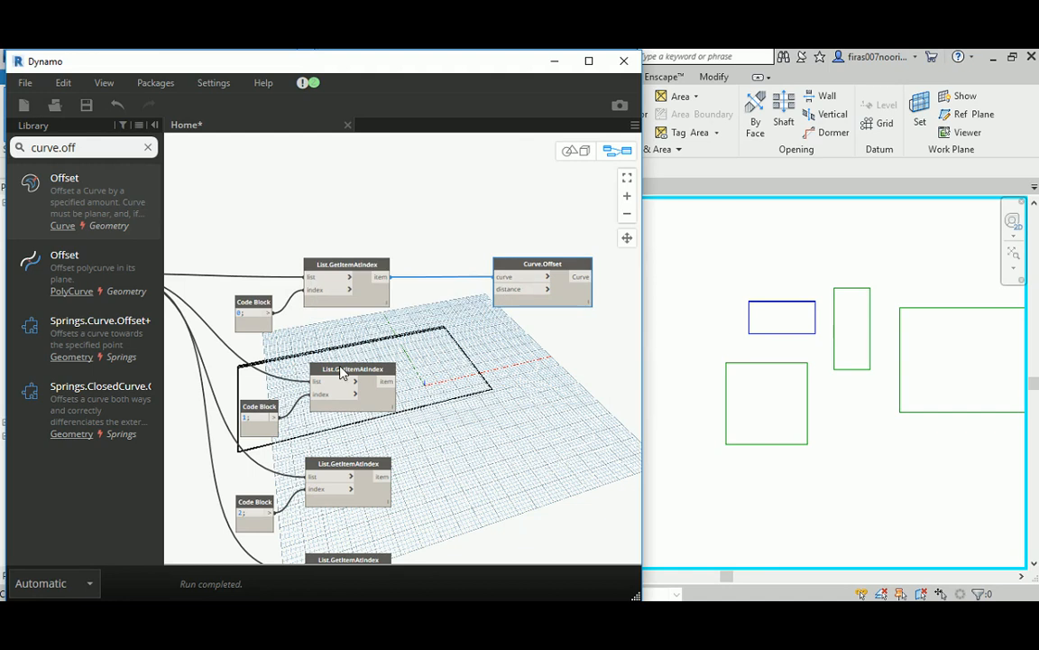
Add a Number Slider node and place it in the empty area below the existing graph.
{"action": "scroll", "coordinate": [453, 203], "scroll_direction": "down", "scroll_amount": 4}
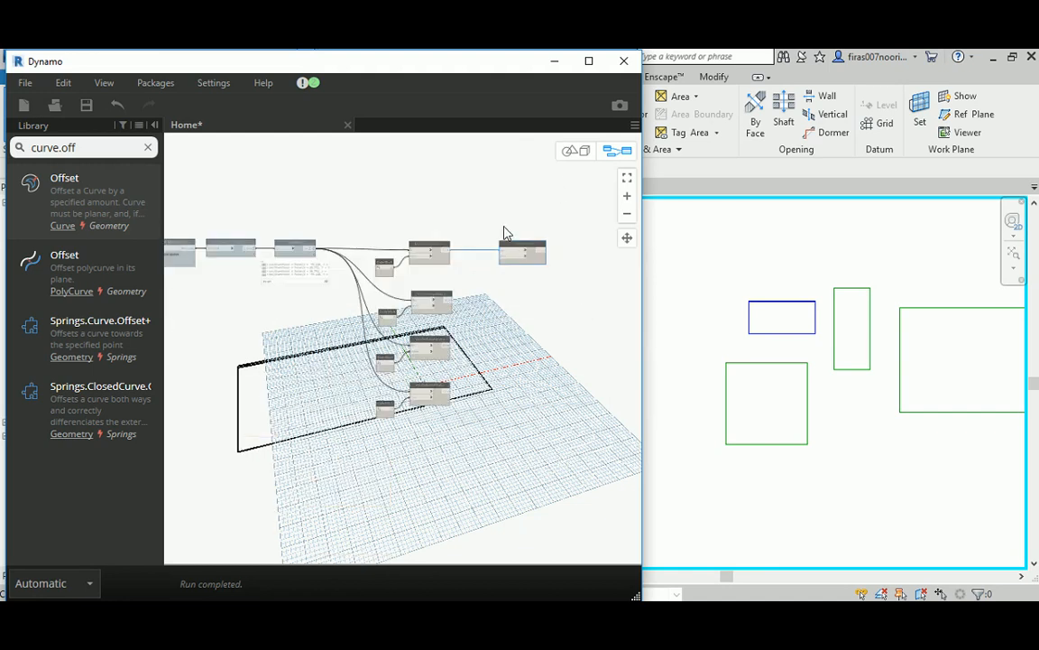
{"action": "scroll", "coordinate": [313, 279], "scroll_direction": "up", "scroll_amount": 2}
{"action": "left_click", "coordinate": [97, 152]}
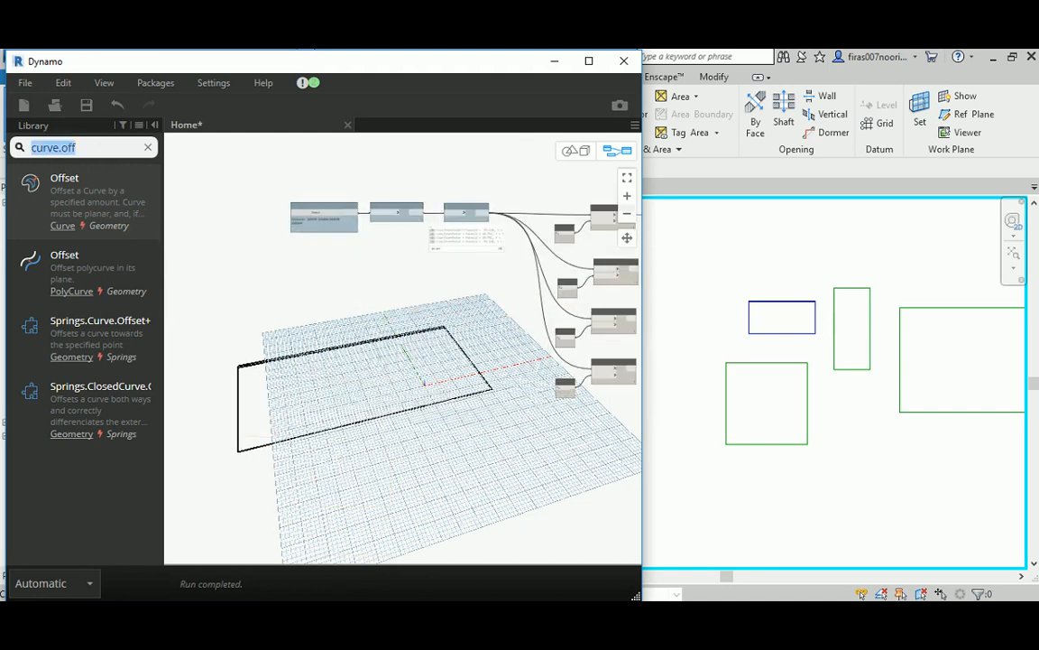
{"action": "type", "text": "slider"}
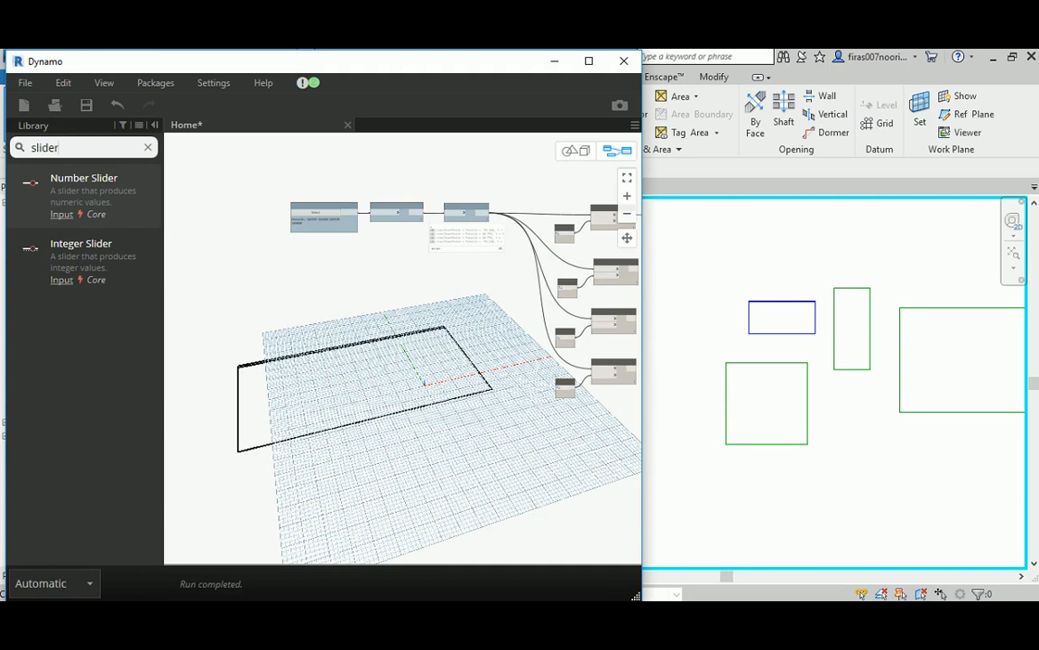
{"action": "left_click", "coordinate": [72, 181]}
{"action": "scroll", "coordinate": [370, 341], "scroll_direction": "up", "scroll_amount": 2}
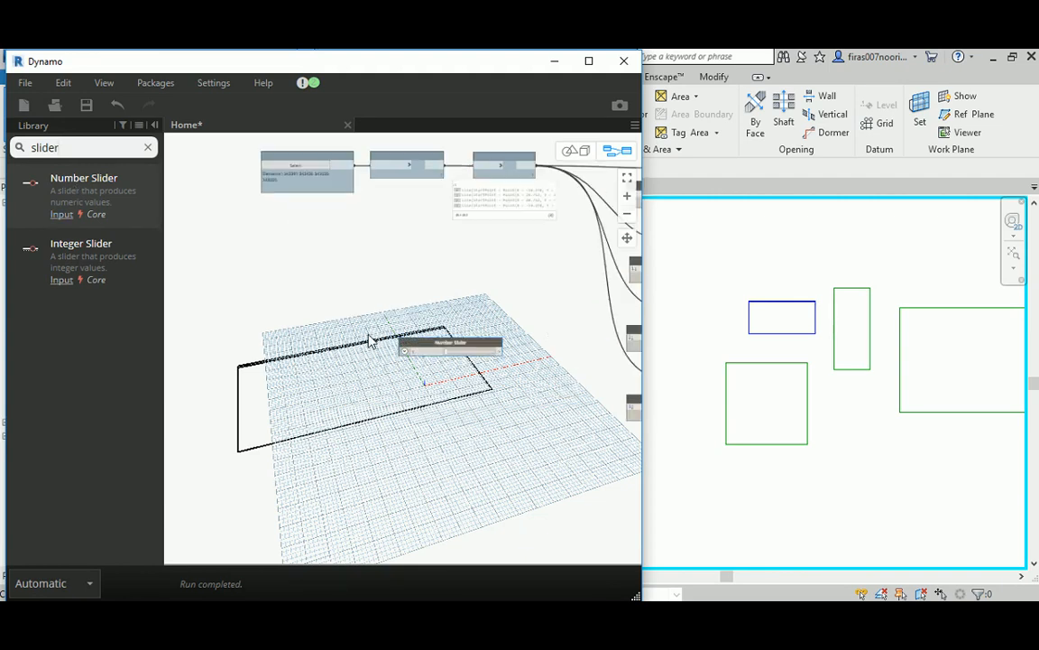
{"action": "left_click_drag", "start_coordinate": [439, 347], "coordinate": [297, 494]}
{"action": "middle_click_drag", "start_coordinate": [298, 457], "coordinate": [309, 353]}
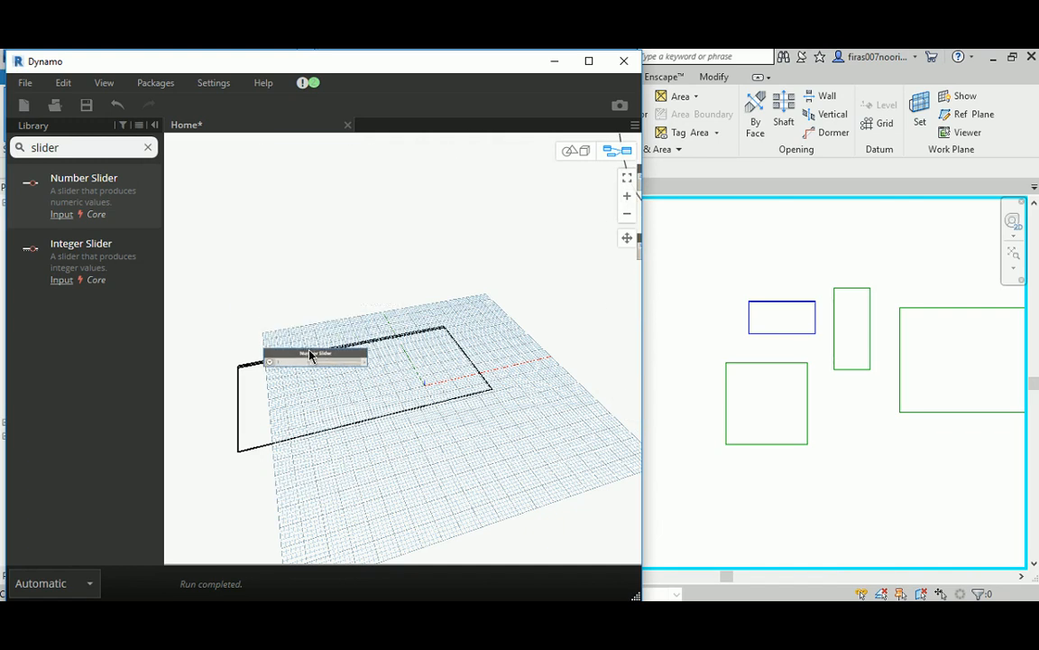
Rename the Number Slider node as North Offset.
{"action": "scroll", "coordinate": [306, 350], "scroll_direction": "up", "scroll_amount": 3}
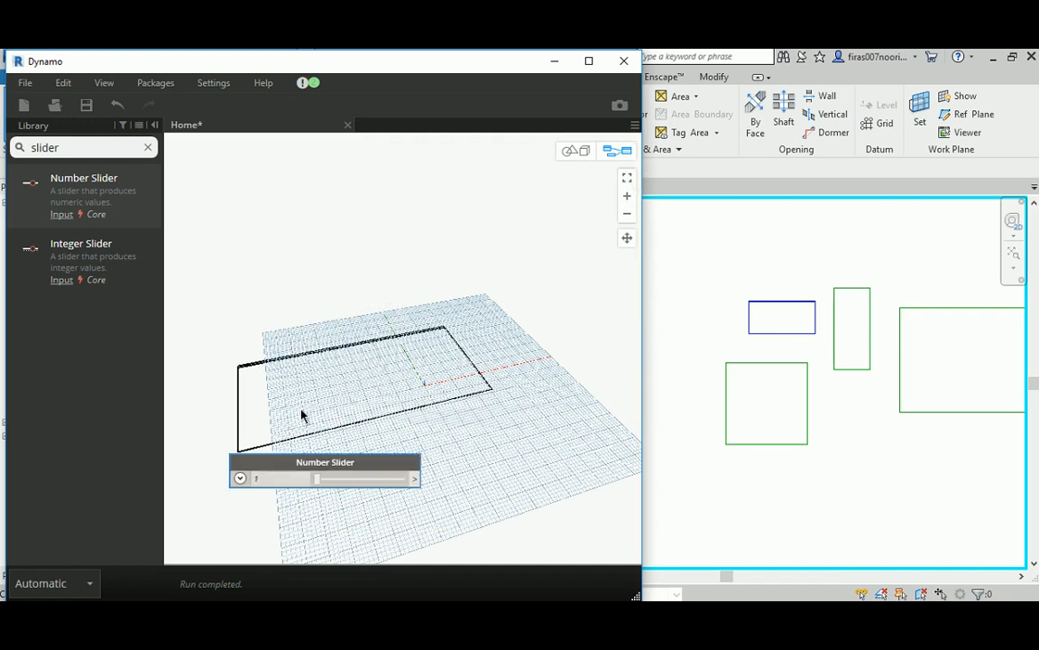
{"action": "middle_click_drag", "start_coordinate": [302, 415], "coordinate": [345, 313]}
{"action": "scroll", "coordinate": [356, 361], "scroll_direction": "up", "scroll_amount": 2}
{"action": "double_click", "coordinate": [364, 361]}
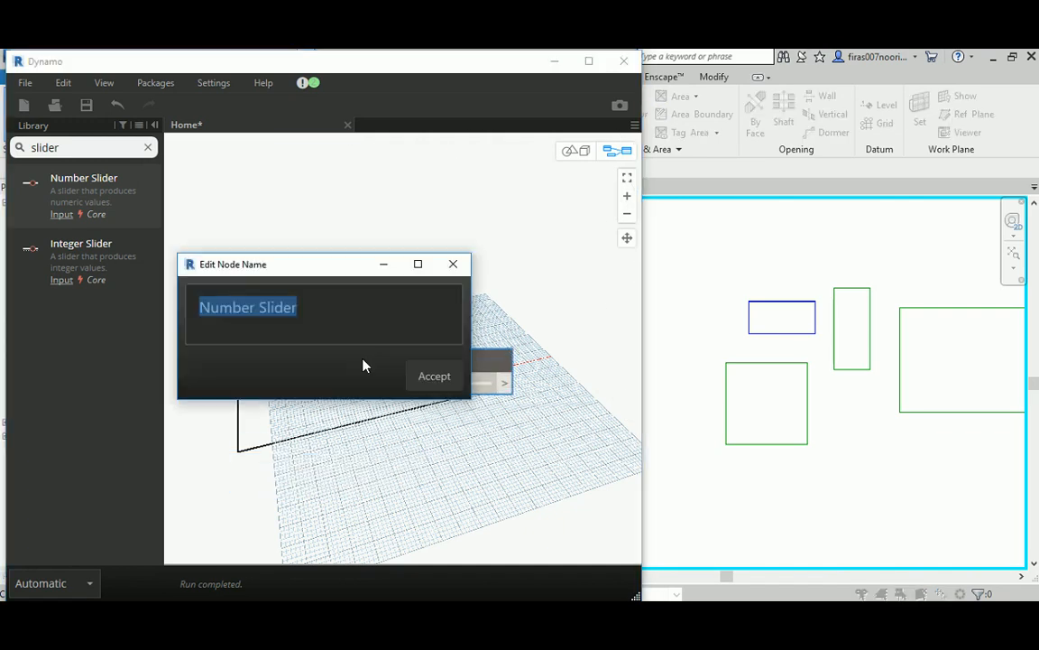
{"action": "type", "text": "Northe"}
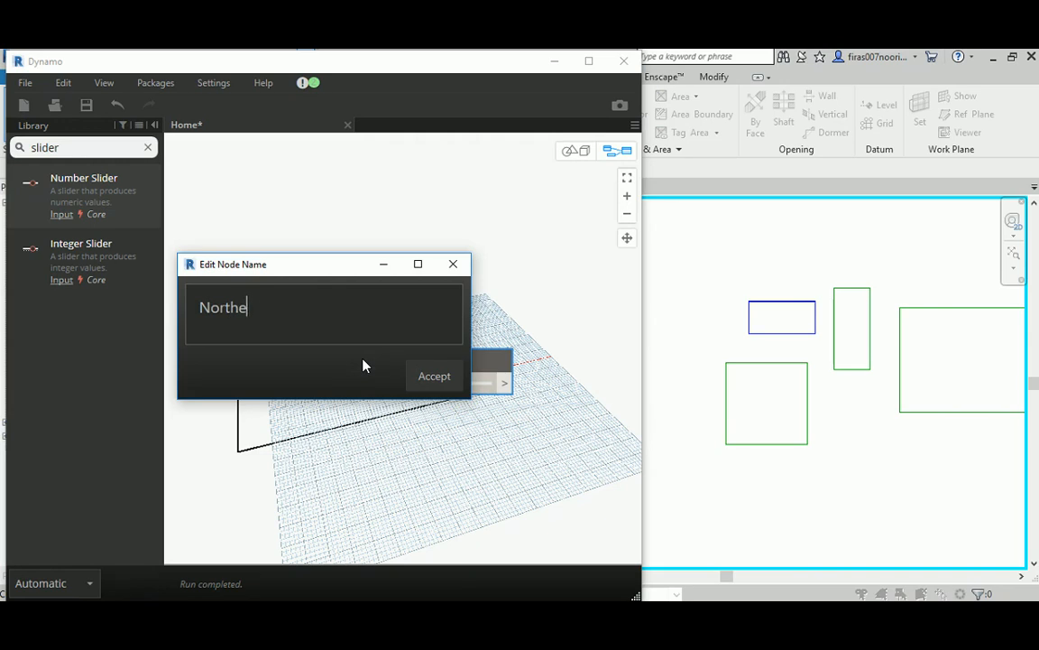
{"action": "key", "text": "BackSpace"}
{"action": "type", "text": "Offset"}
{"action": "left_click", "coordinate": [449, 383]}
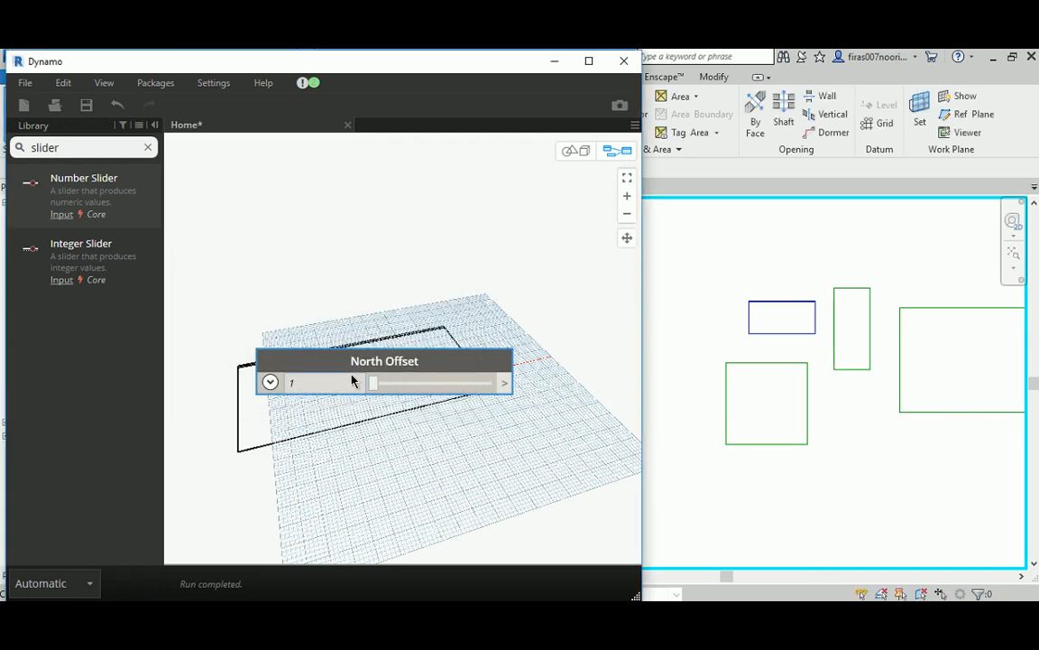
Set the North Offset slider's maximum to 10 and its value to 5.
{"action": "left_click", "coordinate": [271, 383]}
{"action": "left_click_drag", "start_coordinate": [339, 440], "coordinate": [246, 455]}
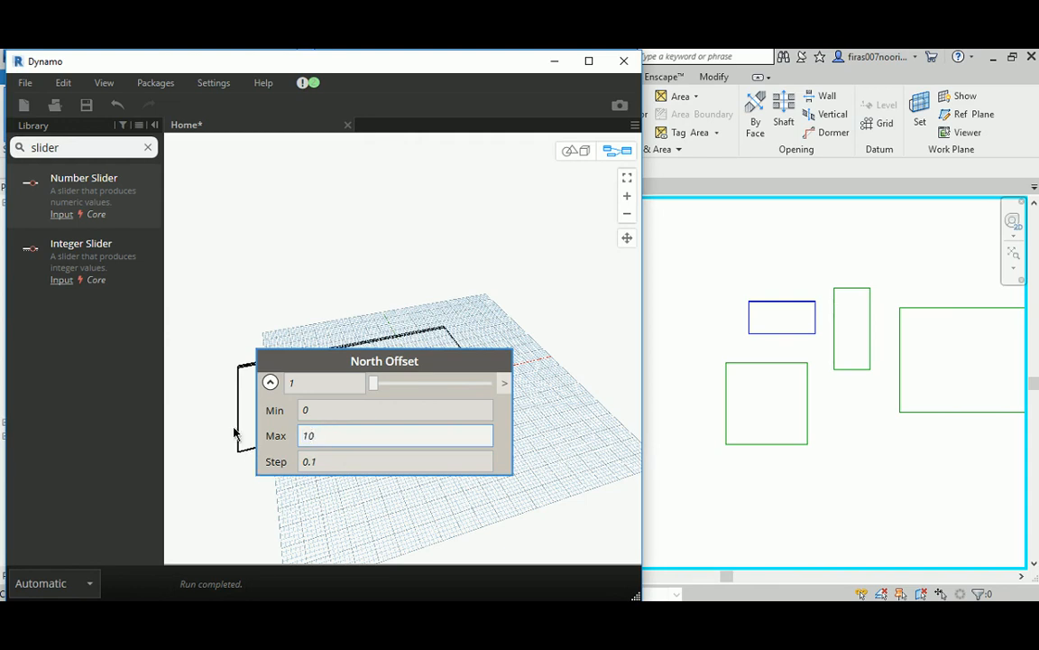
{"action": "left_click", "coordinate": [270, 382]}
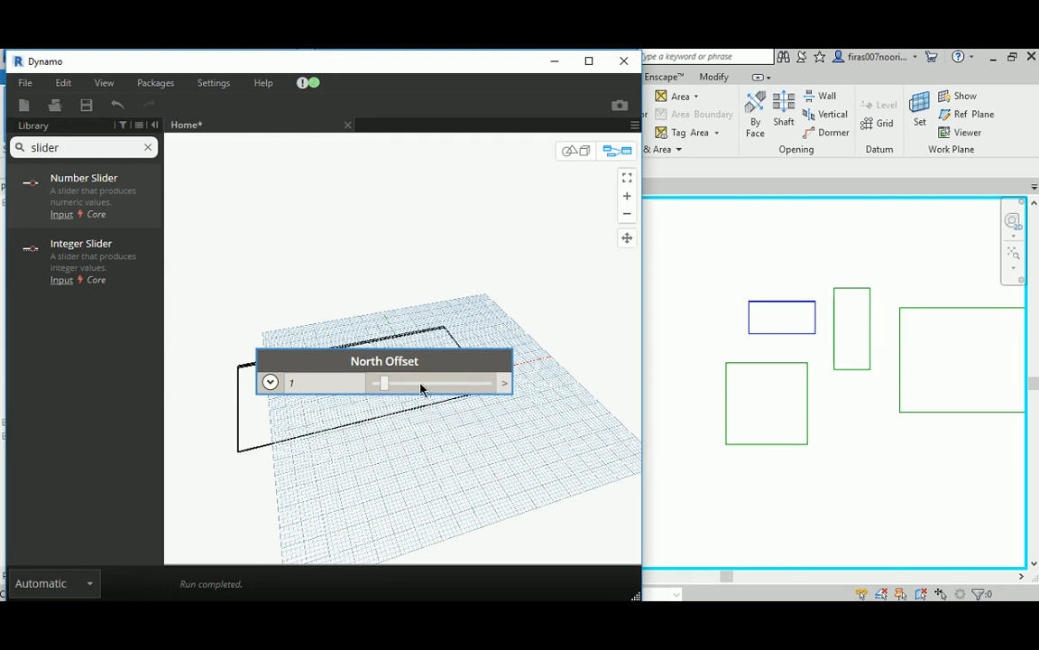
{"action": "left_click_drag", "start_coordinate": [327, 383], "coordinate": [199, 383]}
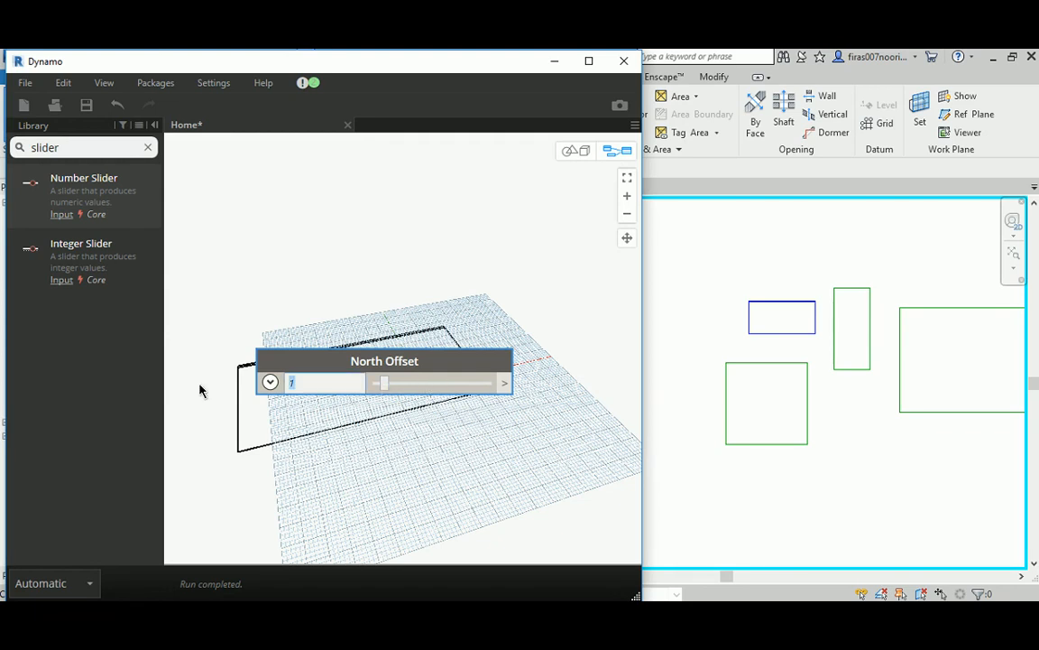
{"action": "type", "text": "5"}
{"action": "key", "text": "Return"}
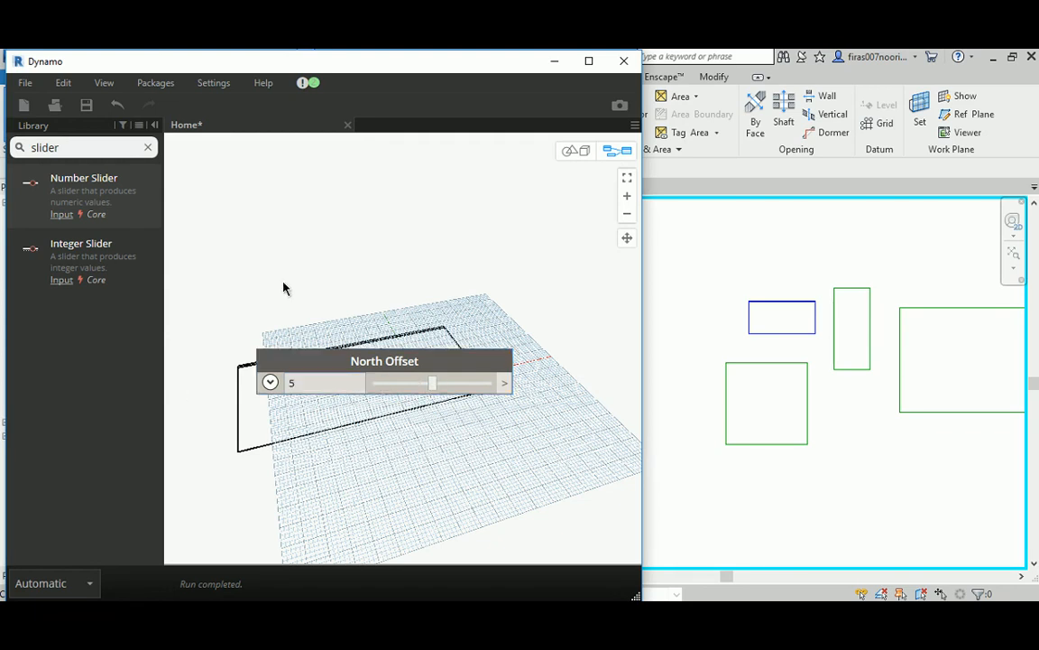
Connect the North Offset slider's output to the distance input of Curve.Offset.
{"action": "left_click", "coordinate": [506, 386]}
{"action": "scroll", "coordinate": [336, 285], "scroll_direction": "down", "scroll_amount": 8}
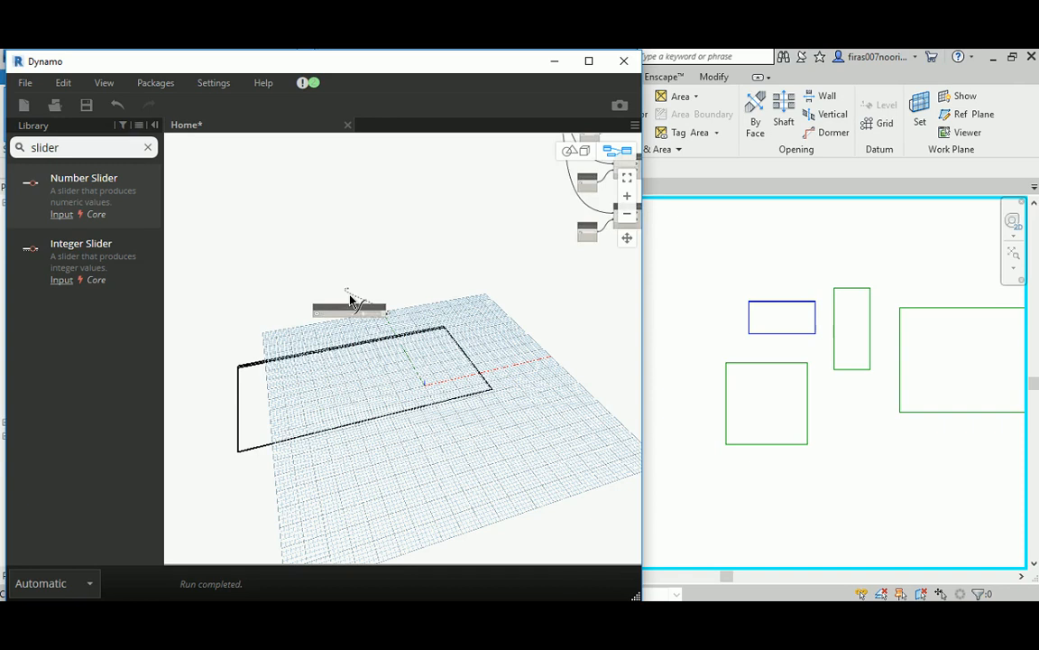
{"action": "scroll", "coordinate": [519, 185], "scroll_direction": "up", "scroll_amount": 2}
{"action": "scroll", "coordinate": [484, 210], "scroll_direction": "up", "scroll_amount": 6}
{"action": "left_click", "coordinate": [507, 199]}
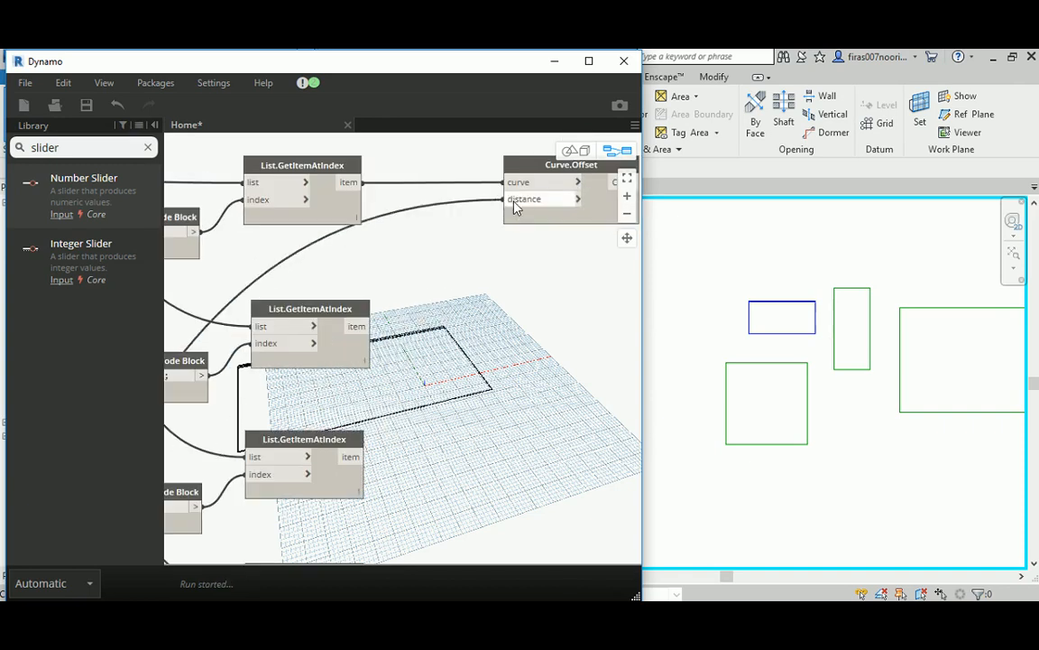
Lower the North Offset slider to 4.1 to test the offset line.
{"action": "middle_click_drag", "start_coordinate": [436, 346], "coordinate": [641, 230]}
{"action": "scroll", "coordinate": [629, 252], "scroll_direction": "down", "scroll_amount": 3}
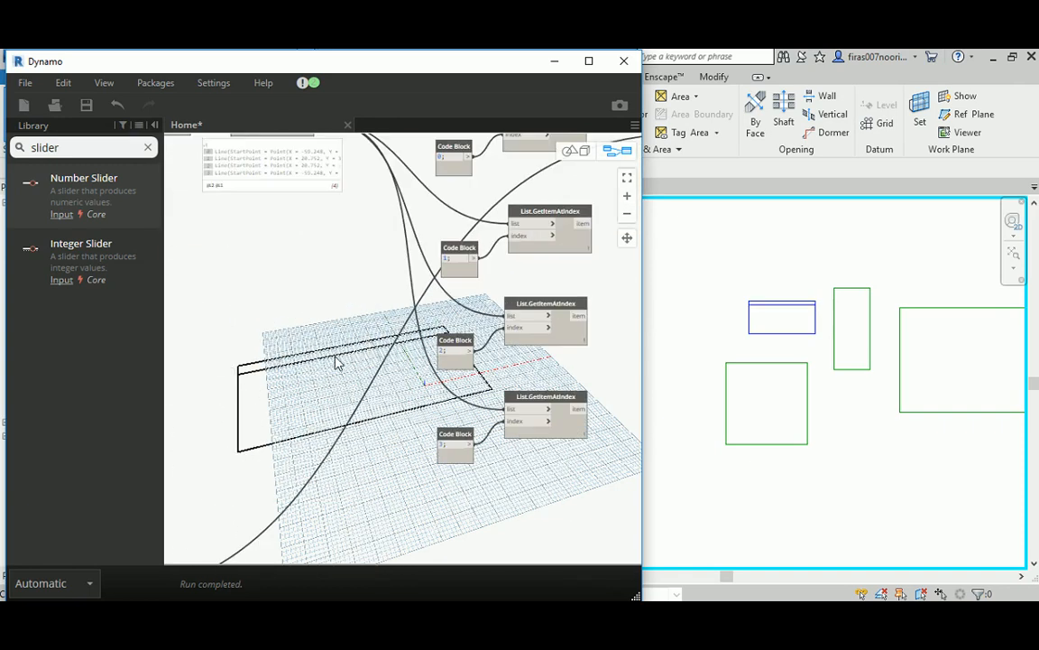
{"action": "middle_click_drag", "start_coordinate": [335, 356], "coordinate": [559, 219]}
{"action": "middle_click_drag", "start_coordinate": [323, 399], "coordinate": [506, 285]}
{"action": "scroll", "coordinate": [370, 327], "scroll_direction": "up", "scroll_amount": 5}
{"action": "scroll", "coordinate": [383, 332], "scroll_direction": "up", "scroll_amount": 2}
{"action": "mouse_move", "coordinate": [555, 364]}
{"action": "left_mouse_down"}
{"action": "mouse_move", "coordinate": [613, 364]}
{"action": "mouse_move", "coordinate": [542, 367]}
{"action": "left_mouse_up"}
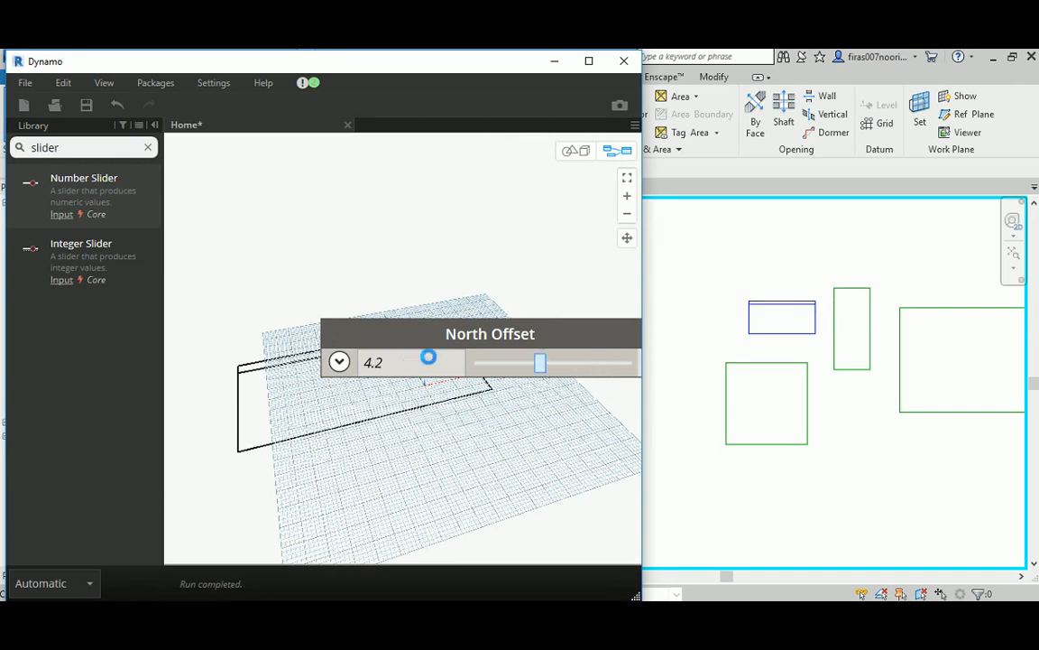
{"action": "left_click_drag", "start_coordinate": [413, 369], "coordinate": [343, 373]}
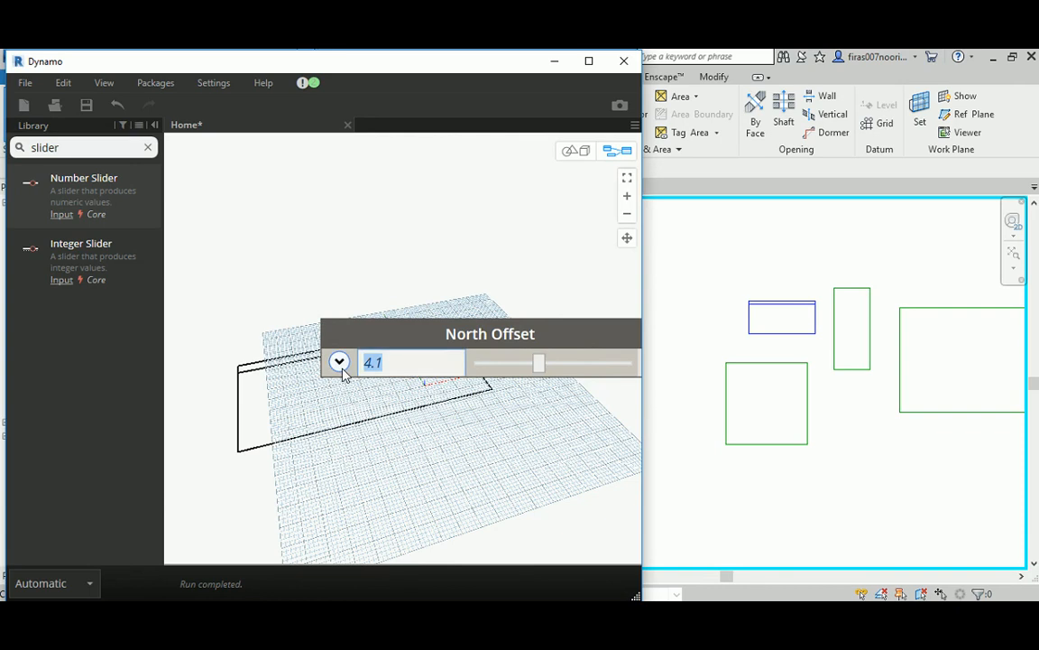
Duplicate the Curve.Offset node three times, placing one copy beside each remaining List.GetItemAtIndex node.
{"action": "scroll", "coordinate": [209, 383], "scroll_direction": "down", "scroll_amount": 6}
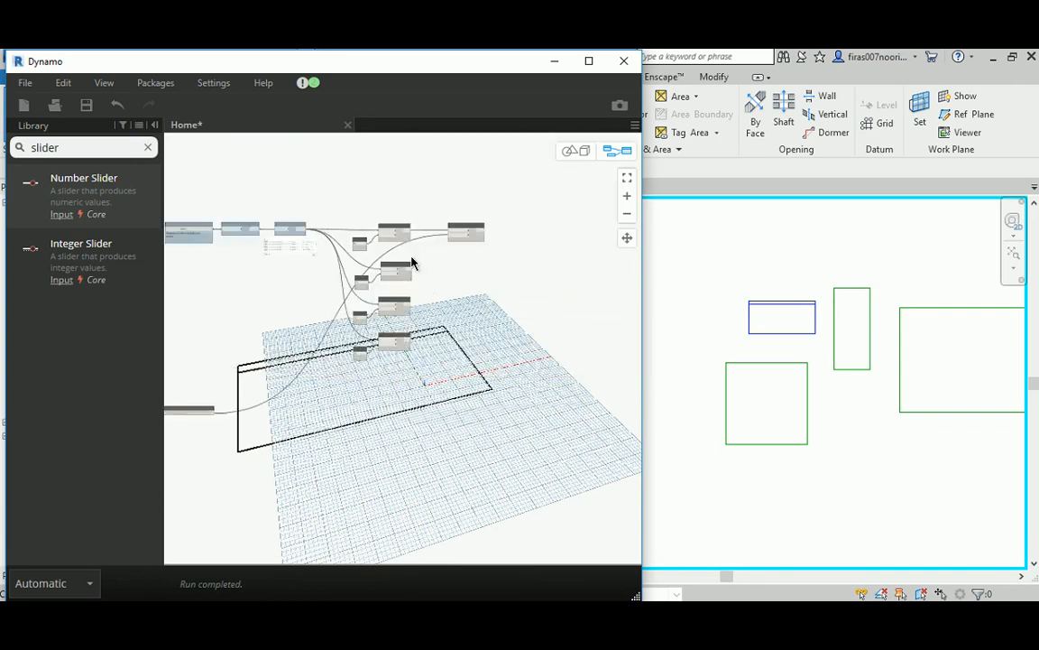
{"action": "scroll", "coordinate": [465, 216], "scroll_direction": "up", "scroll_amount": 5}
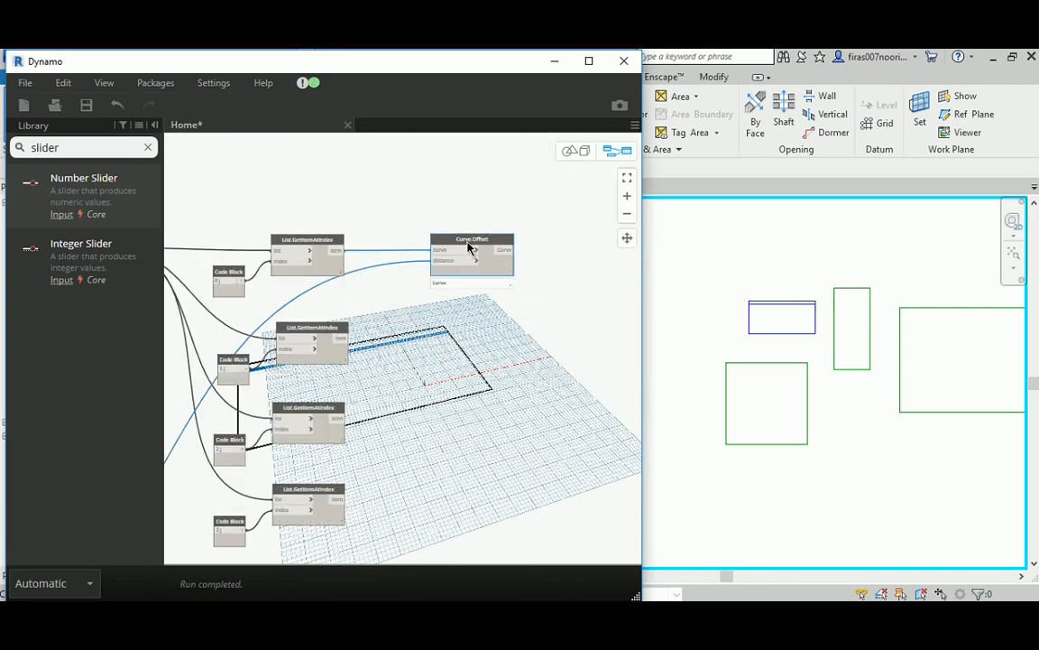
{"action": "left_click_drag", "start_coordinate": [468, 244], "coordinate": [480, 515], "text": "ctrl"}
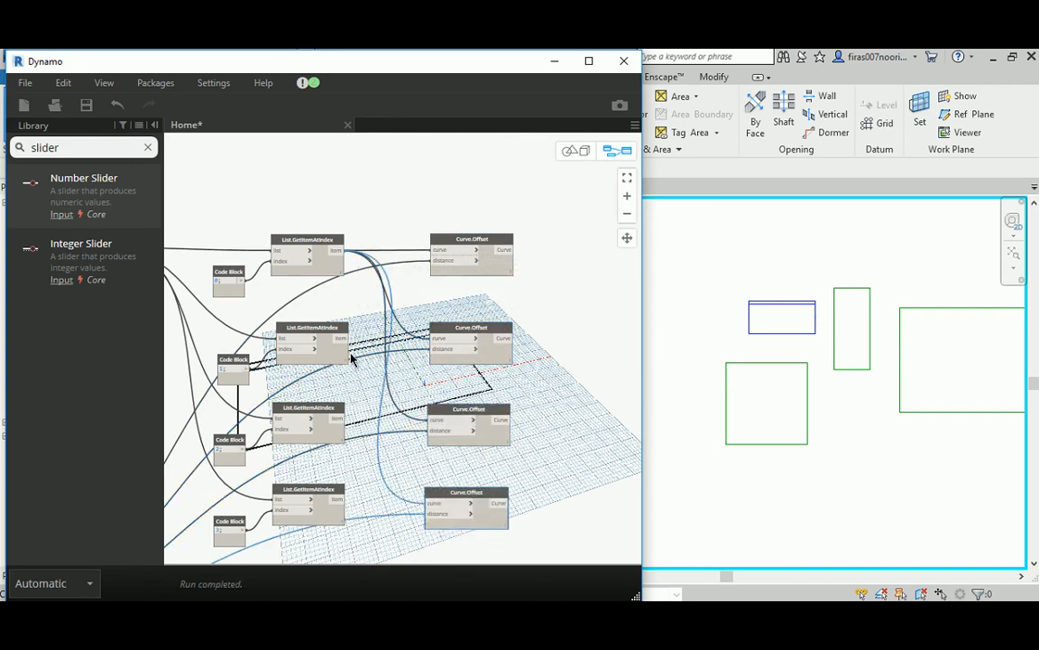
Connect the item output of each of the three lower List.GetItemAtIndex nodes to the curve input of its adjacent Curve.Offset node.
{"action": "scroll", "coordinate": [354, 355], "scroll_direction": "up", "scroll_amount": 5}
{"action": "left_click", "coordinate": [323, 328]}
{"action": "left_click", "coordinate": [536, 332]}
{"action": "middle_click_drag", "start_coordinate": [389, 390], "coordinate": [397, 206]}
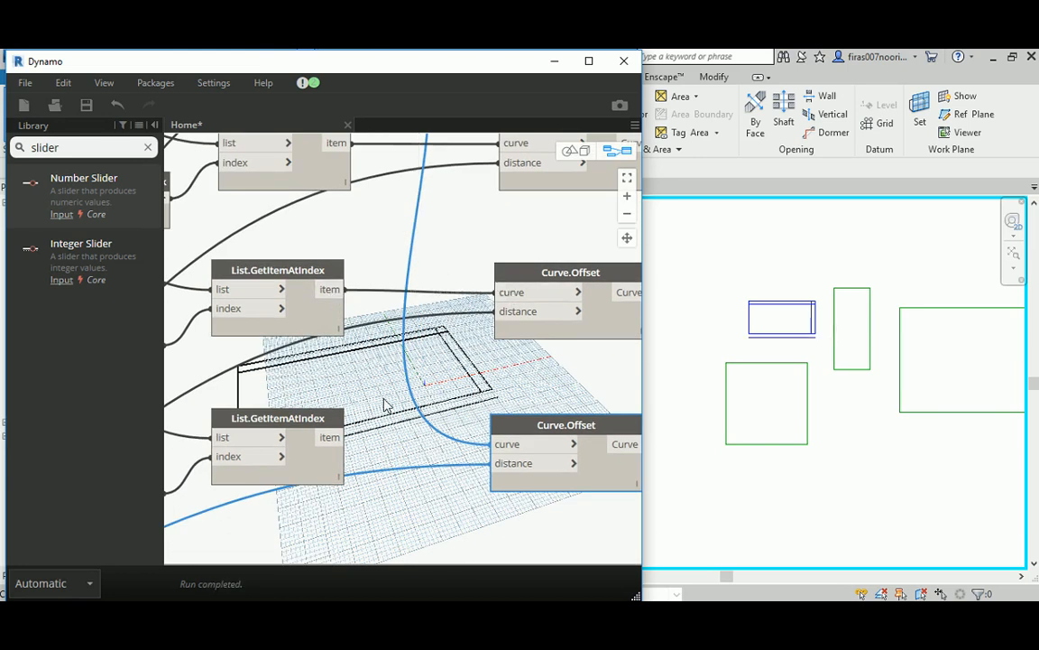
{"action": "middle_click_drag", "start_coordinate": [383, 405], "coordinate": [365, 364]}
{"action": "left_click", "coordinate": [363, 363]}
{"action": "left_click", "coordinate": [542, 368]}
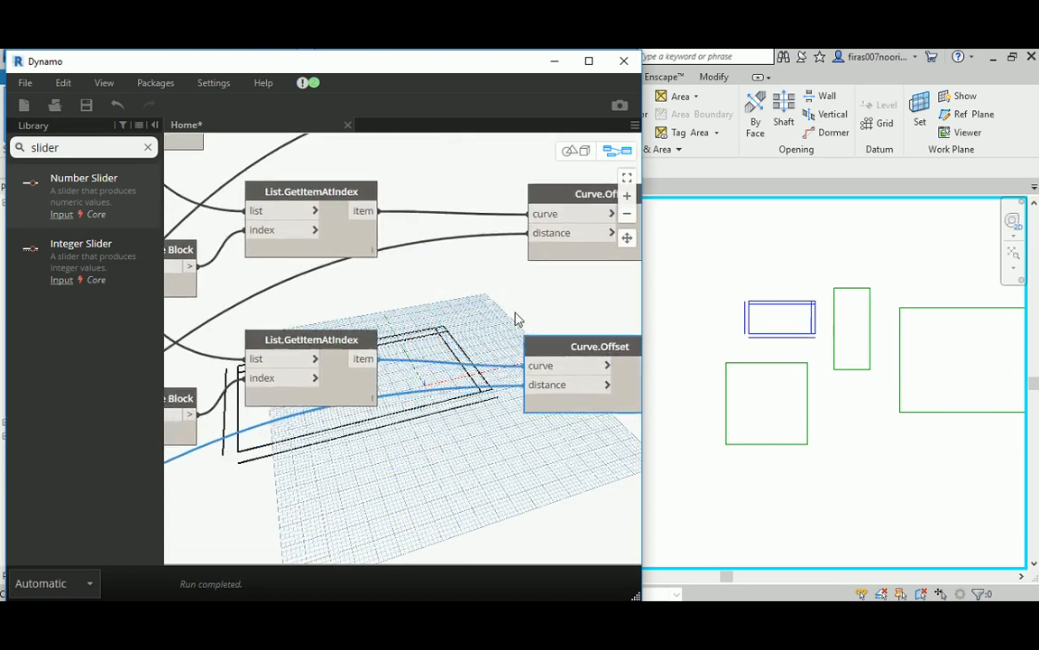
Move the North Offset slider up and place three duplicates of it in a column below.
{"action": "scroll", "coordinate": [517, 318], "scroll_direction": "down", "scroll_amount": 5}
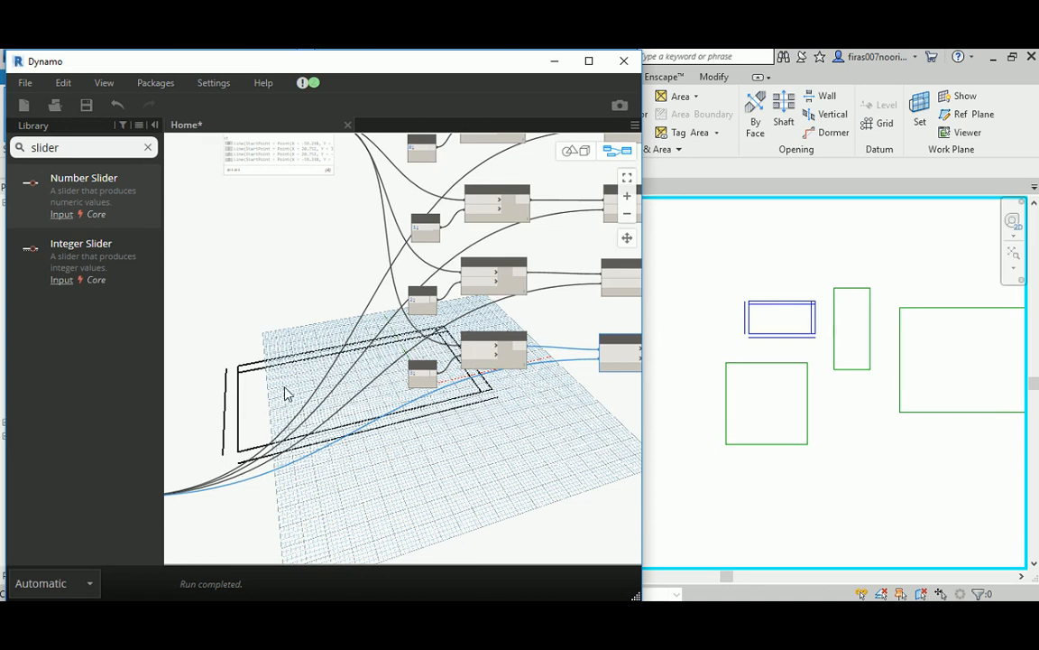
{"action": "scroll", "coordinate": [285, 394], "scroll_direction": "down", "scroll_amount": 4}
{"action": "middle_click_drag", "start_coordinate": [241, 409], "coordinate": [372, 337]}
{"action": "scroll", "coordinate": [300, 358], "scroll_direction": "up", "scroll_amount": 4}
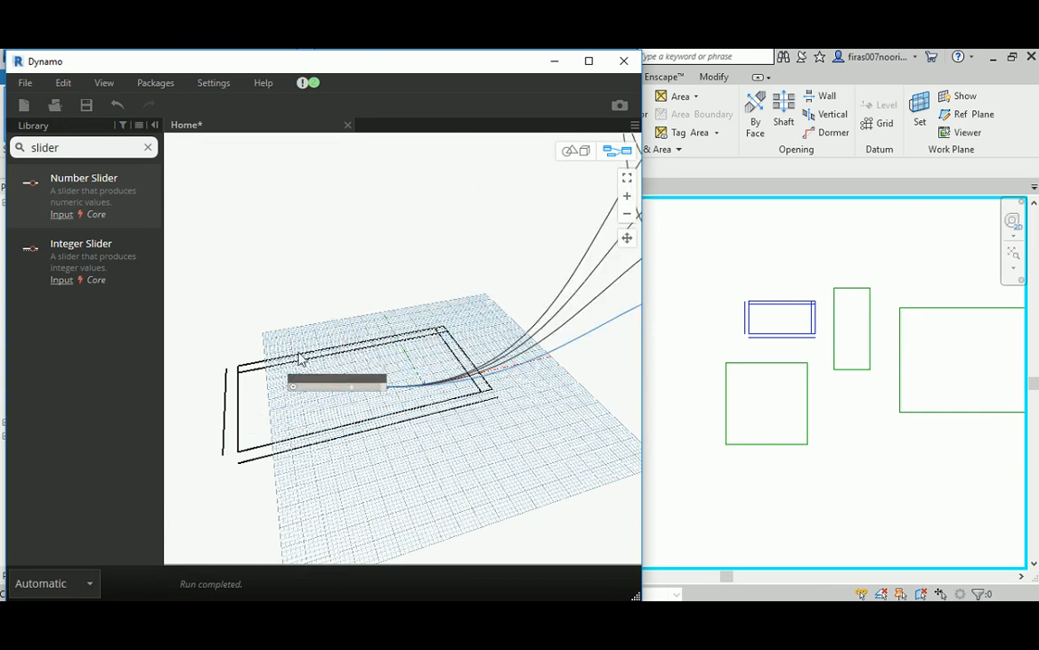
{"action": "left_click_drag", "start_coordinate": [330, 386], "coordinate": [337, 336]}
{"action": "scroll", "coordinate": [333, 276], "scroll_direction": "up", "scroll_amount": 3}
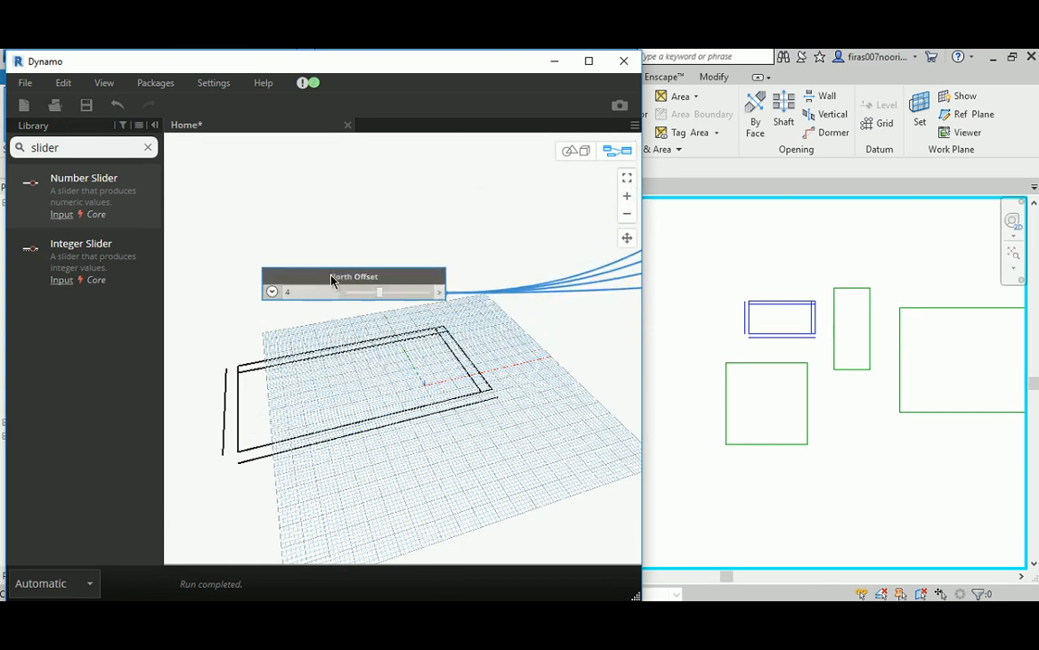
{"action": "left_click_drag", "start_coordinate": [342, 279], "coordinate": [369, 416], "text": "ctrl"}
{"action": "left_click_drag", "start_coordinate": [369, 417], "coordinate": [383, 496], "text": "ctrl"}
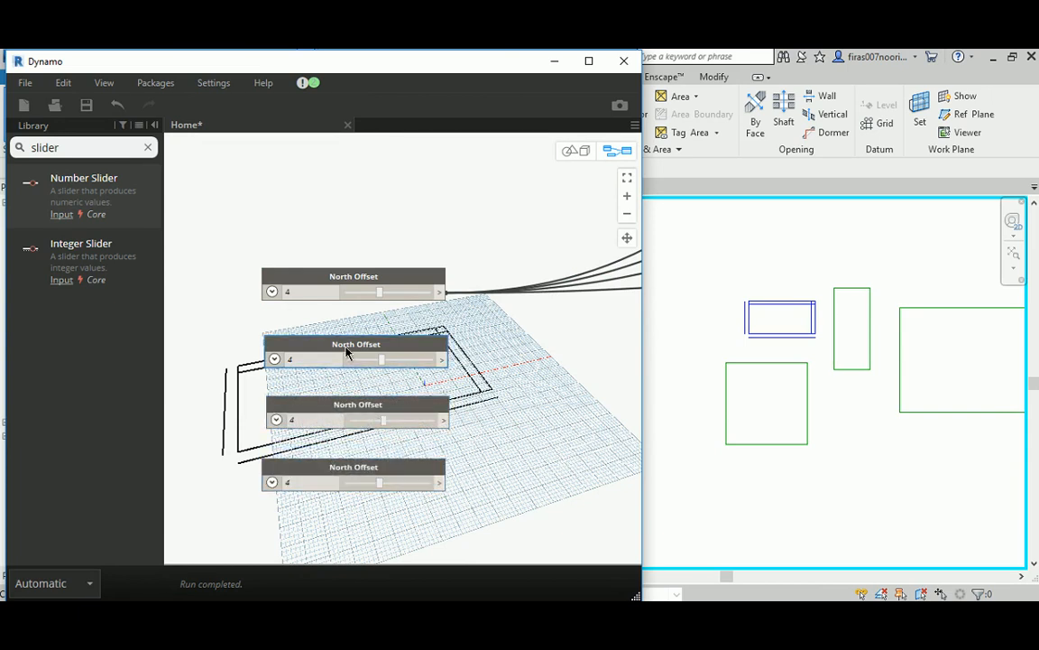
Rename the first duplicated slider, directly below the original, to East Offset.
{"action": "double_click", "coordinate": [347, 346]}
{"action": "left_click", "coordinate": [236, 309]}
{"action": "double_click", "coordinate": [239, 309]}
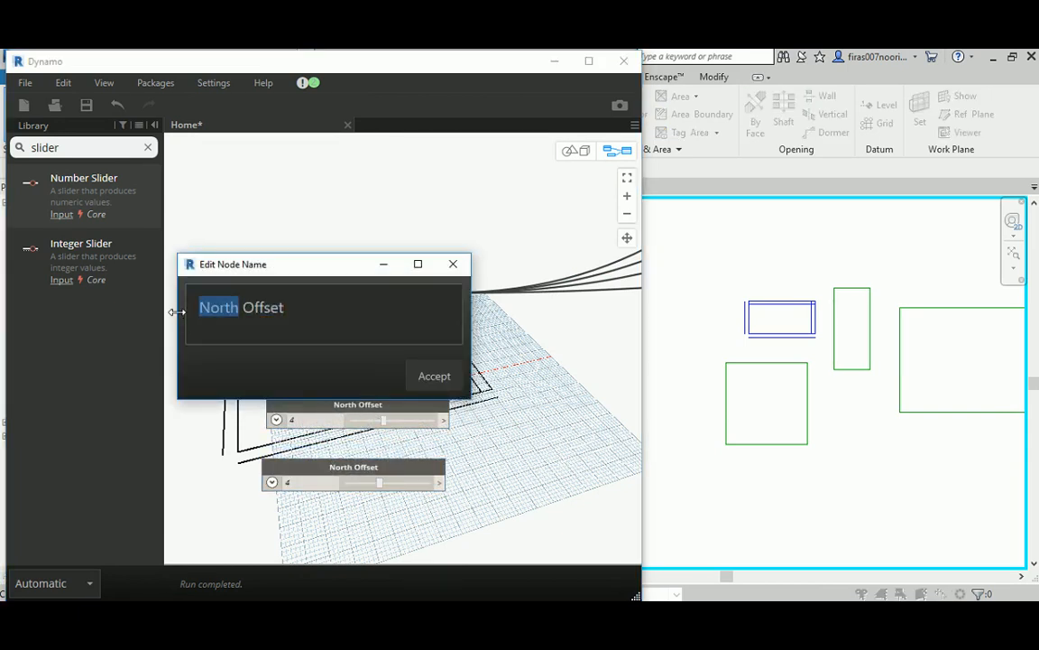
{"action": "type", "text": "East"}
{"action": "left_click", "coordinate": [431, 378]}
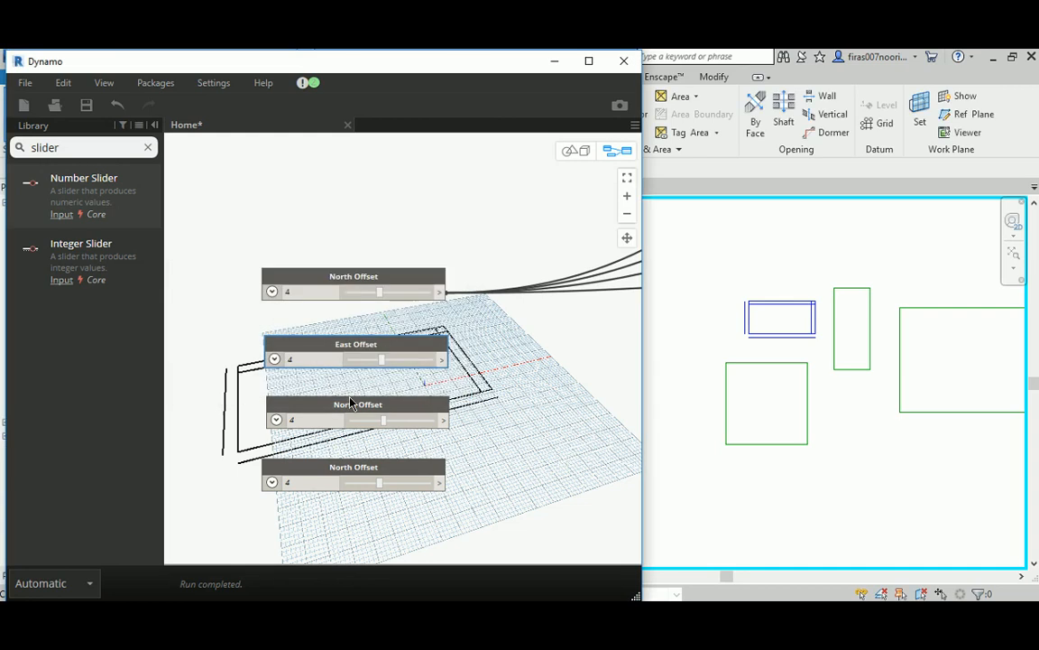
Rename the second duplicated slider, below East Offset, to South Offset.
{"action": "double_click", "coordinate": [350, 406]}
{"action": "left_click", "coordinate": [220, 307]}
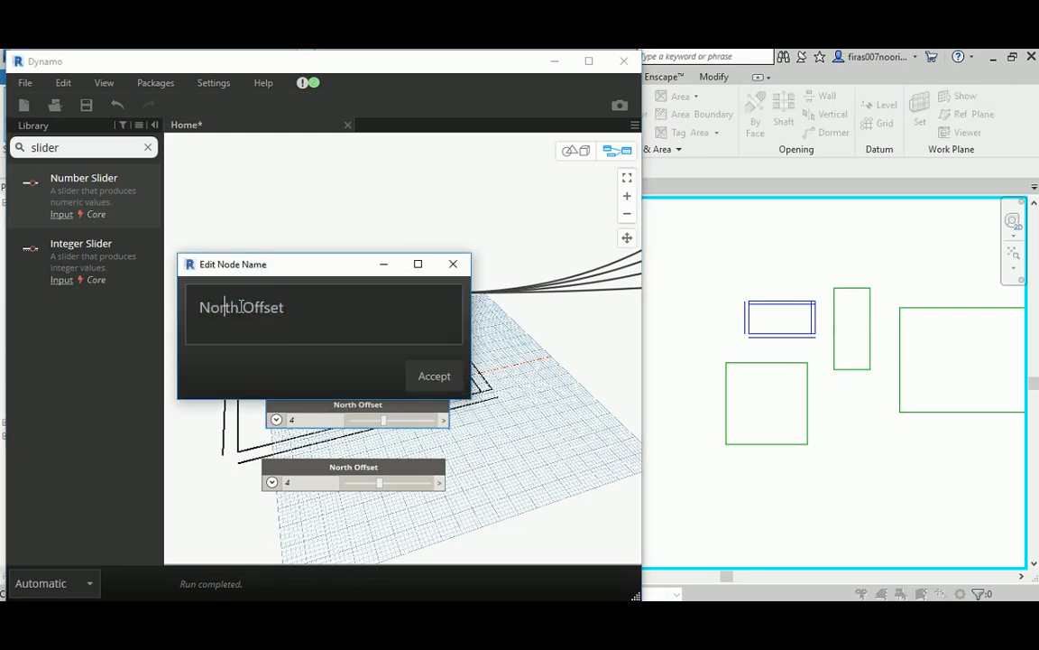
{"action": "double_click", "coordinate": [219, 306]}
{"action": "type", "text": "South"}
{"action": "left_click", "coordinate": [432, 377]}
Rename the last duplicated slider in the column to West Offset.
{"action": "double_click", "coordinate": [347, 466]}
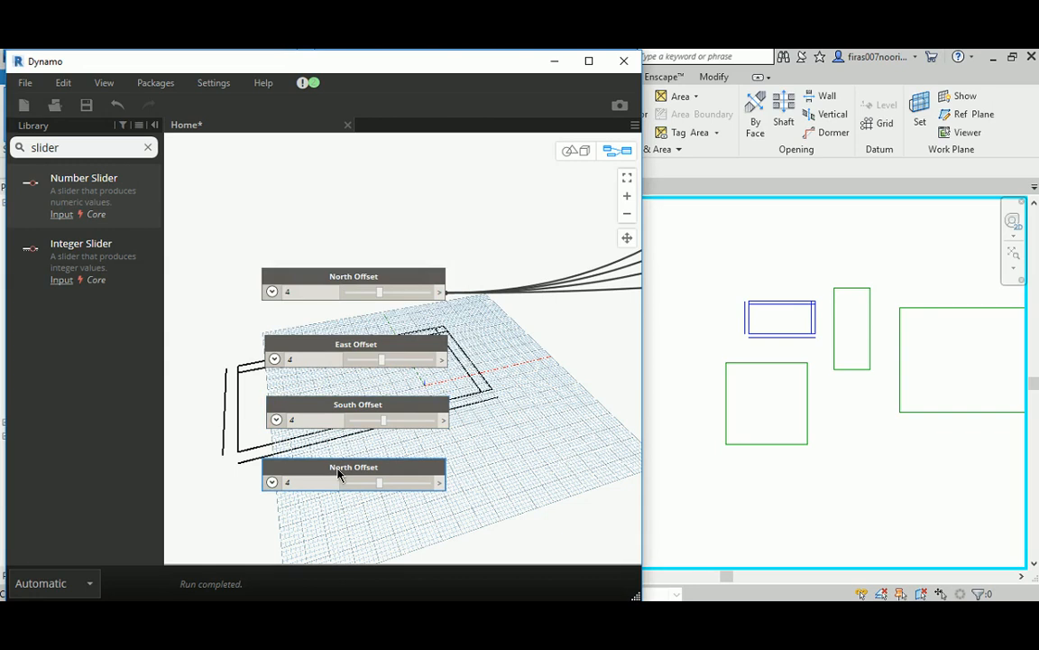
{"action": "left_click", "coordinate": [188, 315]}
{"action": "double_click", "coordinate": [187, 314]}
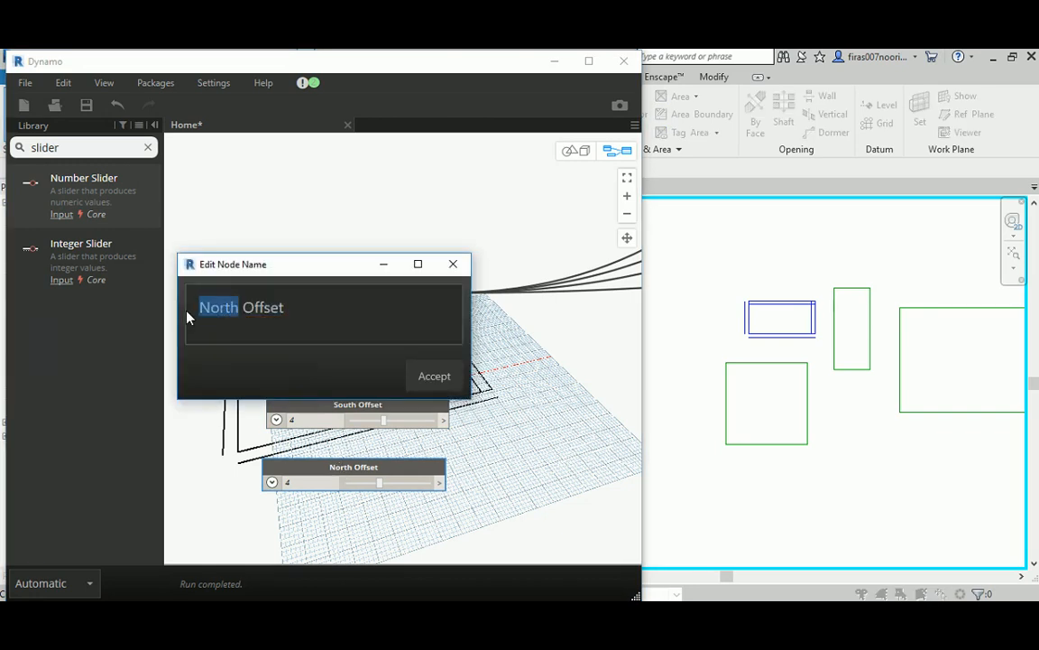
{"action": "type", "text": "West"}
{"action": "left_click", "coordinate": [453, 373]}
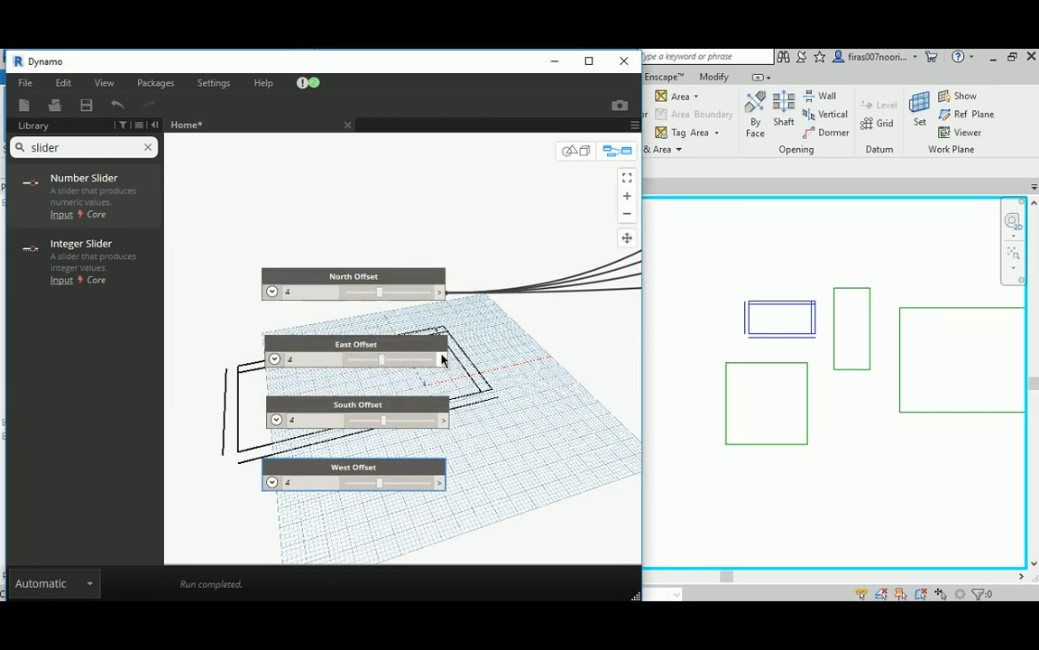
Connect the East Offset slider's output to the distance input of the second Curve.Offset node.
{"action": "scroll", "coordinate": [520, 379], "scroll_direction": "down", "scroll_amount": 5}
{"action": "scroll", "coordinate": [474, 364], "scroll_direction": "up", "scroll_amount": 3}
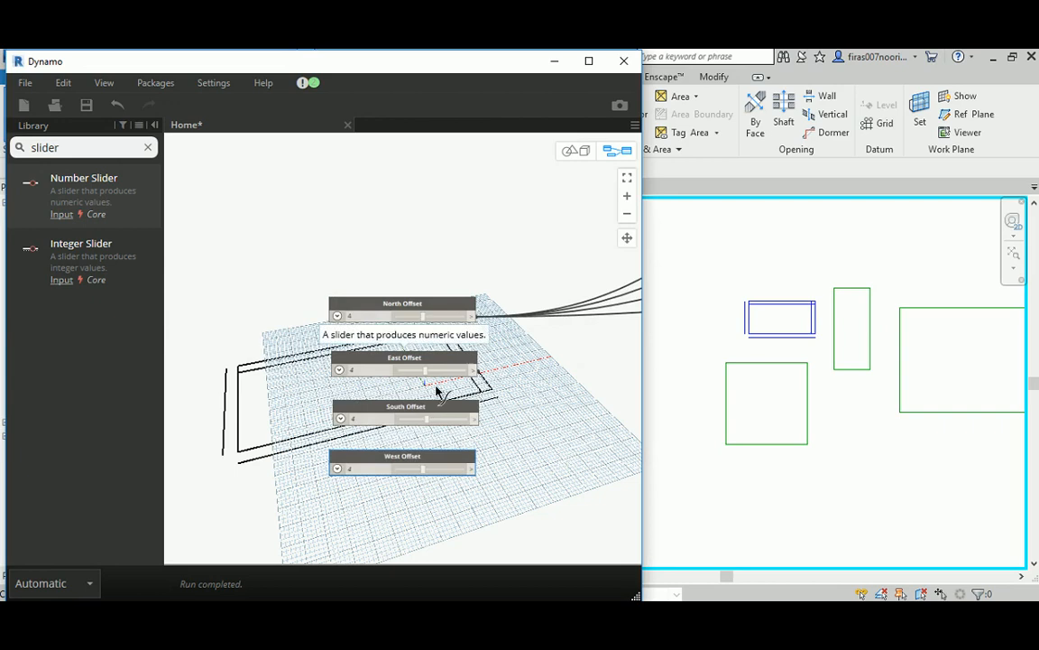
{"action": "scroll", "coordinate": [475, 343], "scroll_direction": "down", "scroll_amount": 4}
{"action": "scroll", "coordinate": [359, 397], "scroll_direction": "up", "scroll_amount": 4}
{"action": "scroll", "coordinate": [359, 397], "scroll_direction": "up", "scroll_amount": 2}
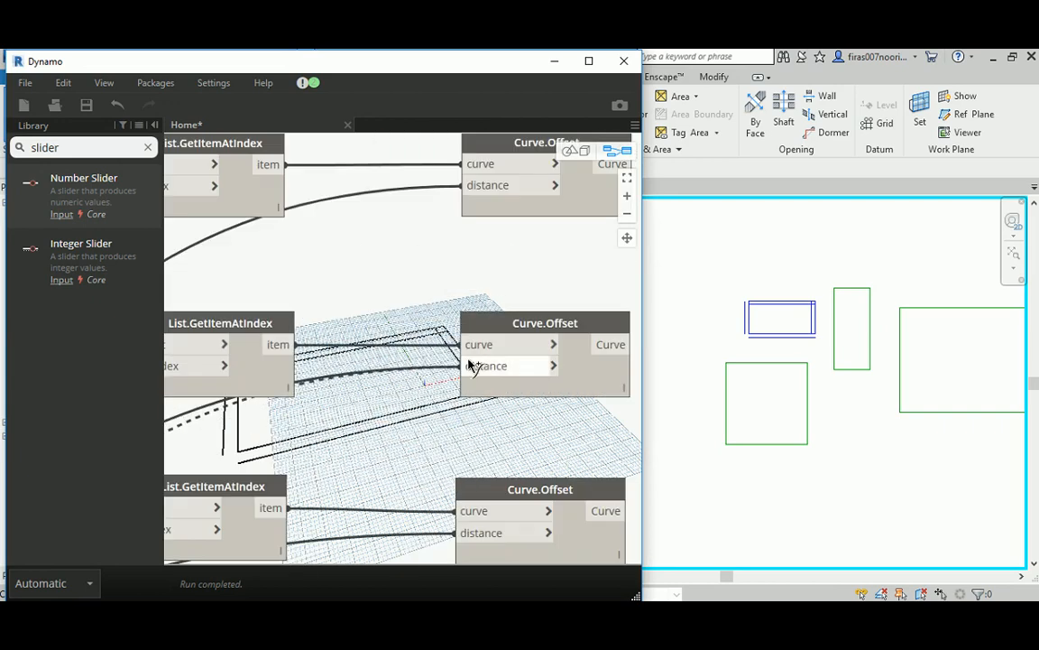
Connect the South Offset slider's output to the distance input of the third Curve.Offset node.
{"action": "scroll", "coordinate": [387, 388], "scroll_direction": "down", "scroll_amount": 5}
{"action": "scroll", "coordinate": [454, 322], "scroll_direction": "up", "scroll_amount": 2}
{"action": "scroll", "coordinate": [454, 322], "scroll_direction": "down", "scroll_amount": 3}
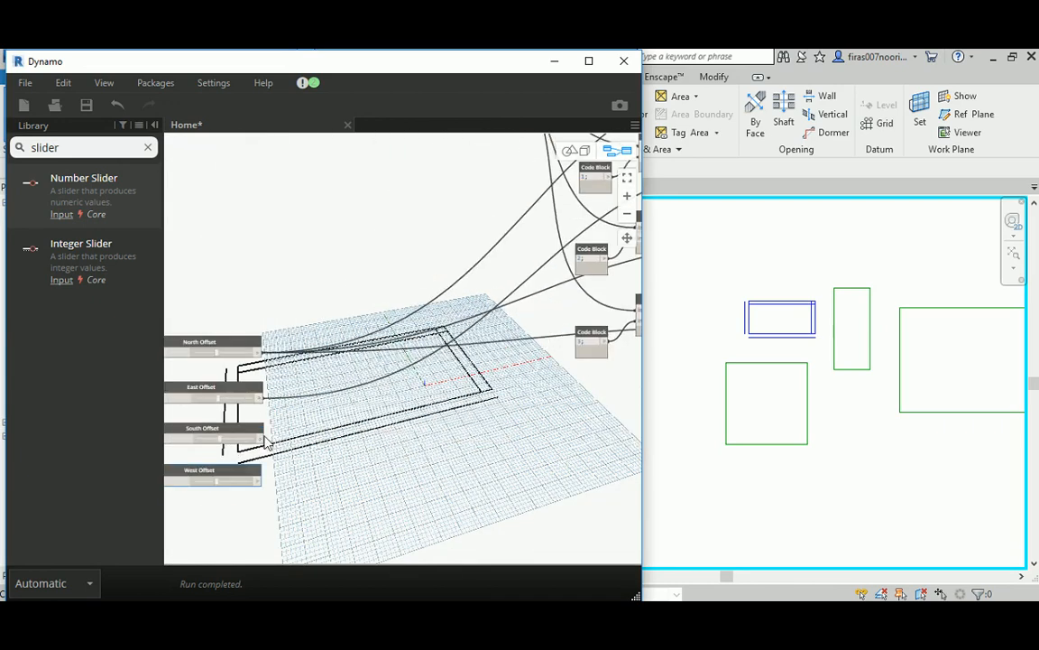
{"action": "scroll", "coordinate": [256, 451], "scroll_direction": "up", "scroll_amount": 3}
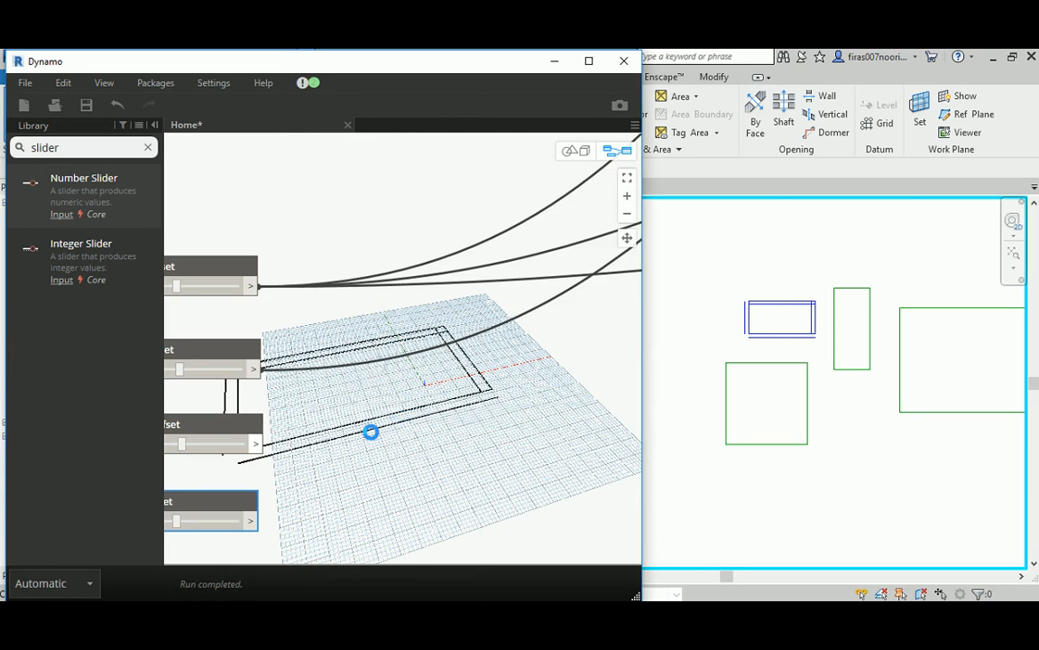
{"action": "scroll", "coordinate": [459, 422], "scroll_direction": "down", "scroll_amount": 4}
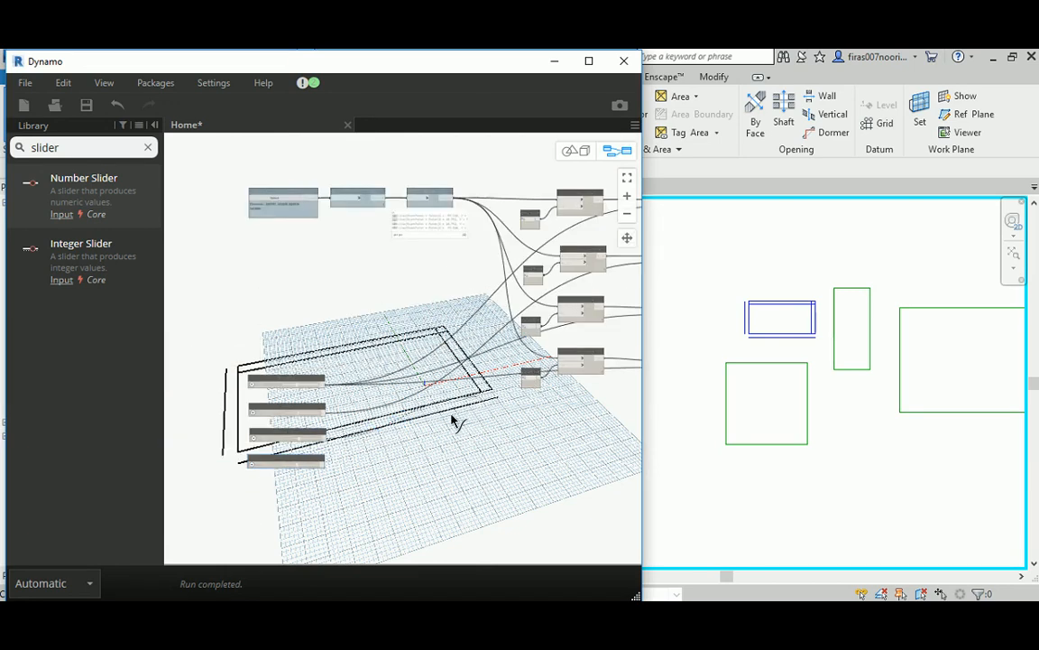
{"action": "scroll", "coordinate": [563, 390], "scroll_direction": "up", "scroll_amount": 4}
{"action": "left_click", "coordinate": [560, 387]}
Connect the West Offset slider's output to the distance input of the fourth Curve.Offset node.
{"action": "middle_click_drag", "start_coordinate": [499, 421], "coordinate": [687, 207]}
{"action": "middle_click_drag", "start_coordinate": [352, 437], "coordinate": [596, 295]}
{"action": "middle_click_drag", "start_coordinate": [330, 413], "coordinate": [505, 330]}
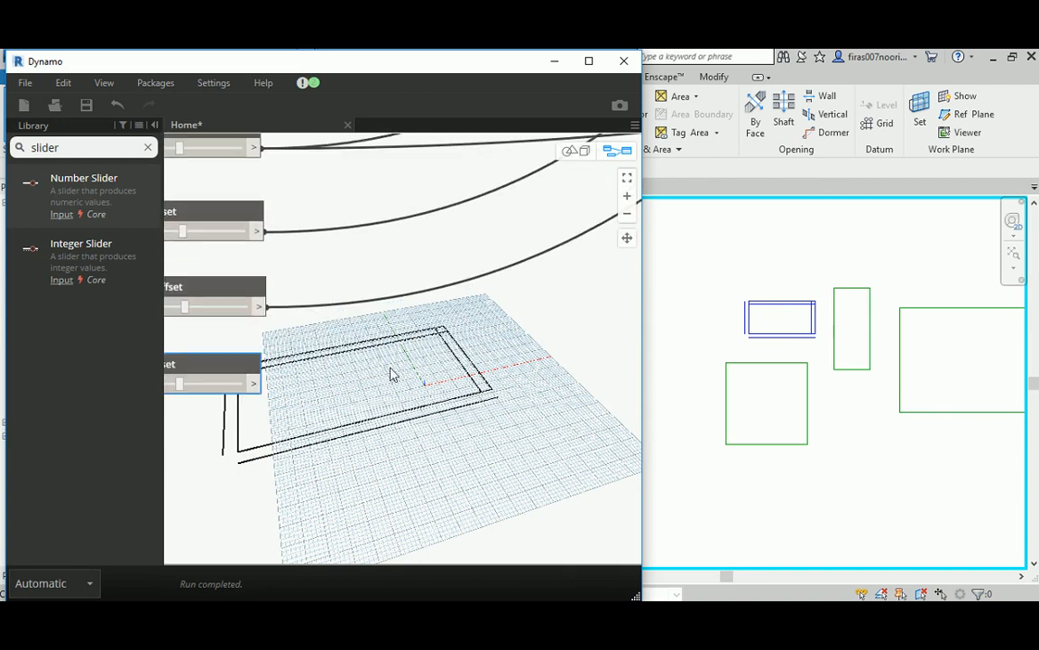
{"action": "left_click", "coordinate": [257, 387]}
{"action": "scroll", "coordinate": [186, 488], "scroll_direction": "down", "scroll_amount": 4}
{"action": "left_click", "coordinate": [620, 332]}
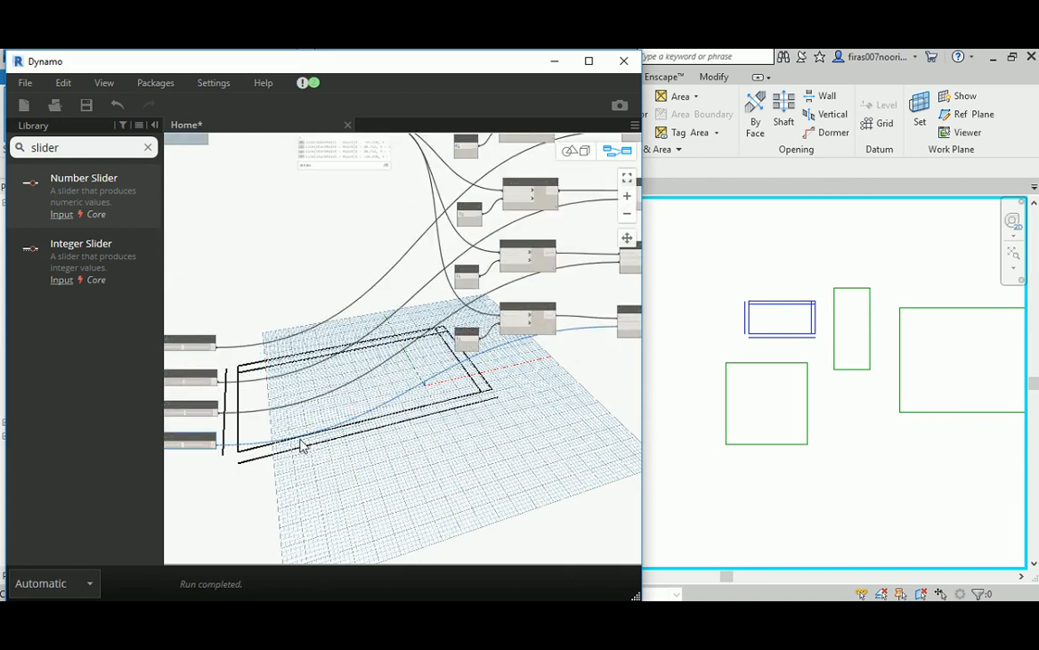
Set the East Offset slider's value to 6.
{"action": "middle_click_drag", "start_coordinate": [307, 441], "coordinate": [592, 397]}
{"action": "scroll", "coordinate": [383, 356], "scroll_direction": "up", "scroll_amount": 4}
{"action": "scroll", "coordinate": [359, 364], "scroll_direction": "up", "scroll_amount": 3}
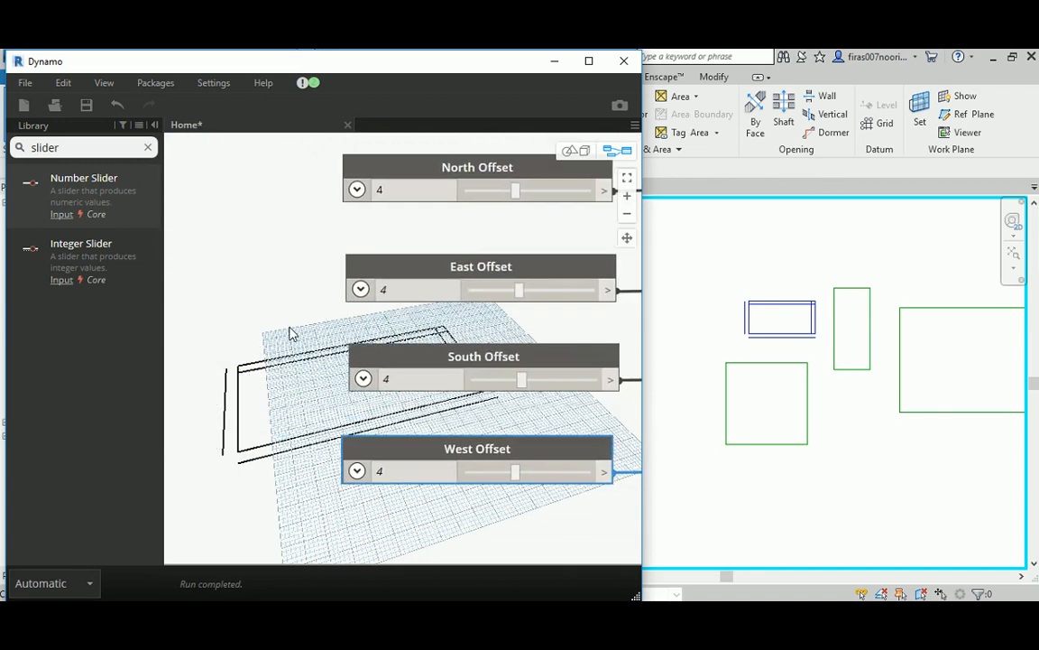
{"action": "middle_click_drag", "start_coordinate": [270, 311], "coordinate": [385, 307]}
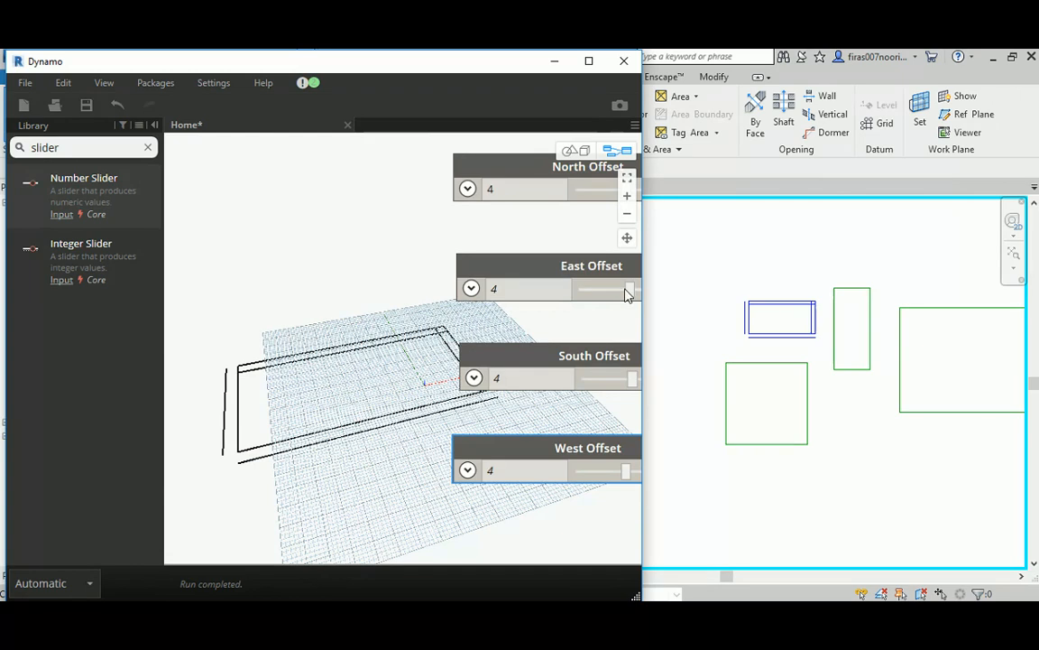
{"action": "mouse_move", "coordinate": [630, 291]}
{"action": "left_mouse_down"}
{"action": "mouse_move", "coordinate": [610, 294]}
{"action": "mouse_move", "coordinate": [628, 291]}
{"action": "left_mouse_up"}
{"action": "type", "text": "6"}
{"action": "key", "text": "Return"}
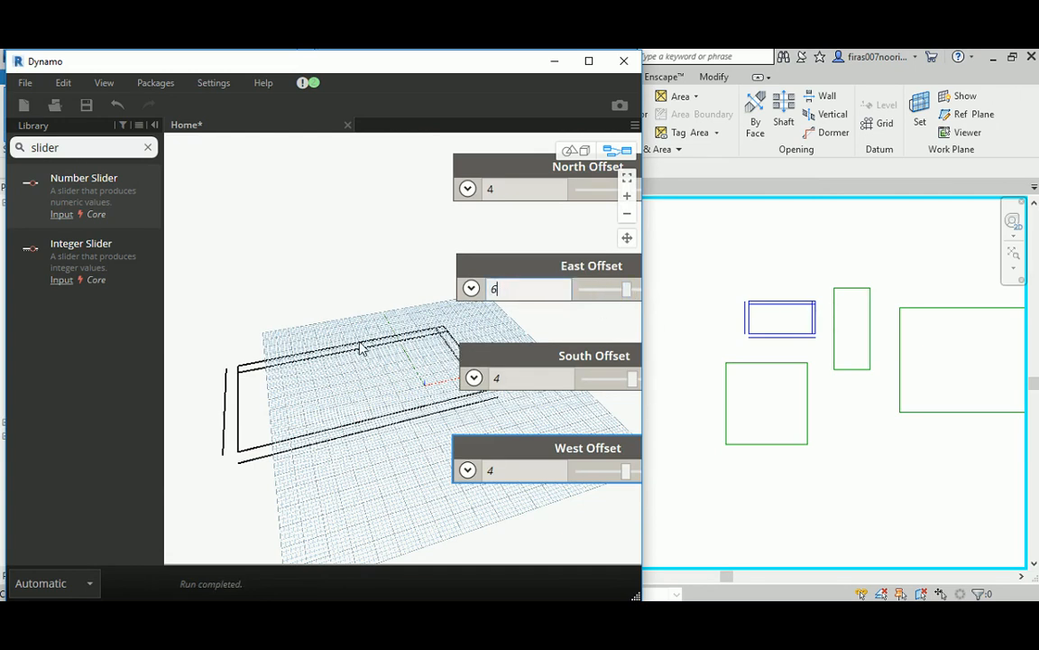
Set the South Offset slider's value to 8.
{"action": "left_click_drag", "start_coordinate": [630, 383], "coordinate": [384, 386]}
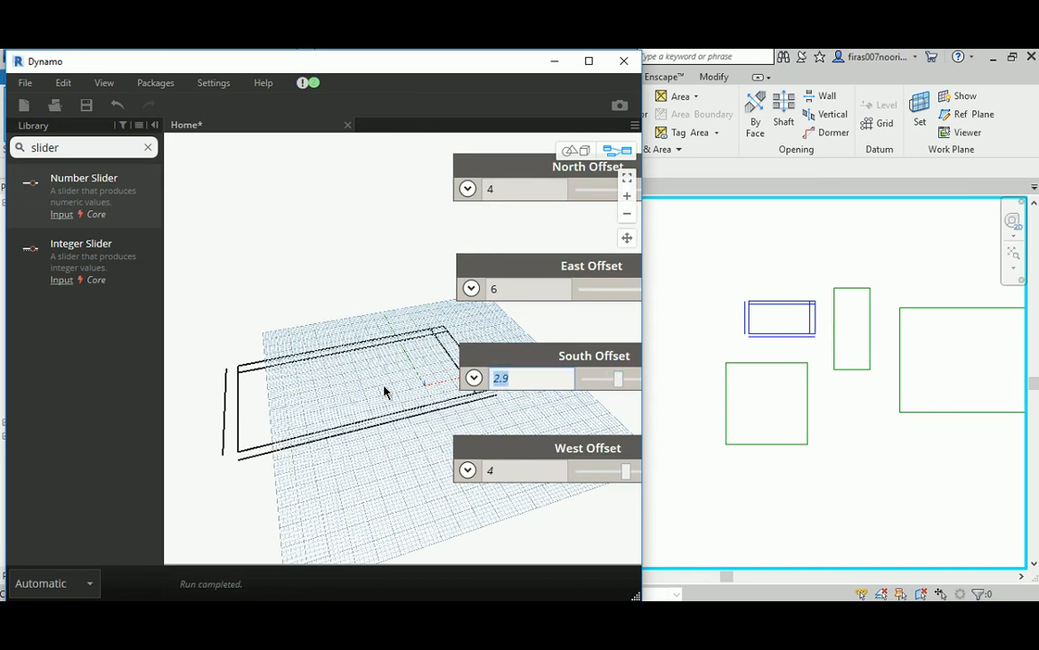
{"action": "type", "text": "8"}
{"action": "key", "text": "Return"}
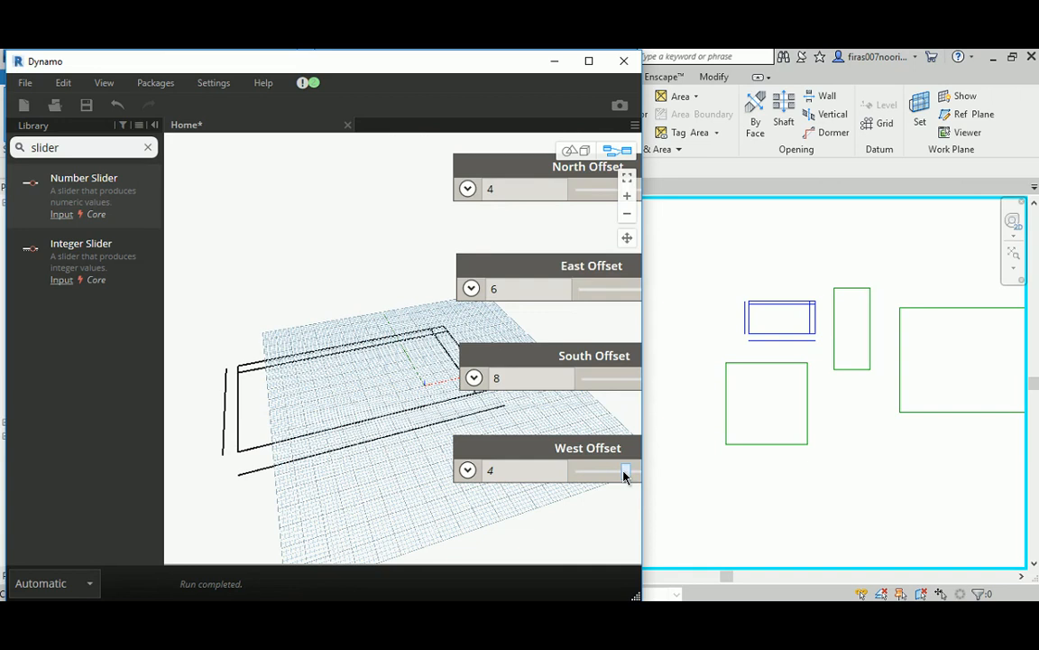
Set the West Offset slider's value to 6.
{"action": "mouse_move", "coordinate": [625, 475]}
{"action": "left_mouse_down"}
{"action": "mouse_move", "coordinate": [601, 474]}
{"action": "mouse_move", "coordinate": [618, 476]}
{"action": "left_mouse_up"}
{"action": "left_click_drag", "start_coordinate": [515, 469], "coordinate": [467, 471]}
{"action": "type", "text": "6"}
{"action": "key", "text": "Return"}
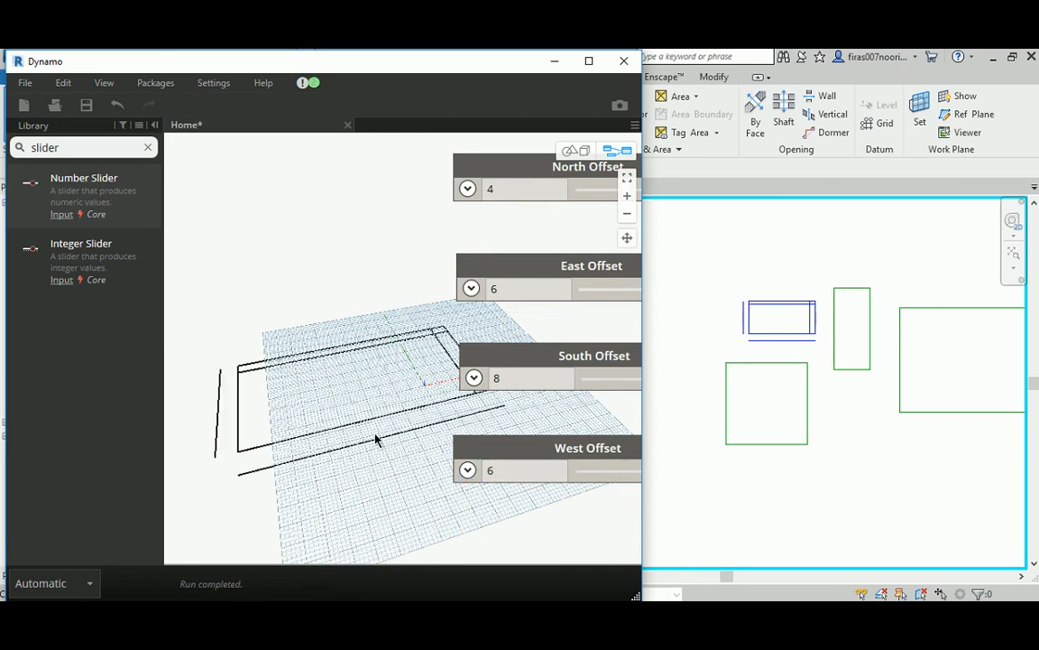
Add a Code Block containing a*(-1); and place it beside the South Offset slider.
{"action": "scroll", "coordinate": [220, 433], "scroll_direction": "down", "scroll_amount": 4}
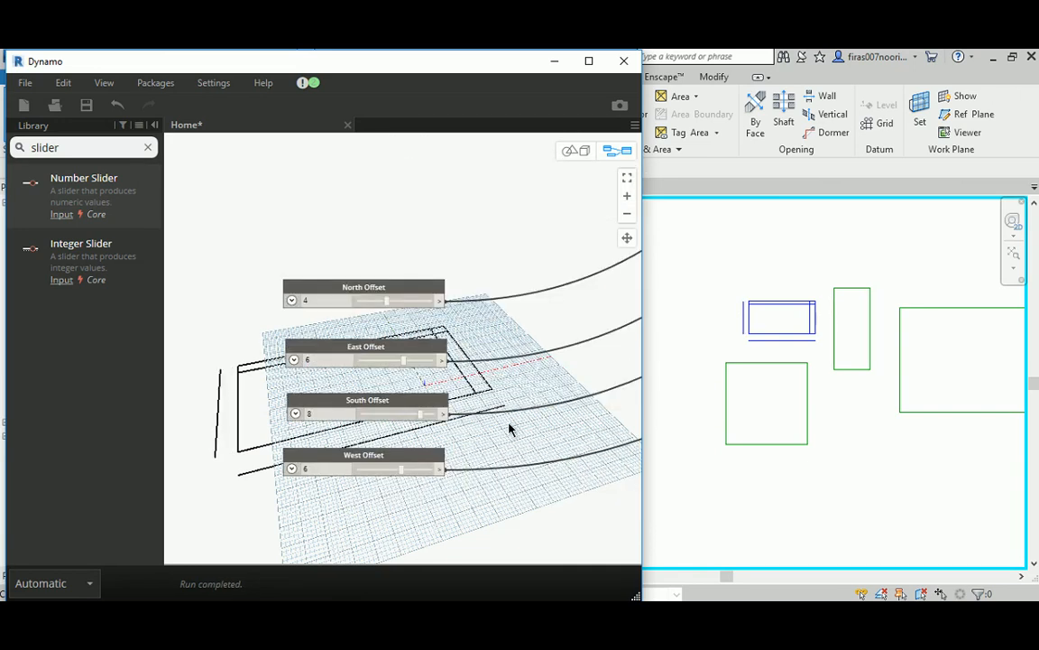
{"action": "middle_click_drag", "start_coordinate": [510, 429], "coordinate": [408, 401]}
{"action": "scroll", "coordinate": [402, 402], "scroll_direction": "up", "scroll_amount": 3}
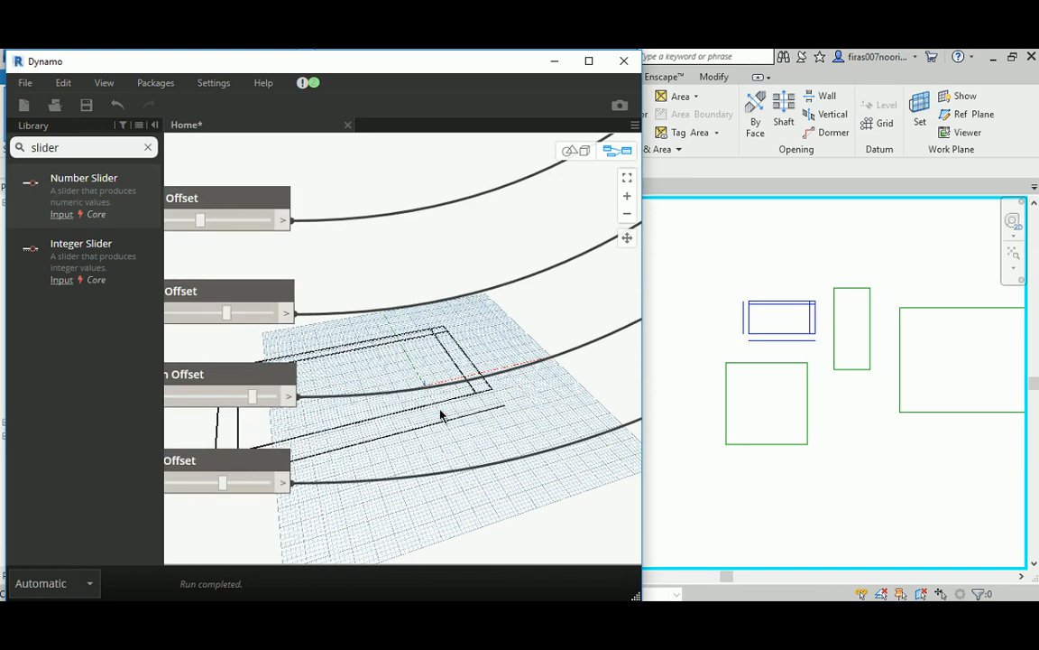
{"action": "double_click", "coordinate": [433, 398]}
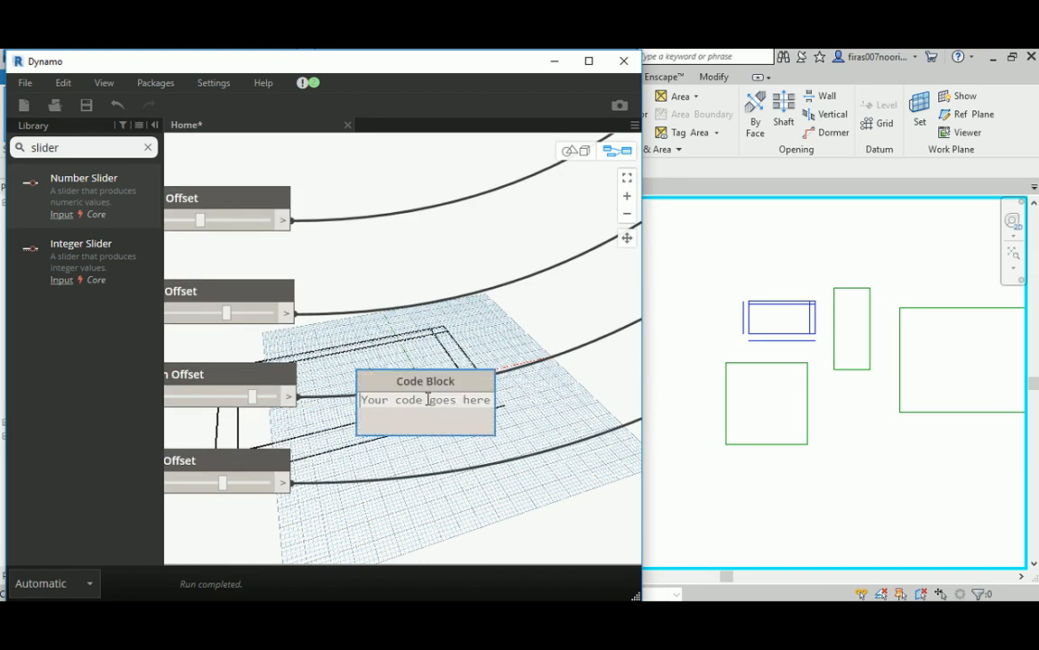
{"action": "type", "text": "a"}
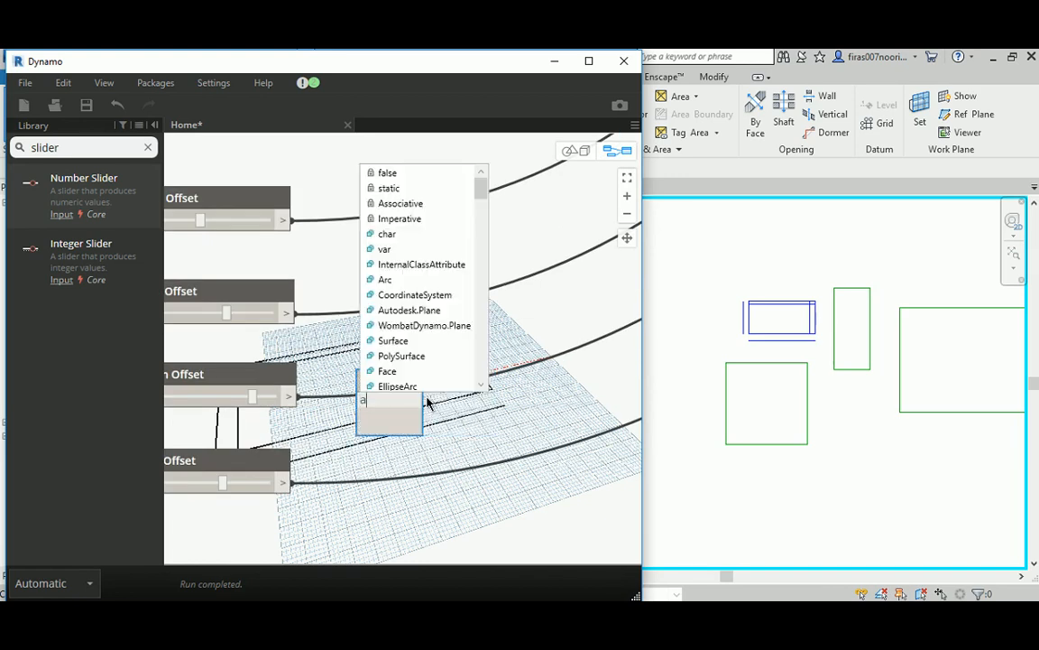
{"action": "type", "text": "*(-"}
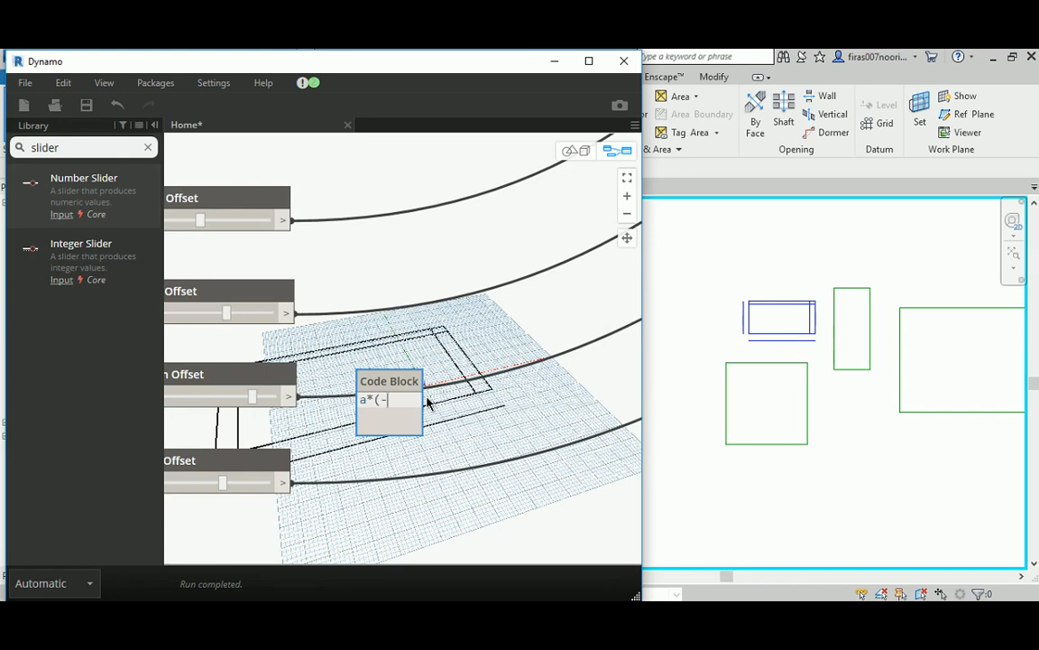
{"action": "type", "text": "1)"}
{"action": "left_click", "coordinate": [512, 418]}
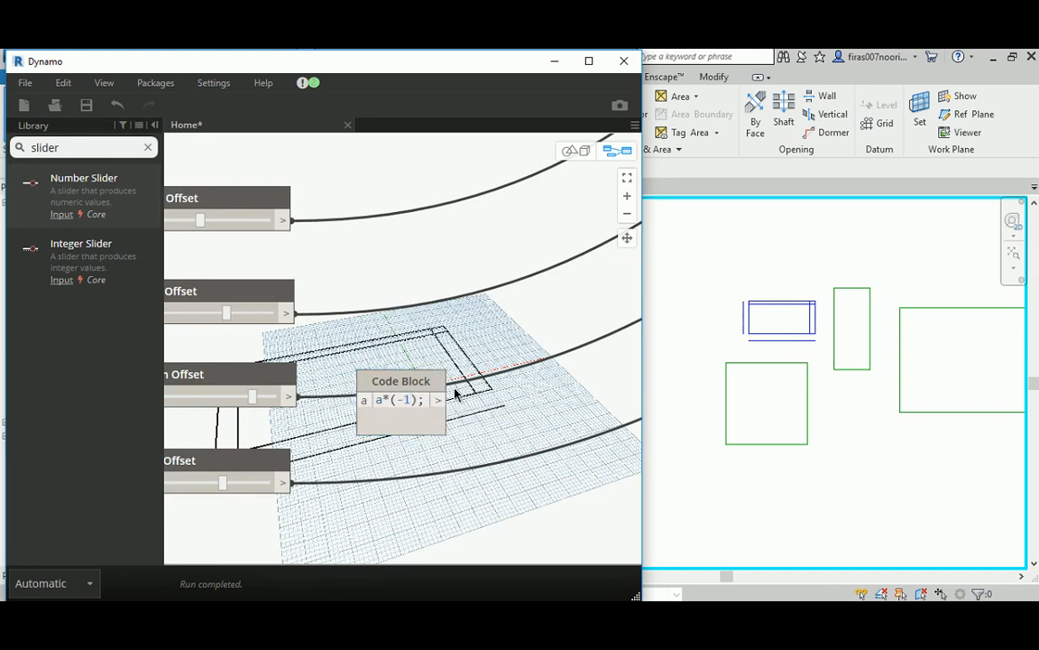
{"action": "left_click_drag", "start_coordinate": [425, 381], "coordinate": [477, 377]}
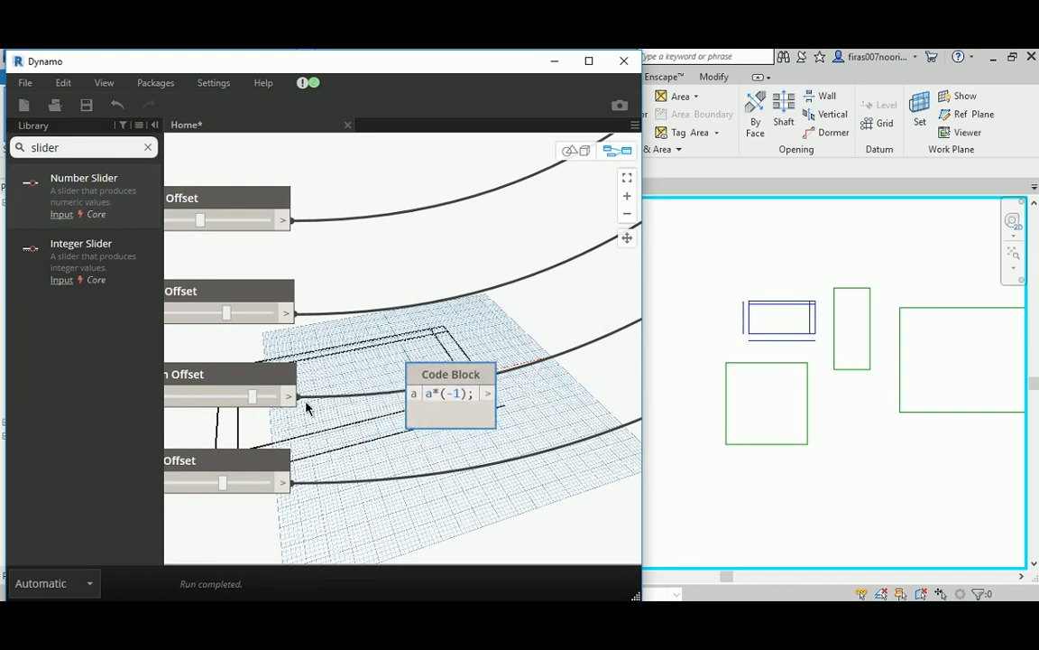
Route the South Offset slider through the a*(-1) Code Block into the third Curve.Offset node's distance input.
{"action": "left_click", "coordinate": [290, 395]}
{"action": "left_click", "coordinate": [414, 394]}
{"action": "left_click", "coordinate": [489, 393]}
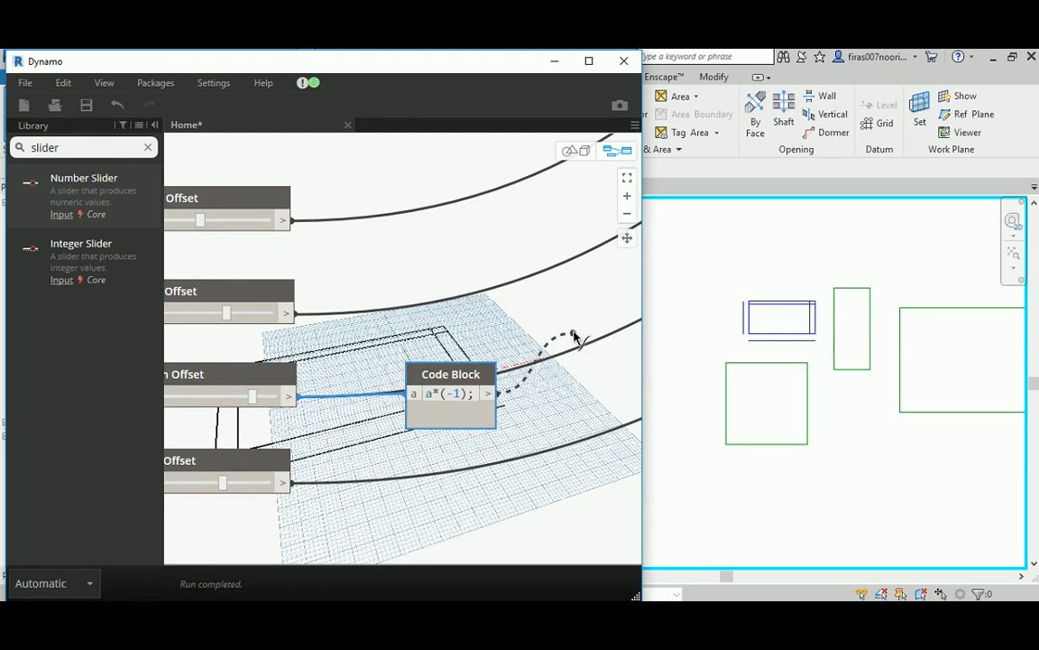
{"action": "scroll", "coordinate": [574, 334], "scroll_direction": "down", "scroll_amount": 3}
{"action": "middle_click_drag", "start_coordinate": [574, 333], "coordinate": [88, 462]}
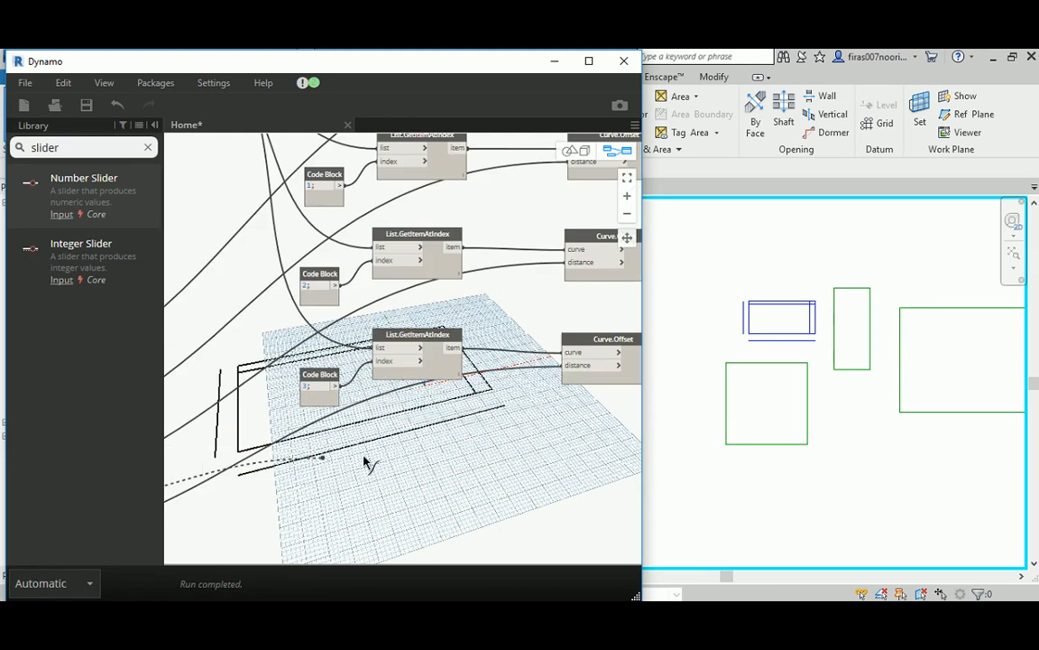
{"action": "left_click", "coordinate": [575, 262]}
{"action": "middle_click_drag", "start_coordinate": [324, 470], "coordinate": [614, 350]}
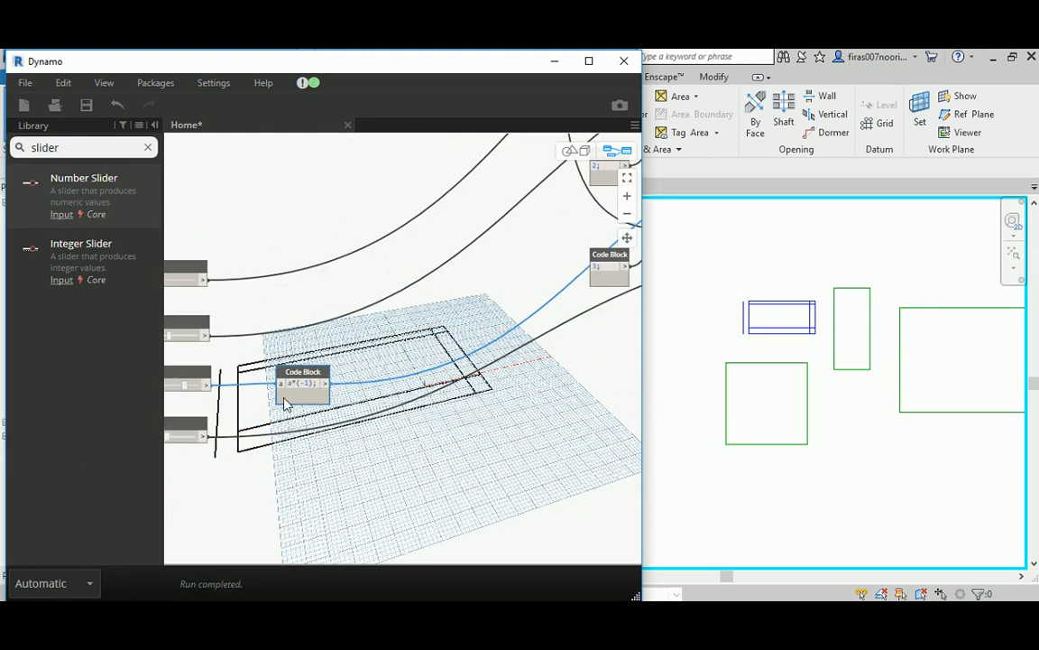
Duplicate the a*(-1) Code Block and route the West Offset slider through the copy into the fourth Curve.Offset node's distance input.
{"action": "scroll", "coordinate": [285, 397], "scroll_direction": "up", "scroll_amount": 1}
{"action": "left_click_drag", "start_coordinate": [303, 373], "coordinate": [308, 456], "text": "ctrl"}
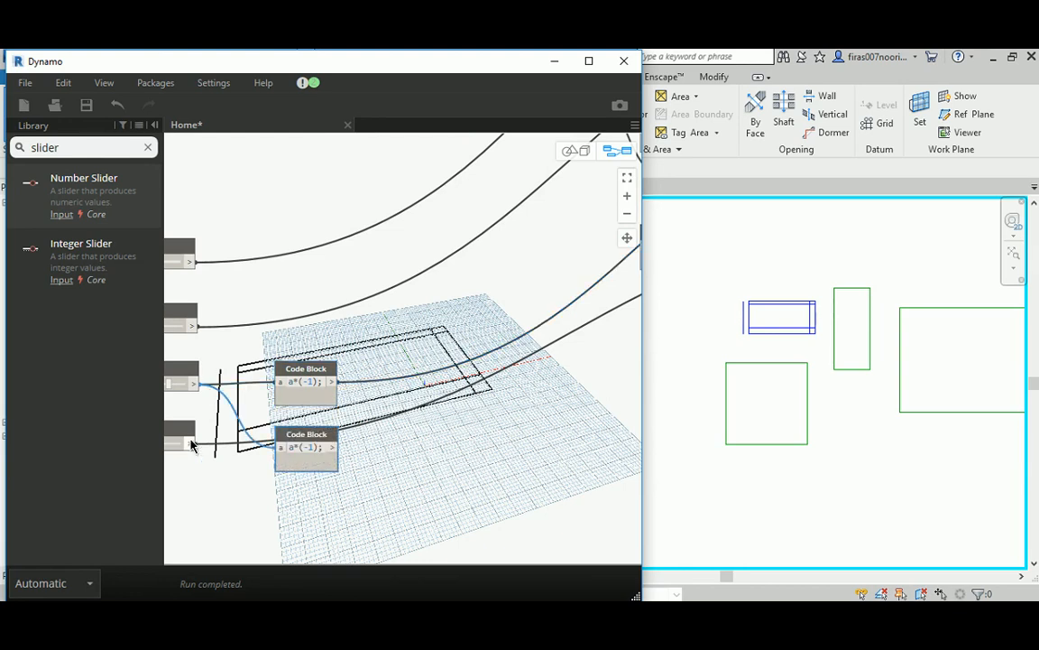
{"action": "left_click", "coordinate": [277, 448]}
{"action": "middle_click_drag", "start_coordinate": [429, 449], "coordinate": [13, 544]}
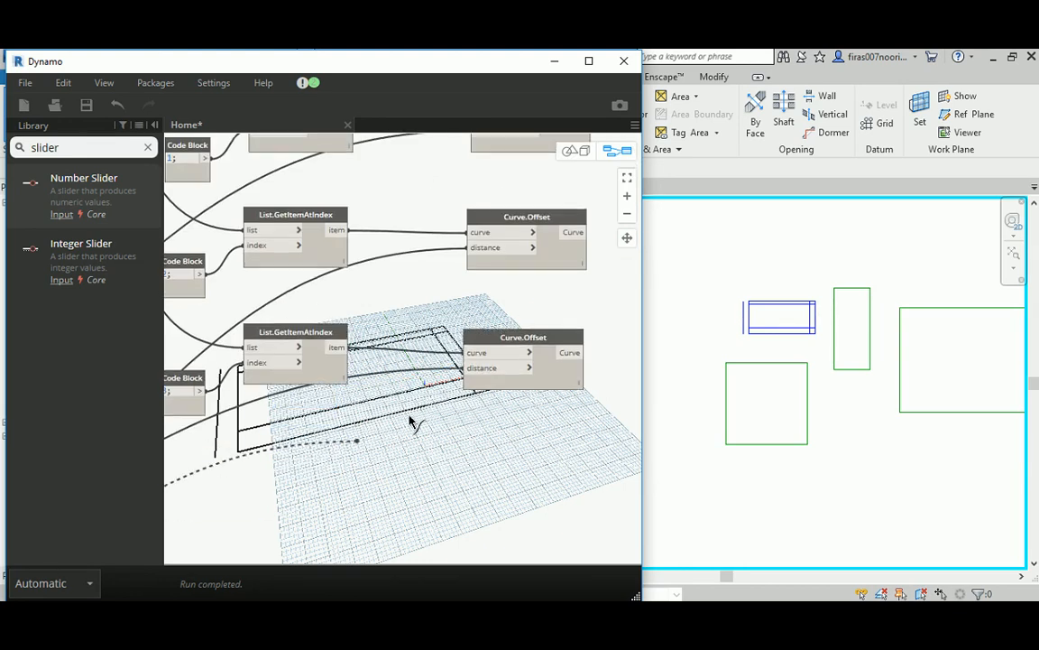
{"action": "left_click", "coordinate": [470, 369]}
{"action": "middle_click_drag", "start_coordinate": [338, 473], "coordinate": [608, 343]}
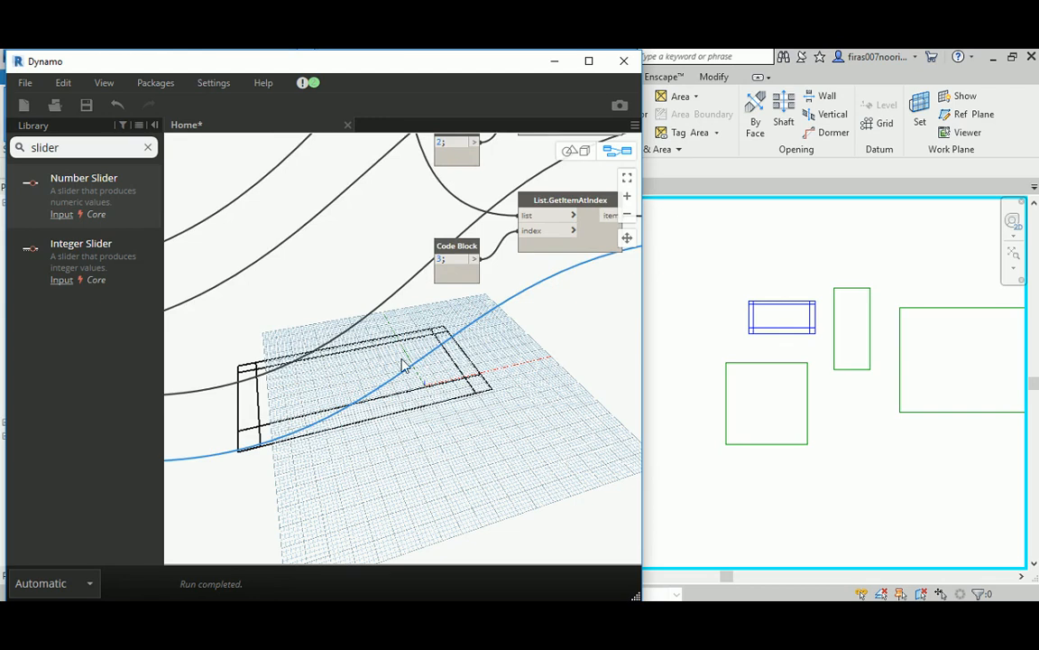
Search the node library for geometry.inters and place a Geometry.IntersectAll node beside the first Curve.Offset node.
{"action": "middle_click_drag", "start_coordinate": [419, 381], "coordinate": [485, 464]}
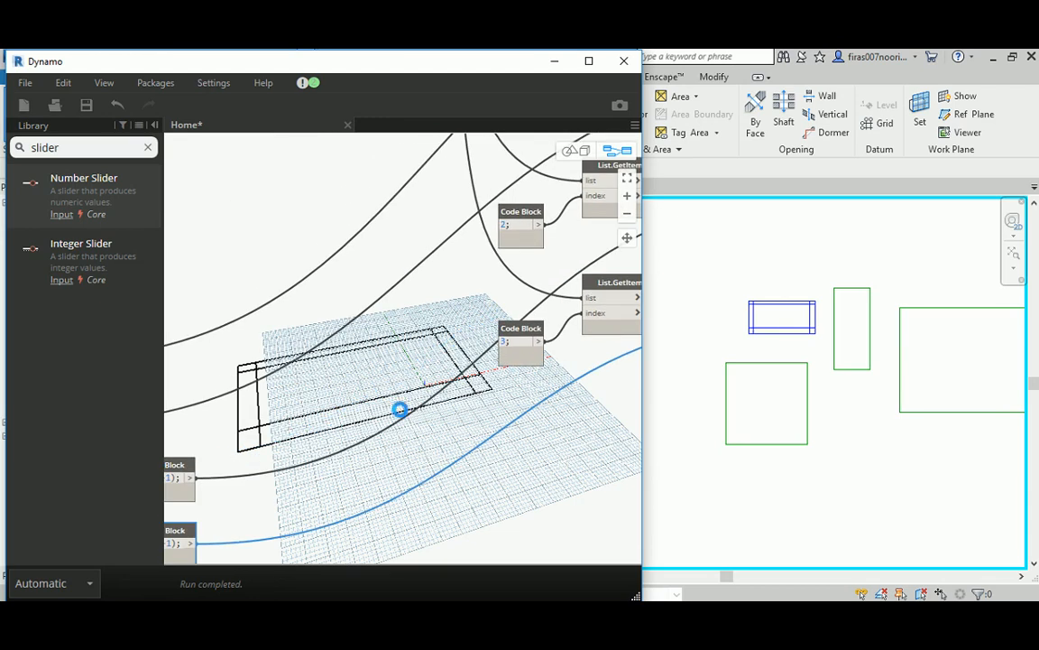
{"action": "scroll", "coordinate": [401, 410], "scroll_direction": "down", "scroll_amount": 1}
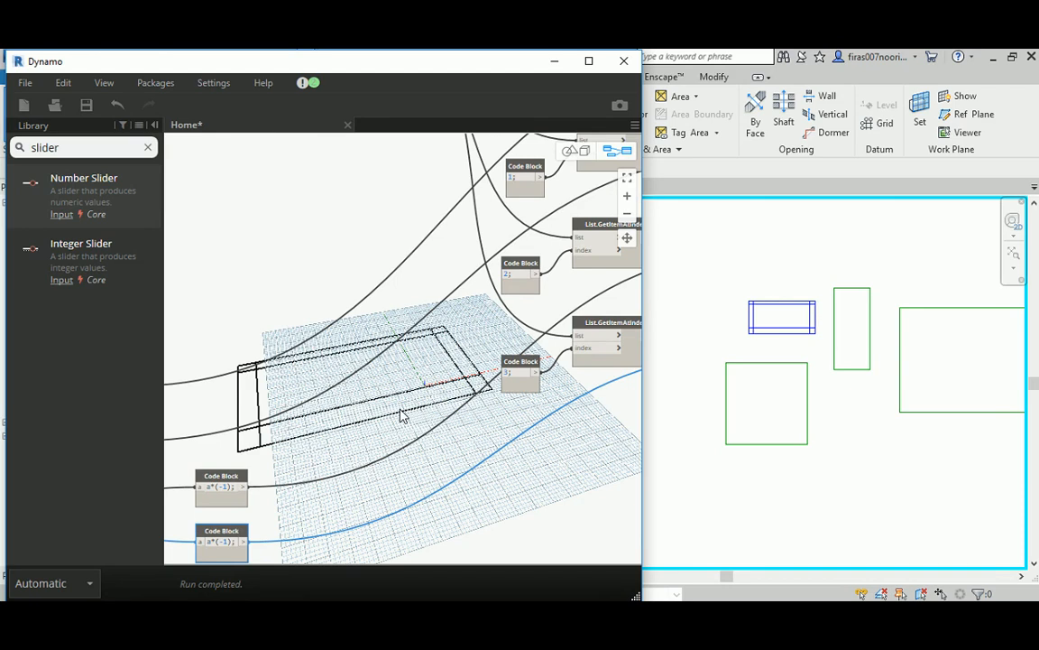
{"action": "scroll", "coordinate": [405, 353], "scroll_direction": "down", "scroll_amount": 3}
{"action": "middle_click_drag", "start_coordinate": [406, 350], "coordinate": [154, 454]}
{"action": "scroll", "coordinate": [541, 350], "scroll_direction": "up", "scroll_amount": 1}
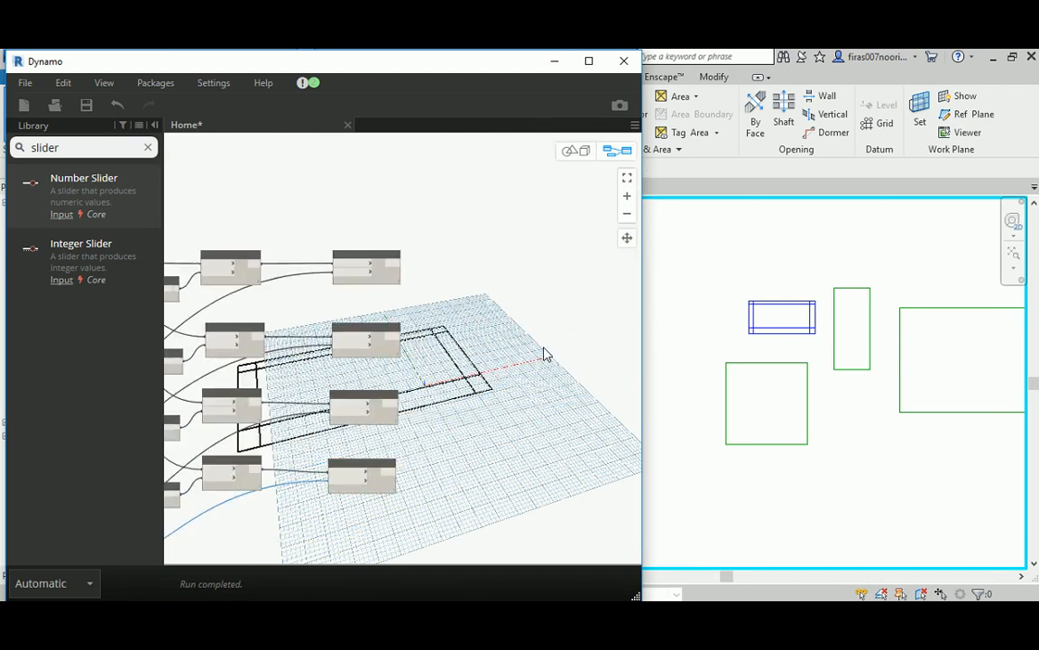
{"action": "scroll", "coordinate": [543, 353], "scroll_direction": "up", "scroll_amount": 1}
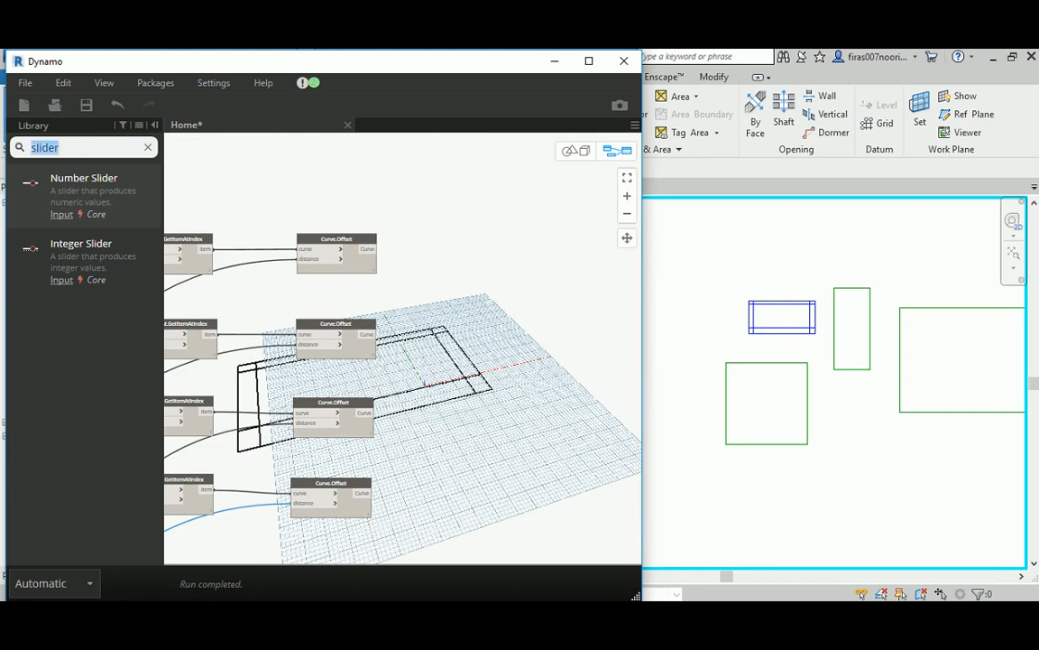
{"action": "type", "text": "gem"}
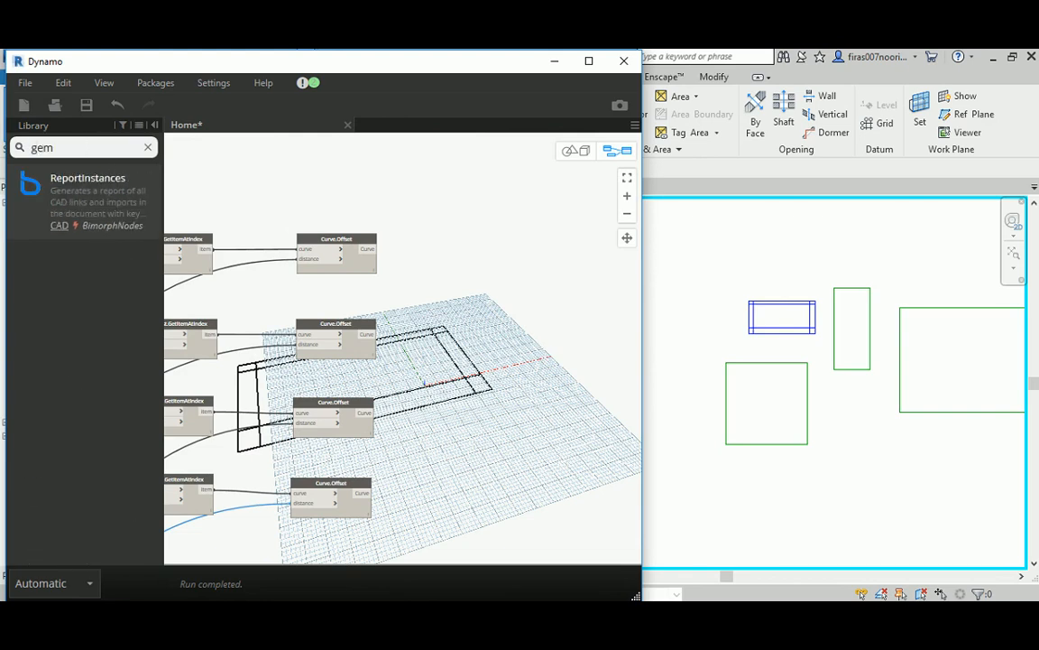
{"action": "key", "text": "BackSpace"}
{"action": "type", "text": "ometer"}
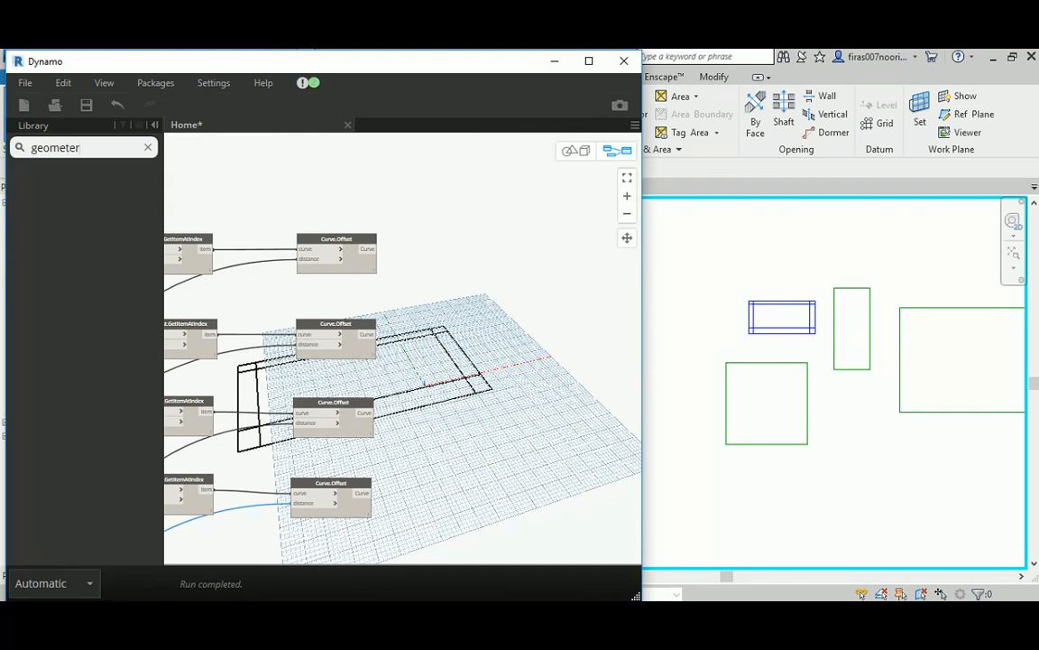
{"action": "key", "text": "BackSpace"}
{"action": "key", "text": "BackSpace"}
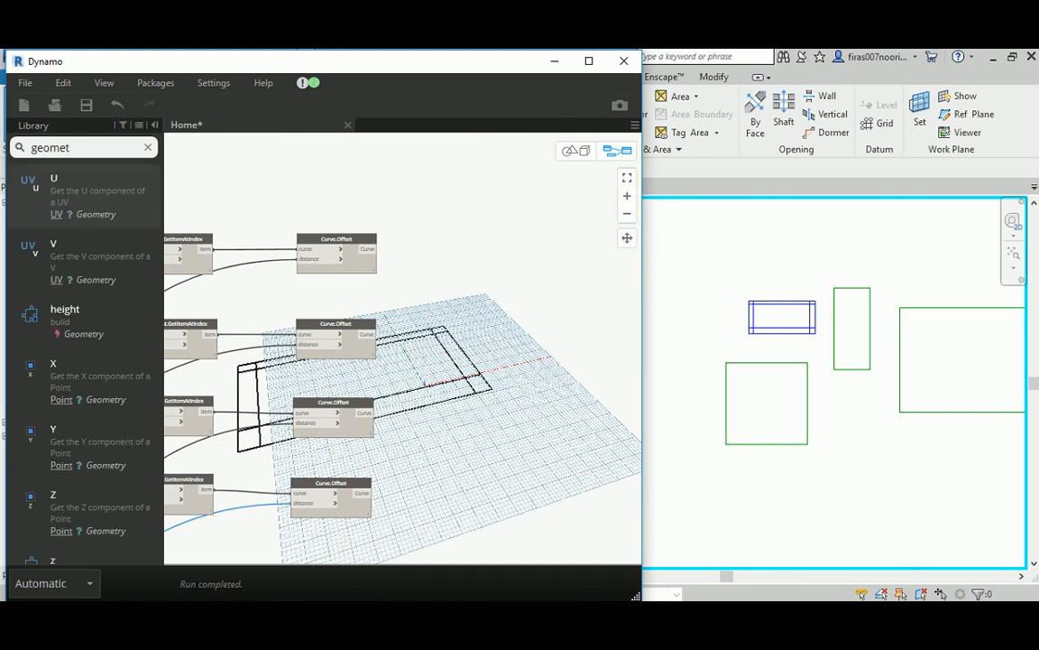
{"action": "type", "text": "ry.inters"}
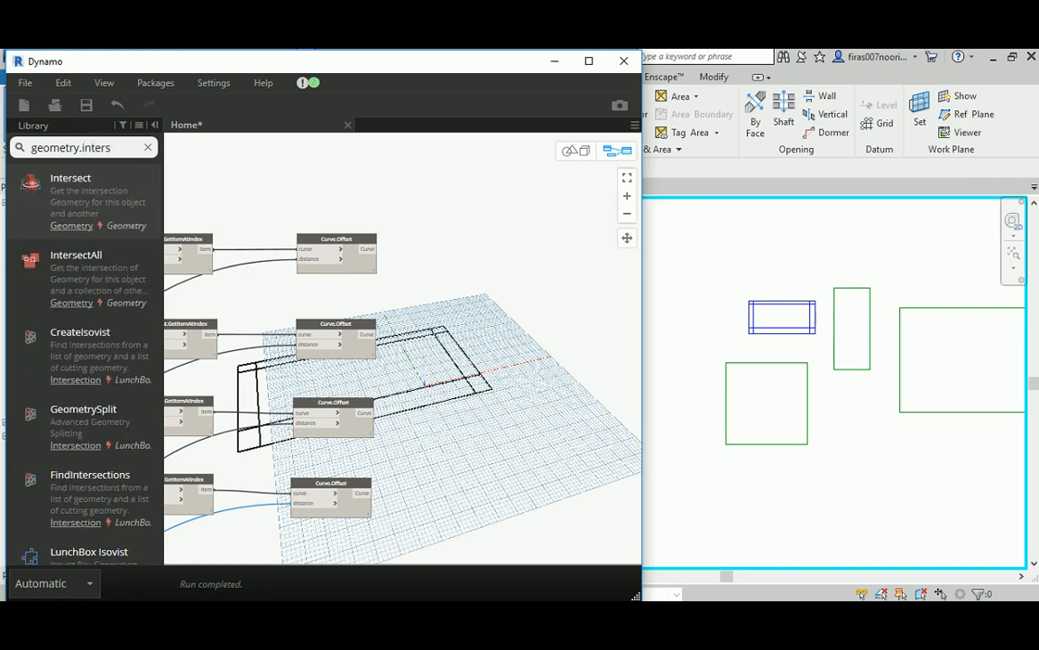
{"action": "left_click", "coordinate": [52, 252]}
{"action": "scroll", "coordinate": [445, 369], "scroll_direction": "up", "scroll_amount": 2}
{"action": "left_click_drag", "start_coordinate": [445, 368], "coordinate": [552, 208]}
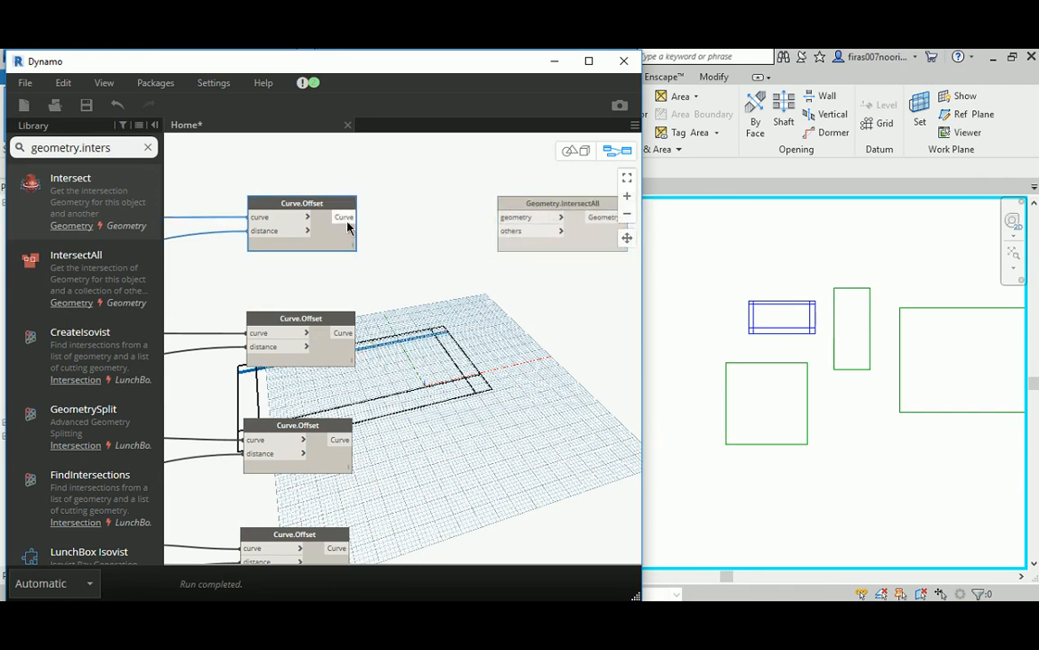
Connect the first and second Curve.Offset outputs to IntersectAll's geometry and others inputs, and duplicate that node three times in a column.
{"action": "left_click_drag", "start_coordinate": [353, 216], "coordinate": [502, 217]}
{"action": "left_click_drag", "start_coordinate": [343, 334], "coordinate": [505, 232]}
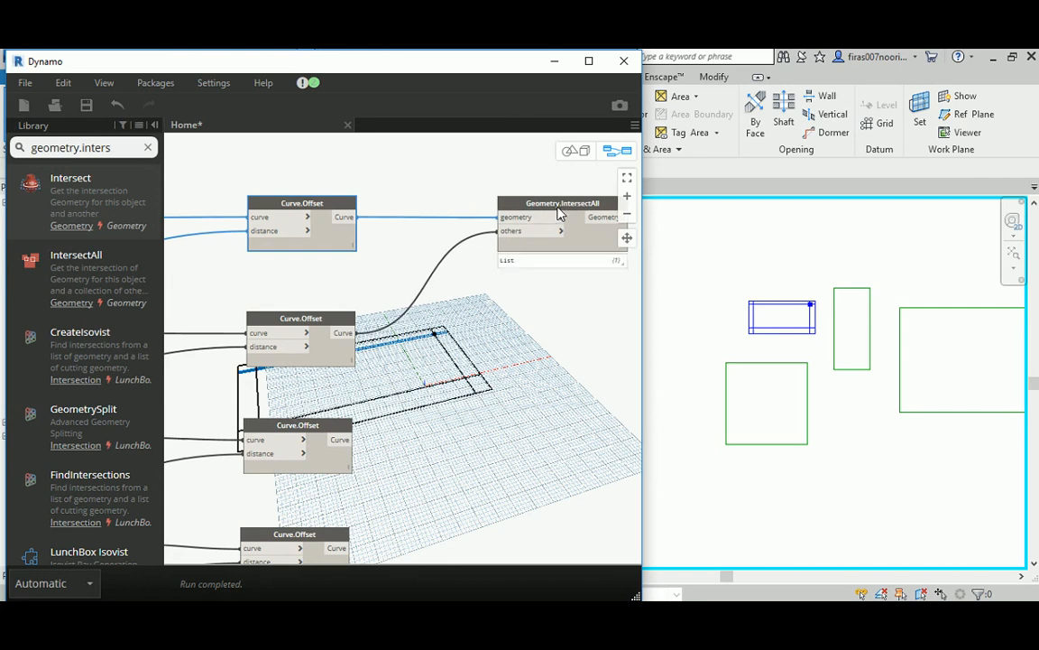
{"action": "left_click_drag", "start_coordinate": [558, 209], "coordinate": [552, 446], "text": "ctrl"}
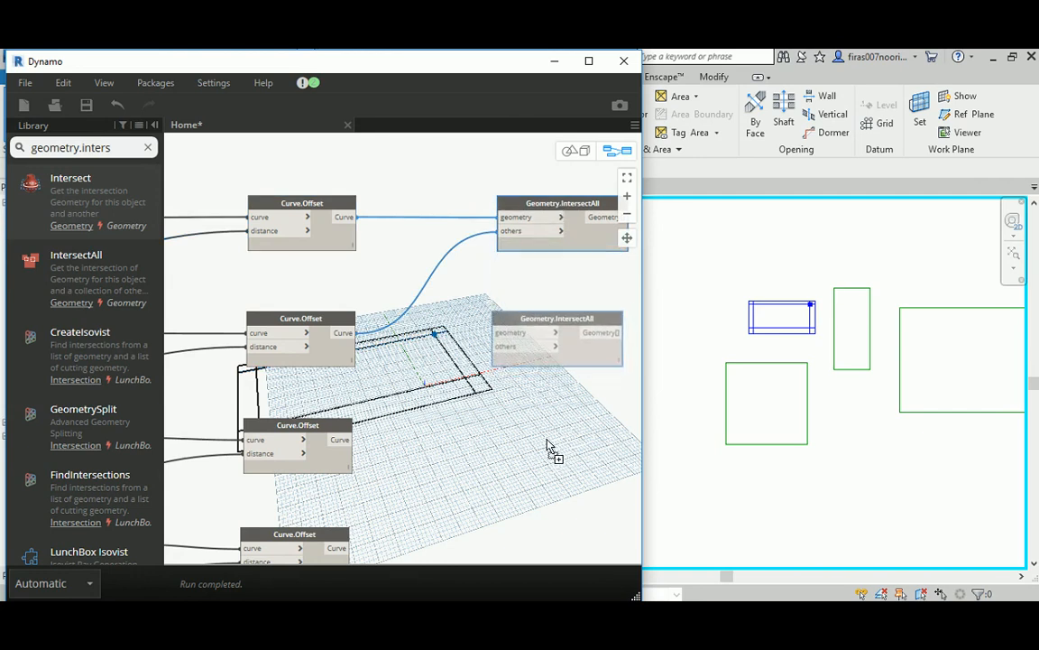
{"action": "scroll", "coordinate": [519, 424], "scroll_direction": "down", "scroll_amount": 3}
{"action": "left_click_drag", "start_coordinate": [467, 261], "coordinate": [465, 425], "text": "ctrl"}
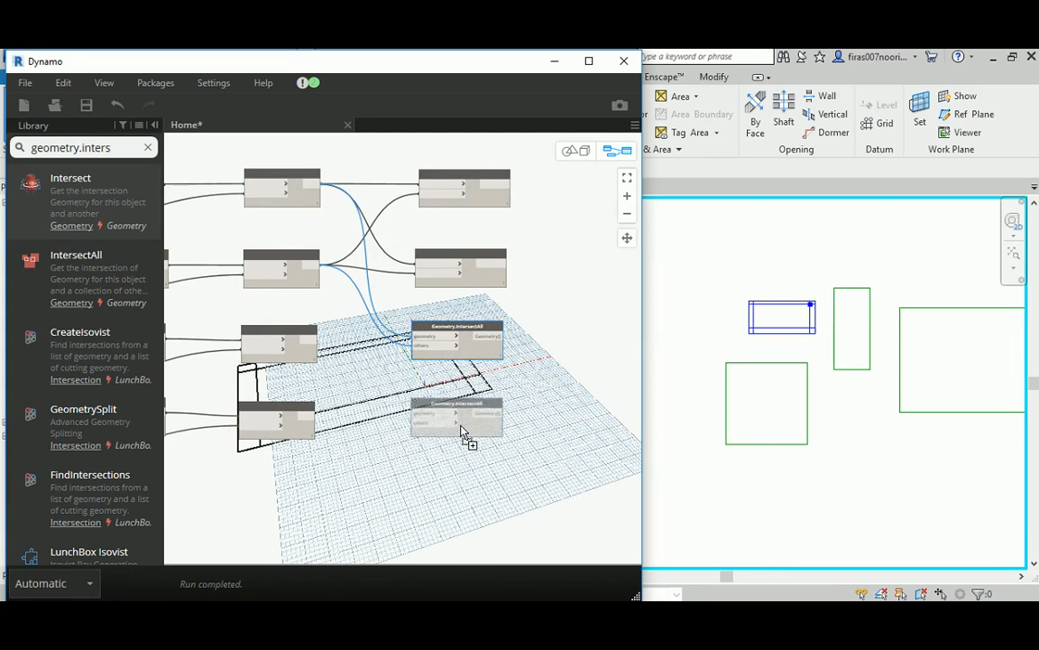
Rewire the second Geometry.IntersectAll node with the second Curve.Offset as geometry and the third Curve.Offset as others.
{"action": "scroll", "coordinate": [306, 252], "scroll_direction": "up", "scroll_amount": 4}
{"action": "left_click", "coordinate": [301, 260]}
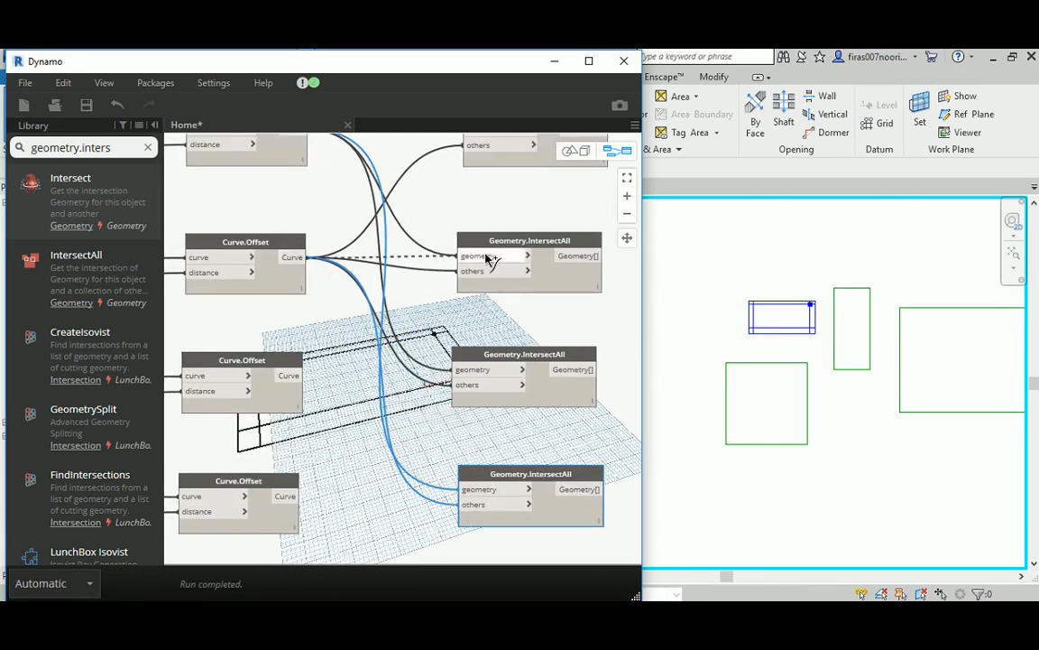
{"action": "left_click", "coordinate": [484, 257]}
{"action": "left_click", "coordinate": [298, 378]}
{"action": "left_click", "coordinate": [461, 271]}
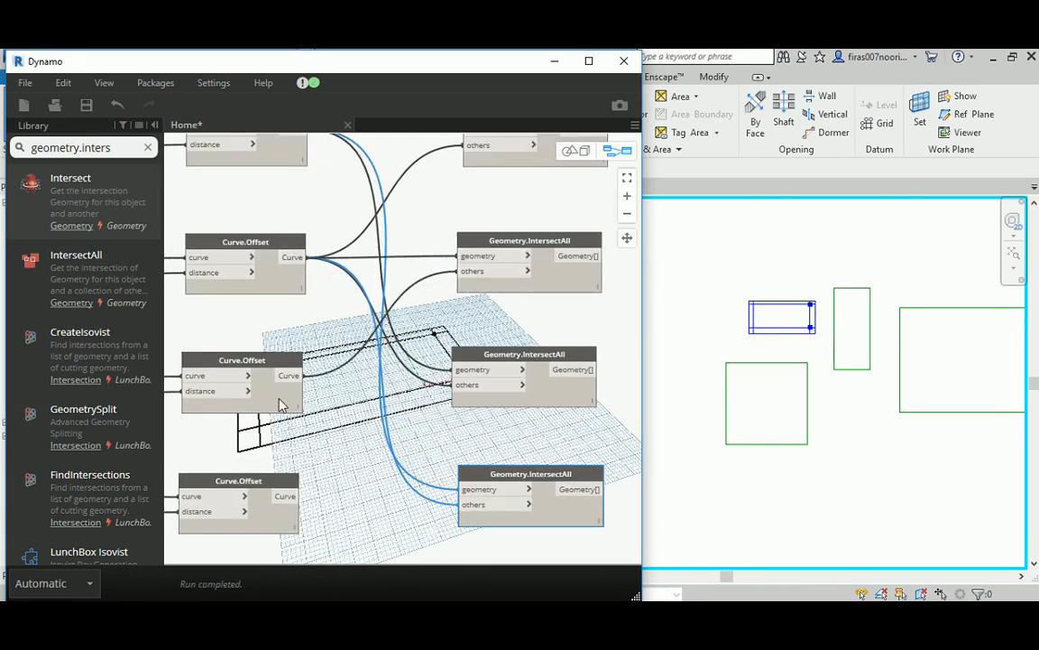
Rewire the third Geometry.IntersectAll node with the third Curve.Offset as geometry and the fourth Curve.Offset as others.
{"action": "left_click", "coordinate": [299, 377]}
{"action": "left_click", "coordinate": [478, 370]}
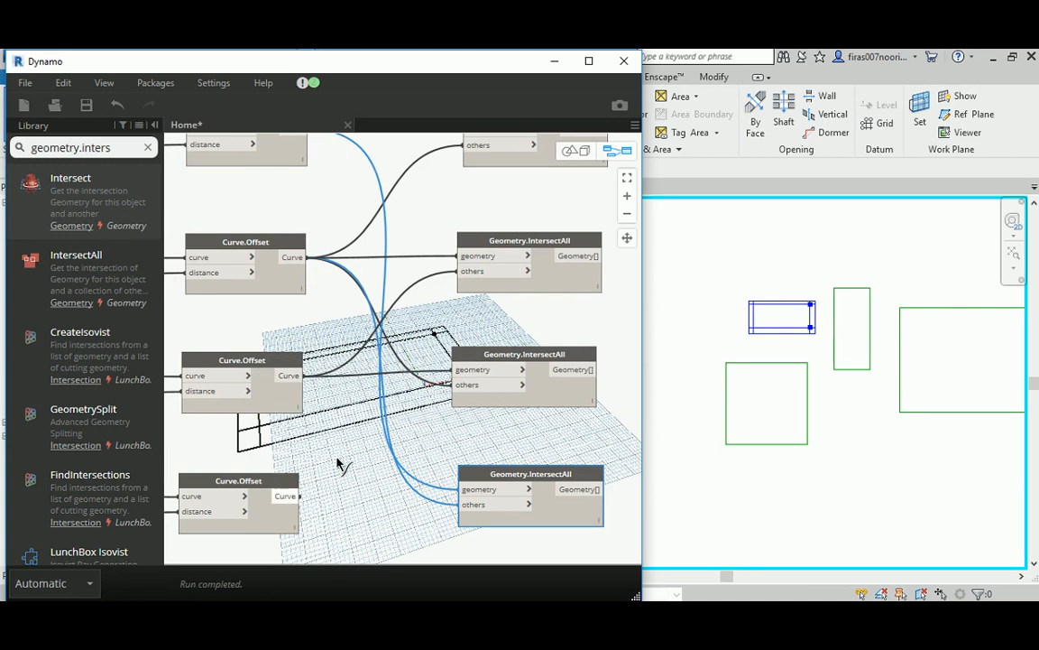
{"action": "left_click", "coordinate": [458, 384]}
Rewire the fourth Geometry.IntersectAll node with the fourth Curve.Offset as geometry and the first Curve.Offset as others.
{"action": "left_click", "coordinate": [291, 502]}
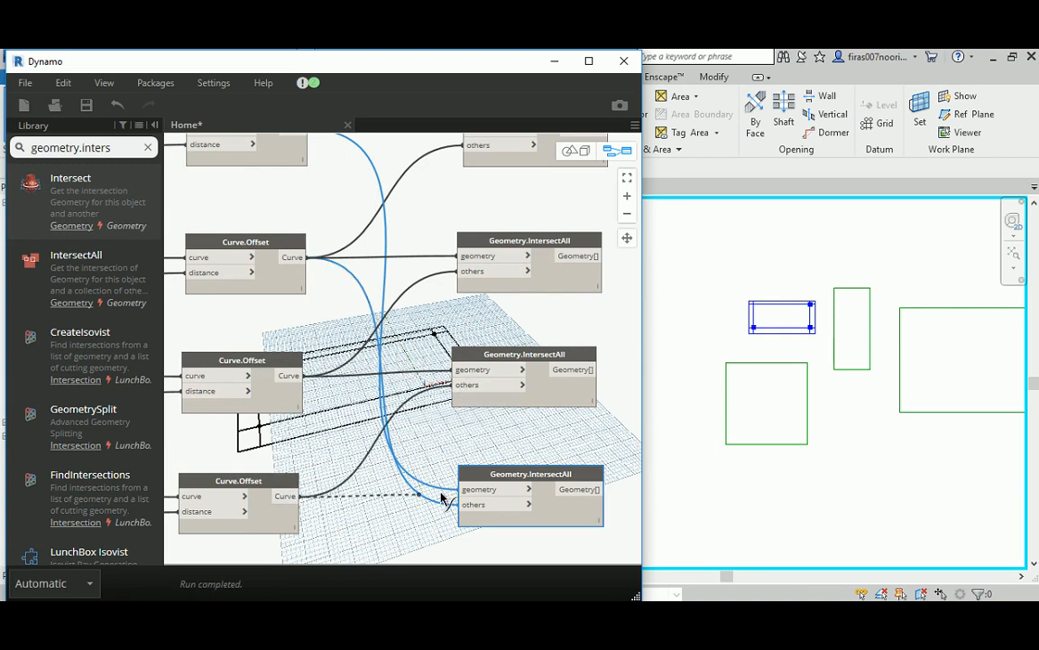
{"action": "scroll", "coordinate": [386, 347], "scroll_direction": "down", "scroll_amount": 4}
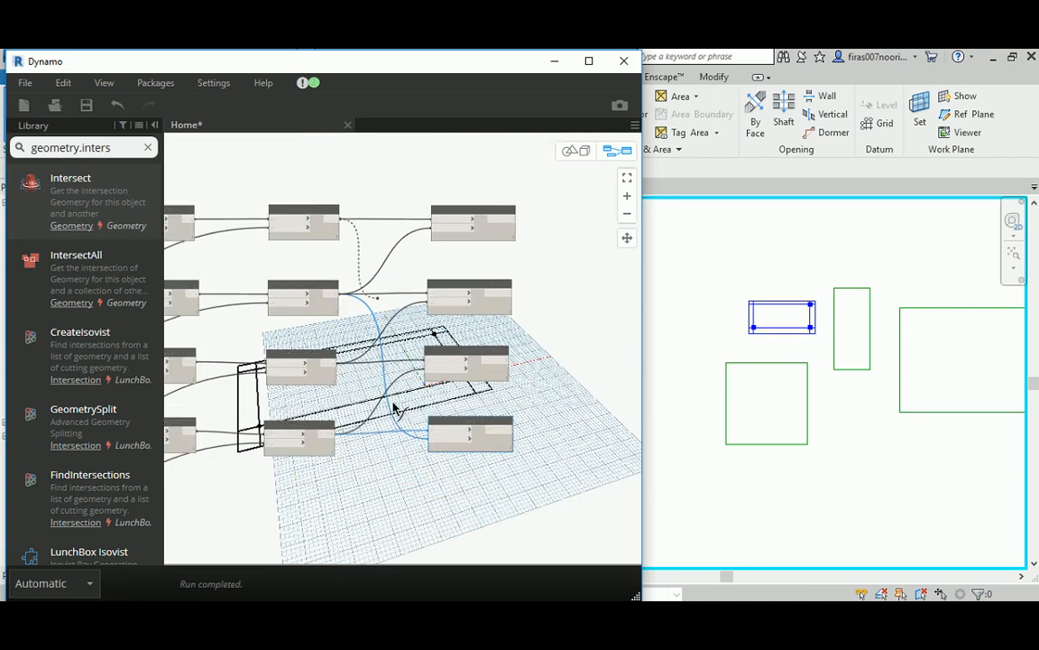
{"action": "scroll", "coordinate": [395, 413], "scroll_direction": "up", "scroll_amount": 4}
{"action": "middle_click_drag", "start_coordinate": [364, 336], "coordinate": [379, 225]}
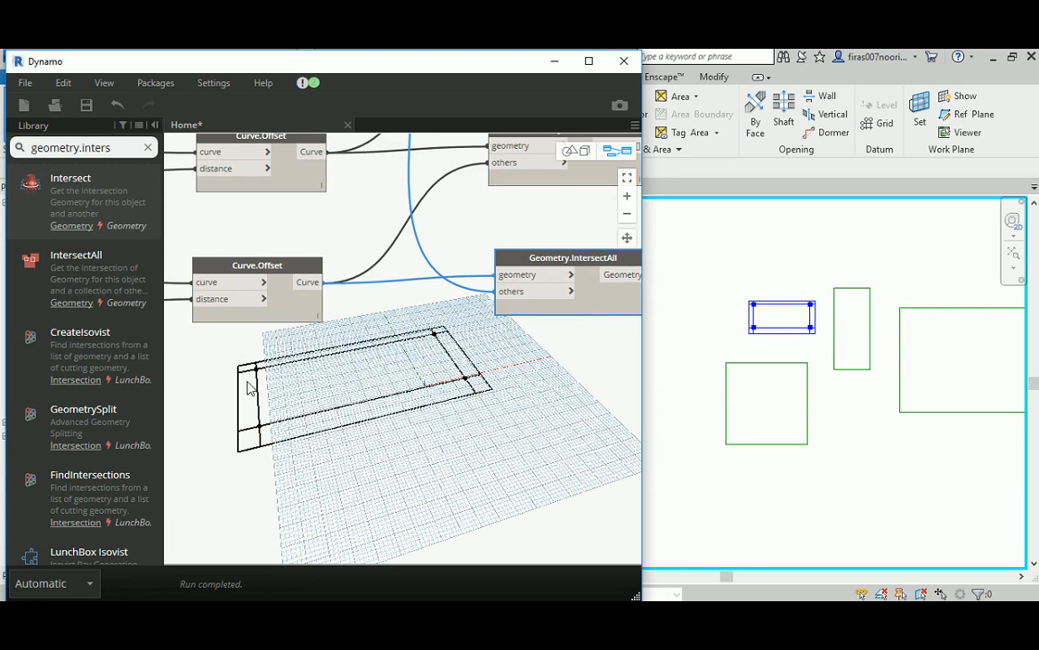
Turn off the geometry preview of the first and second Curve.Offset nodes.
{"action": "scroll", "coordinate": [434, 355], "scroll_direction": "down", "scroll_amount": 5}
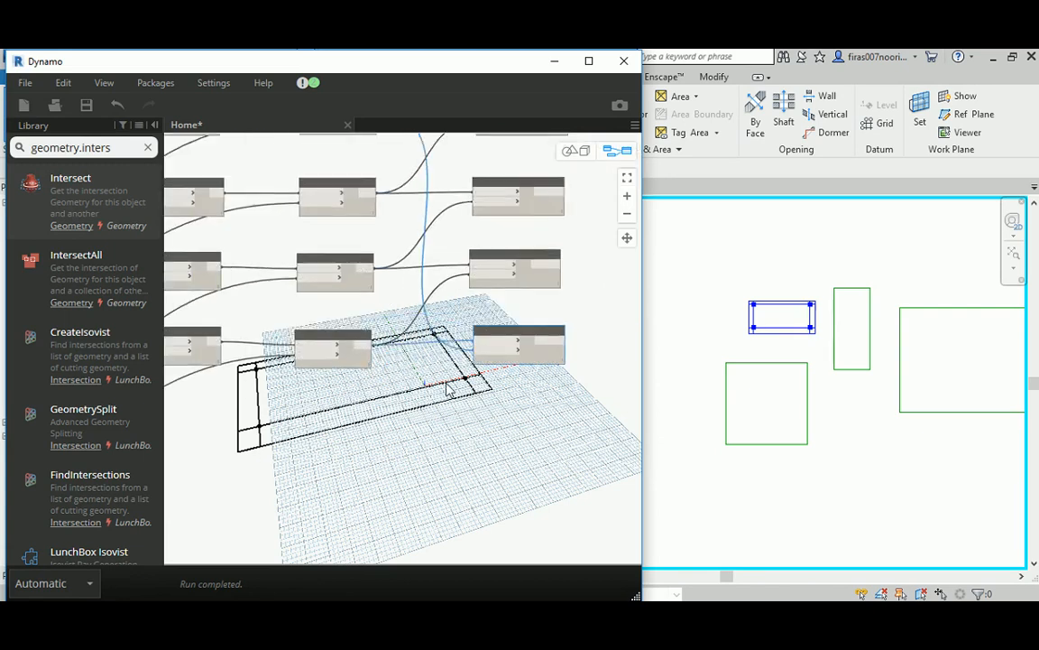
{"action": "scroll", "coordinate": [357, 190], "scroll_direction": "up", "scroll_amount": 4}
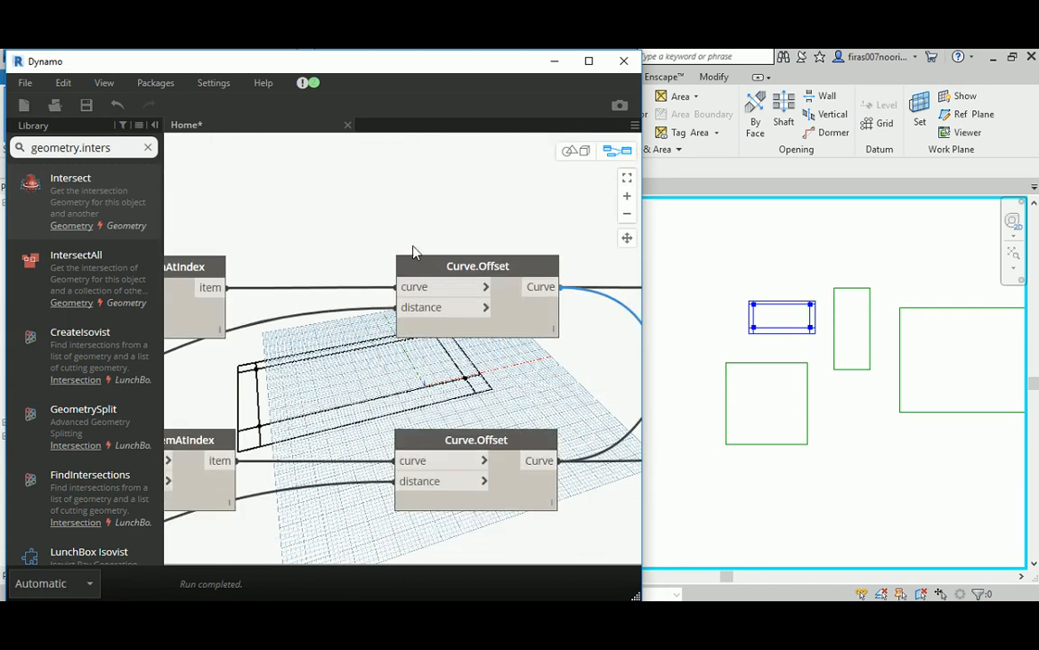
{"action": "left_click", "coordinate": [426, 267]}
{"action": "right_click", "coordinate": [428, 269]}
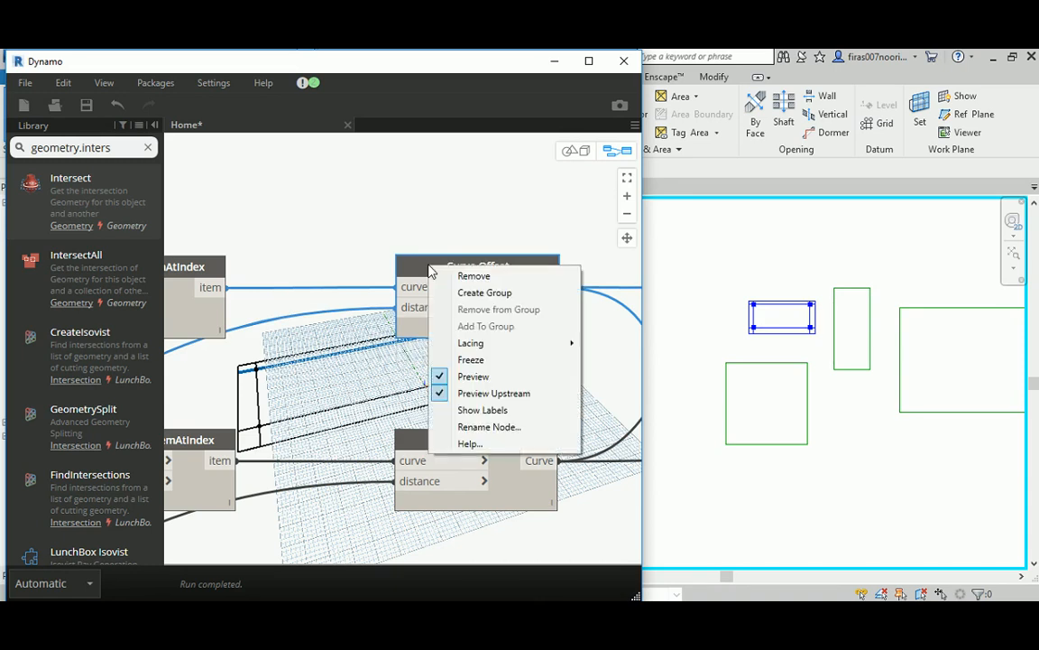
{"action": "left_click", "coordinate": [461, 375]}
{"action": "middle_click_drag", "start_coordinate": [307, 397], "coordinate": [320, 273]}
{"action": "left_click", "coordinate": [462, 322]}
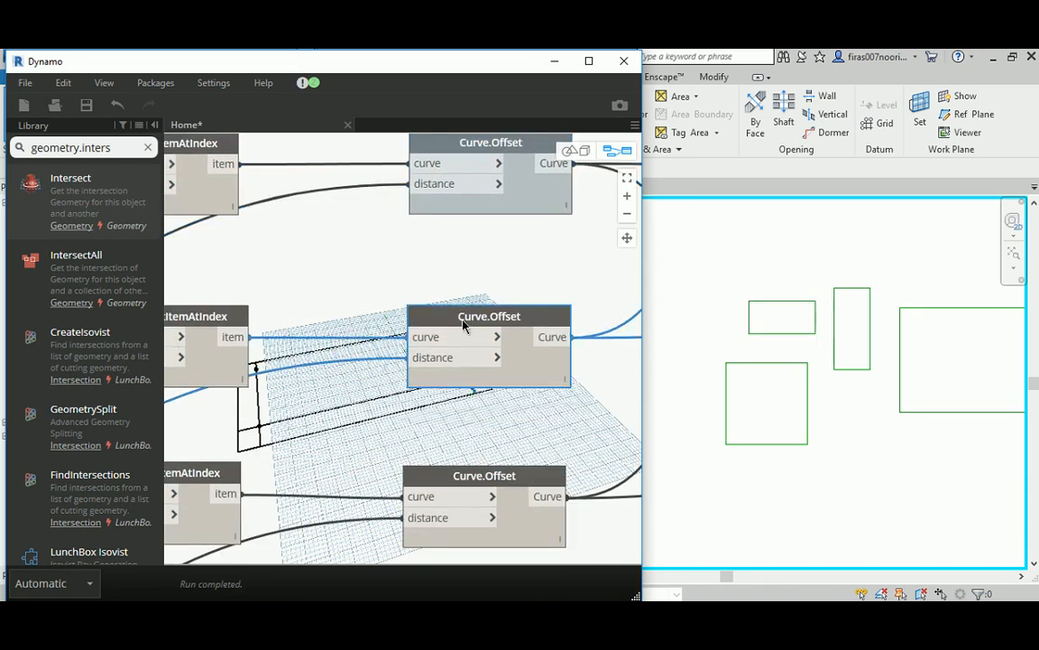
{"action": "right_click", "coordinate": [462, 322]}
{"action": "left_click", "coordinate": [527, 431]}
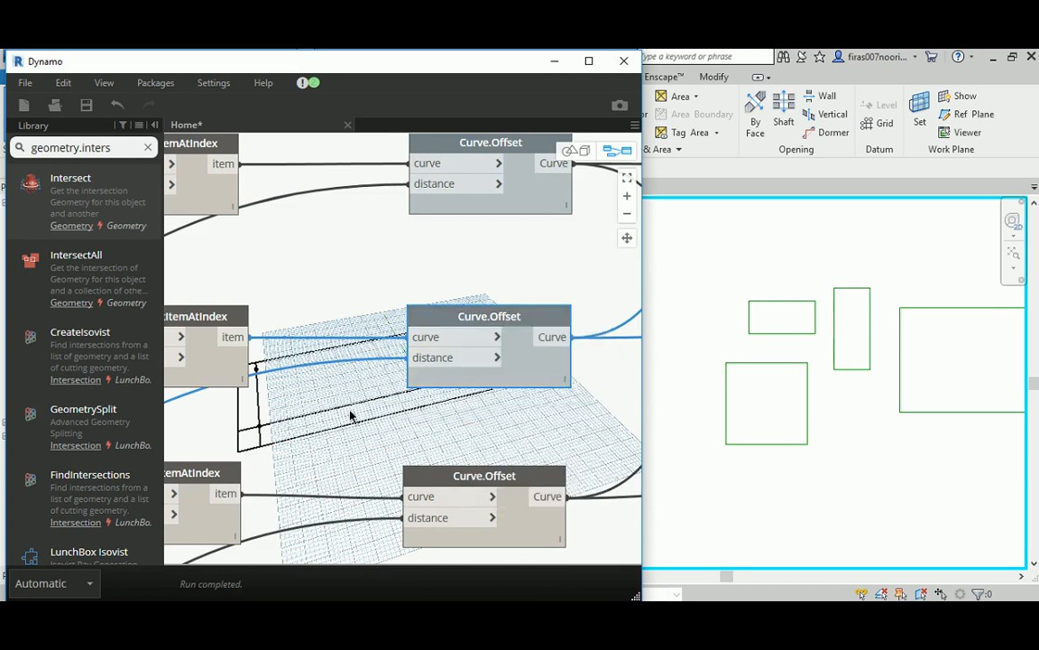
Turn off the geometry preview of the third and fourth Curve.Offset nodes.
{"action": "left_click", "coordinate": [451, 317]}
{"action": "right_click", "coordinate": [451, 316]}
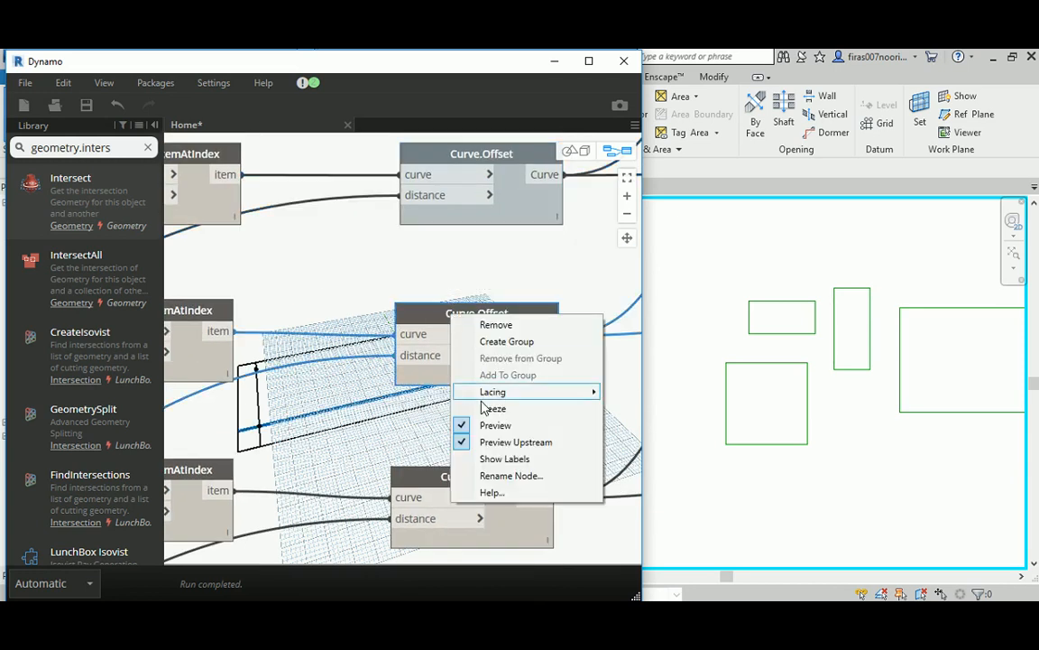
{"action": "left_click", "coordinate": [491, 425]}
{"action": "middle_click_drag", "start_coordinate": [320, 392], "coordinate": [327, 239]}
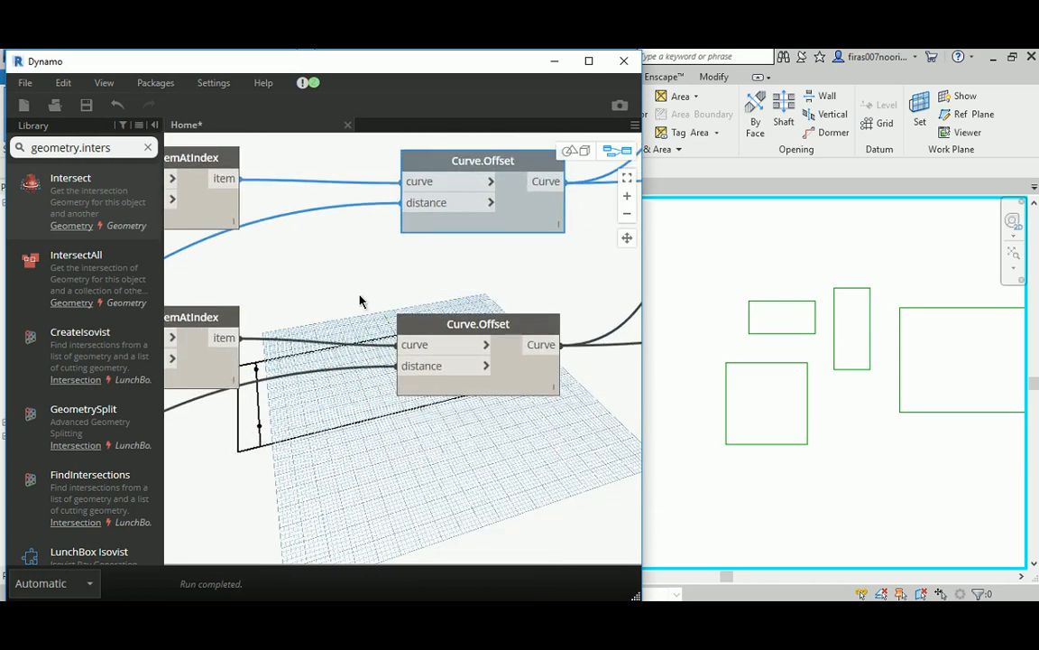
{"action": "right_click", "coordinate": [469, 329]}
{"action": "left_click", "coordinate": [491, 436]}
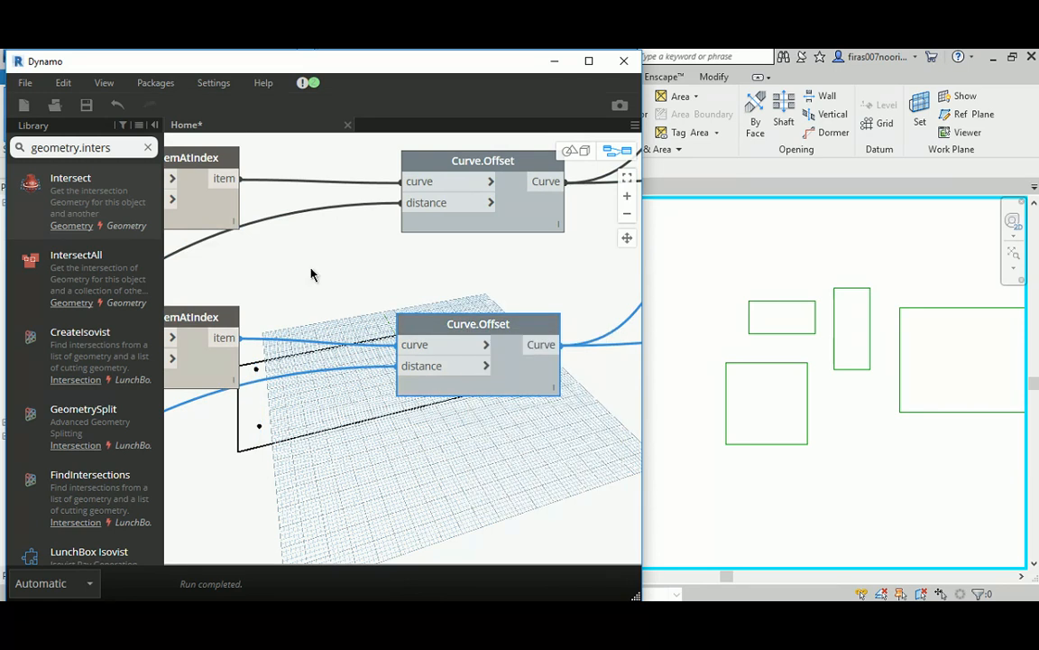
Add a Polygon.ByPoints node beyond the four Geometry.IntersectAll nodes.
{"action": "middle_click_drag", "start_coordinate": [310, 275], "coordinate": [344, 397]}
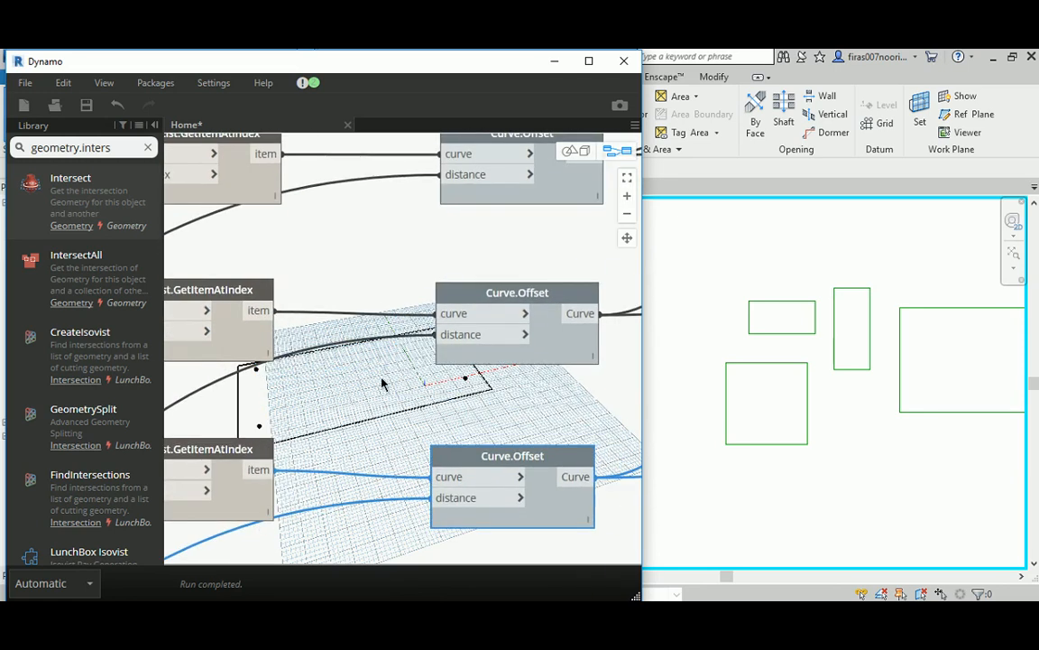
{"action": "scroll", "coordinate": [381, 383], "scroll_direction": "down", "scroll_amount": 5}
{"action": "scroll", "coordinate": [487, 325], "scroll_direction": "up", "scroll_amount": 2}
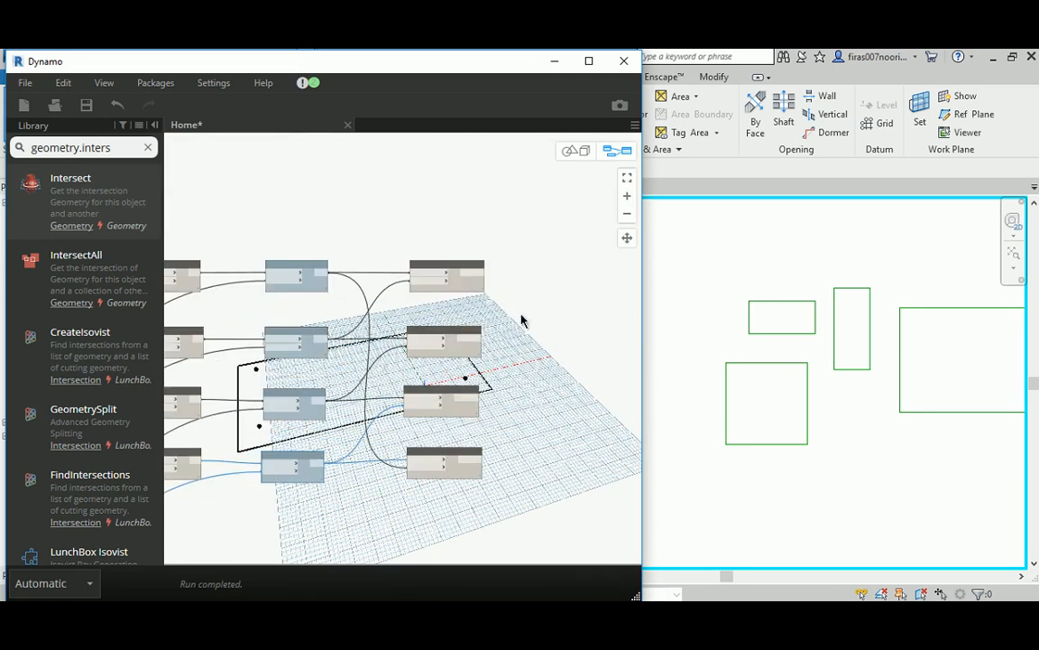
{"action": "middle_click_drag", "start_coordinate": [521, 321], "coordinate": [475, 302]}
{"action": "middle_click_drag", "start_coordinate": [488, 248], "coordinate": [415, 335]}
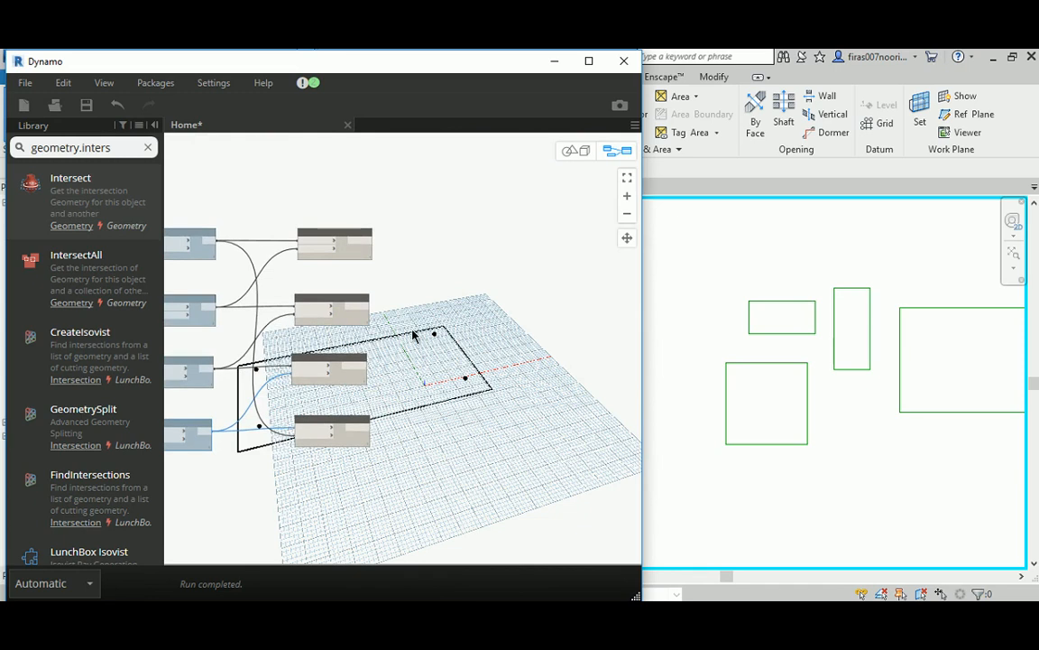
{"action": "scroll", "coordinate": [412, 335], "scroll_direction": "up", "scroll_amount": 3}
{"action": "left_click", "coordinate": [91, 147]}
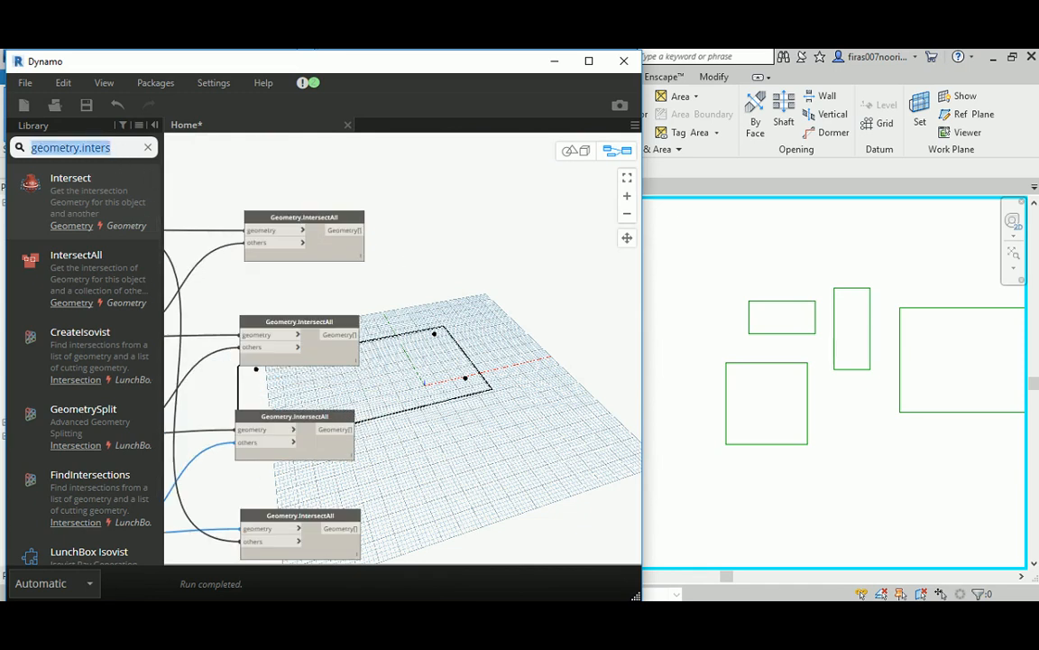
{"action": "type", "text": "Polygon"}
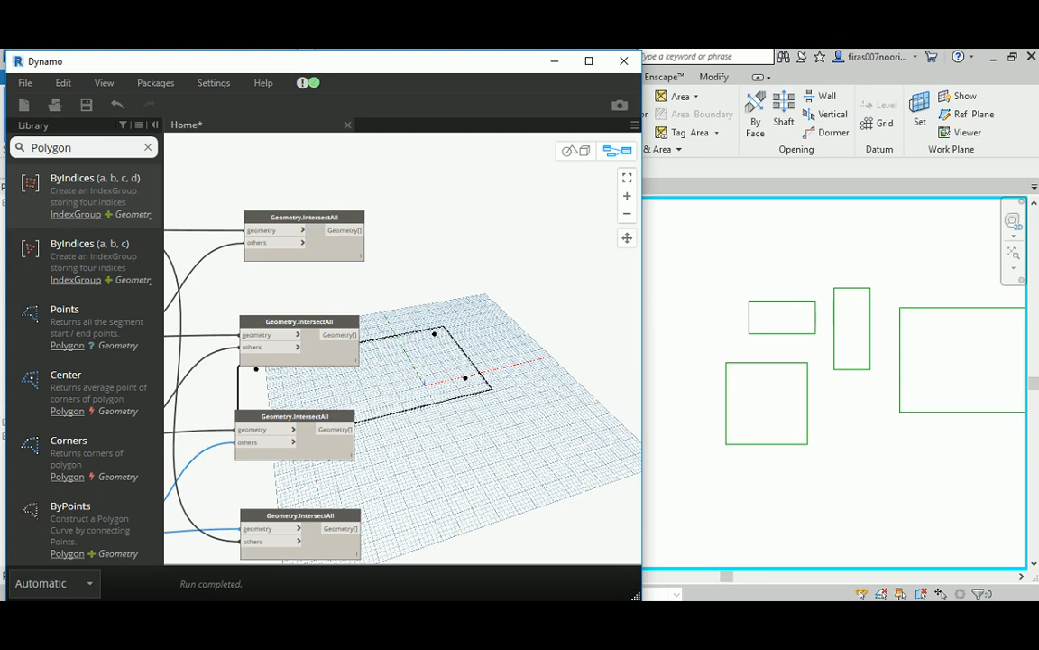
{"action": "scroll", "coordinate": [78, 466], "scroll_direction": "down", "scroll_amount": 1}
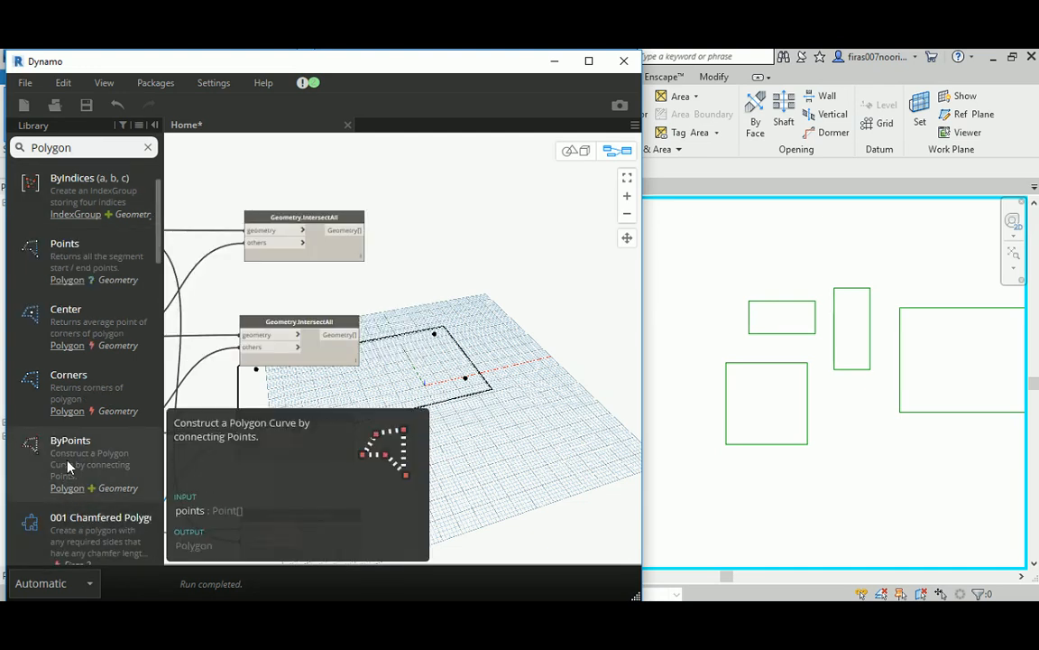
{"action": "left_click", "coordinate": [68, 462]}
{"action": "scroll", "coordinate": [447, 349], "scroll_direction": "up", "scroll_amount": 2}
{"action": "left_click_drag", "start_coordinate": [461, 381], "coordinate": [602, 348]}
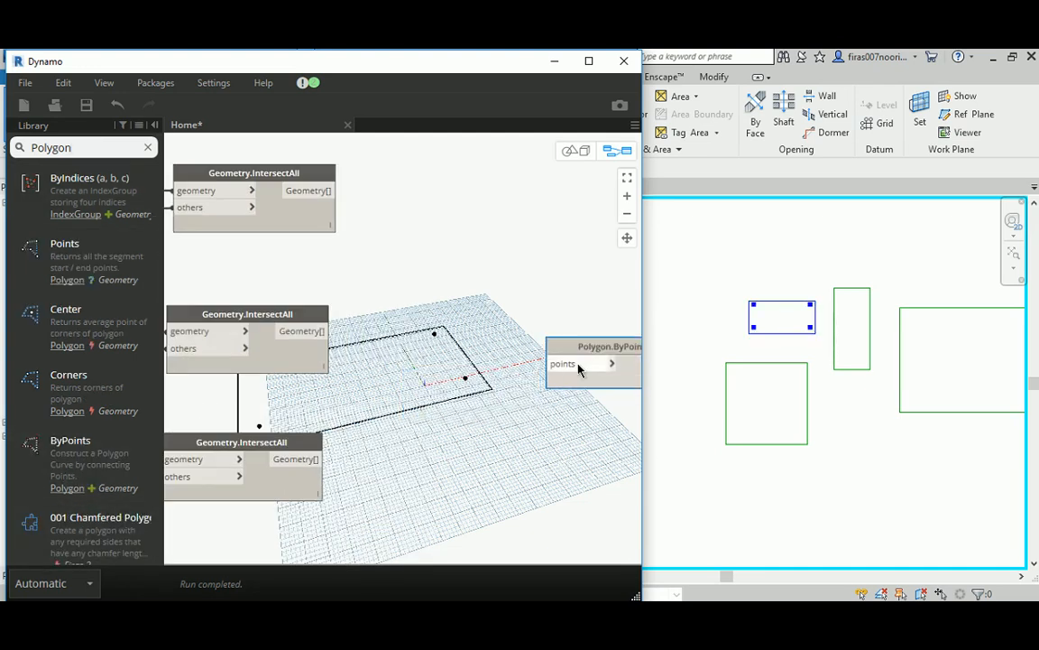
Add a List.Create node and extend it to four item inputs, item0 to item3.
{"action": "scroll", "coordinate": [484, 341], "scroll_direction": "down", "scroll_amount": 1}
{"action": "double_click", "coordinate": [51, 147]}
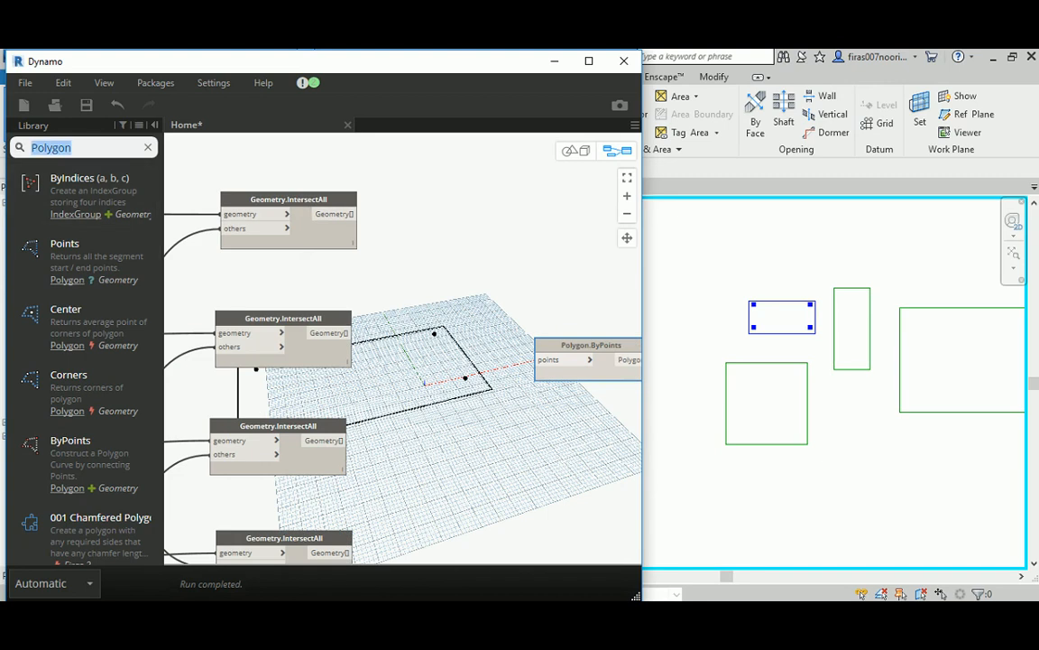
{"action": "type", "text": "list"}
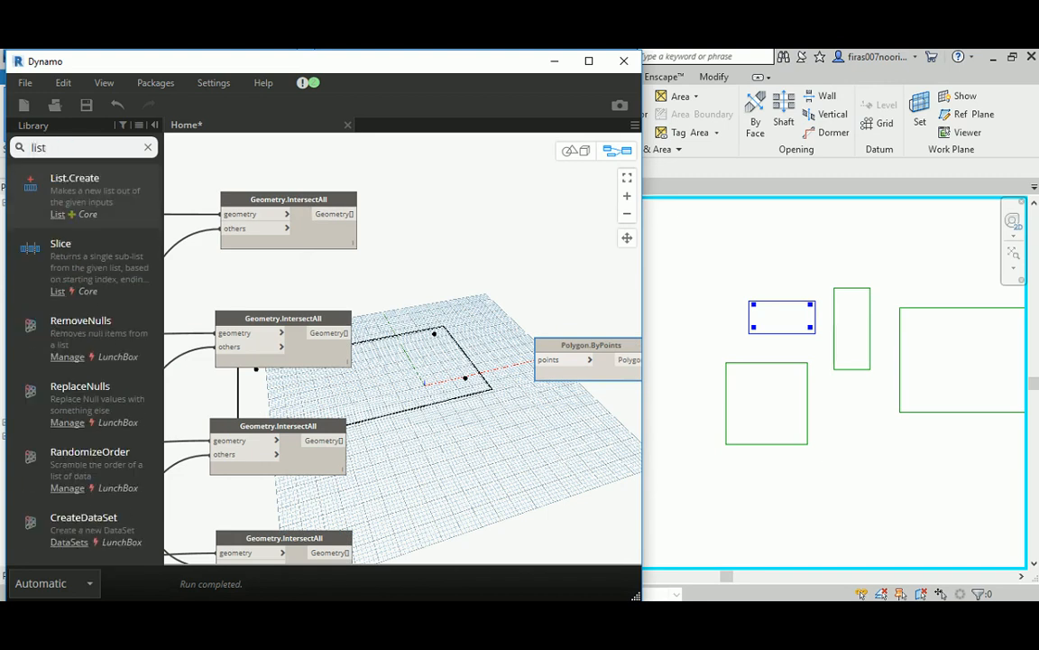
{"action": "left_click", "coordinate": [69, 194]}
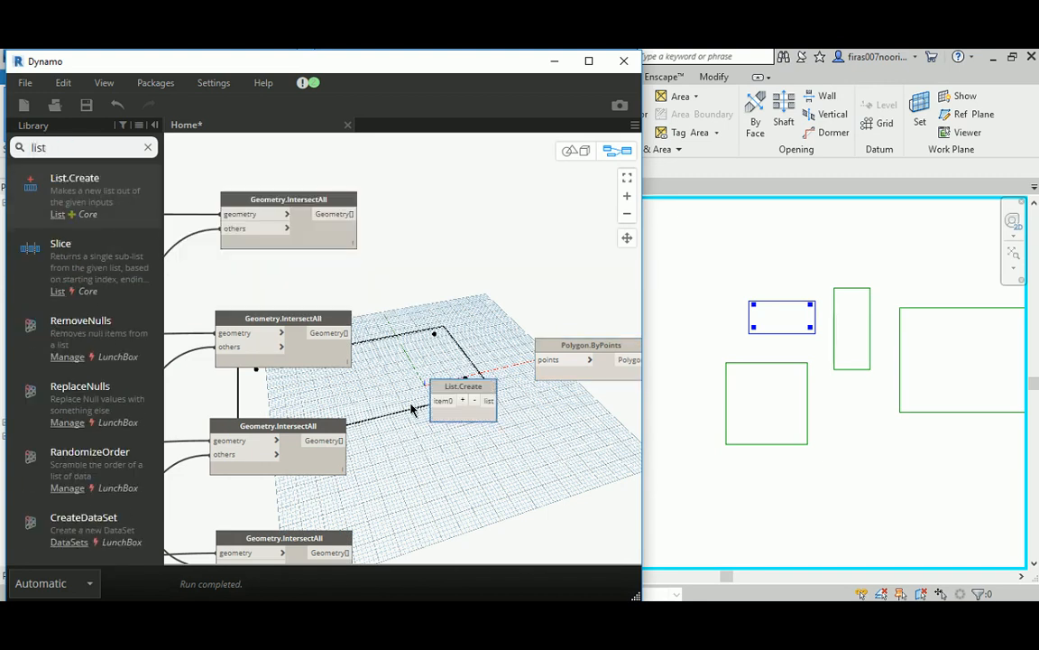
{"action": "left_click", "coordinate": [462, 400]}
{"action": "left_click", "coordinate": [462, 399]}
{"action": "left_click", "coordinate": [462, 399]}
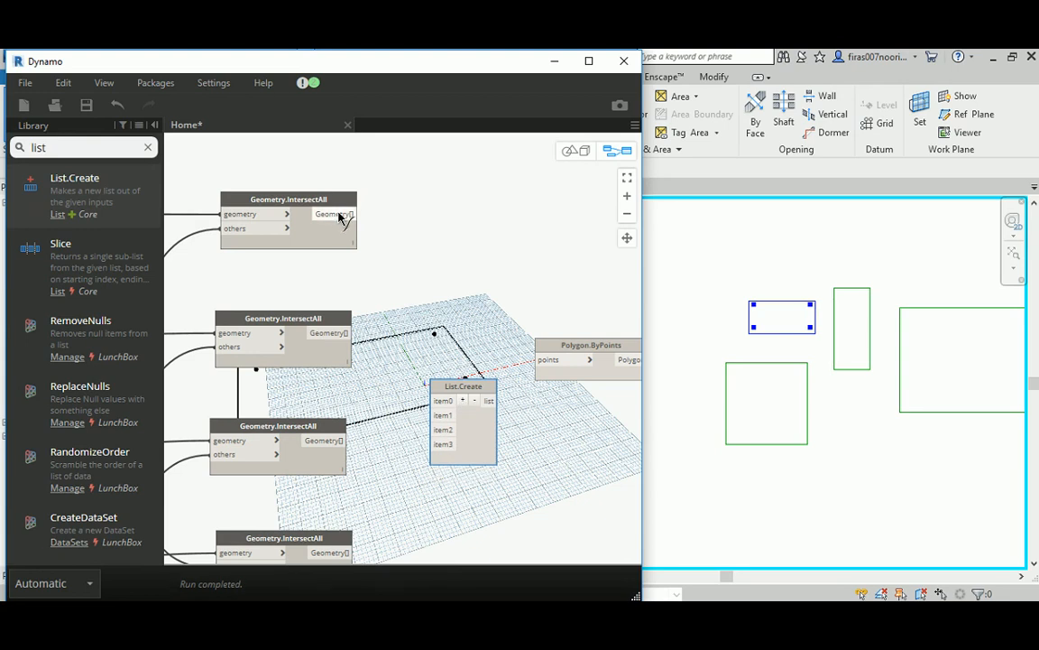
Connect the outputs of the four Geometry.IntersectAll nodes in order to item0, item1, item2 and item3 of List.Create.
{"action": "left_click", "coordinate": [341, 215]}
{"action": "left_click", "coordinate": [438, 399]}
{"action": "left_click", "coordinate": [348, 333]}
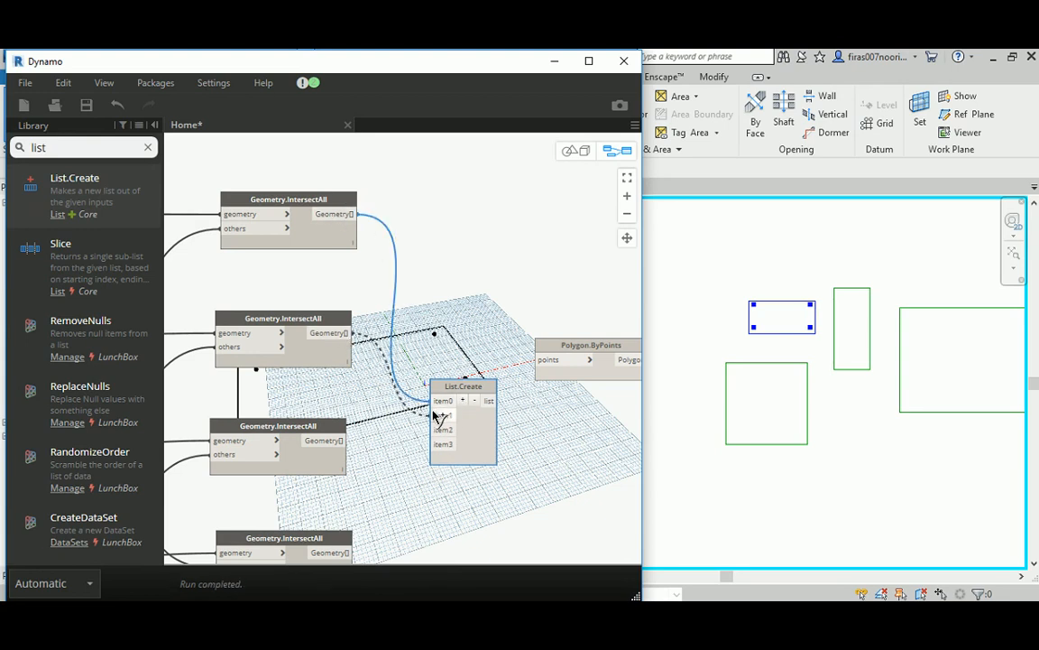
{"action": "left_click", "coordinate": [439, 415]}
{"action": "left_click", "coordinate": [434, 430]}
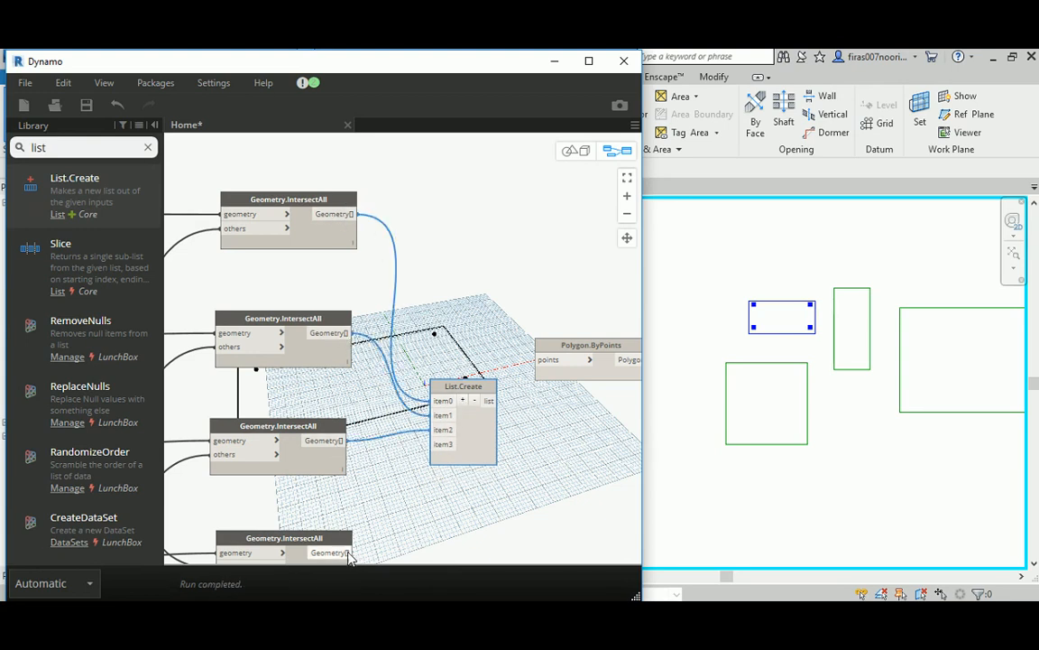
{"action": "left_click", "coordinate": [343, 552]}
{"action": "left_click", "coordinate": [442, 444]}
Connect the List.Create list output to the points input of Polygon.ByPoints and align the polygon node beside it.
{"action": "left_click", "coordinate": [488, 400]}
{"action": "left_click", "coordinate": [550, 360]}
{"action": "middle_click_drag", "start_coordinate": [474, 278], "coordinate": [332, 223]}
{"action": "left_click_drag", "start_coordinate": [461, 290], "coordinate": [488, 343]}
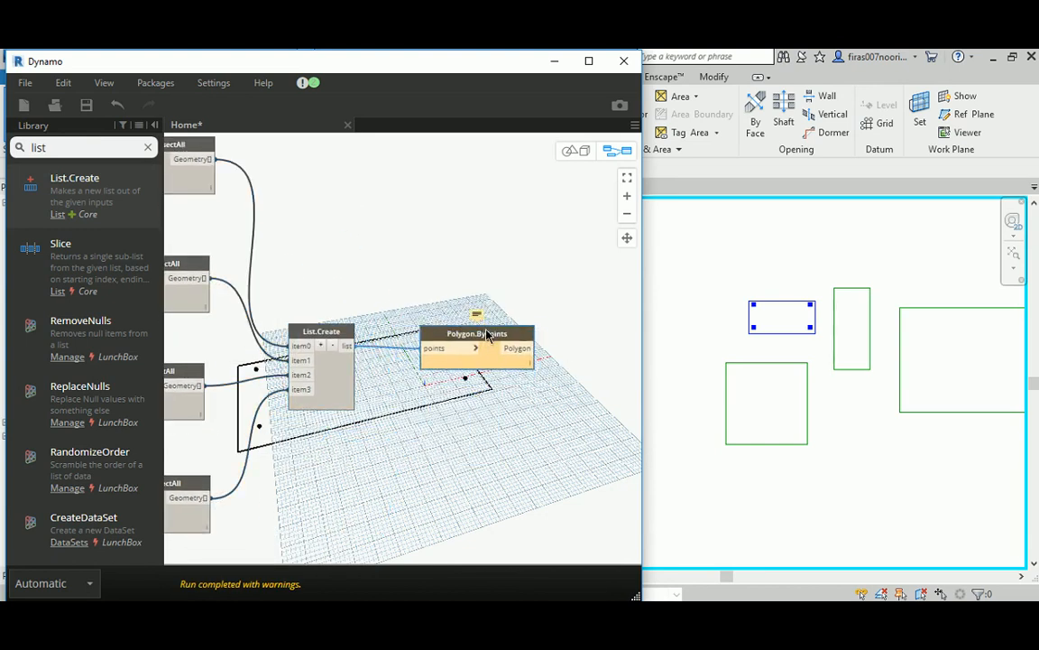
Examine the output previews of Polygon.ByPoints, the first Geometry.IntersectAll and List.Create, keeping them pinned open.
{"action": "scroll", "coordinate": [408, 308], "scroll_direction": "up", "scroll_amount": 2}
{"action": "middle_click_drag", "start_coordinate": [359, 295], "coordinate": [394, 268]}
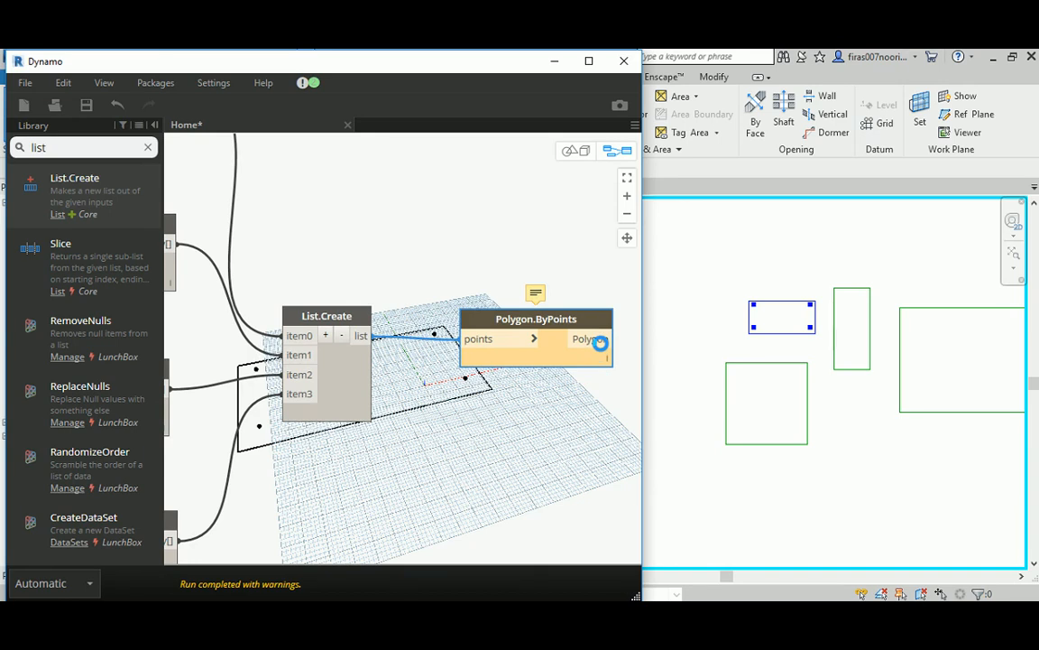
{"action": "mouse_move", "coordinate": [604, 371]}
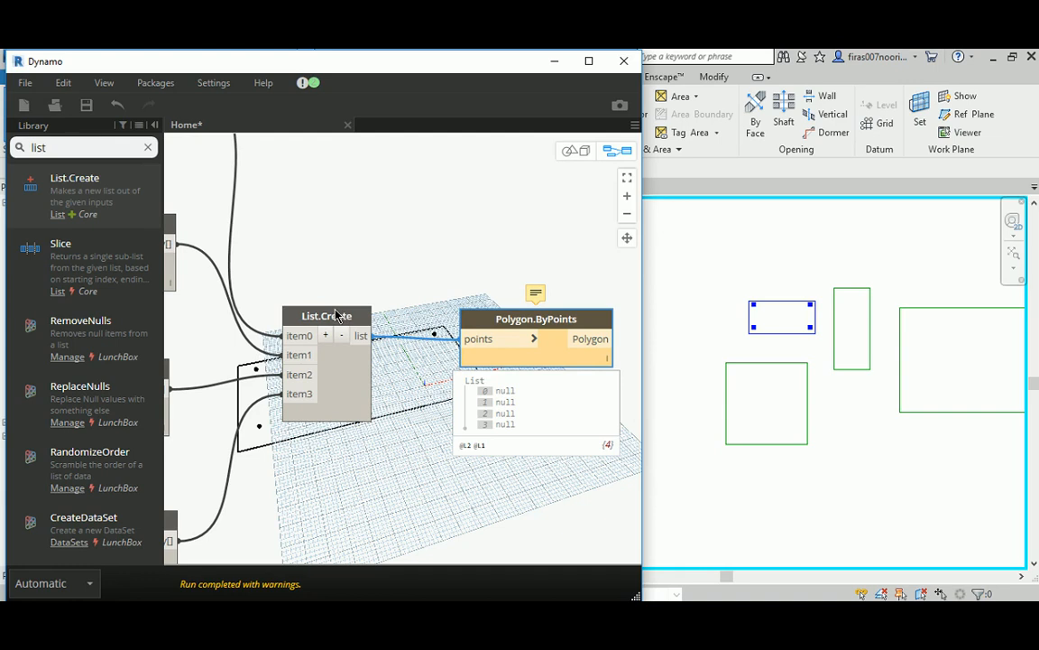
{"action": "left_click_drag", "start_coordinate": [336, 316], "coordinate": [388, 312]}
{"action": "scroll", "coordinate": [359, 246], "scroll_direction": "down", "scroll_amount": 1}
{"action": "middle_click_drag", "start_coordinate": [352, 228], "coordinate": [460, 278]}
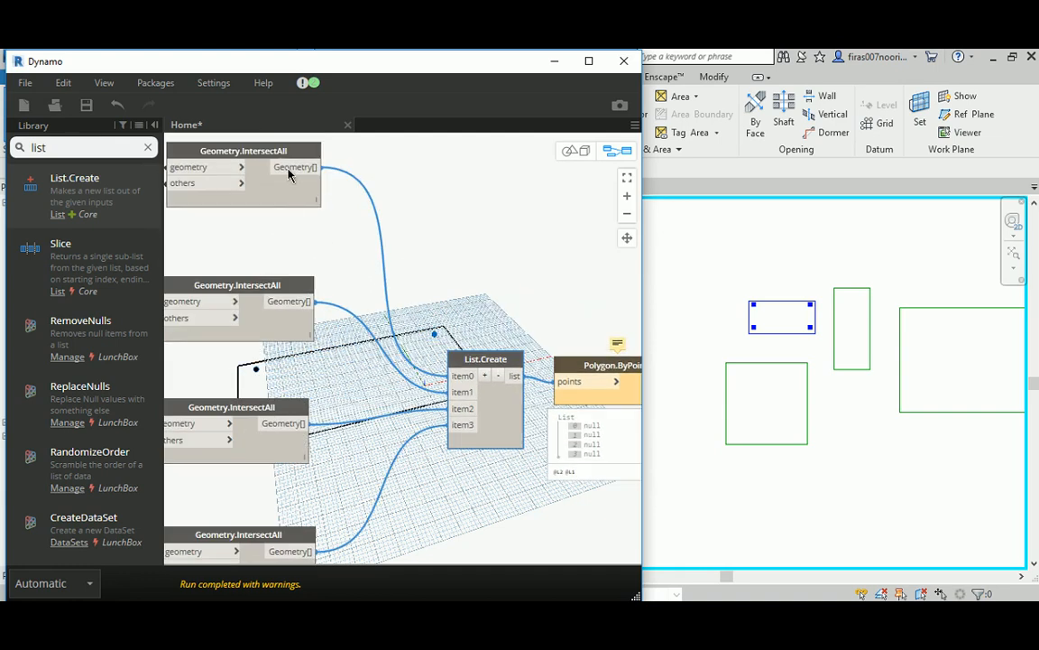
{"action": "mouse_move", "coordinate": [289, 173]}
{"action": "left_click", "coordinate": [307, 217]}
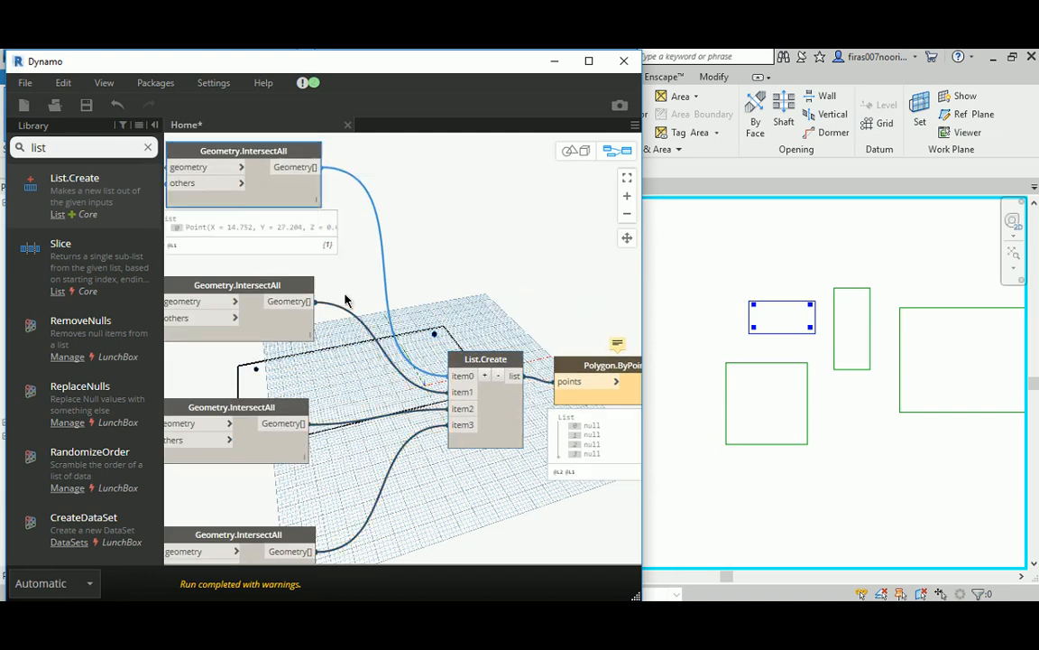
{"action": "middle_click_drag", "start_coordinate": [363, 282], "coordinate": [368, 238]}
{"action": "mouse_move", "coordinate": [517, 341]}
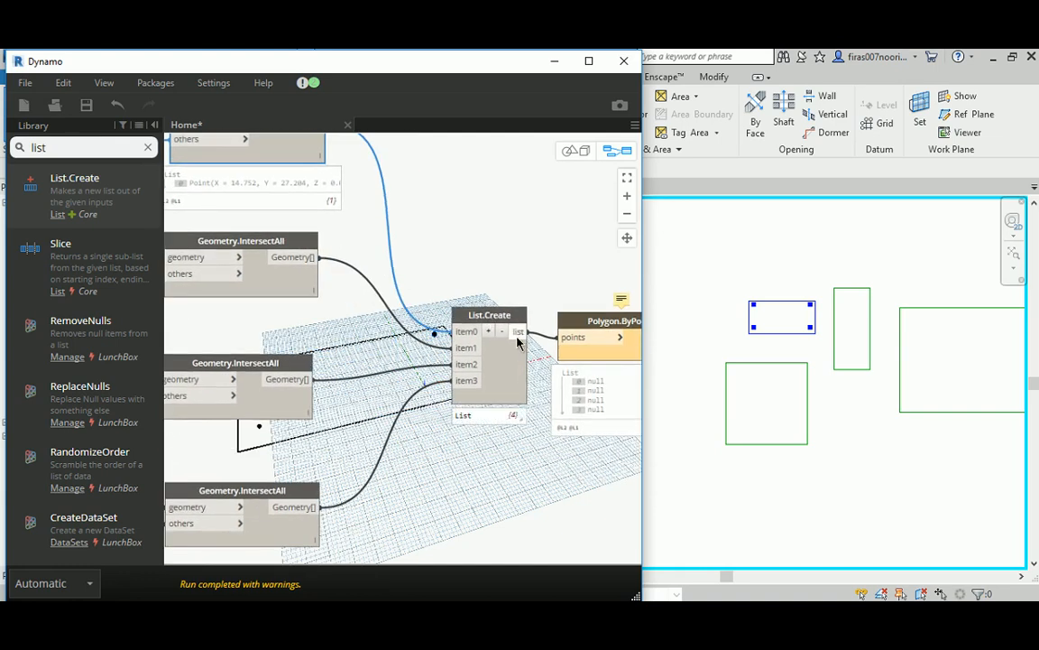
{"action": "left_click", "coordinate": [515, 417]}
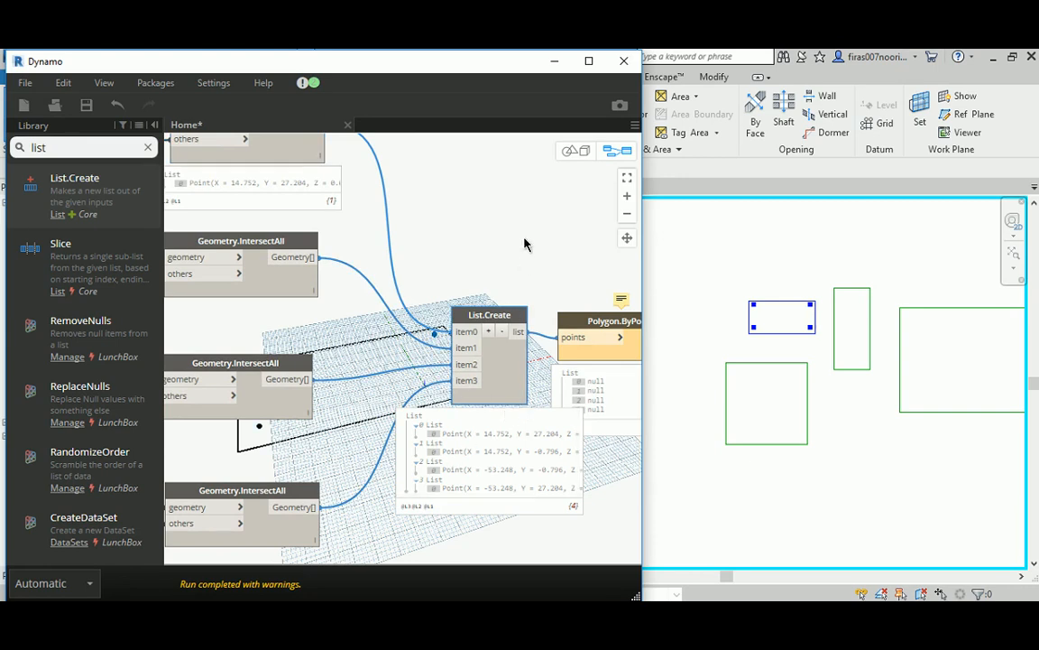
{"action": "middle_click_drag", "start_coordinate": [403, 196], "coordinate": [320, 211]}
{"action": "scroll", "coordinate": [320, 210], "scroll_direction": "down", "scroll_amount": 3}
{"action": "left_click_drag", "start_coordinate": [478, 295], "coordinate": [551, 294]}
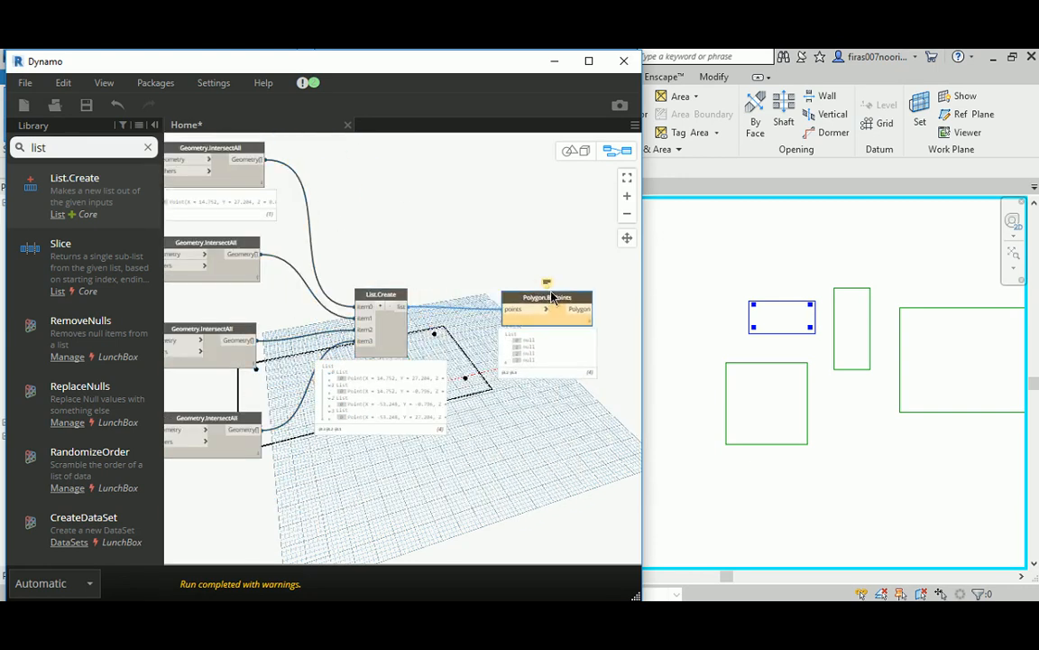
{"action": "scroll", "coordinate": [553, 298], "scroll_direction": "up", "scroll_amount": 5}
{"action": "left_click", "coordinate": [568, 312]}
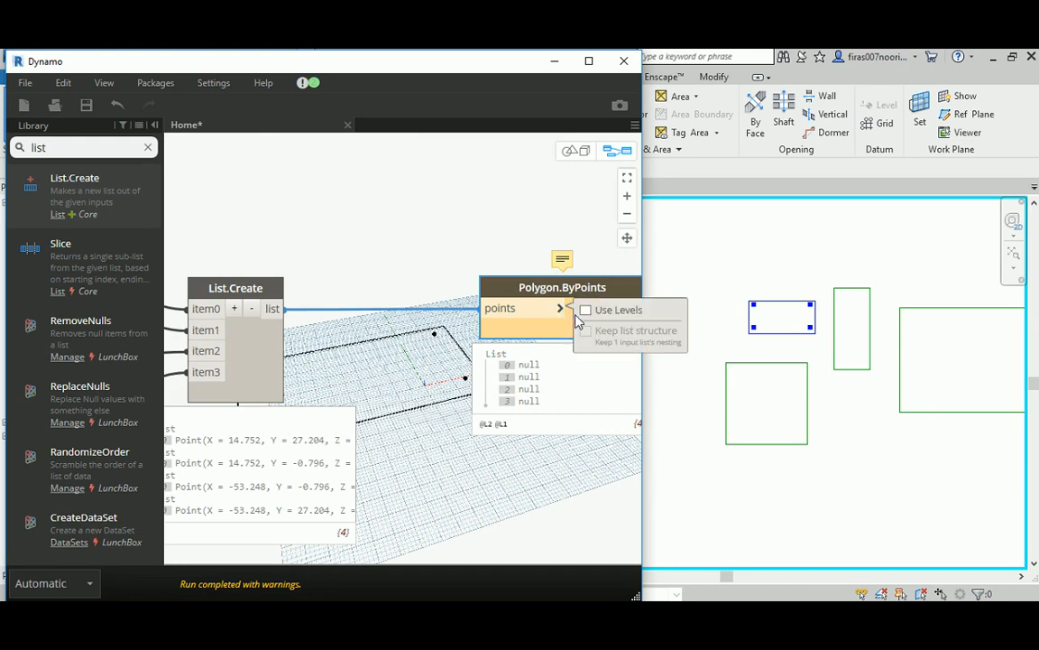
{"action": "left_click", "coordinate": [586, 310]}
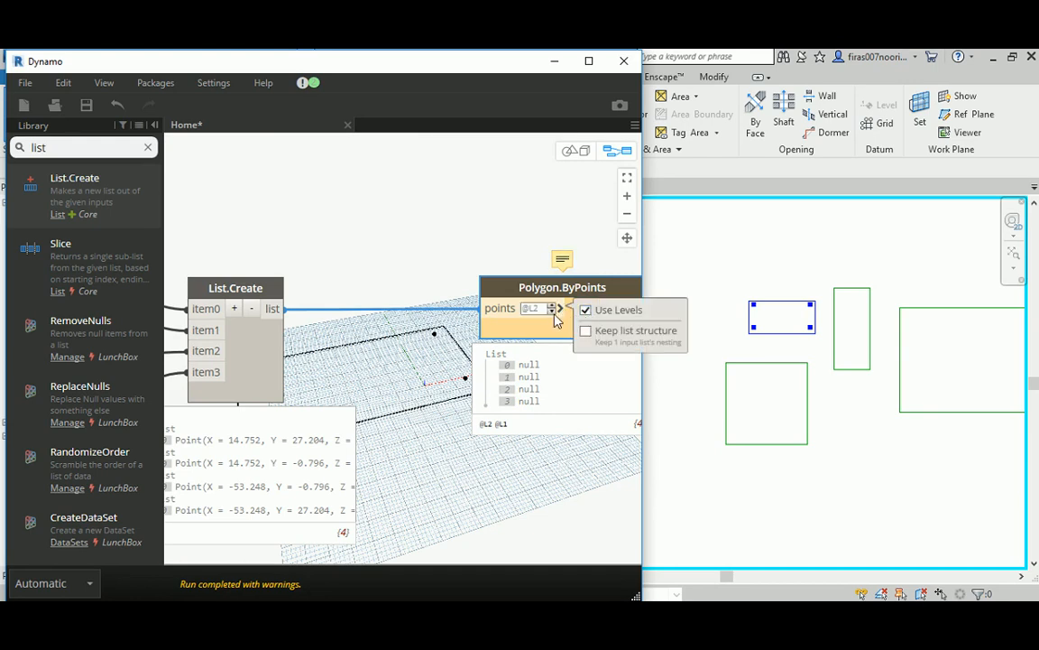
{"action": "left_click", "coordinate": [552, 312]}
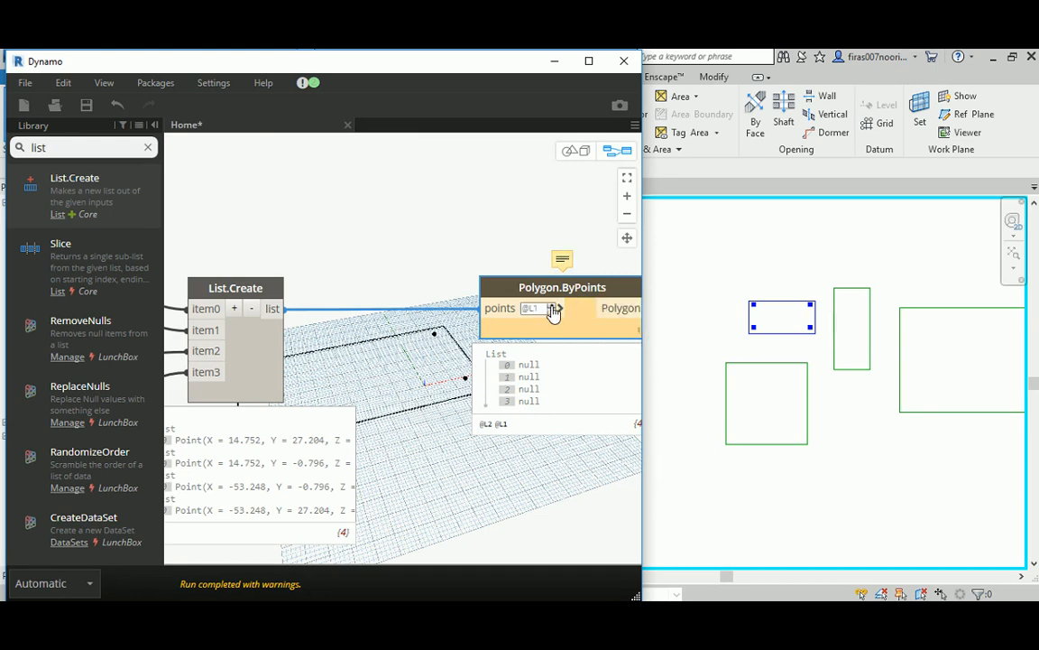
{"action": "left_click", "coordinate": [559, 309]}
{"action": "left_click", "coordinate": [586, 330]}
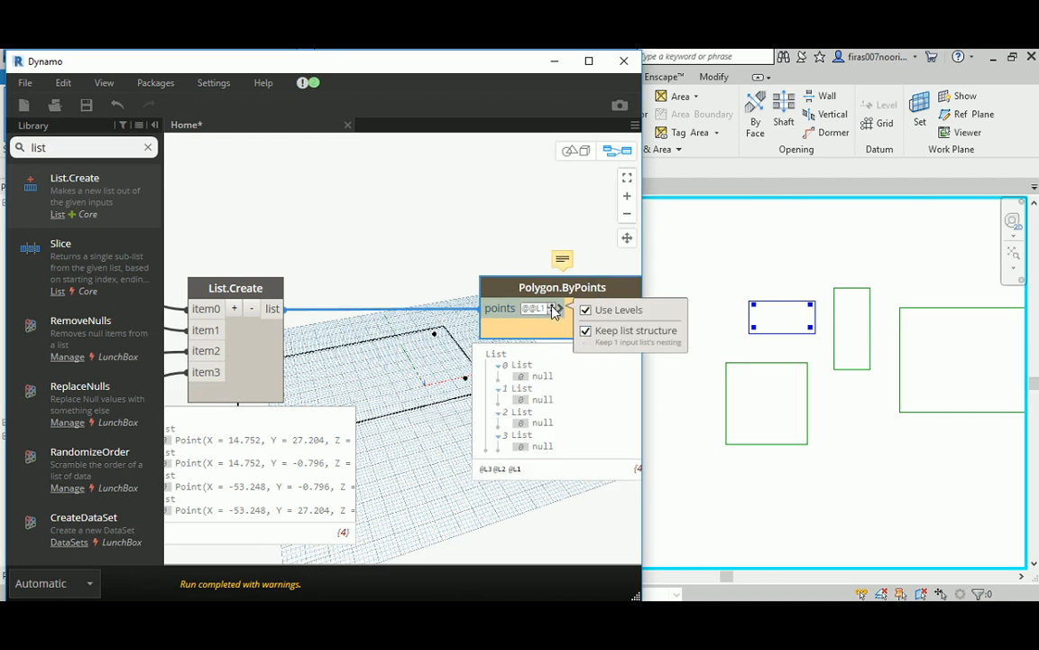
{"action": "left_click", "coordinate": [552, 305]}
{"action": "left_click", "coordinate": [552, 304]}
{"action": "left_click", "coordinate": [561, 309]}
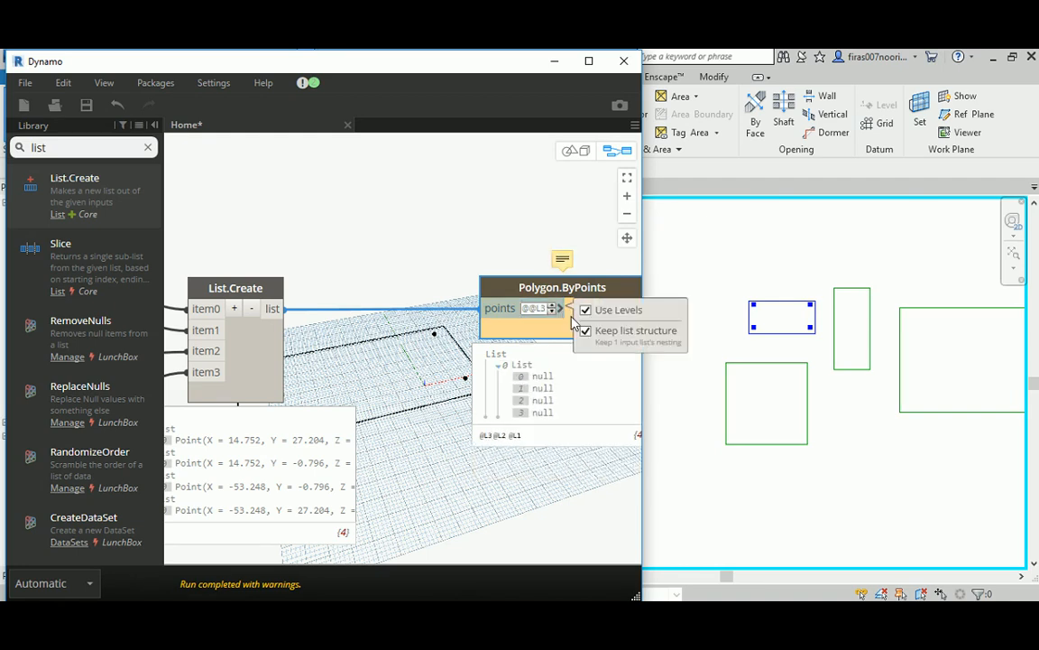
{"action": "left_click", "coordinate": [581, 332]}
{"action": "left_click", "coordinate": [563, 308]}
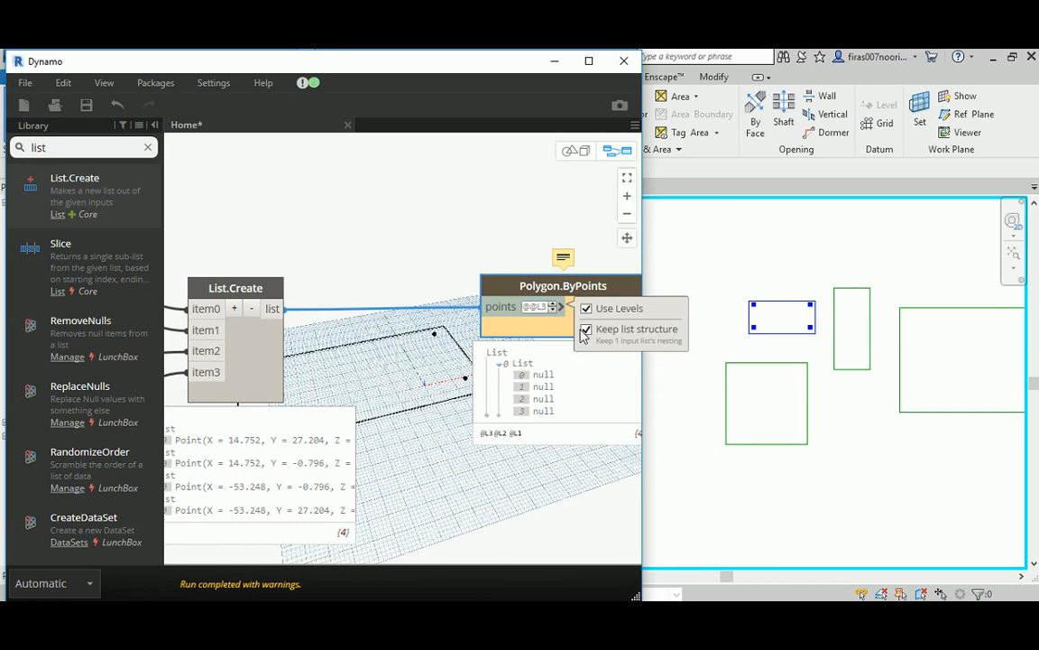
{"action": "left_click", "coordinate": [586, 330]}
{"action": "left_click", "coordinate": [586, 308]}
Add the BuiltIn Flatten node and place it above the wire between List.Create and Polygon.ByPoints.
{"action": "scroll", "coordinate": [364, 238], "scroll_direction": "down", "scroll_amount": 3}
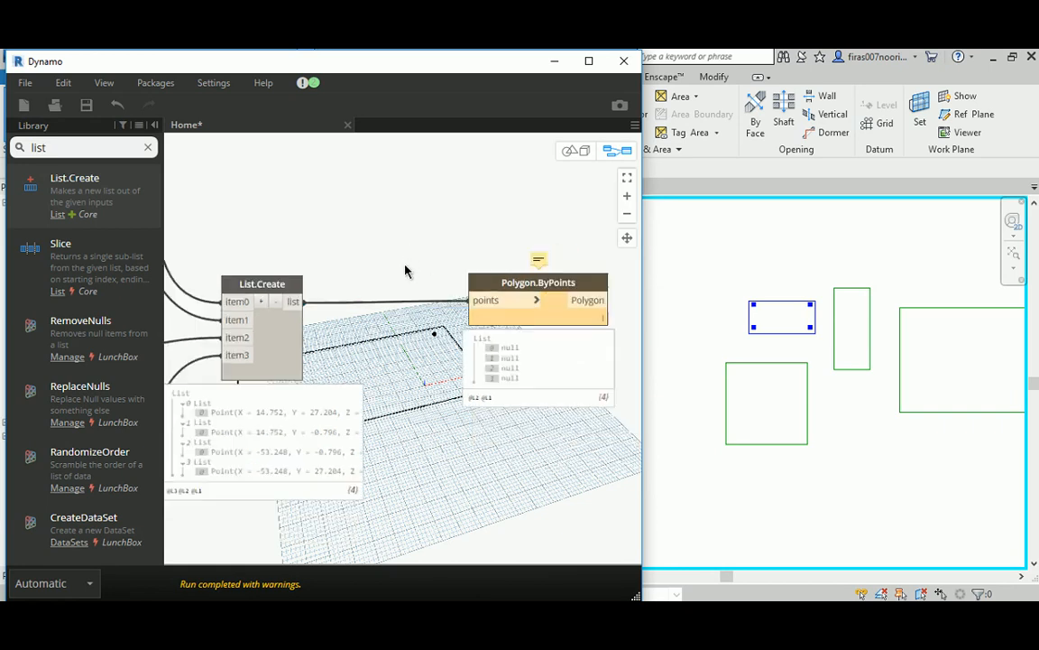
{"action": "double_click", "coordinate": [38, 147]}
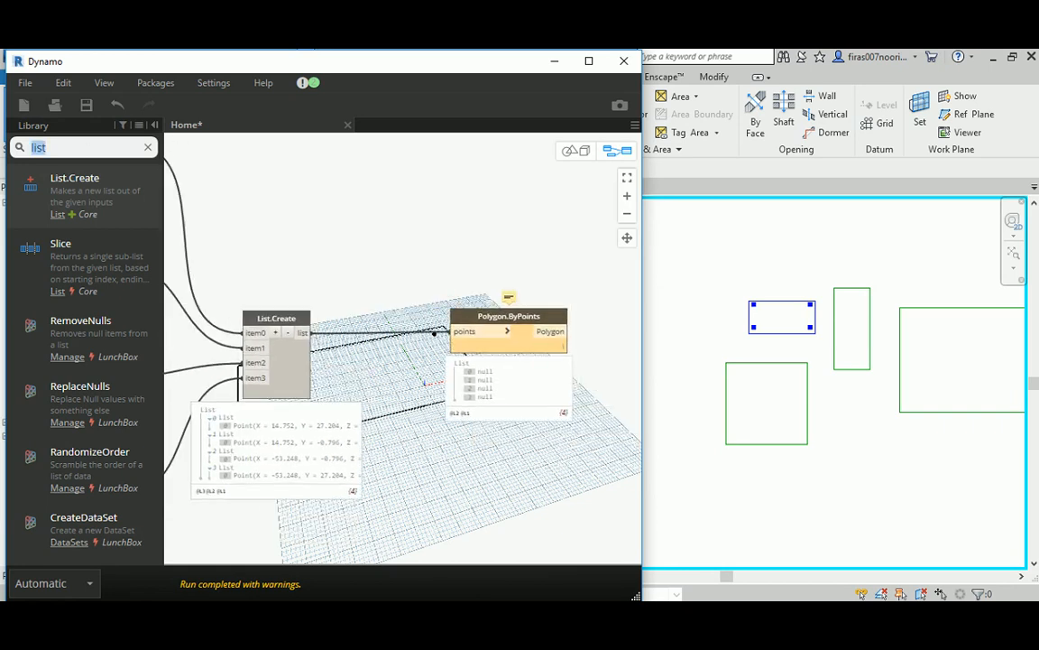
{"action": "type", "text": "flat"}
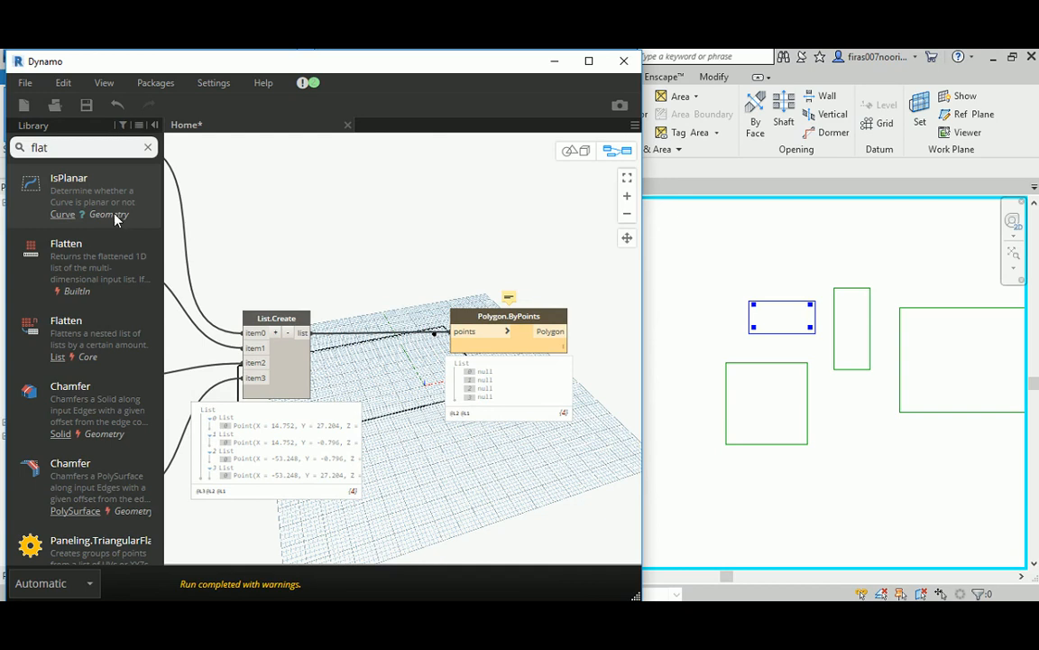
{"action": "left_click", "coordinate": [132, 239]}
{"action": "left_click_drag", "start_coordinate": [428, 368], "coordinate": [368, 262]}
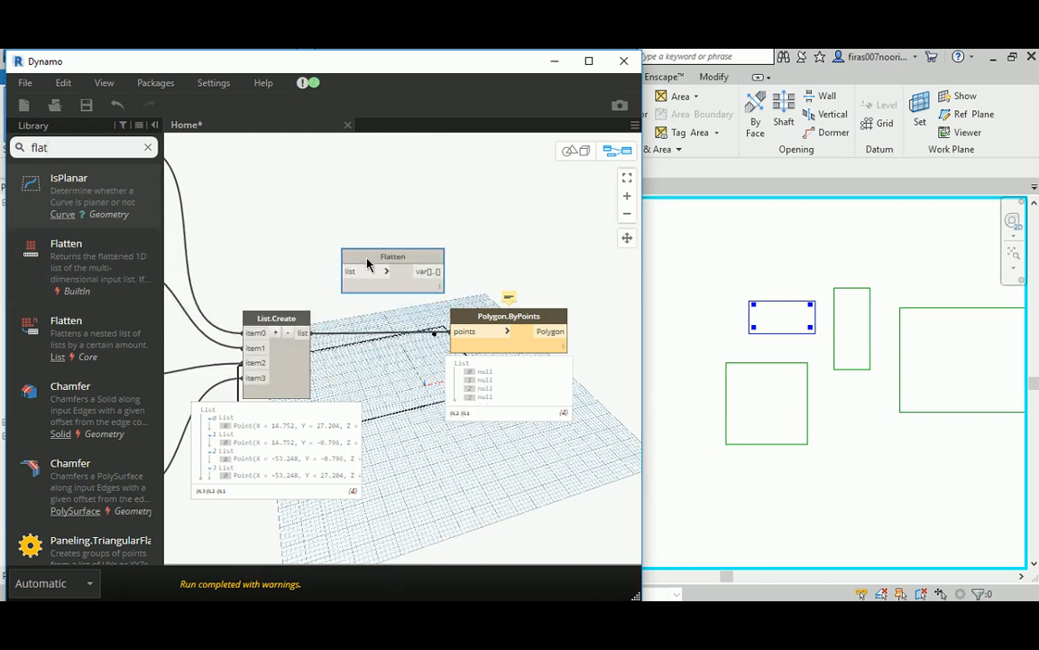
Route the List.Create output through Flatten into the Polygon.ByPoints points input, align the nodes and pin the Flatten preview.
{"action": "left_click", "coordinate": [303, 333]}
{"action": "left_click", "coordinate": [350, 271]}
{"action": "left_click", "coordinate": [431, 273]}
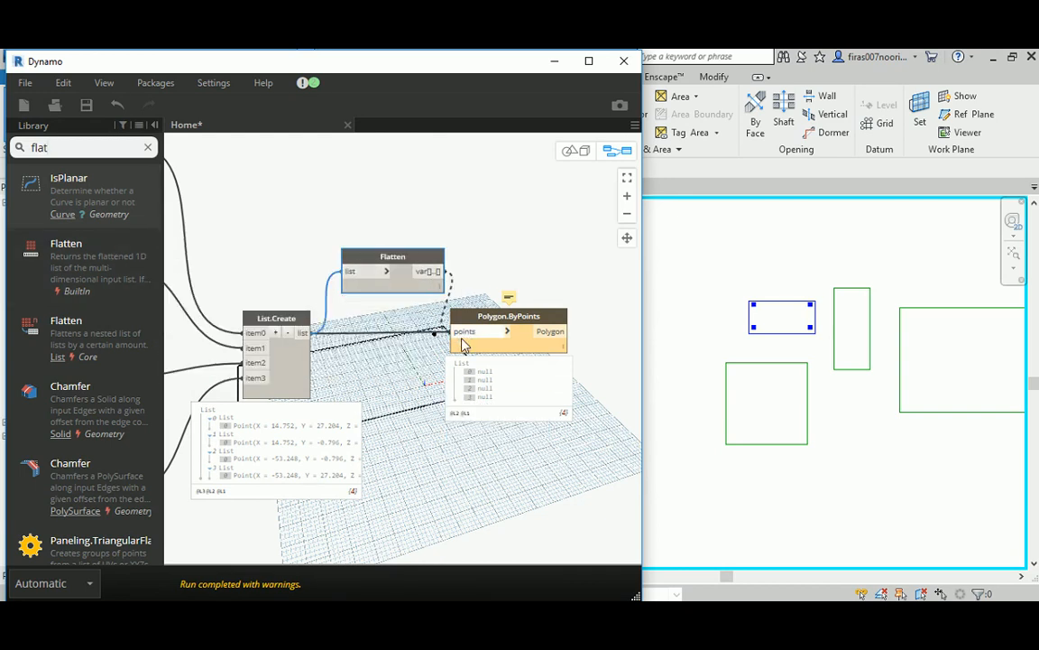
{"action": "left_click", "coordinate": [457, 332]}
{"action": "left_click_drag", "start_coordinate": [506, 317], "coordinate": [569, 315]}
{"action": "left_click_drag", "start_coordinate": [399, 261], "coordinate": [421, 320]}
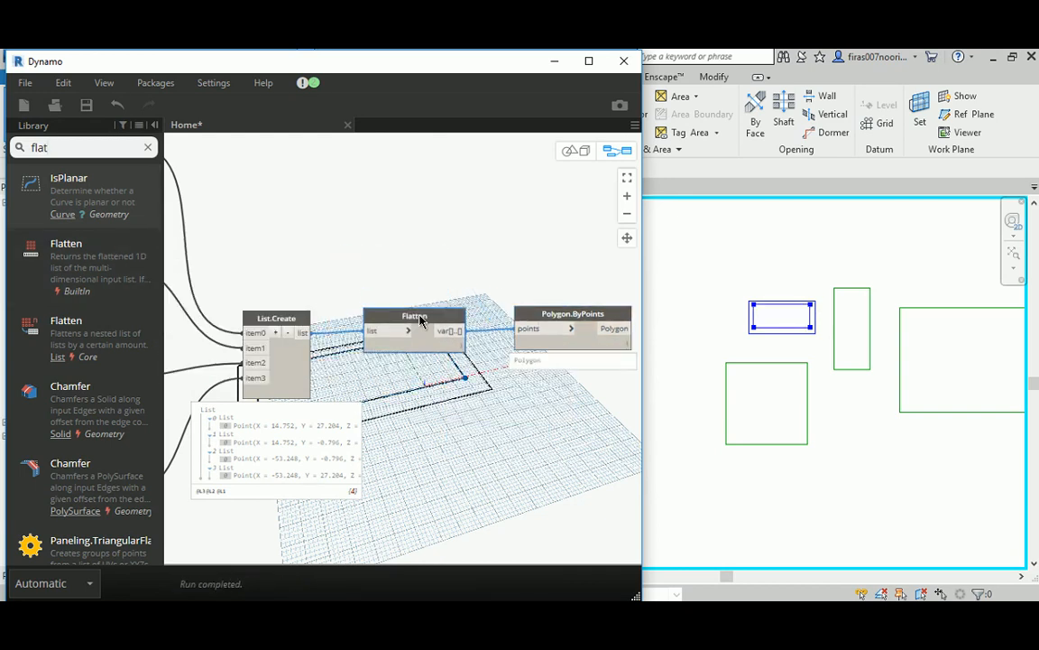
{"action": "mouse_move", "coordinate": [453, 370]}
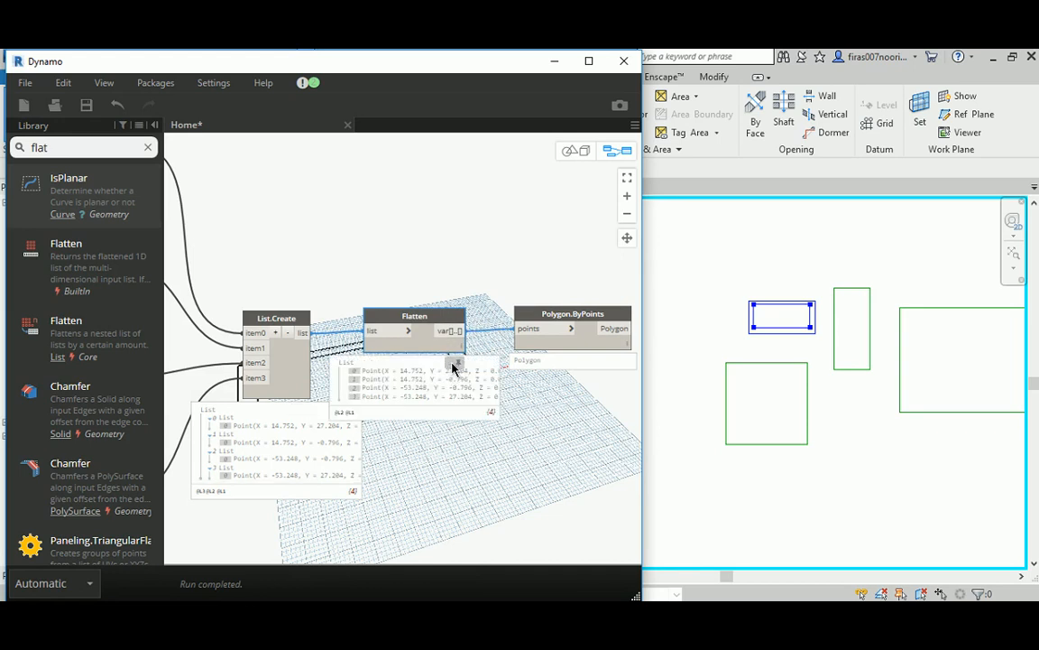
{"action": "left_click", "coordinate": [453, 365]}
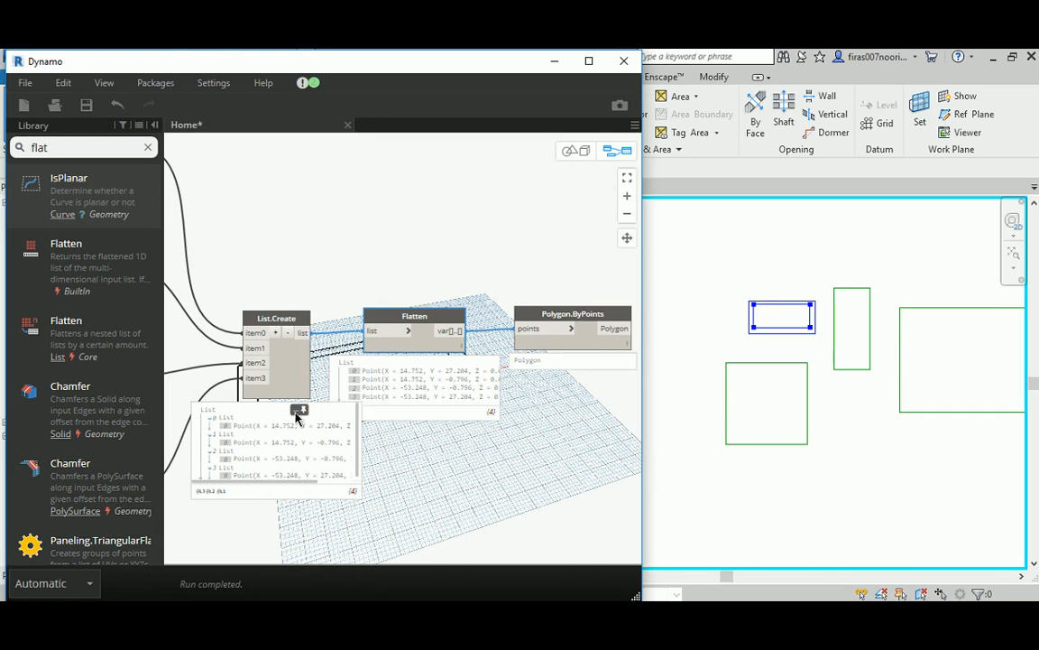
Unpin the Flatten preview and move Polygon.ByPoints slightly farther away from the Flatten node.
{"action": "left_click", "coordinate": [453, 364]}
{"action": "middle_click_drag", "start_coordinate": [305, 305], "coordinate": [167, 300]}
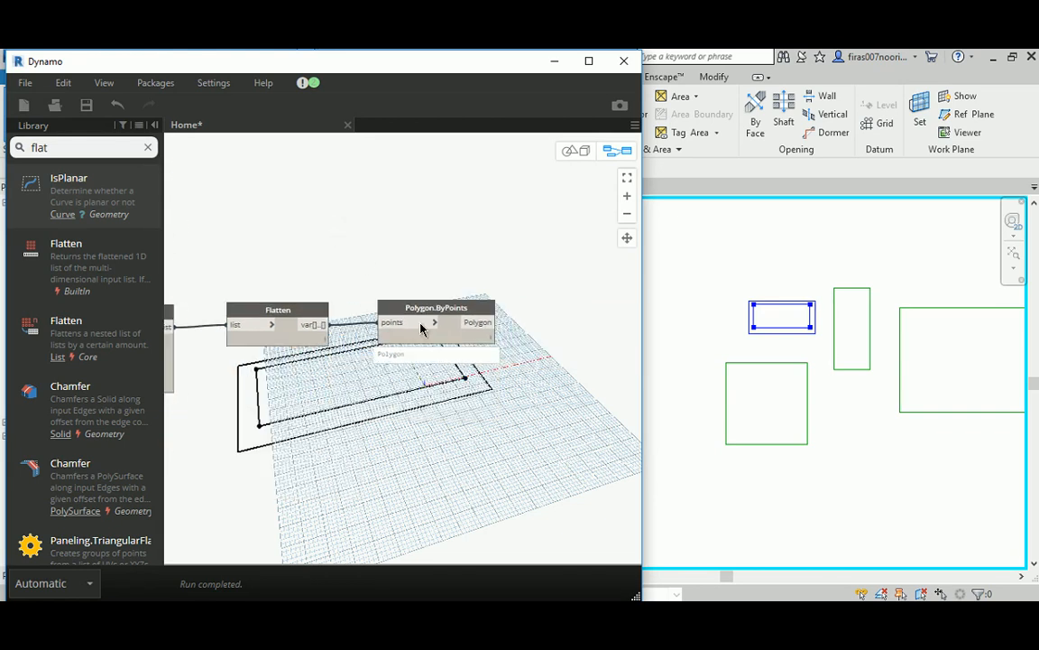
{"action": "left_click_drag", "start_coordinate": [414, 312], "coordinate": [449, 307]}
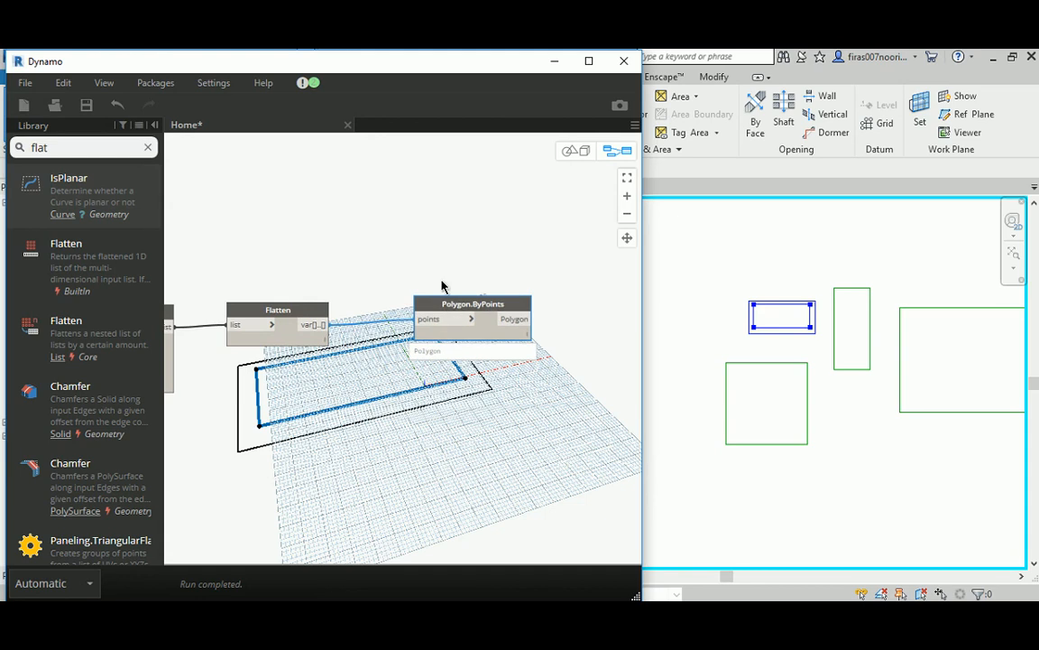
{"action": "left_click", "coordinate": [438, 281]}
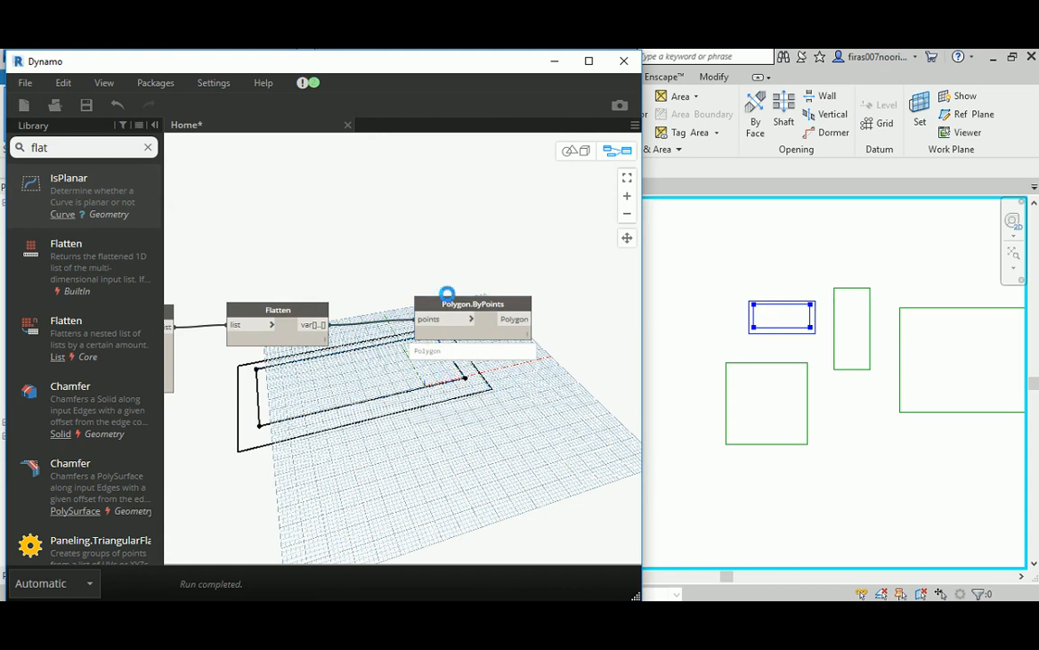
Set the North Offset slider to 6 and the East Offset slider to 4.
{"action": "scroll", "coordinate": [446, 308], "scroll_direction": "down", "scroll_amount": 5}
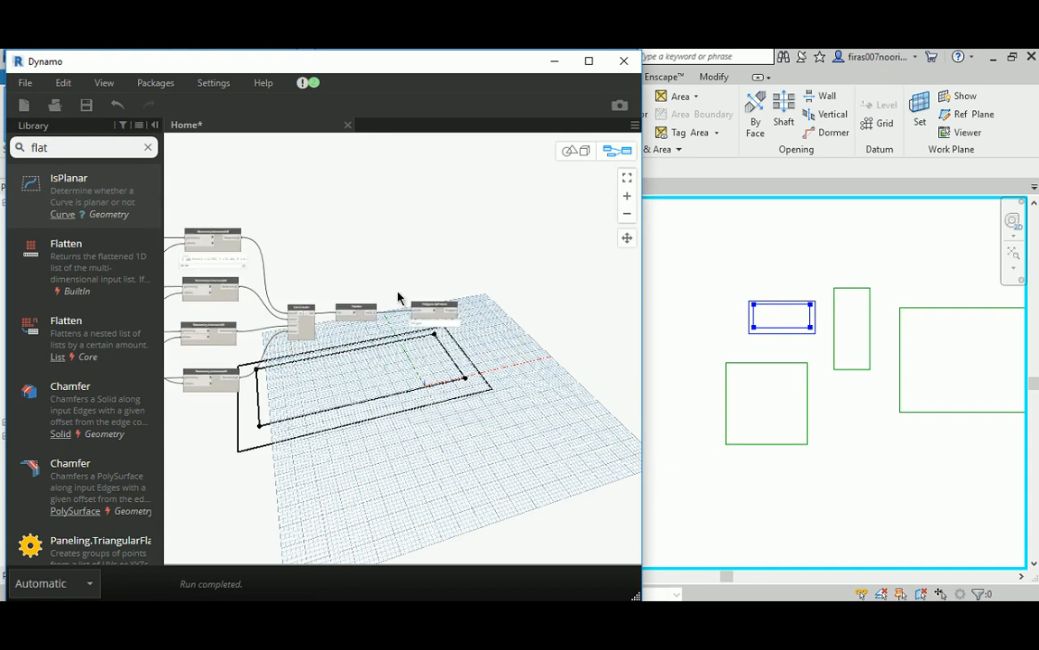
{"action": "scroll", "coordinate": [410, 379], "scroll_direction": "up", "scroll_amount": 6}
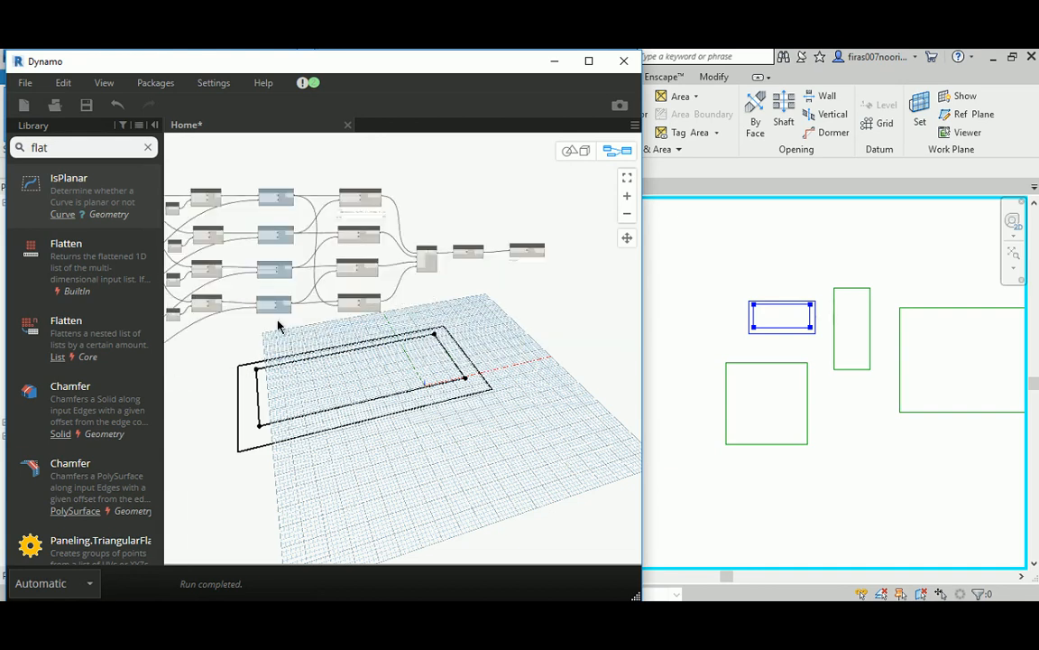
{"action": "scroll", "coordinate": [359, 299], "scroll_direction": "up", "scroll_amount": 5}
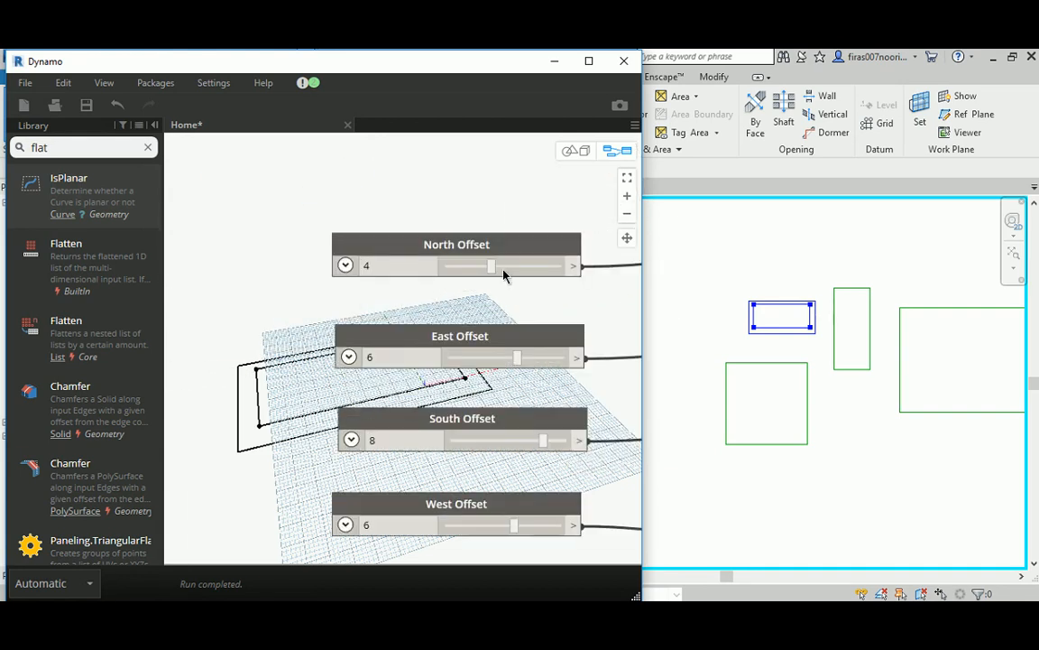
{"action": "left_click_drag", "start_coordinate": [395, 267], "coordinate": [349, 270]}
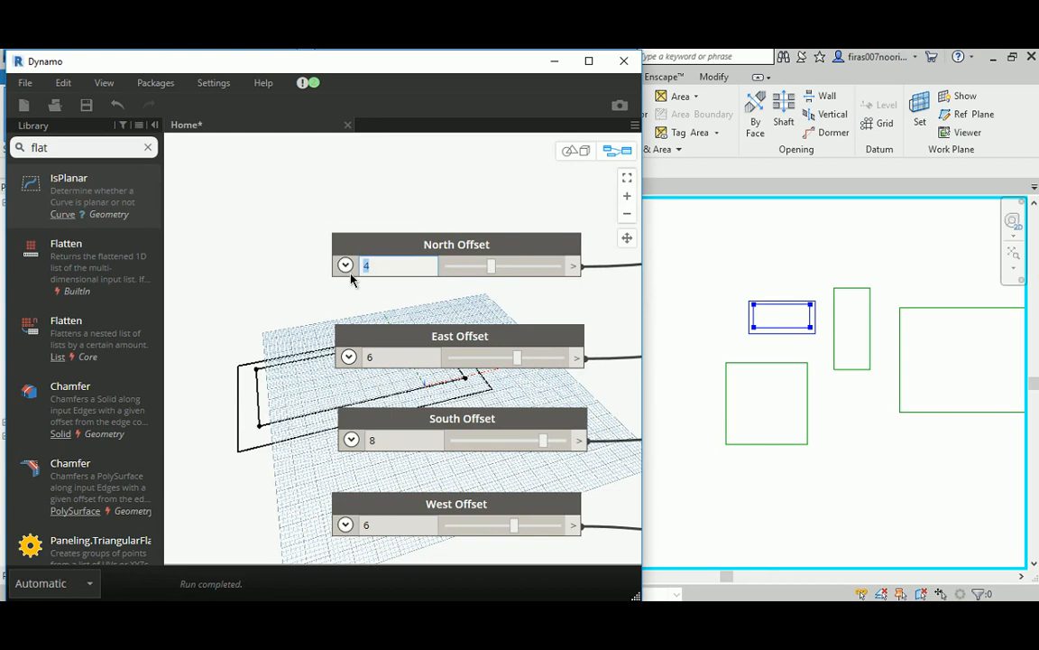
{"action": "type", "text": "6"}
{"action": "key", "text": "Return"}
{"action": "left_click_drag", "start_coordinate": [378, 360], "coordinate": [355, 363]}
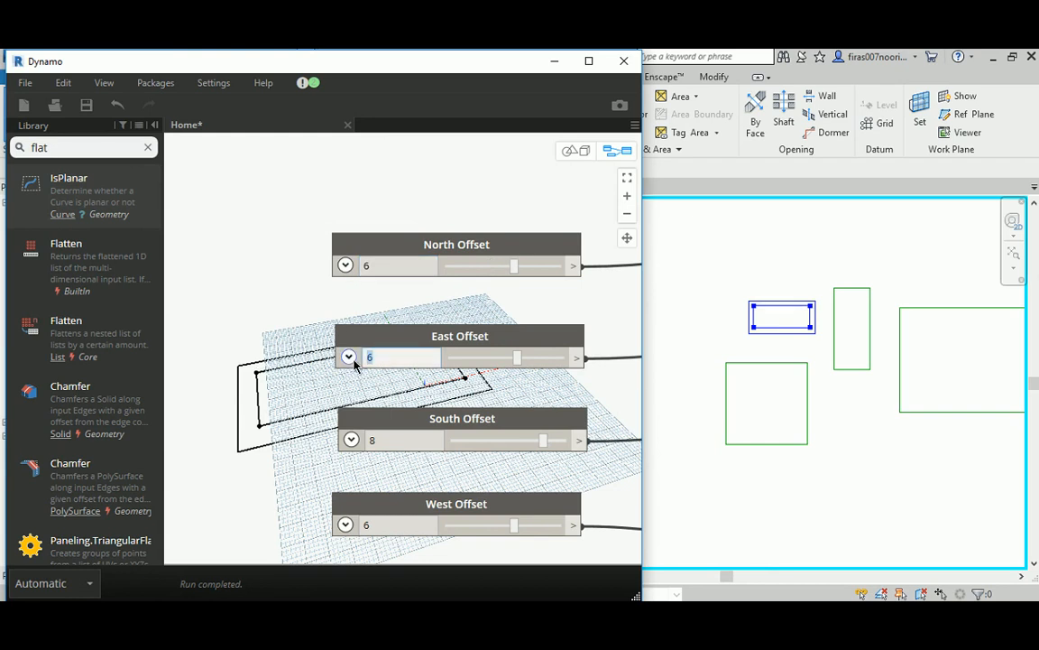
{"action": "type", "text": "4"}
{"action": "key", "text": "Return"}
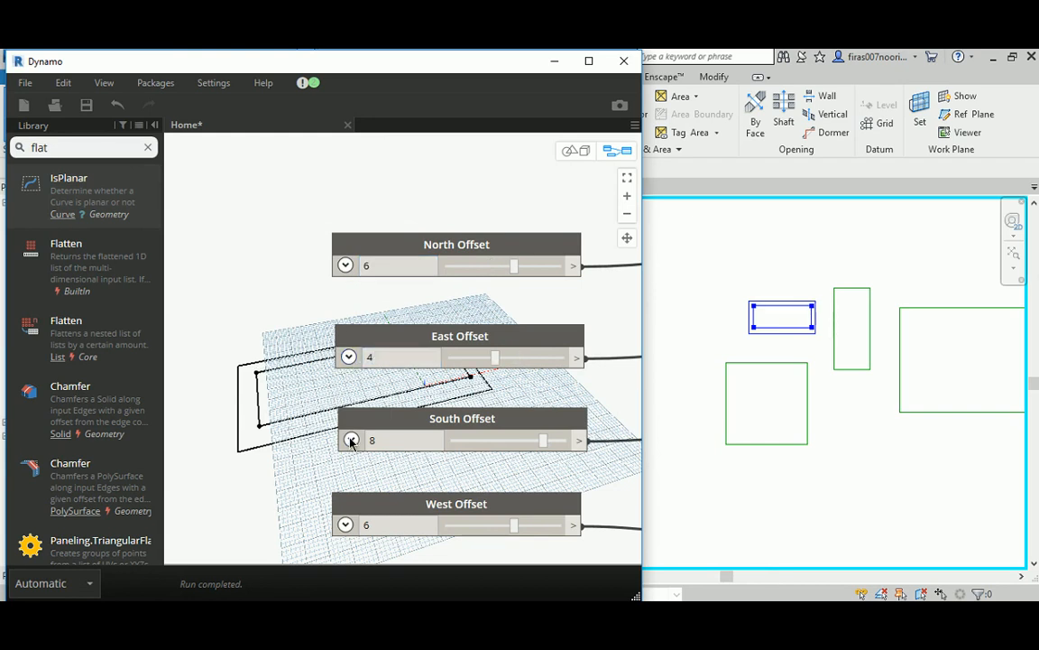
Set the West Offset slider to 4 and re-enter 8 for the South Offset slider.
{"action": "left_click_drag", "start_coordinate": [384, 529], "coordinate": [343, 526]}
{"action": "type", "text": "4"}
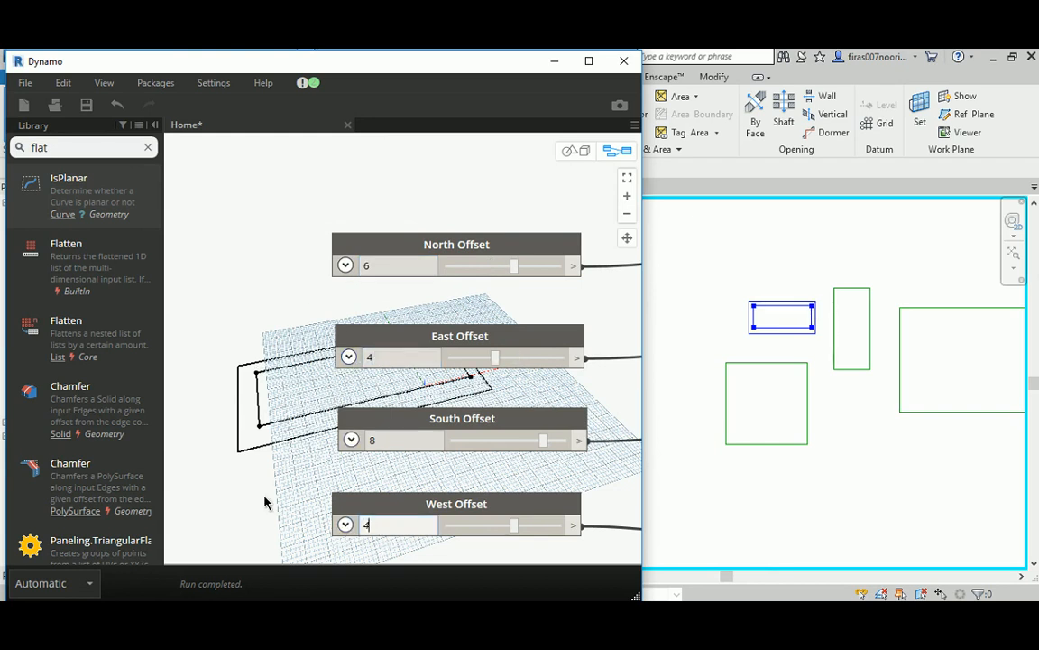
{"action": "key", "text": "Return"}
{"action": "left_click_drag", "start_coordinate": [380, 444], "coordinate": [341, 456]}
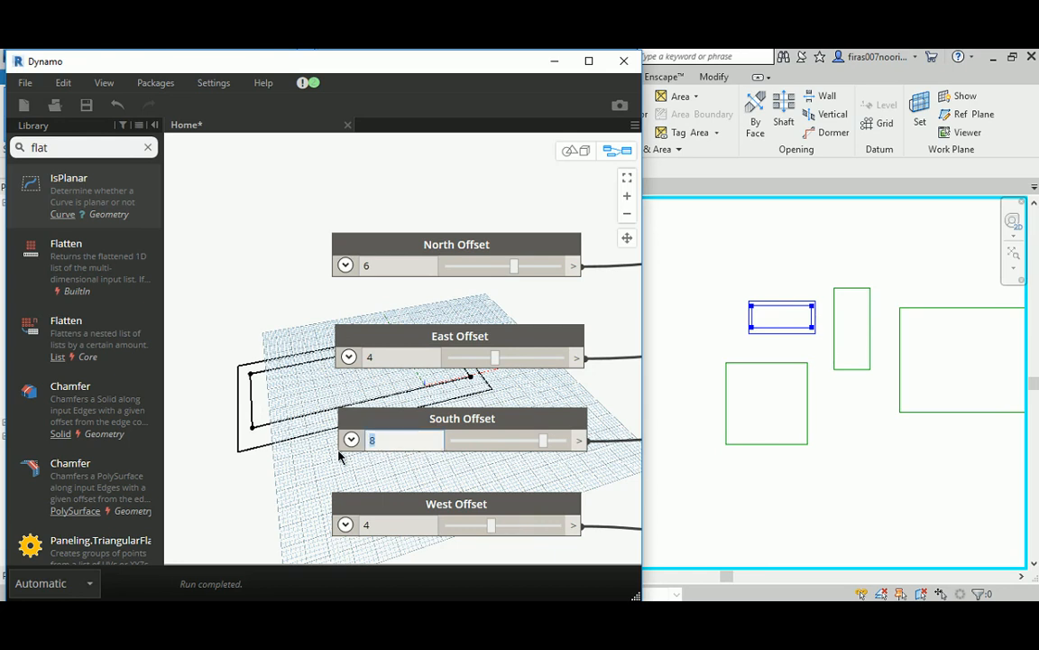
{"action": "type", "text": "6"}
{"action": "key", "text": "Return"}
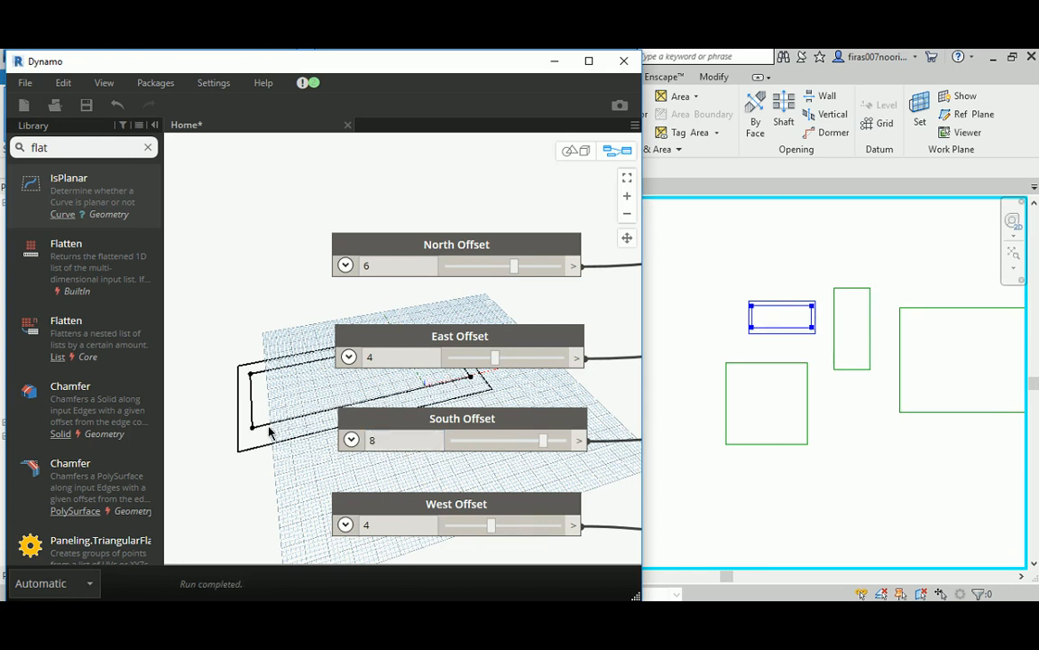
Move the node block from the List.GetItemAtIndex nodes through Polygon.ByPoints down to the level of the offset sliders.
{"action": "scroll", "coordinate": [256, 431], "scroll_direction": "down", "scroll_amount": 5}
{"action": "middle_click_drag", "start_coordinate": [459, 418], "coordinate": [355, 378]}
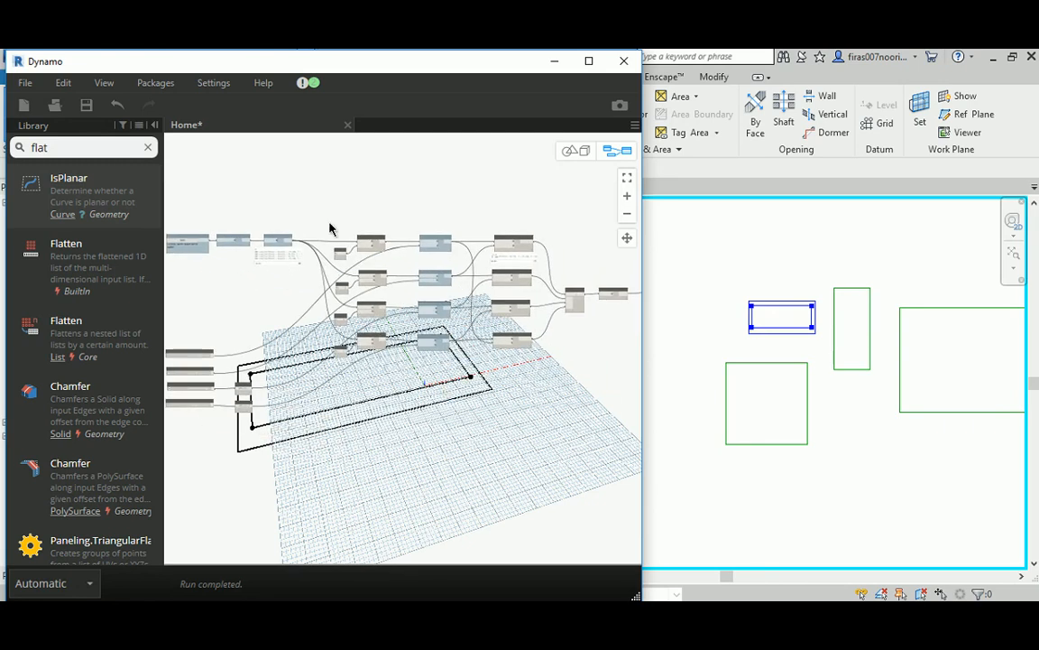
{"action": "scroll", "coordinate": [313, 246], "scroll_direction": "down", "scroll_amount": 2}
{"action": "left_click_drag", "start_coordinate": [323, 216], "coordinate": [512, 344]}
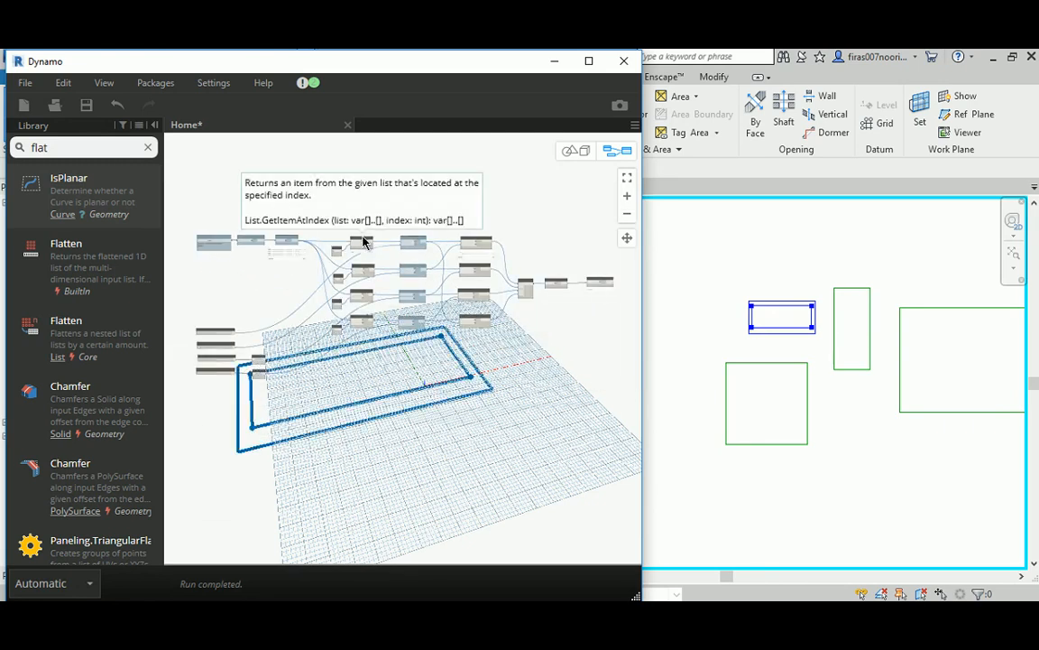
{"action": "left_click_drag", "start_coordinate": [363, 242], "coordinate": [367, 316]}
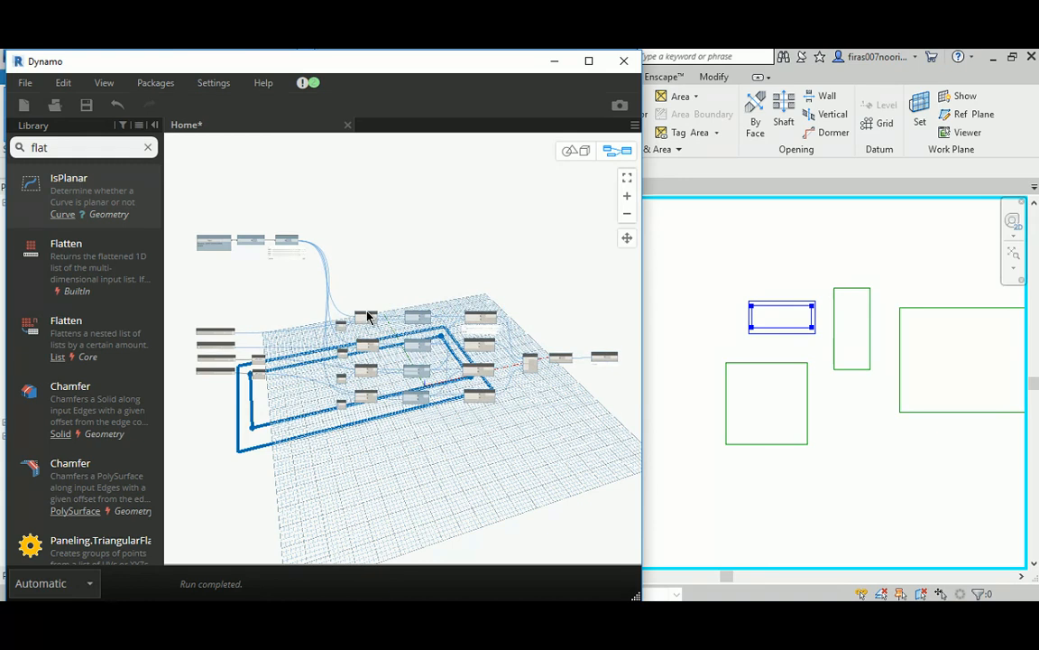
Select the List.GetItemAtIndex node with index 0 to highlight its boundary line in the geometry preview.
{"action": "scroll", "coordinate": [316, 323], "scroll_direction": "up", "scroll_amount": 5}
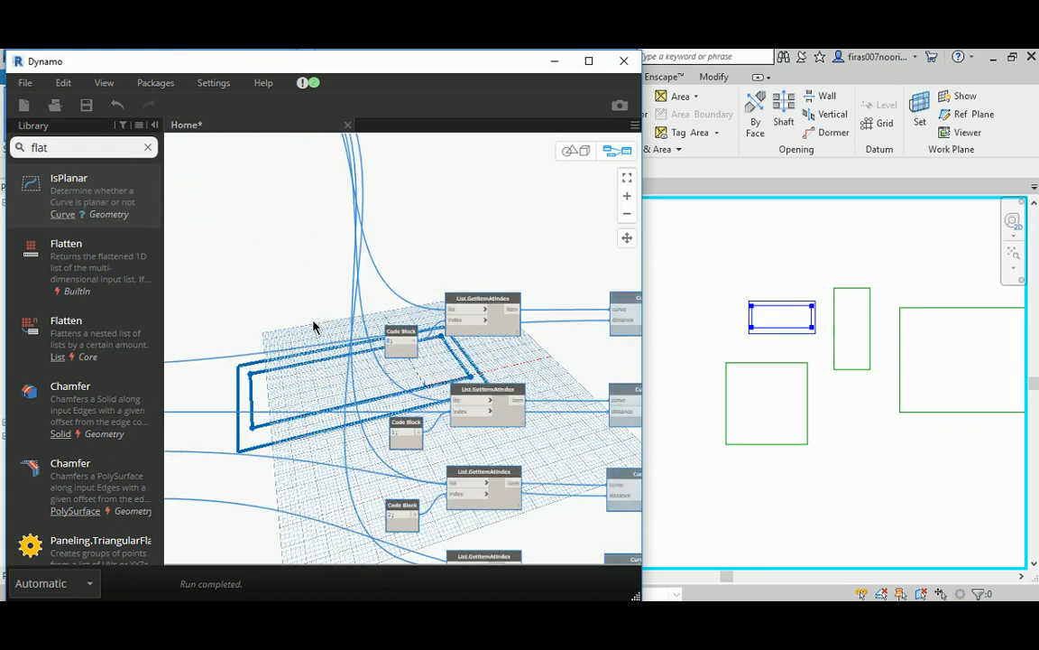
{"action": "scroll", "coordinate": [548, 268], "scroll_direction": "up", "scroll_amount": 2}
{"action": "left_click", "coordinate": [548, 268]}
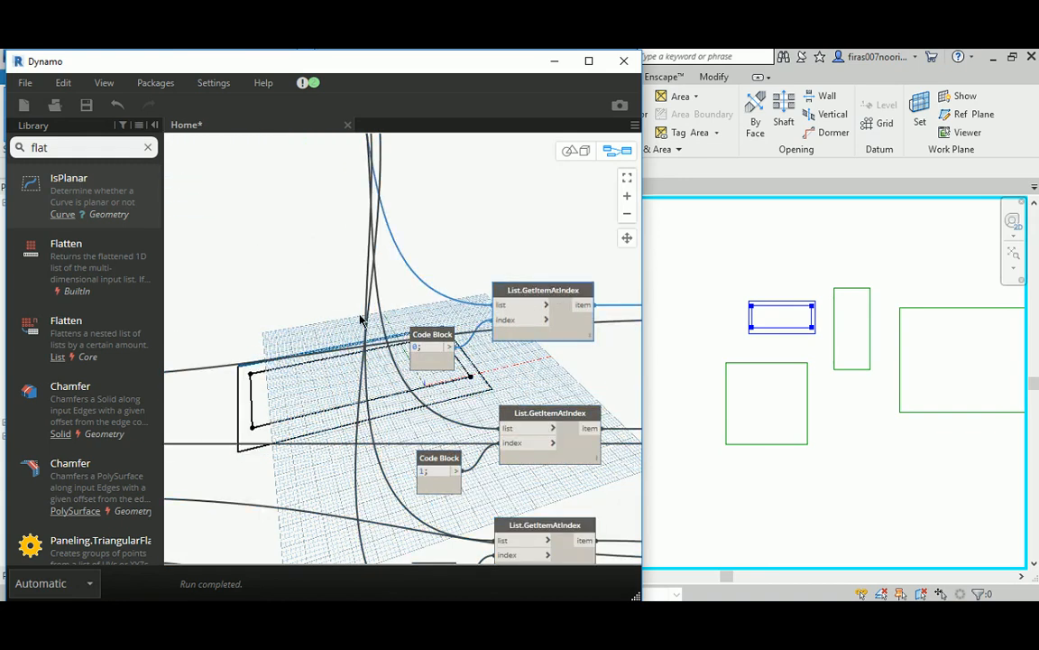
Select the offset sliders and all nodes through Polygon.ByPoints and move them slightly down from the upper node row.
{"action": "scroll", "coordinate": [271, 244], "scroll_direction": "down", "scroll_amount": 5}
{"action": "scroll", "coordinate": [243, 244], "scroll_direction": "up", "scroll_amount": 2}
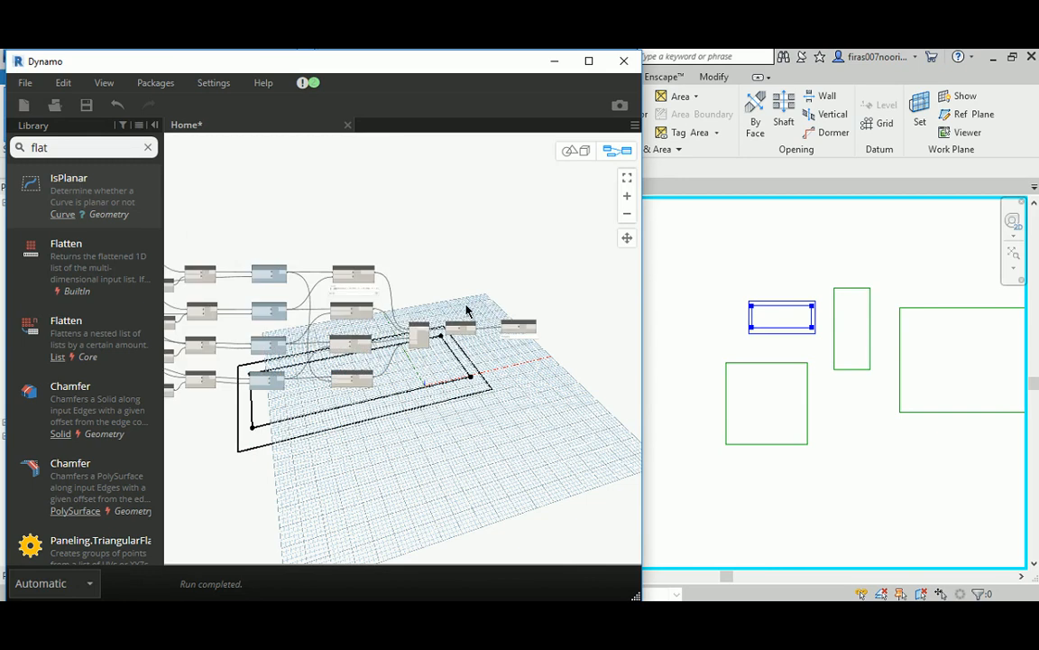
{"action": "scroll", "coordinate": [270, 240], "scroll_direction": "up", "scroll_amount": 2}
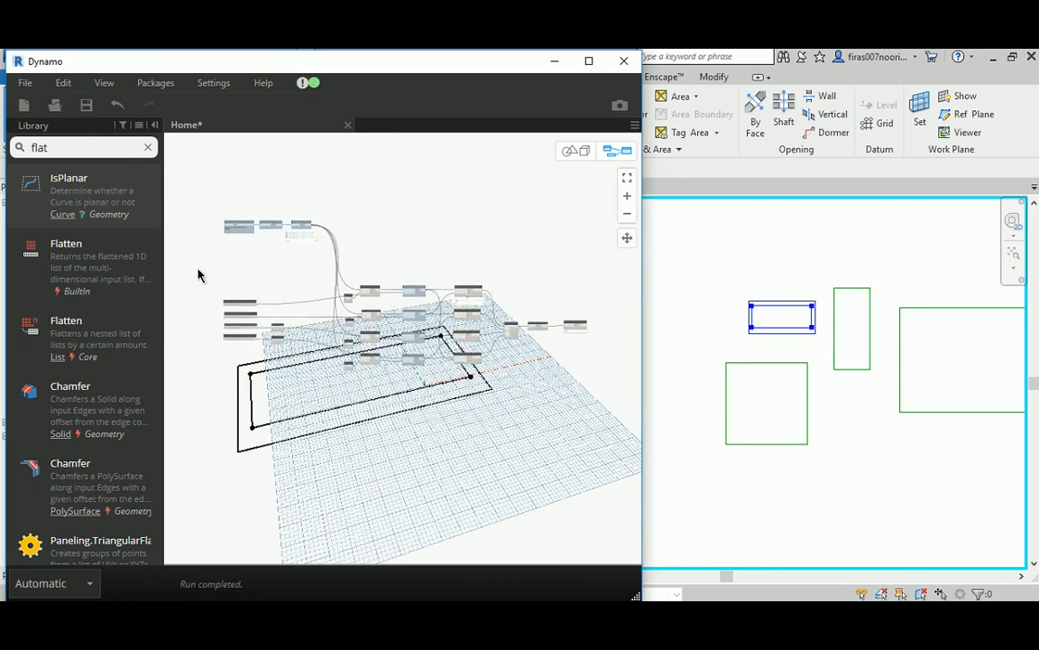
{"action": "left_click_drag", "start_coordinate": [200, 271], "coordinate": [580, 352]}
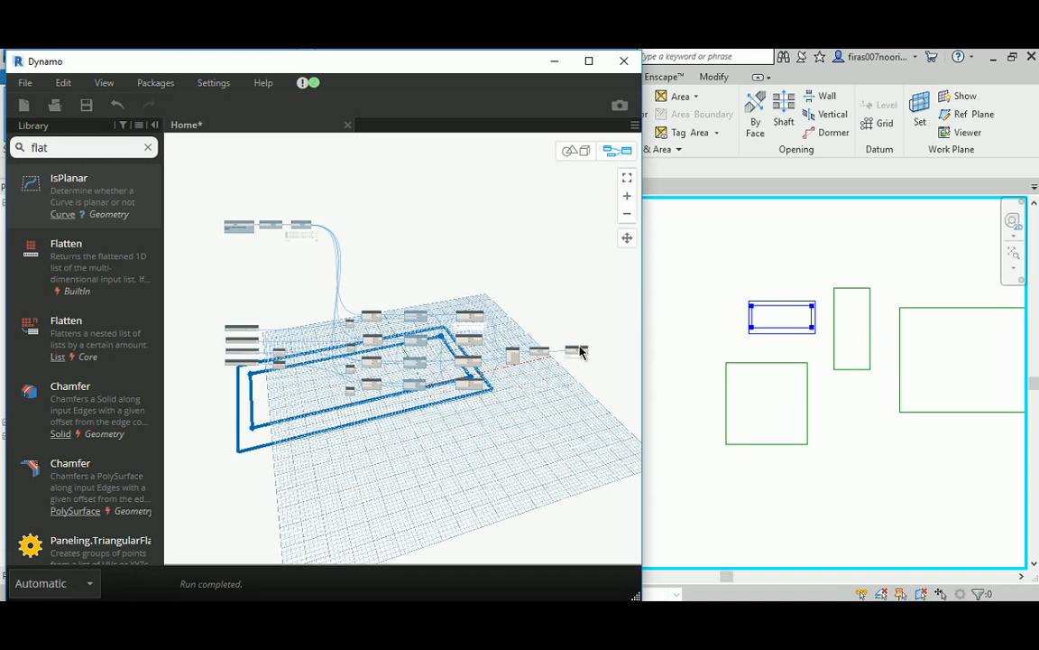
{"action": "left_click", "coordinate": [576, 323]}
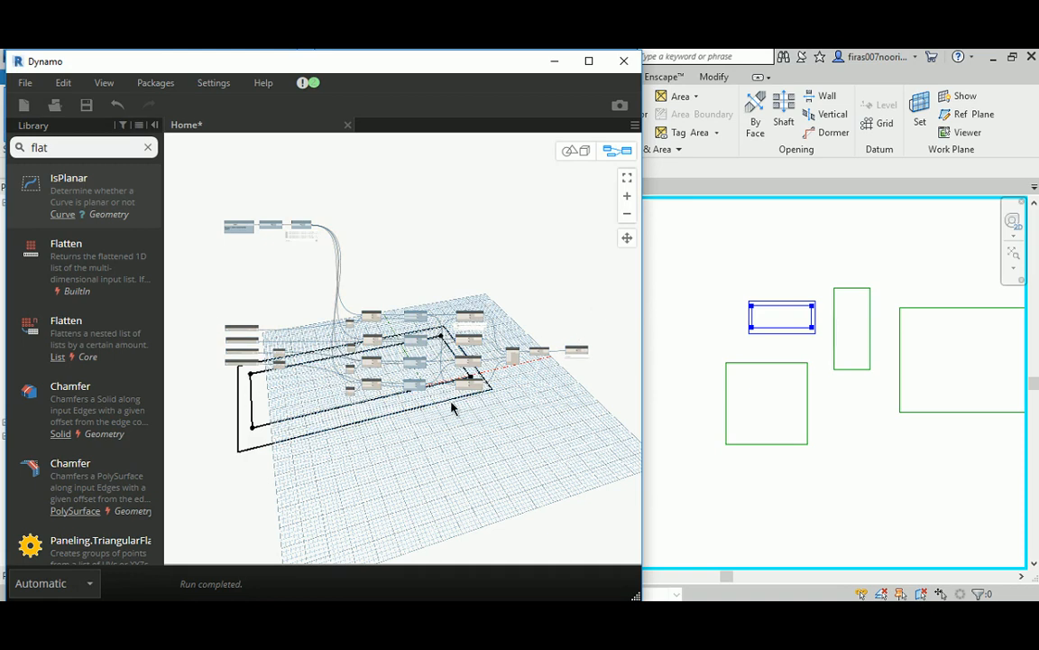
Search the library for curve.extrude and add the ExtrudeAsSolid (distance) node near Polygon.ByPoints.
{"action": "scroll", "coordinate": [593, 336], "scroll_direction": "up", "scroll_amount": 5}
{"action": "scroll", "coordinate": [366, 262], "scroll_direction": "up", "scroll_amount": 4}
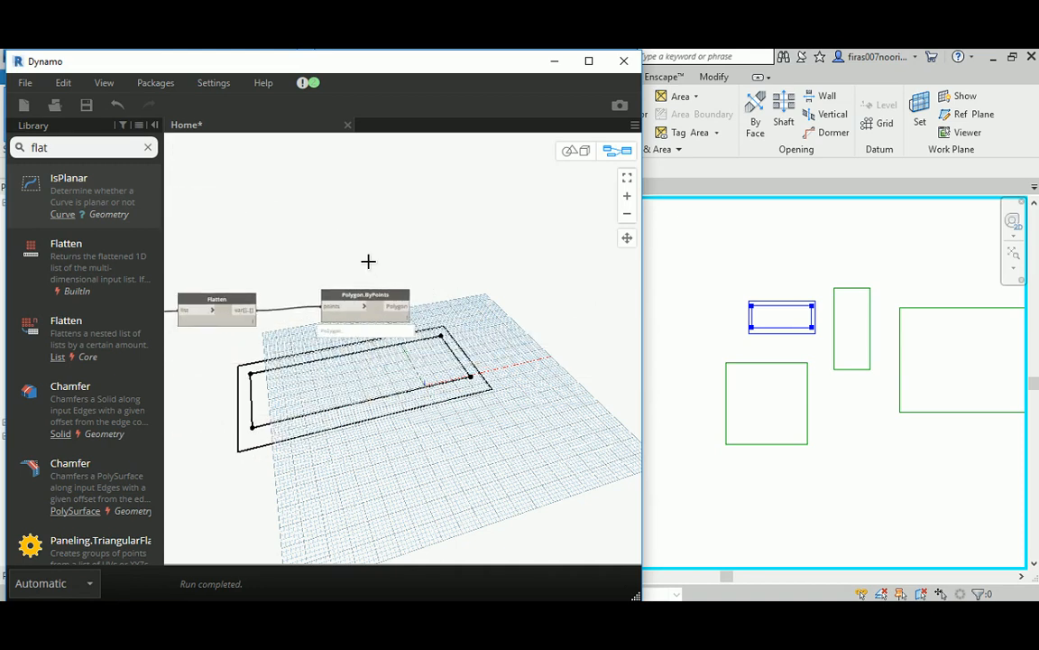
{"action": "left_click", "coordinate": [357, 311]}
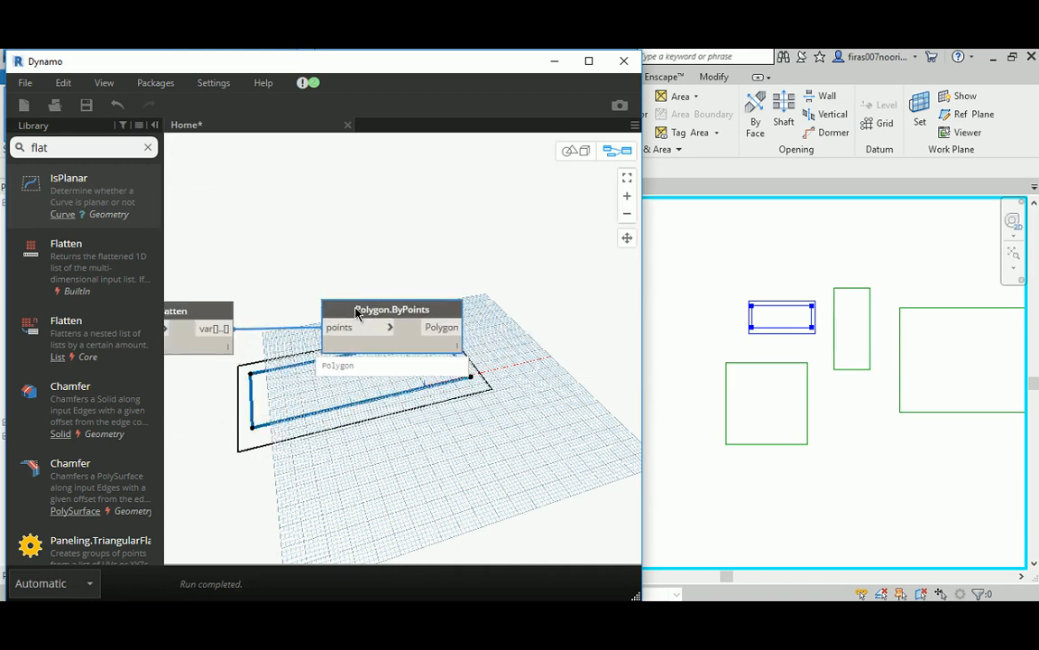
{"action": "left_click", "coordinate": [463, 303]}
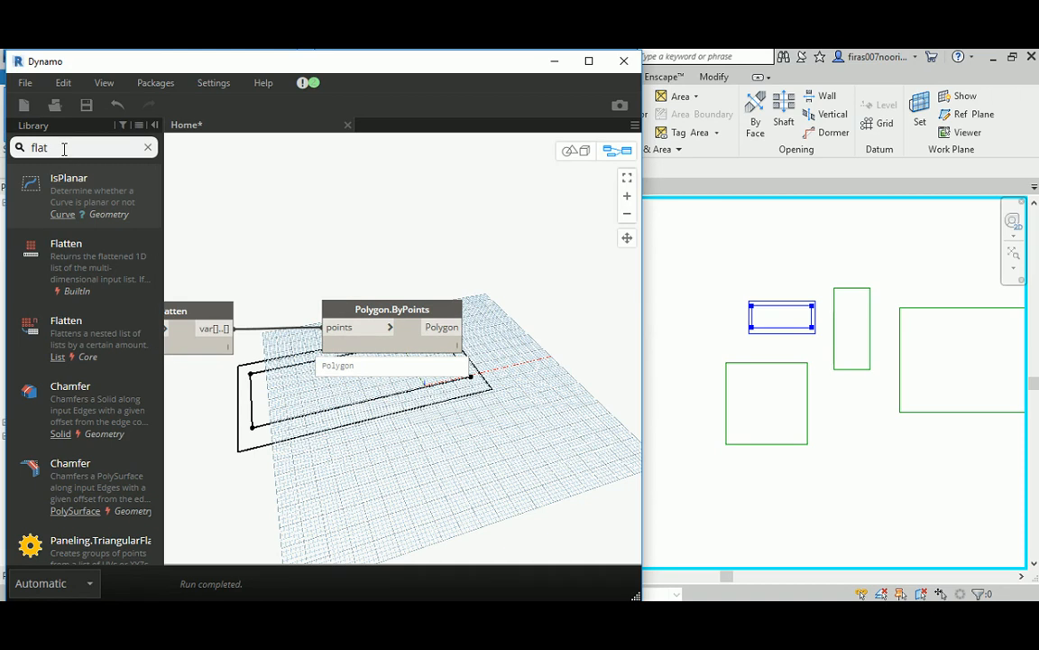
{"action": "left_click_drag", "start_coordinate": [63, 148], "coordinate": [13, 155]}
{"action": "type", "text": "curve.extrude"}
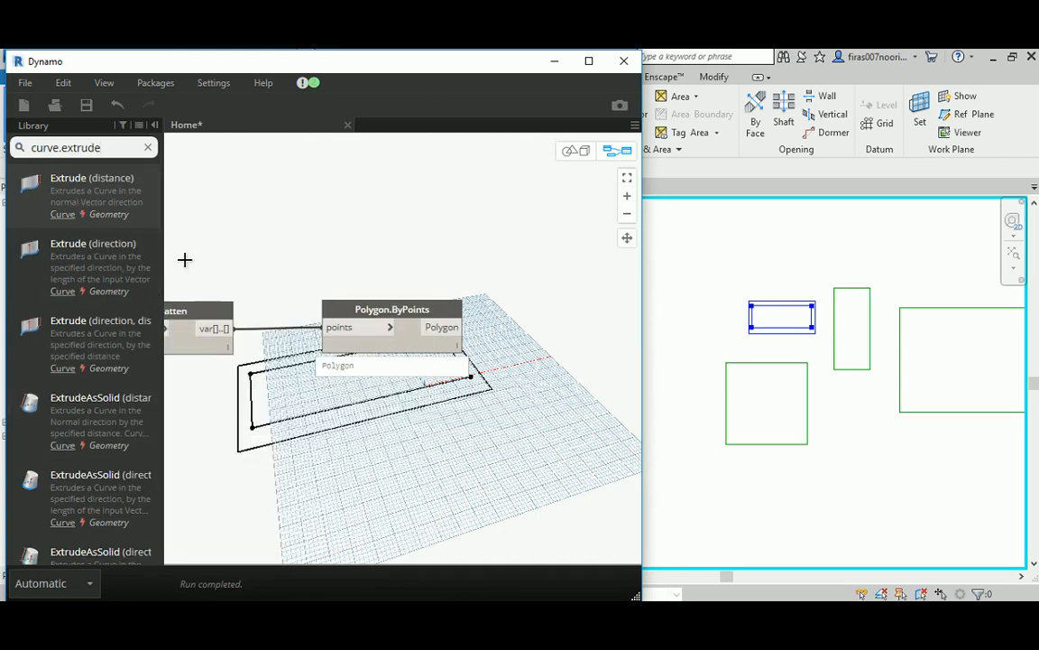
{"action": "left_click_drag", "start_coordinate": [164, 256], "coordinate": [217, 255]}
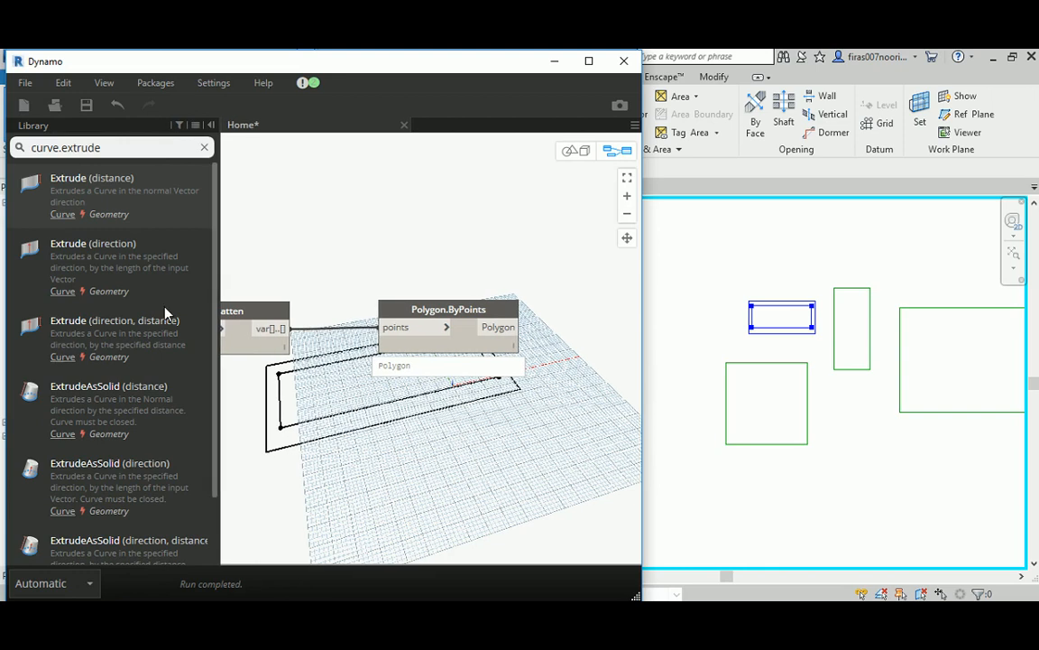
{"action": "mouse_move", "coordinate": [105, 197]}
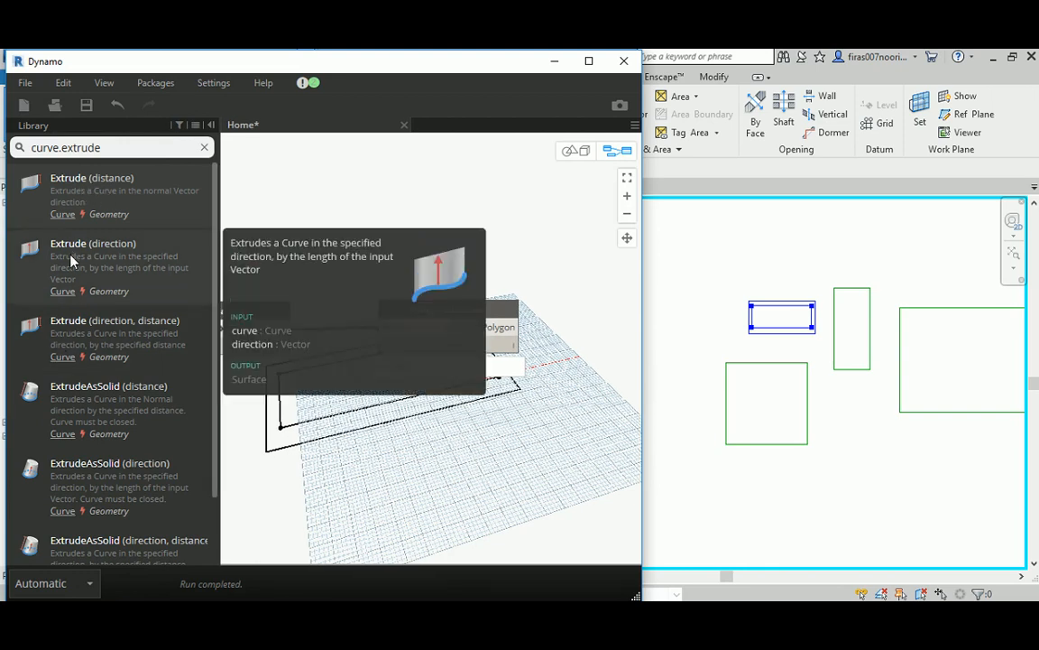
{"action": "mouse_move", "coordinate": [72, 329]}
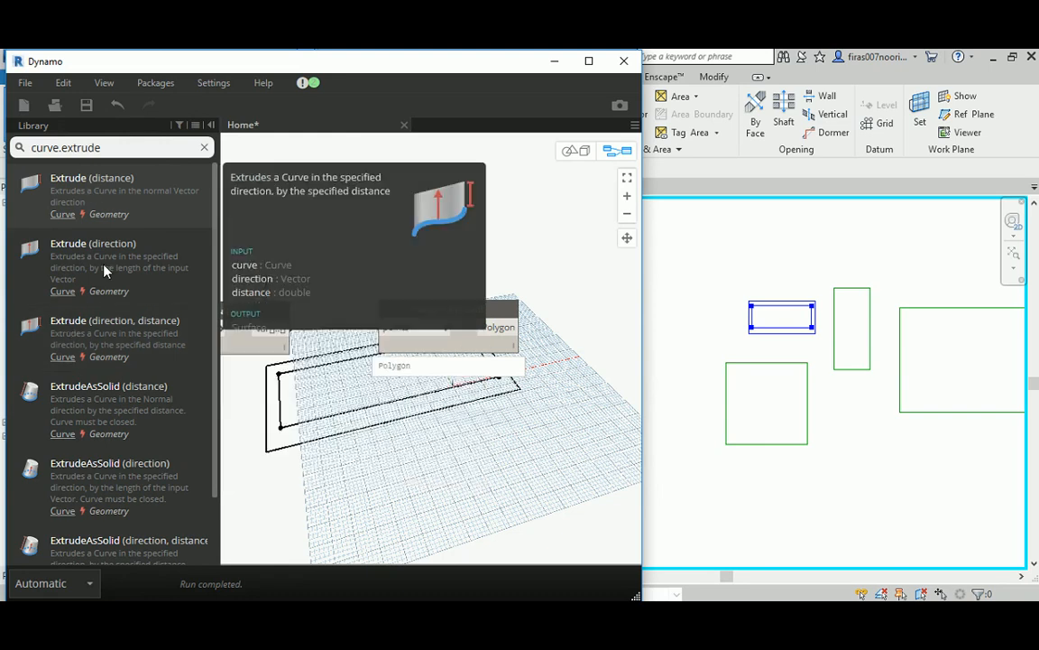
{"action": "mouse_move", "coordinate": [93, 408]}
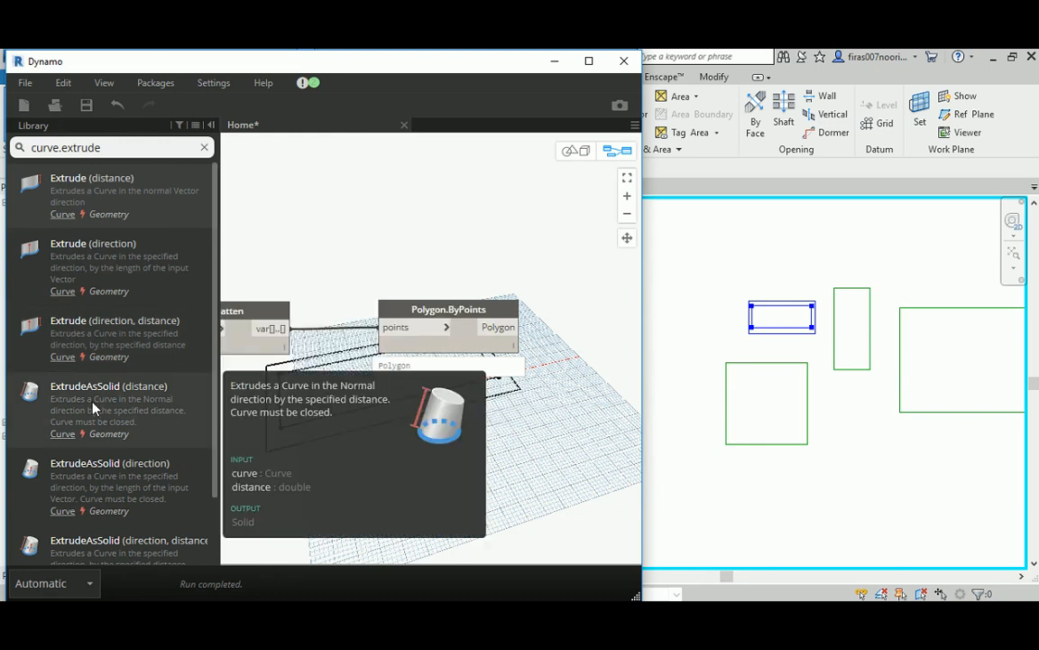
{"action": "left_click", "coordinate": [93, 408]}
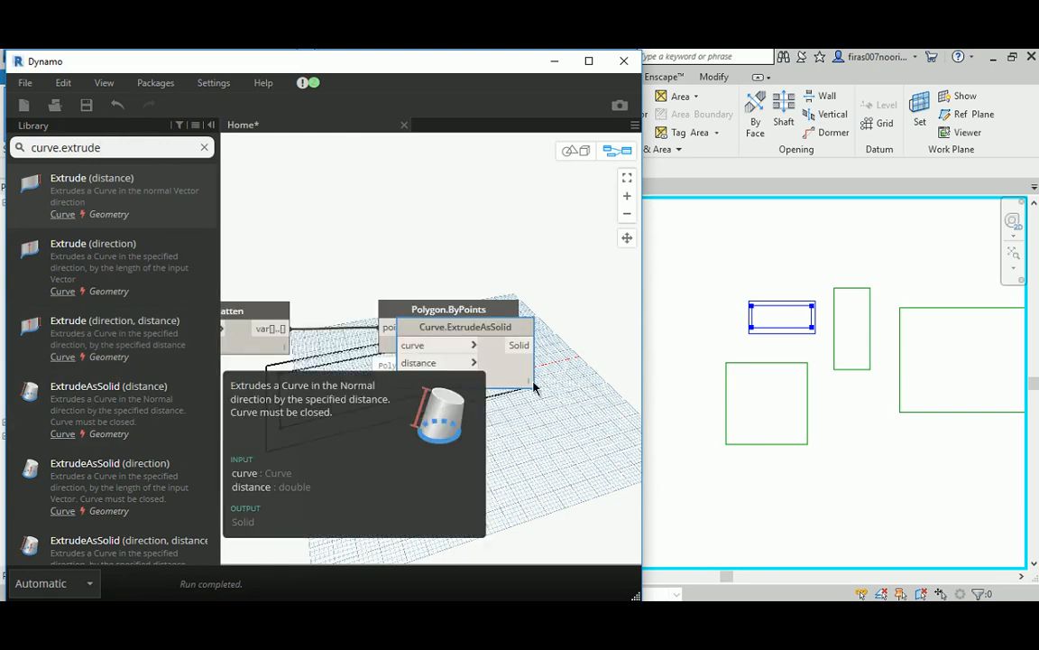
Place Curve.ExtrudeAsSolid beside Polygon.ByPoints and connect the Polygon output to its curve input.
{"action": "left_click_drag", "start_coordinate": [357, 318], "coordinate": [556, 301]}
{"action": "left_click_drag", "start_coordinate": [354, 316], "coordinate": [466, 314]}
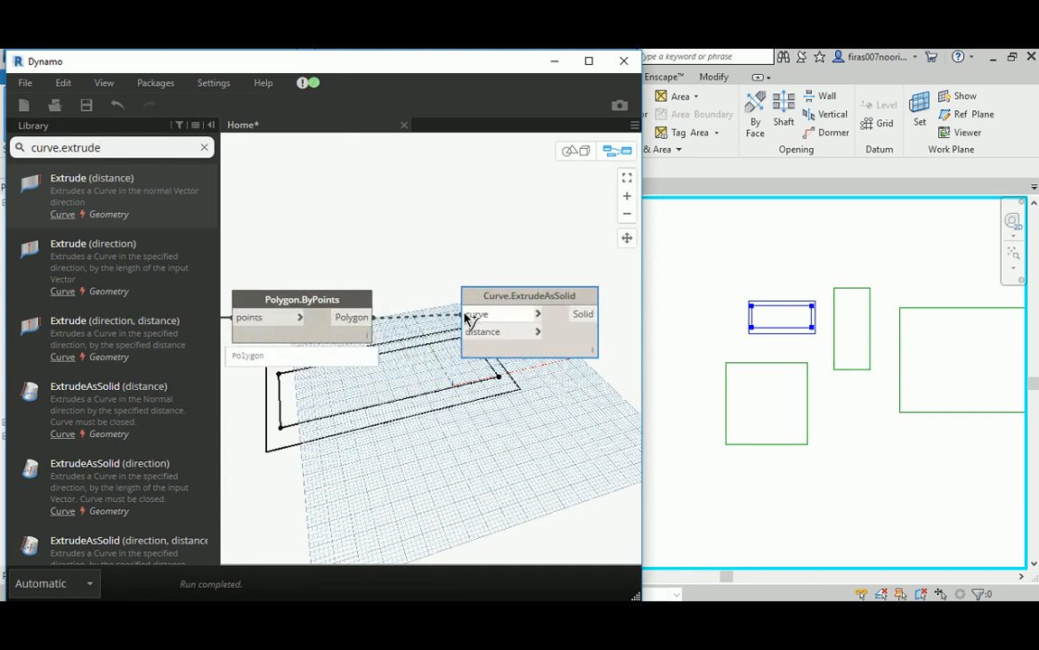
Duplicate the West Offset slider and place the copy below the original.
{"action": "scroll", "coordinate": [505, 257], "scroll_direction": "down", "scroll_amount": 10}
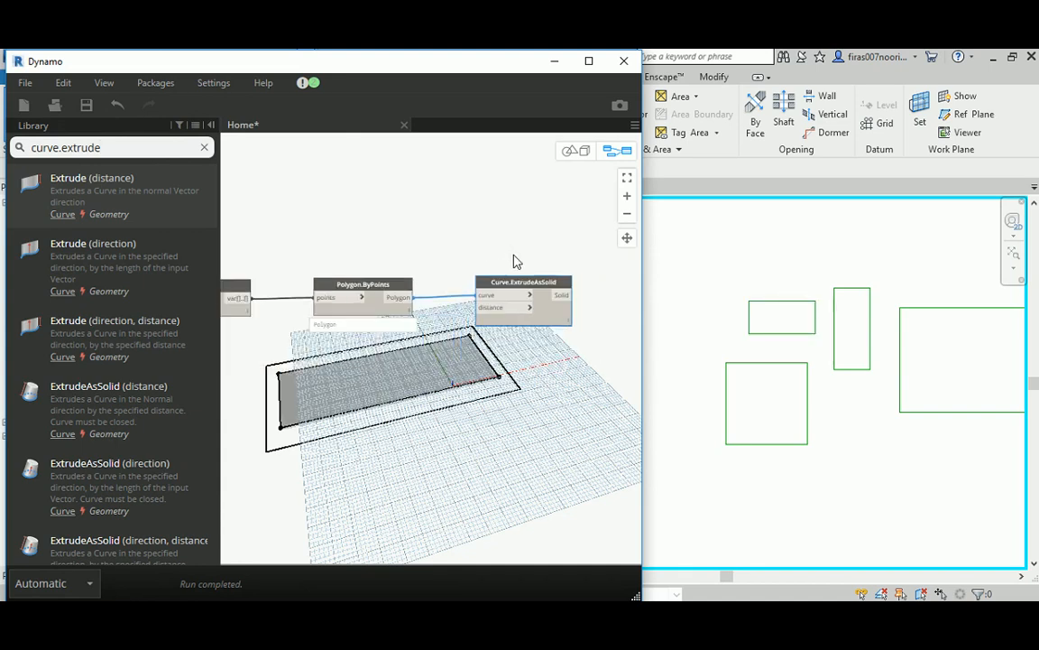
{"action": "scroll", "coordinate": [257, 271], "scroll_direction": "up", "scroll_amount": 8}
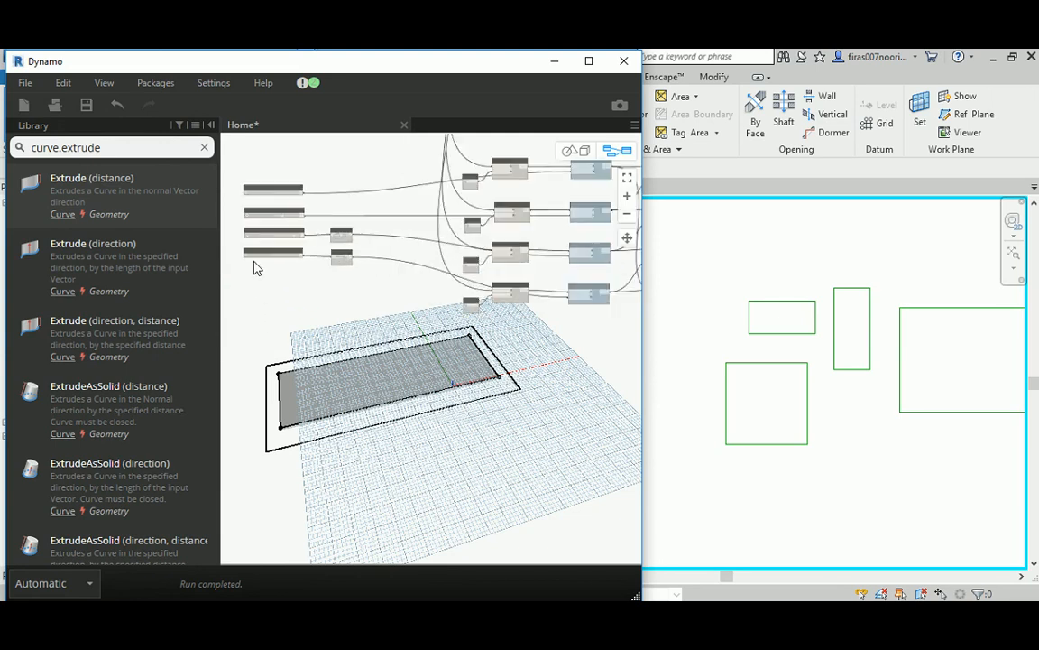
{"action": "scroll", "coordinate": [271, 275], "scroll_direction": "up", "scroll_amount": 3}
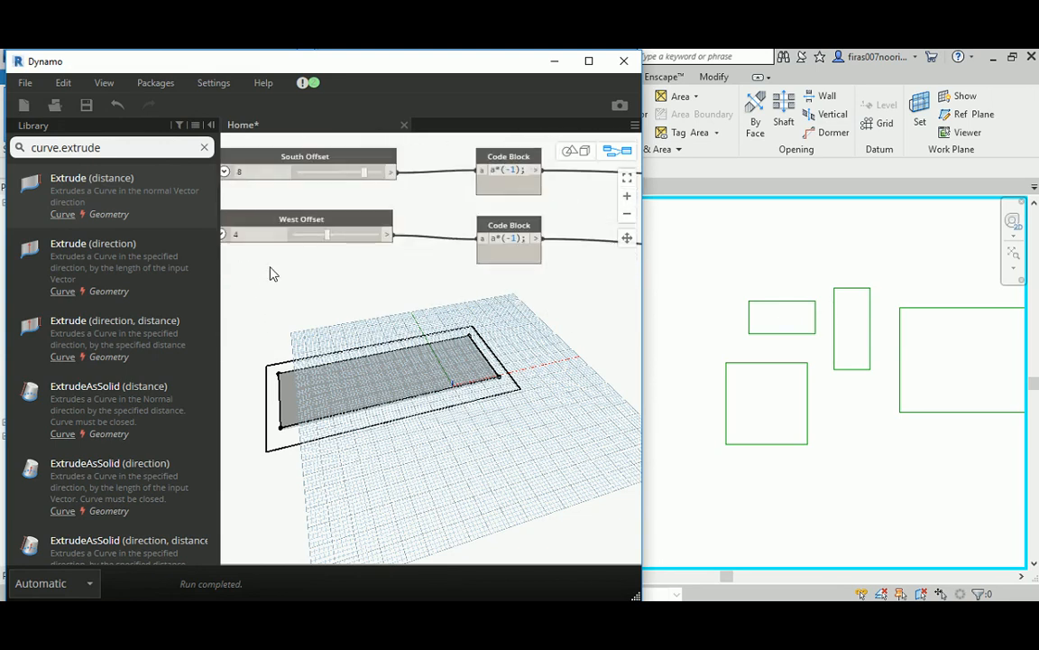
{"action": "middle_click_drag", "start_coordinate": [273, 271], "coordinate": [406, 283]}
{"action": "left_click_drag", "start_coordinate": [116, 150], "coordinate": [13, 158]}
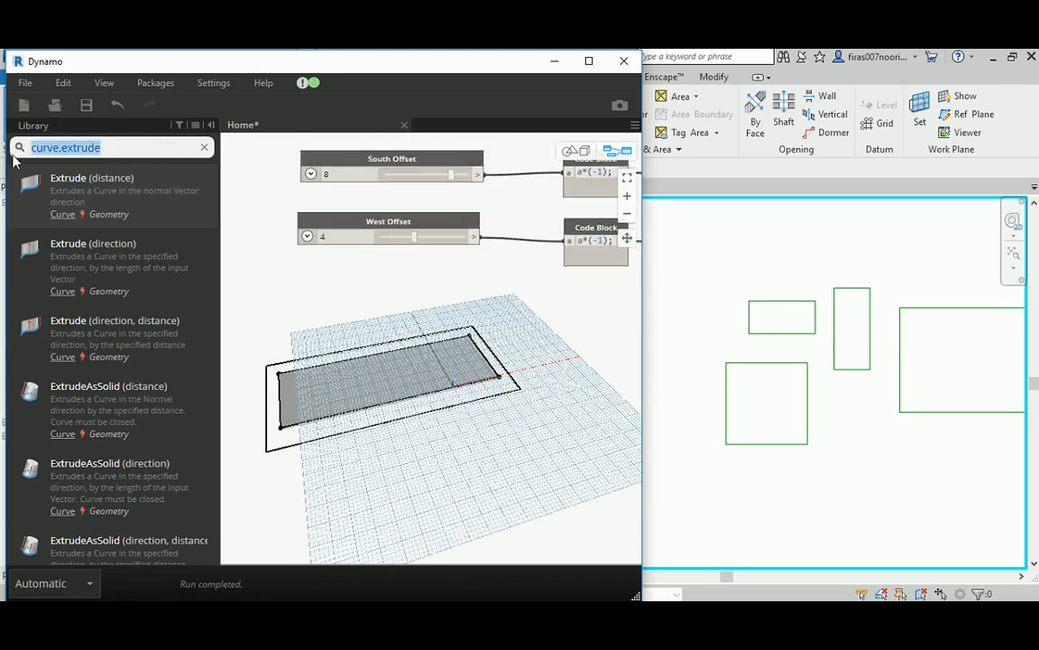
{"action": "left_click", "coordinate": [431, 289]}
{"action": "left_click", "coordinate": [394, 225]}
{"action": "left_click_drag", "start_coordinate": [384, 219], "coordinate": [423, 382], "text": "ctrl"}
{"action": "scroll", "coordinate": [357, 346], "scroll_direction": "up", "scroll_amount": 2}
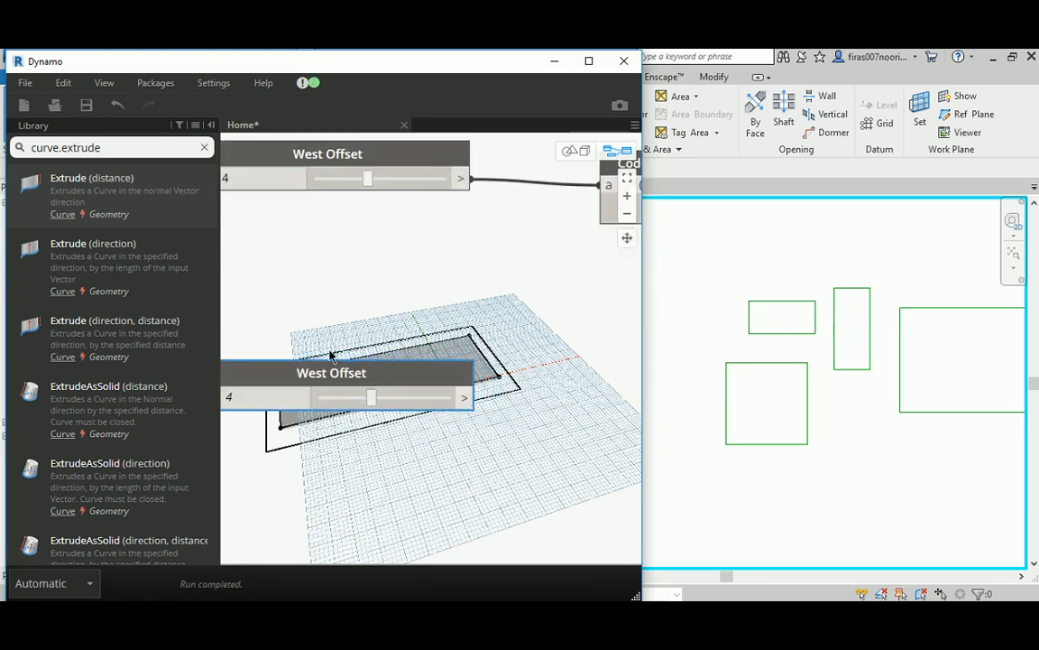
Rename the copied West Offset slider as Podium Level Height.
{"action": "middle_click_drag", "start_coordinate": [308, 307], "coordinate": [500, 309]}
{"action": "double_click", "coordinate": [492, 352]}
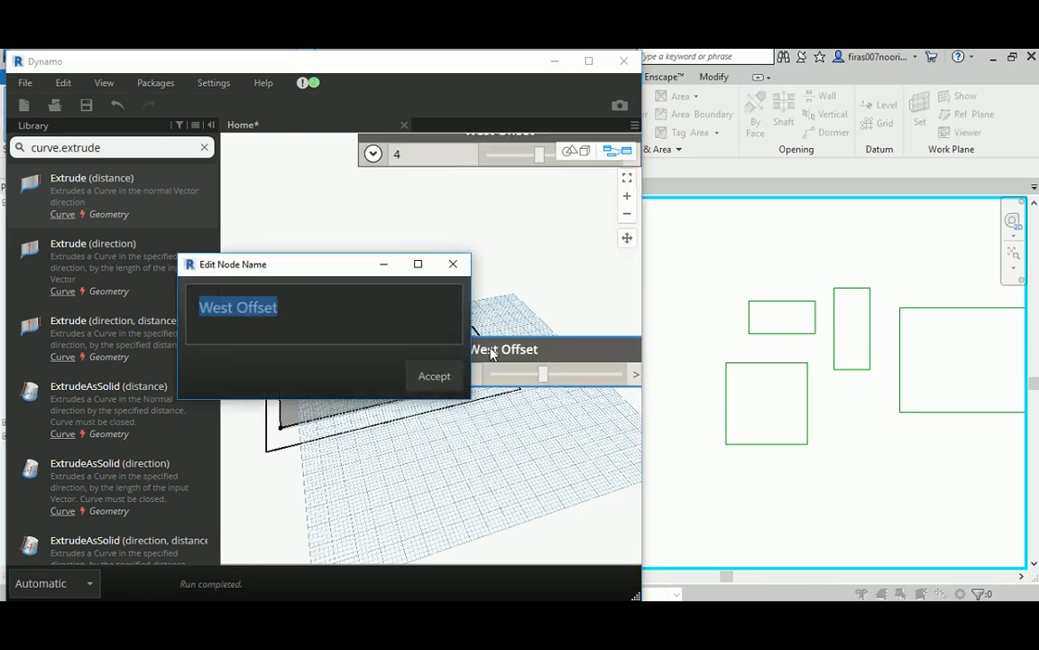
{"action": "type", "text": "Podium Level He"}
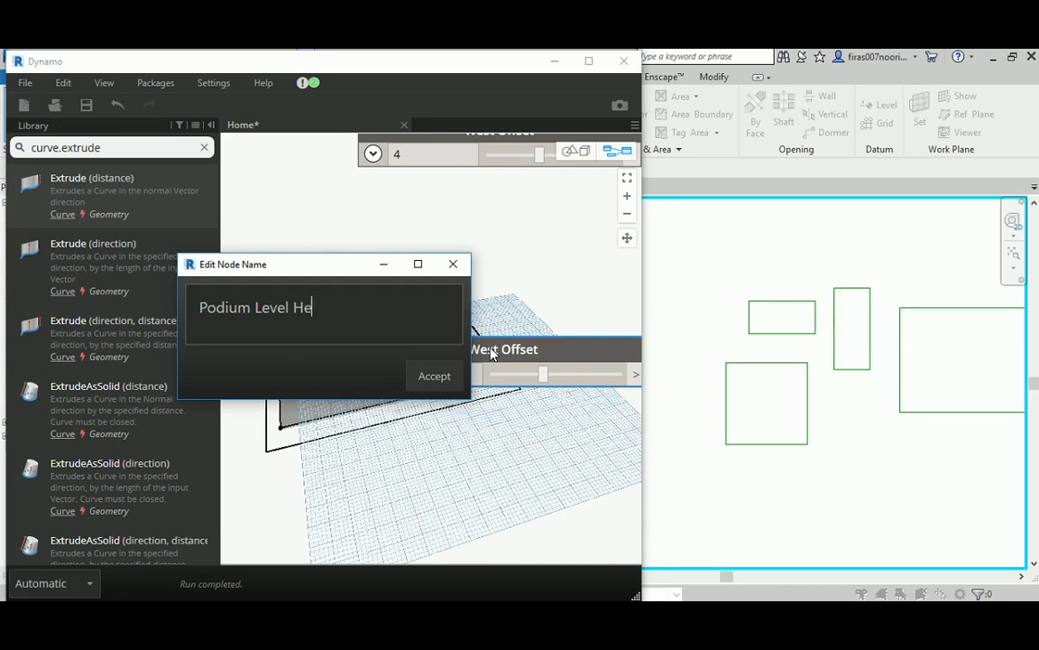
{"action": "type", "text": "ight"}
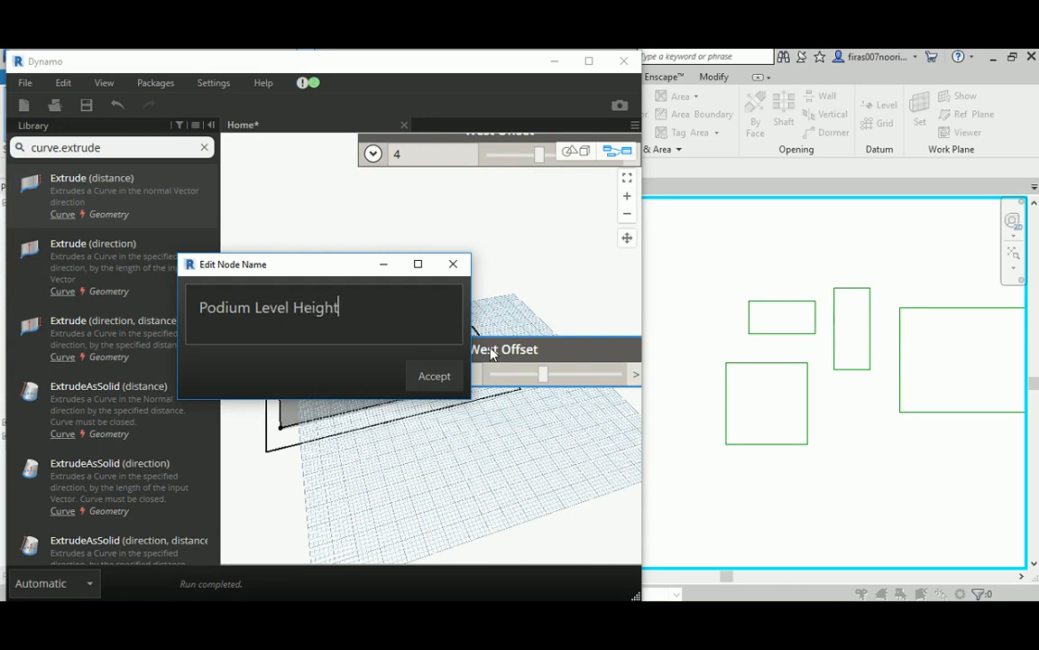
{"action": "left_click", "coordinate": [432, 376]}
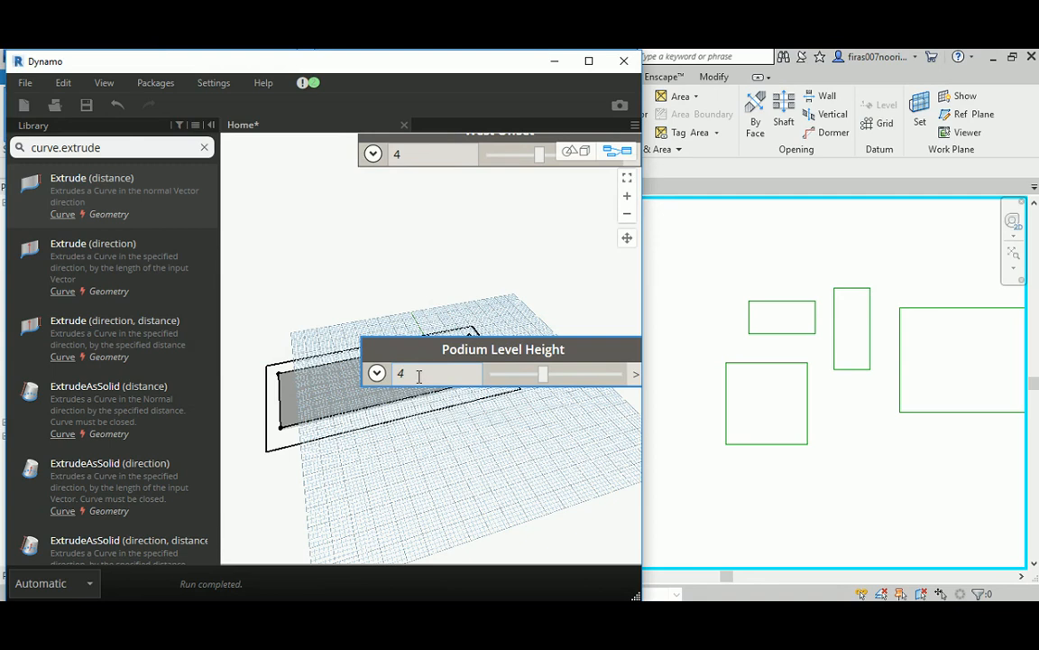
Search the library for Slider, add an Integer Slider, and place it below Podium Level Height.
{"action": "left_click", "coordinate": [130, 145]}
{"action": "type", "text": "Sldier"}
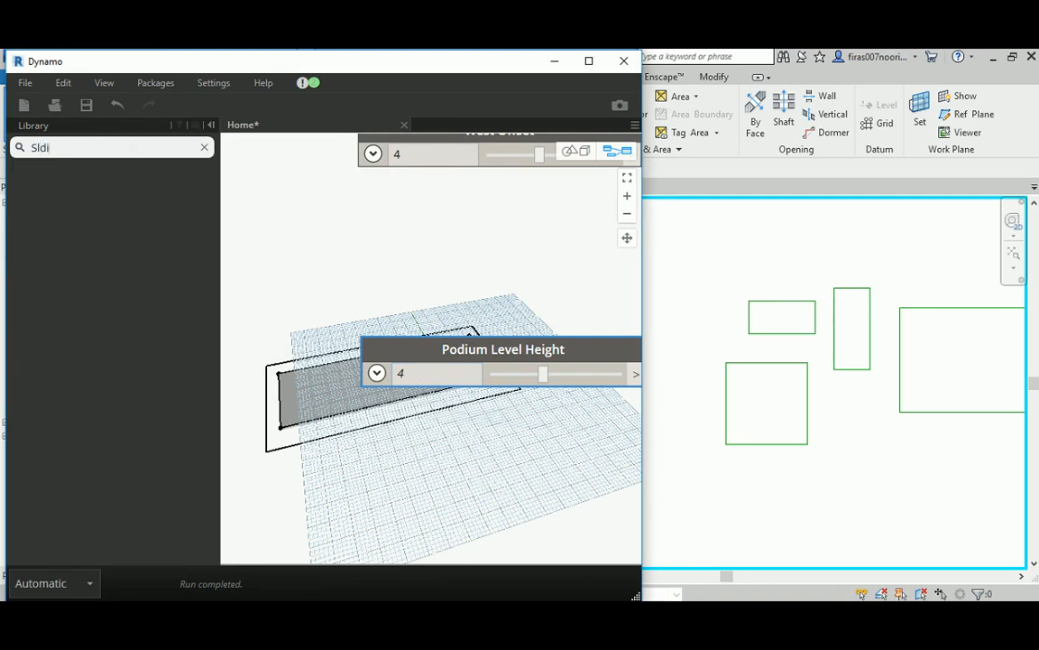
{"action": "left_click", "coordinate": [65, 148]}
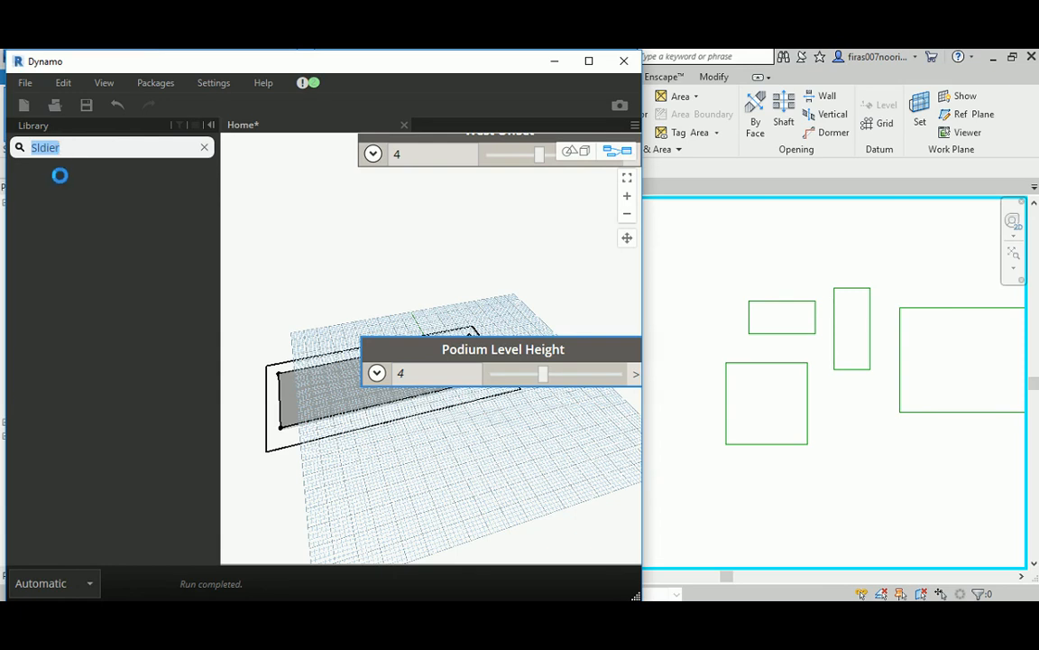
{"action": "type", "text": "Slider"}
{"action": "mouse_move", "coordinate": [77, 236]}
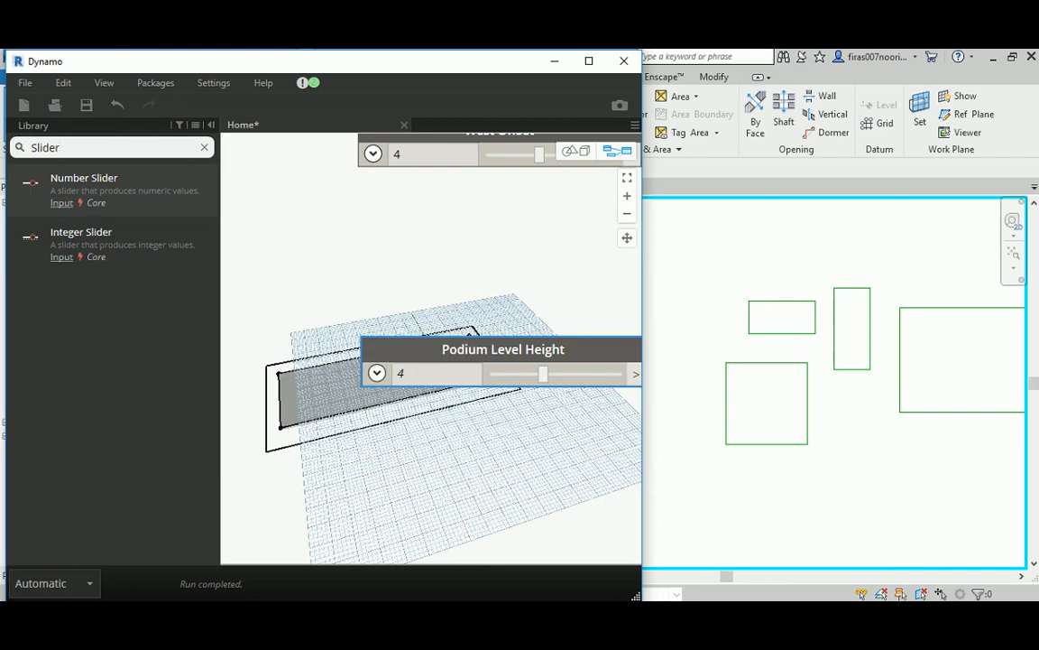
{"action": "left_click", "coordinate": [81, 237]}
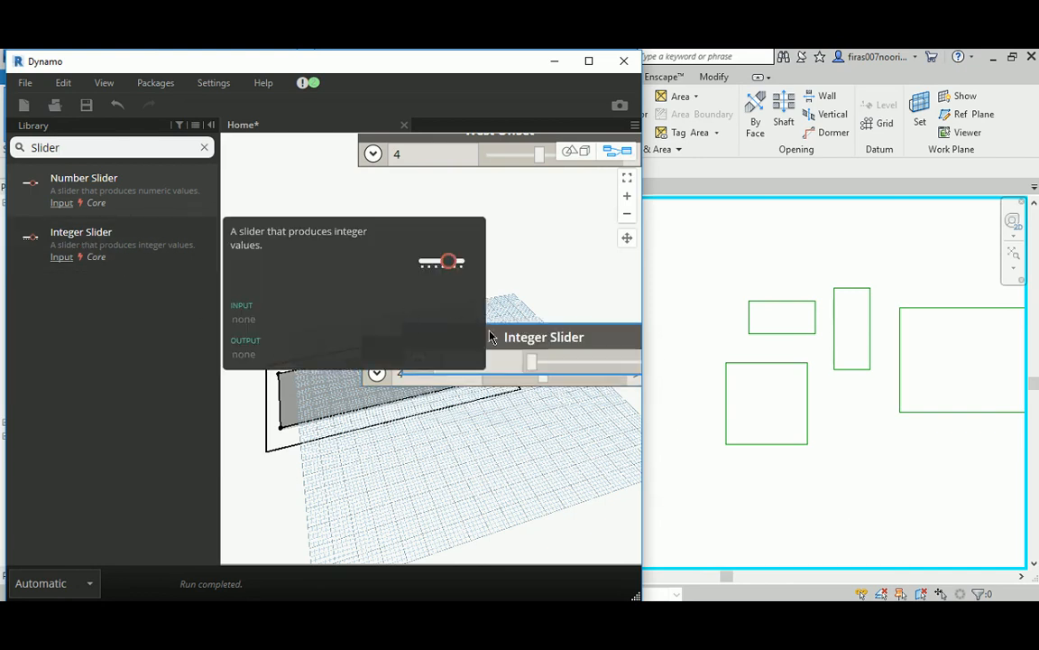
{"action": "left_click_drag", "start_coordinate": [492, 336], "coordinate": [484, 456]}
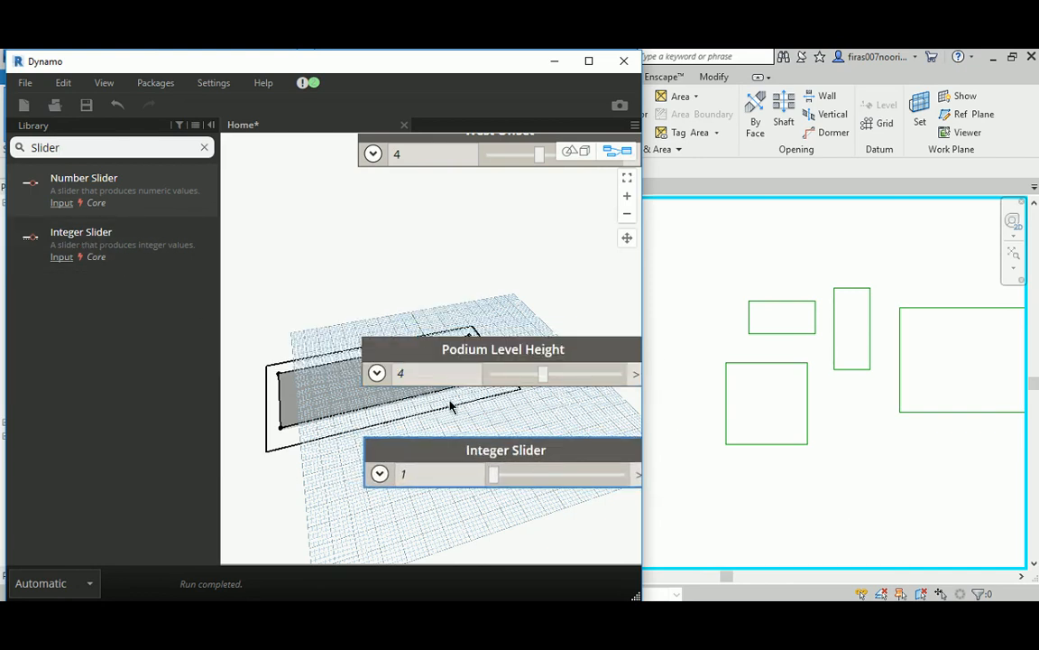
Set the Integer Slider's maximum to 10 and its value to 3.
{"action": "middle_click_drag", "start_coordinate": [449, 400], "coordinate": [385, 275]}
{"action": "left_click_drag", "start_coordinate": [432, 349], "coordinate": [454, 346]}
{"action": "left_click_drag", "start_coordinate": [499, 351], "coordinate": [420, 343]}
{"action": "left_click", "coordinate": [315, 348]}
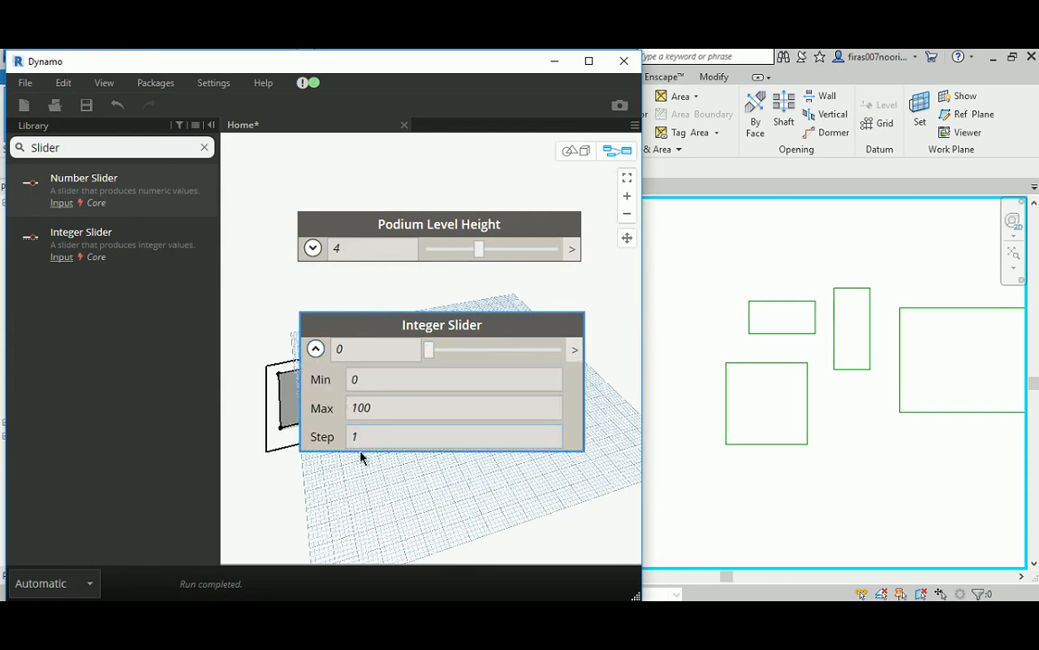
{"action": "double_click", "coordinate": [393, 408]}
{"action": "type", "text": "1"}
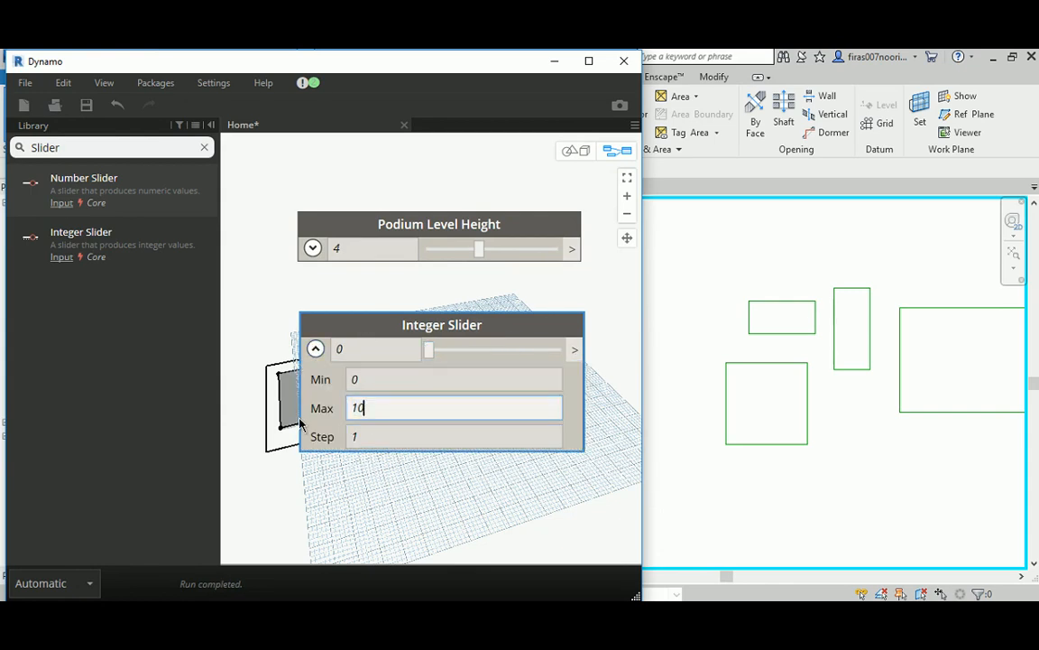
{"action": "left_click", "coordinate": [298, 338]}
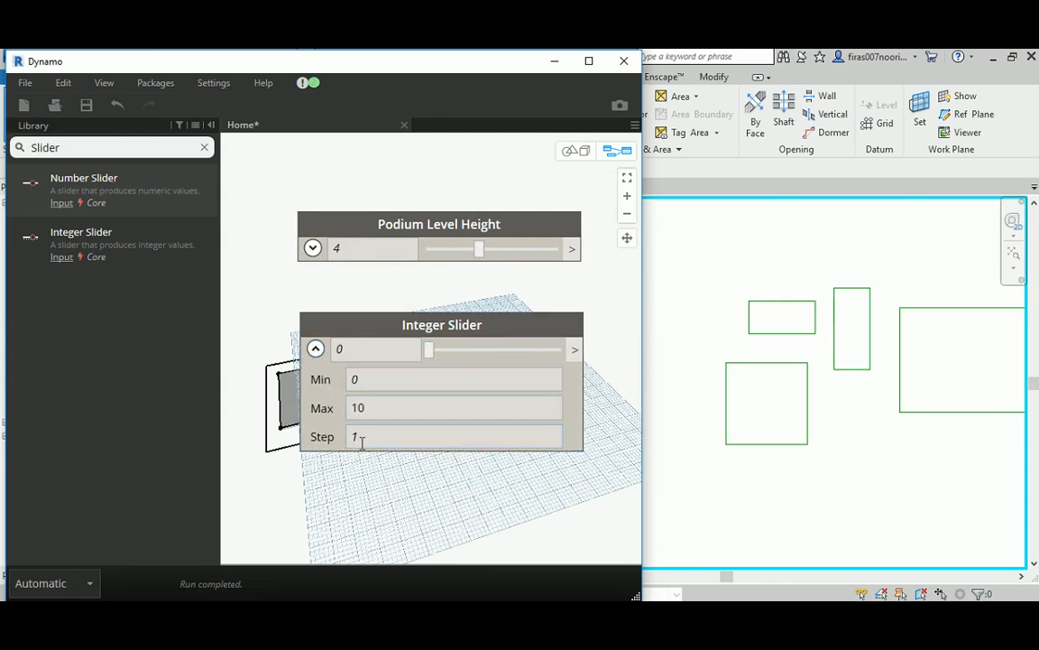
{"action": "left_click", "coordinate": [314, 348]}
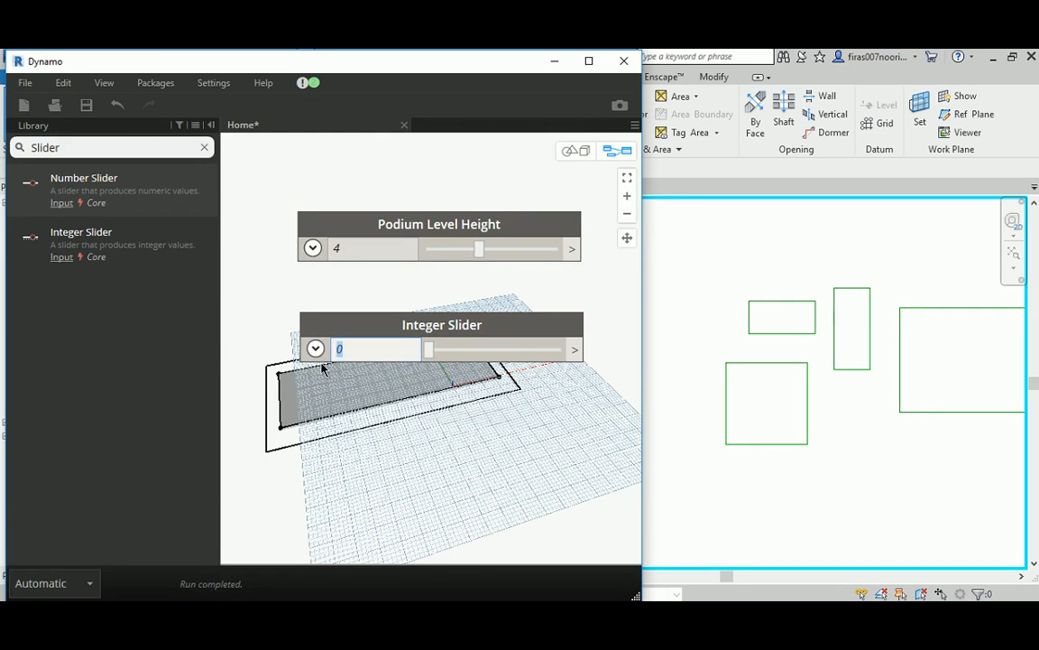
{"action": "type", "text": "3"}
{"action": "left_click", "coordinate": [340, 284]}
Rename the Integer Slider node as Podium No. Levels.
{"action": "middle_click_drag", "start_coordinate": [452, 244], "coordinate": [382, 235]}
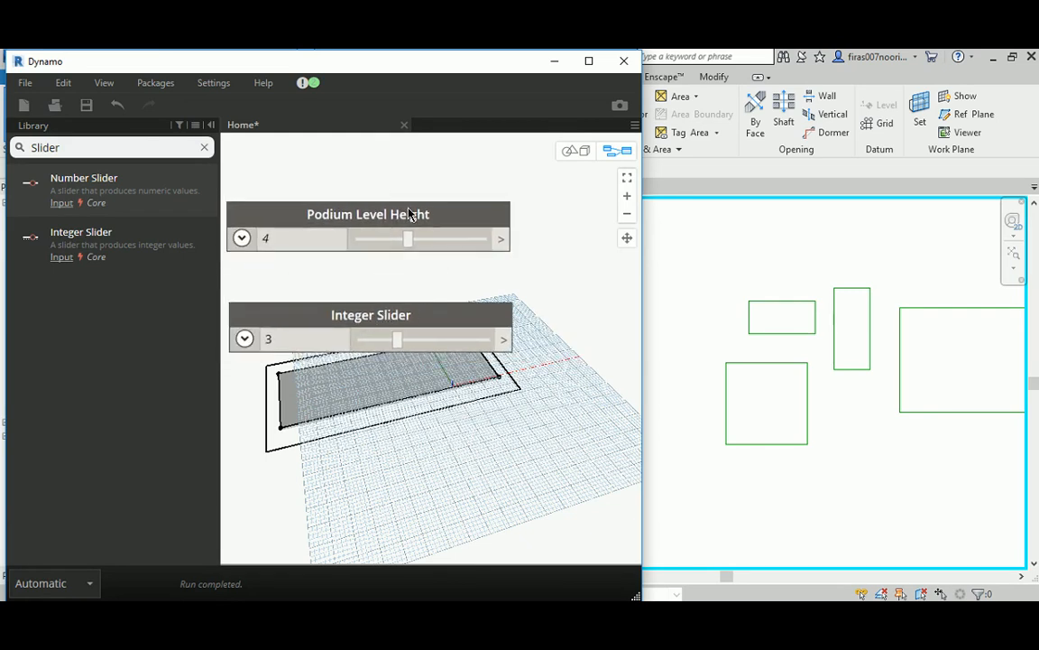
{"action": "double_click", "coordinate": [364, 306]}
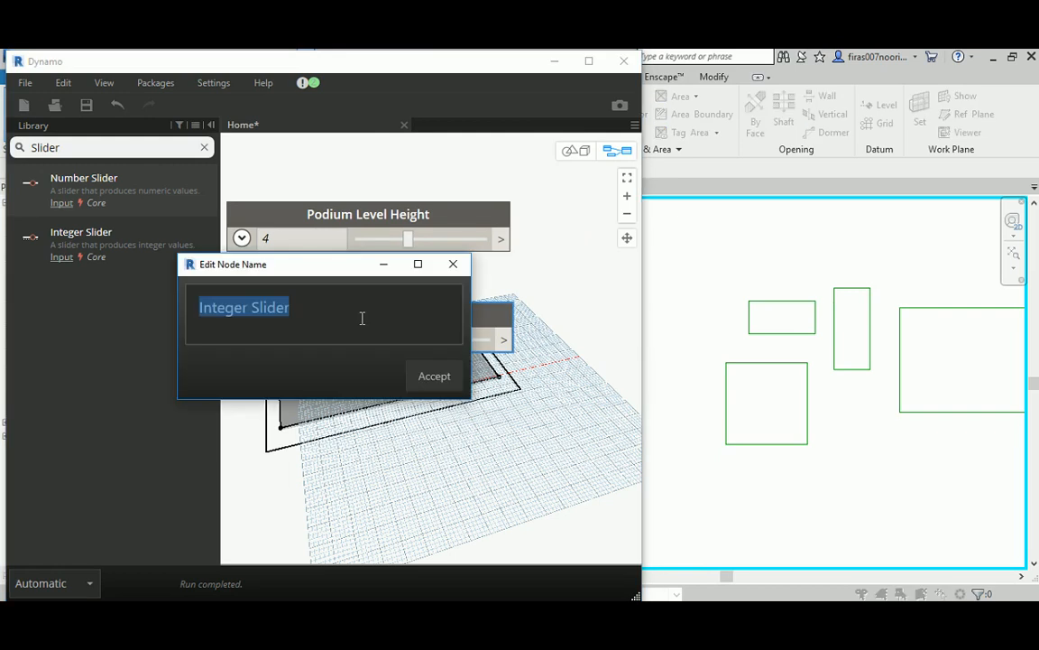
{"action": "type", "text": "Podium N"}
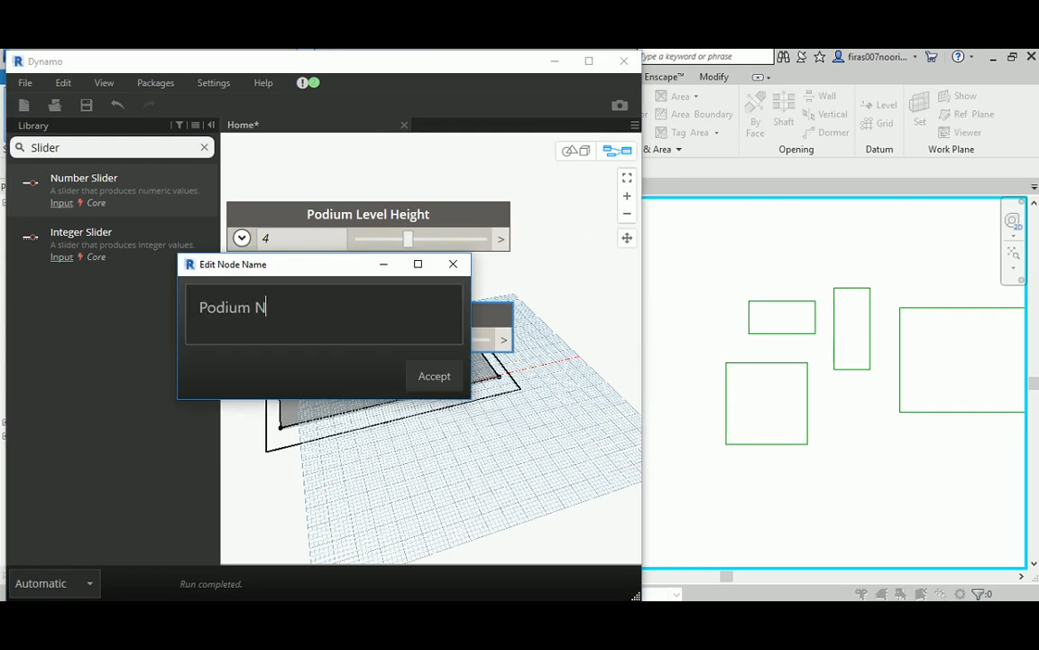
{"action": "type", "text": "o. Levels"}
{"action": "left_click", "coordinate": [444, 376]}
Add a code block with the expression a*b; beside the two podium sliders.
{"action": "middle_click_drag", "start_coordinate": [512, 288], "coordinate": [377, 288]}
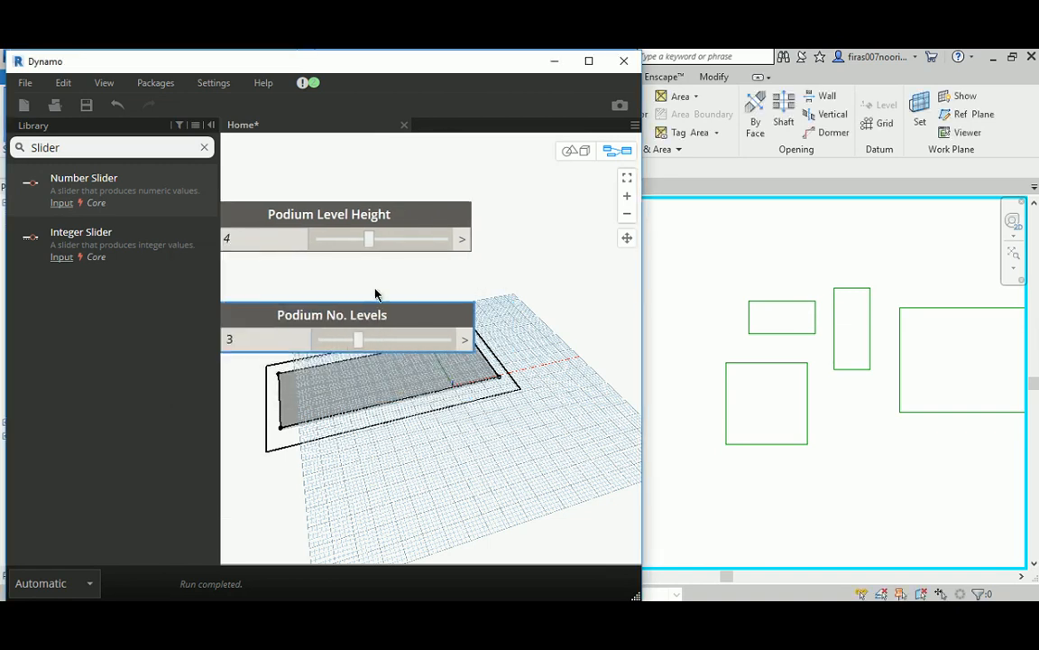
{"action": "double_click", "coordinate": [507, 283]}
{"action": "type", "text": "a"}
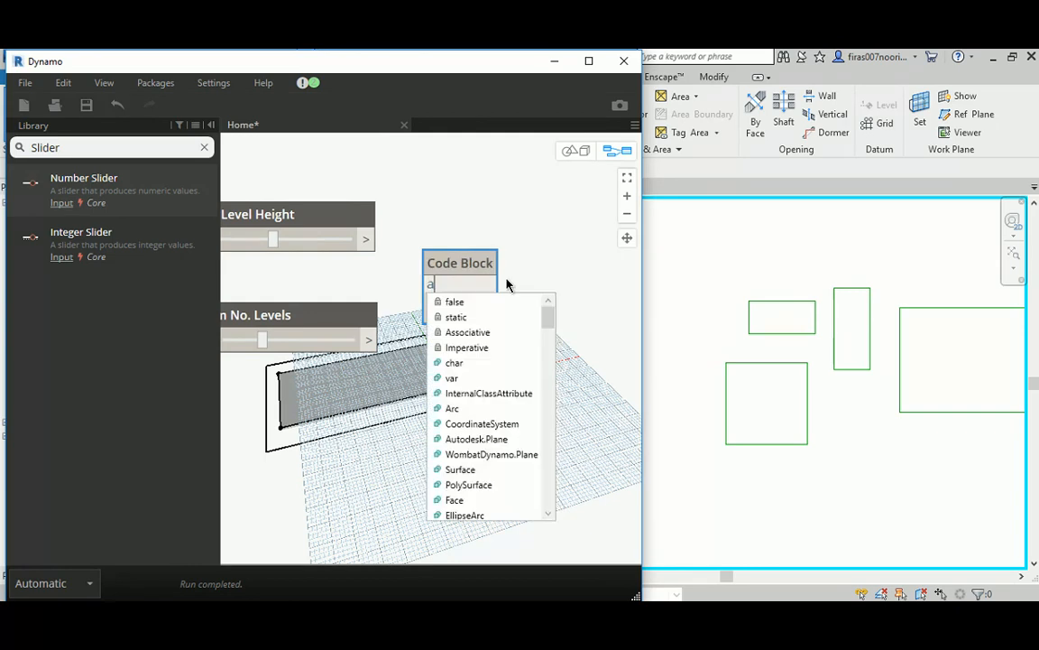
{"action": "type", "text": "*b;"}
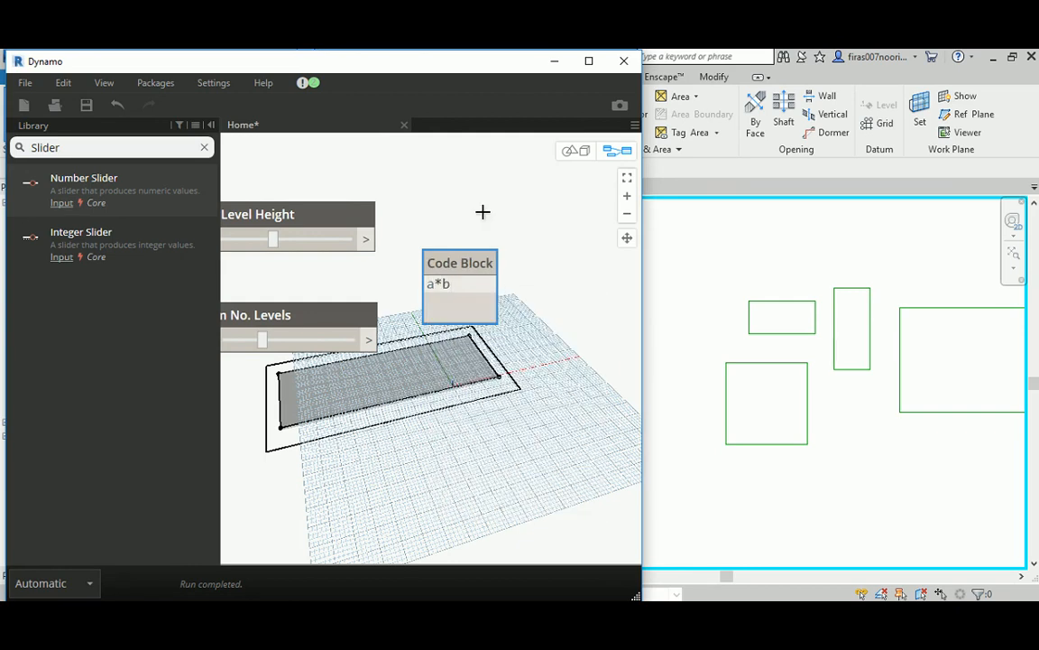
{"action": "left_click", "coordinate": [483, 211]}
Wire Podium Level Height to input a, Podium No. Levels to input b, and the code block's output to the extrusion node's distance.
{"action": "left_click_drag", "start_coordinate": [366, 239], "coordinate": [424, 285]}
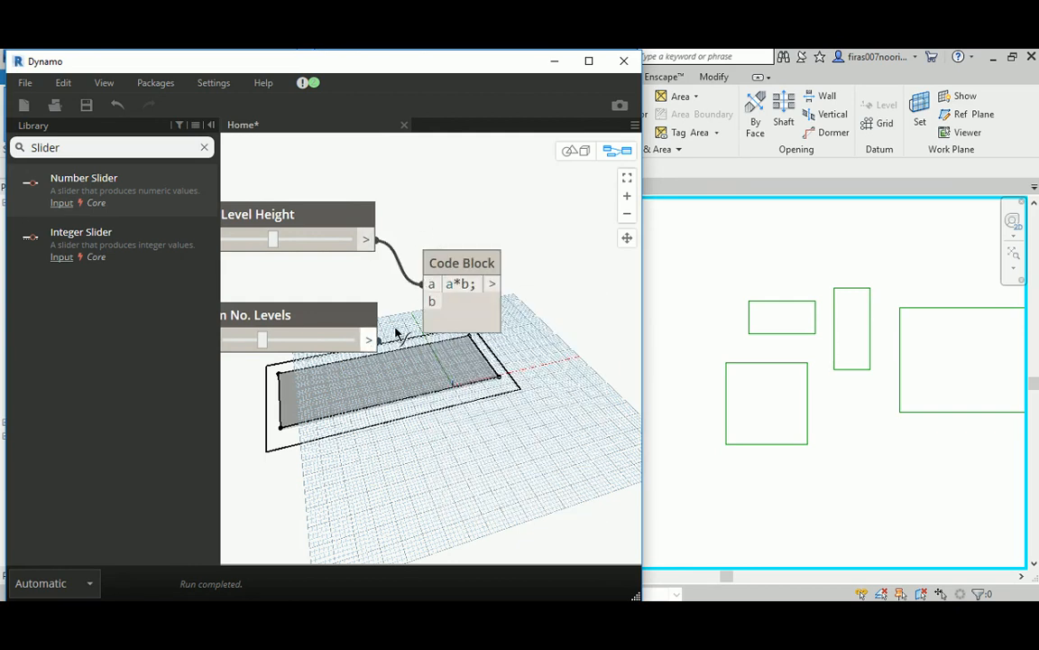
{"action": "left_click_drag", "start_coordinate": [369, 339], "coordinate": [425, 301]}
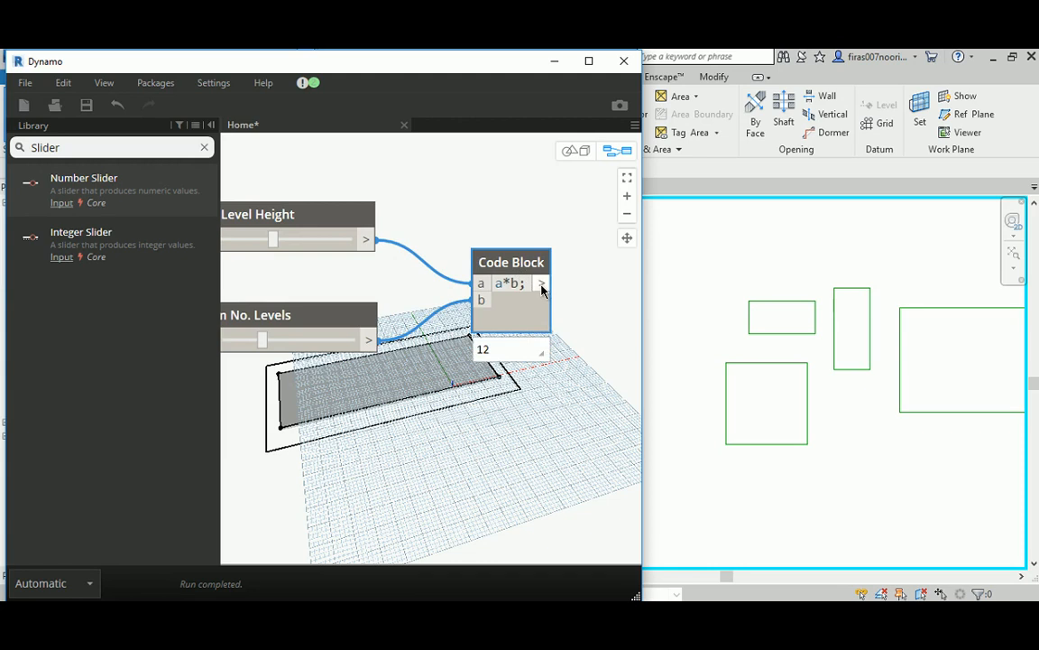
{"action": "scroll", "coordinate": [342, 397], "scroll_direction": "down", "scroll_amount": 6}
{"action": "scroll", "coordinate": [613, 343], "scroll_direction": "up", "scroll_amount": 6}
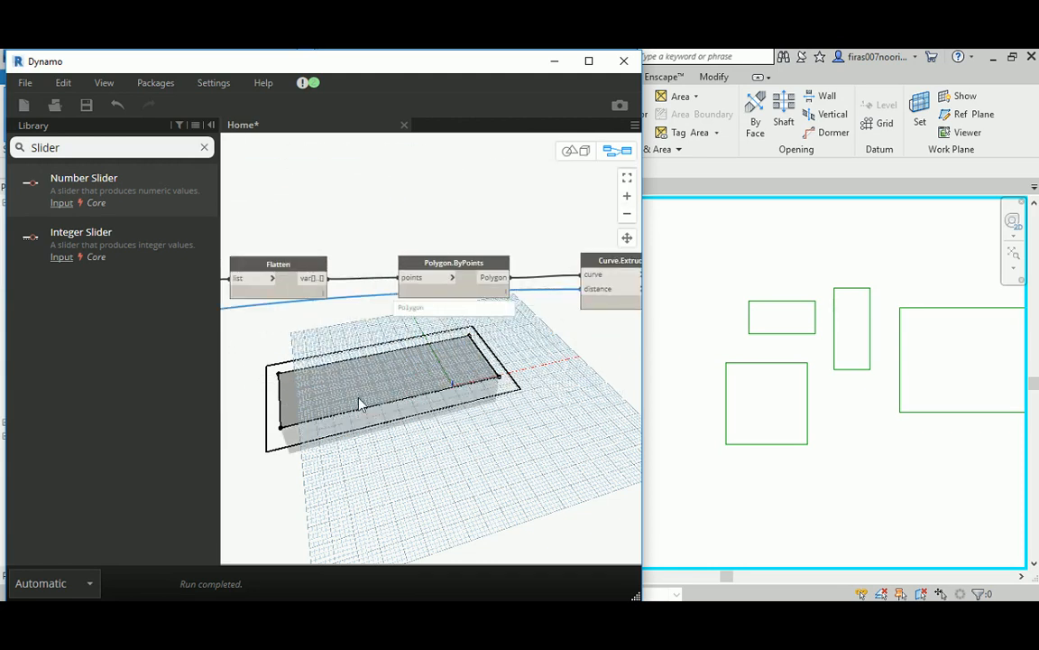
Change the podium code block's expression to a*-b; to reverse the extrusion direction.
{"action": "scroll", "coordinate": [369, 410], "scroll_direction": "down", "scroll_amount": 4}
{"action": "scroll", "coordinate": [402, 429], "scroll_direction": "up", "scroll_amount": 3}
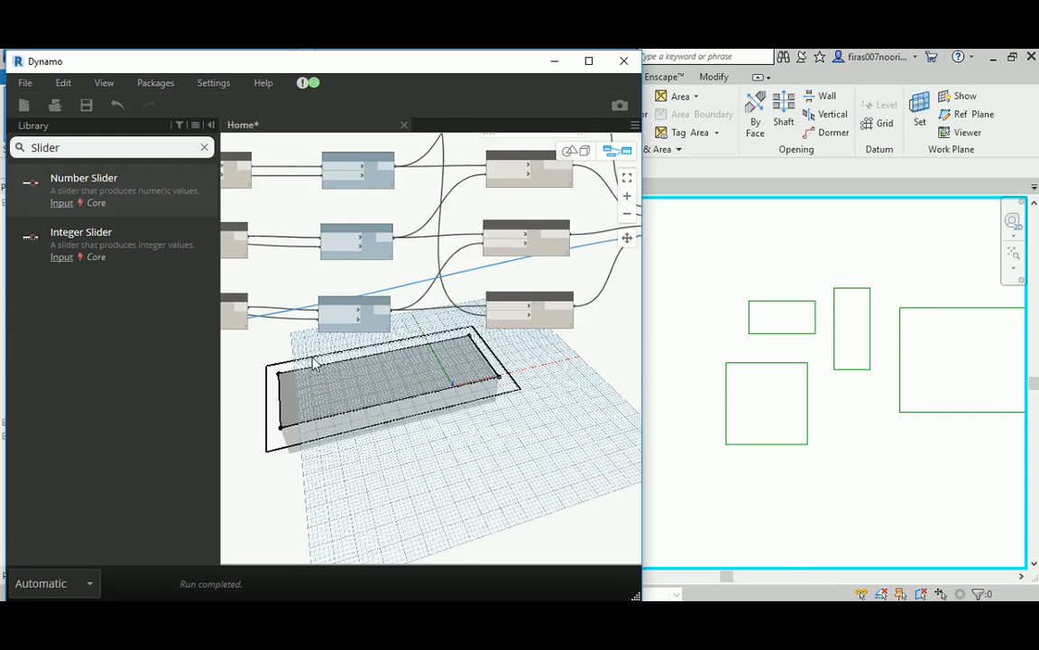
{"action": "scroll", "coordinate": [411, 332], "scroll_direction": "up", "scroll_amount": 3}
{"action": "middle_click_drag", "start_coordinate": [363, 330], "coordinate": [545, 338]}
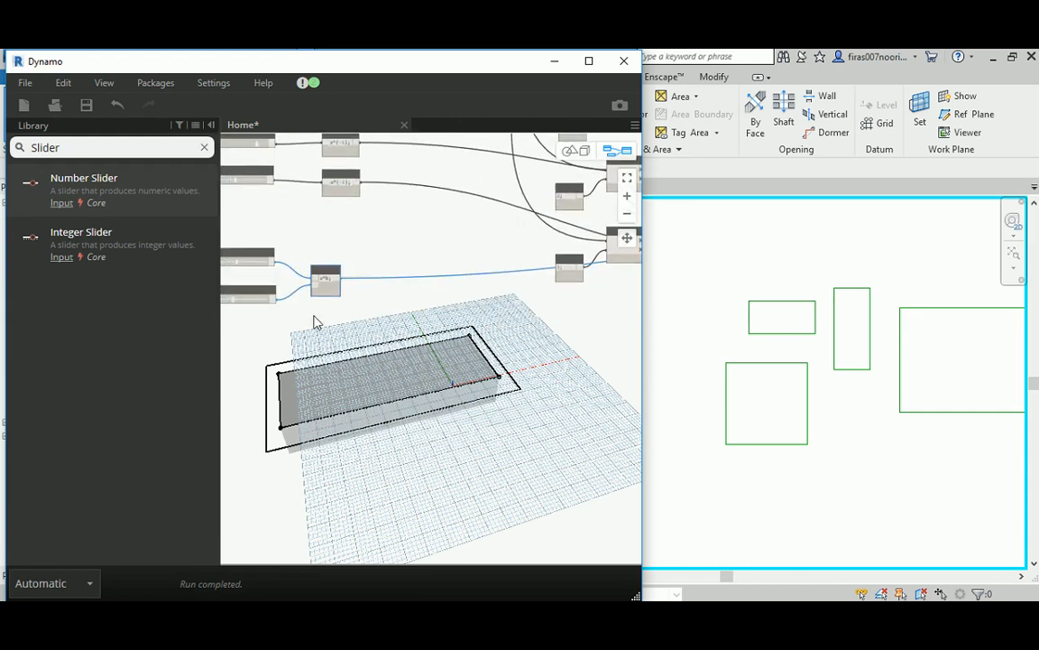
{"action": "middle_click_drag", "start_coordinate": [307, 332], "coordinate": [554, 333]}
{"action": "scroll", "coordinate": [538, 275], "scroll_direction": "up", "scroll_amount": 2}
{"action": "scroll", "coordinate": [538, 275], "scroll_direction": "up", "scroll_amount": 3}
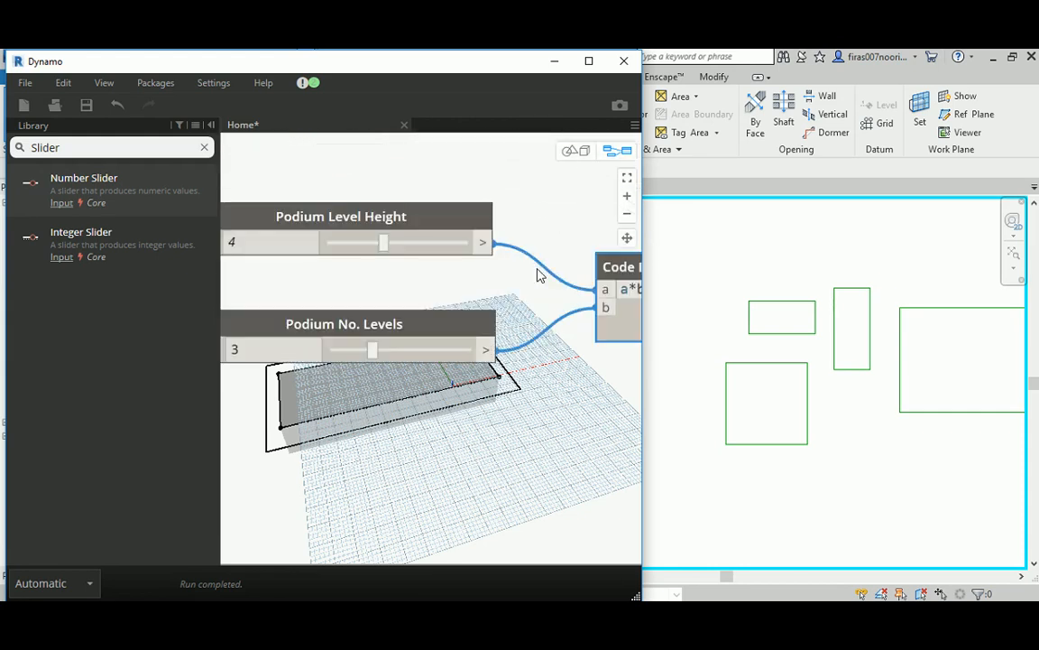
{"action": "middle_click_drag", "start_coordinate": [539, 275], "coordinate": [457, 204]}
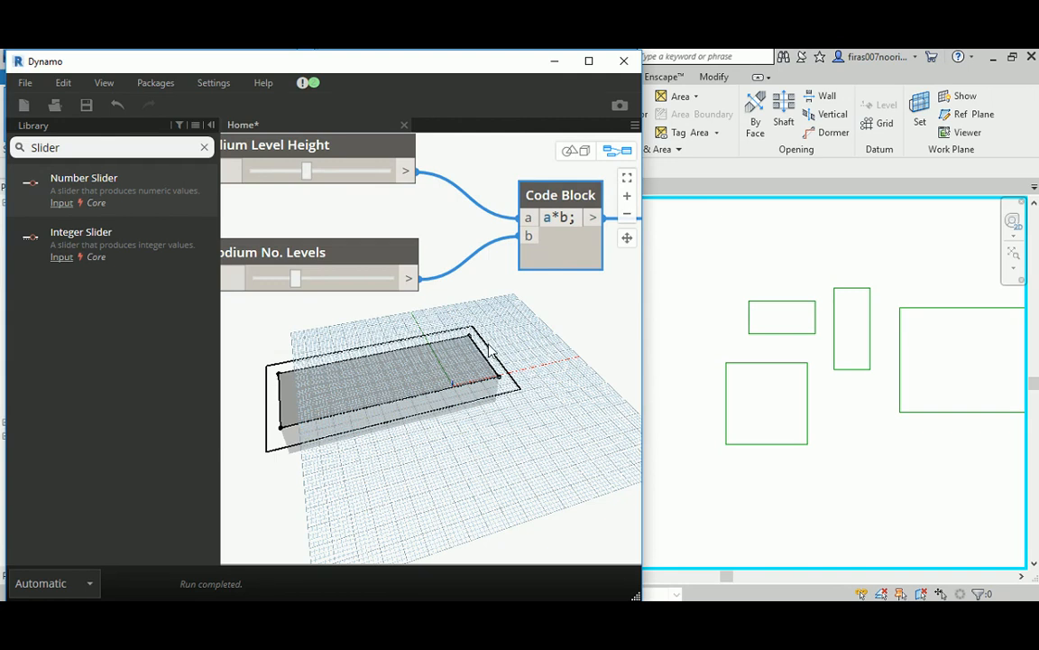
{"action": "middle_click_drag", "start_coordinate": [569, 366], "coordinate": [344, 370]}
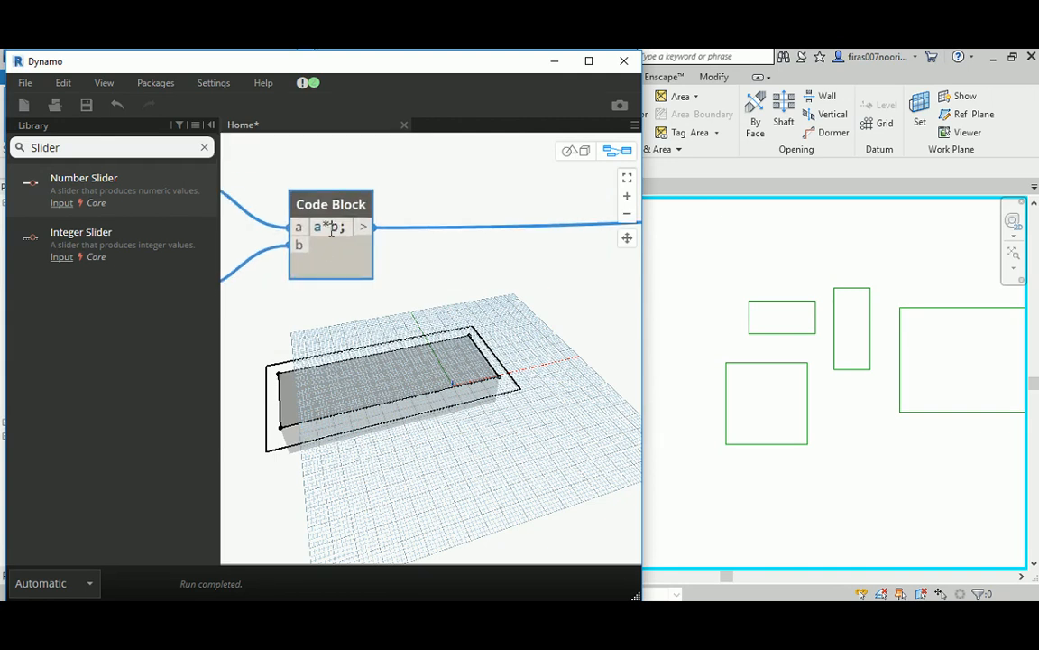
{"action": "type", "text": "-"}
{"action": "left_click", "coordinate": [327, 332]}
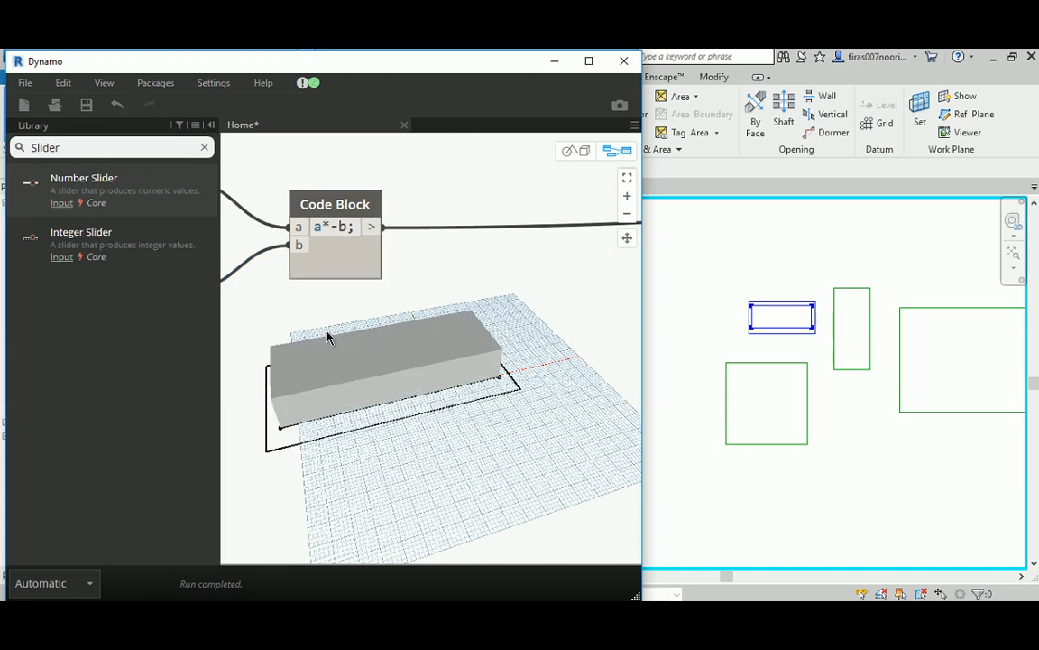
Examine the extruded podium solid from other angles in the 3D background preview.
{"action": "middle_click_drag", "start_coordinate": [344, 336], "coordinate": [441, 332]}
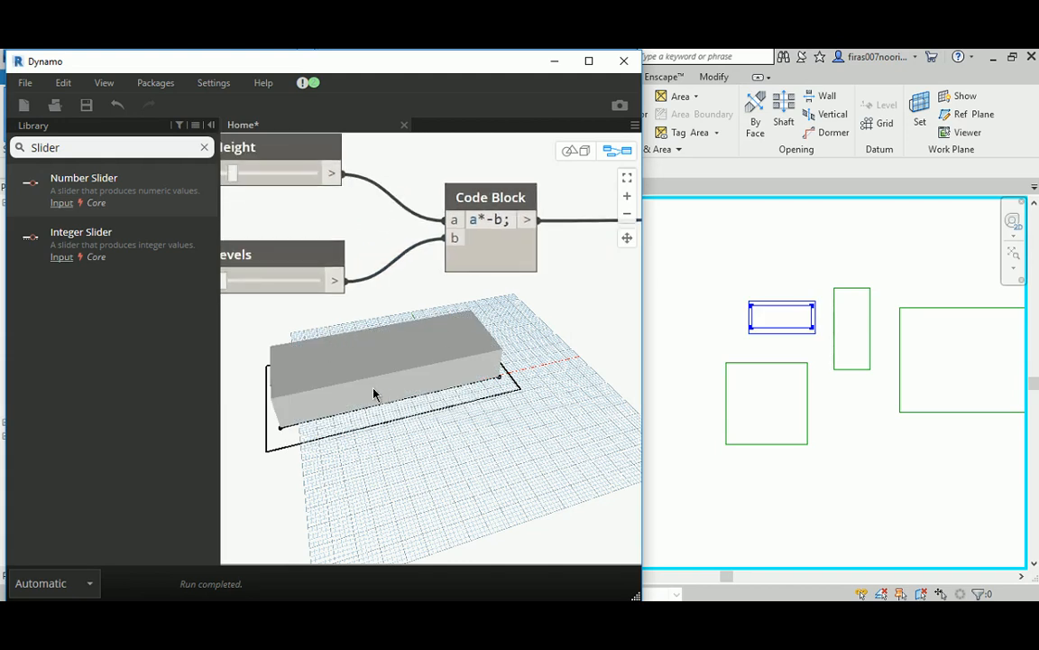
{"action": "left_click", "coordinate": [571, 150]}
{"action": "right_click_drag", "start_coordinate": [462, 387], "coordinate": [304, 424]}
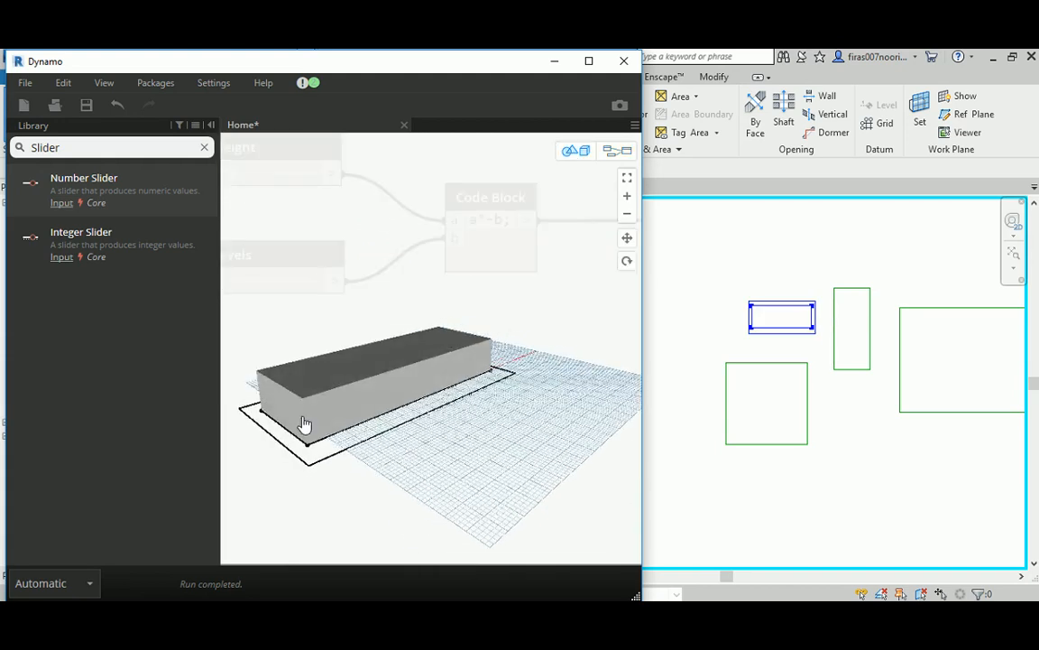
{"action": "middle_click_drag", "start_coordinate": [304, 424], "coordinate": [371, 466]}
{"action": "scroll", "coordinate": [371, 466], "scroll_direction": "up", "scroll_amount": 2}
{"action": "right_click_drag", "start_coordinate": [425, 484], "coordinate": [437, 462]}
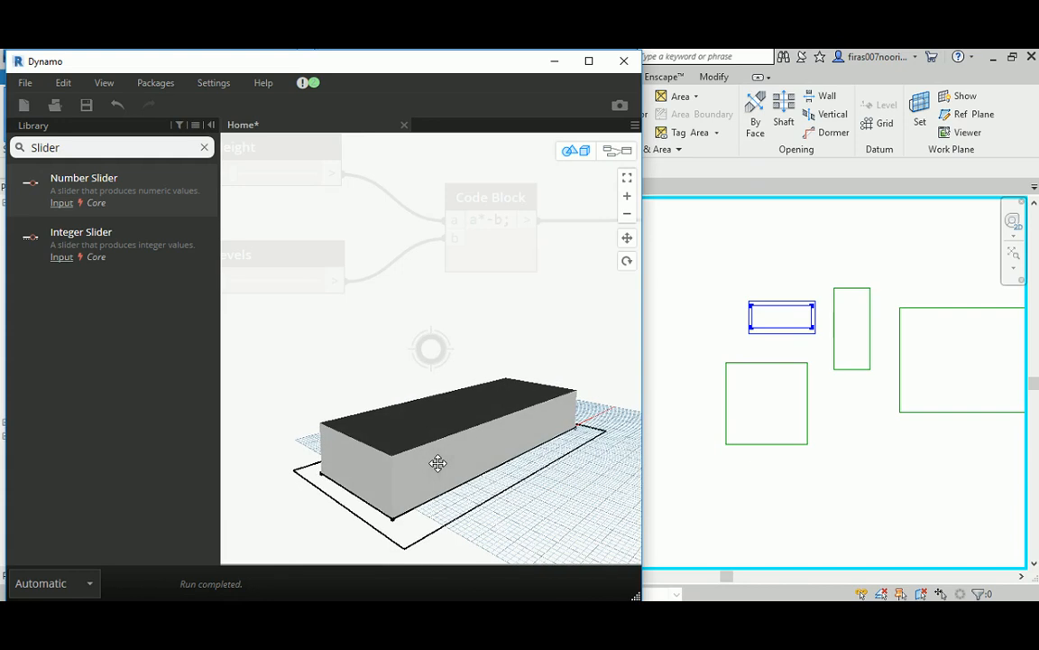
{"action": "left_click", "coordinate": [617, 151]}
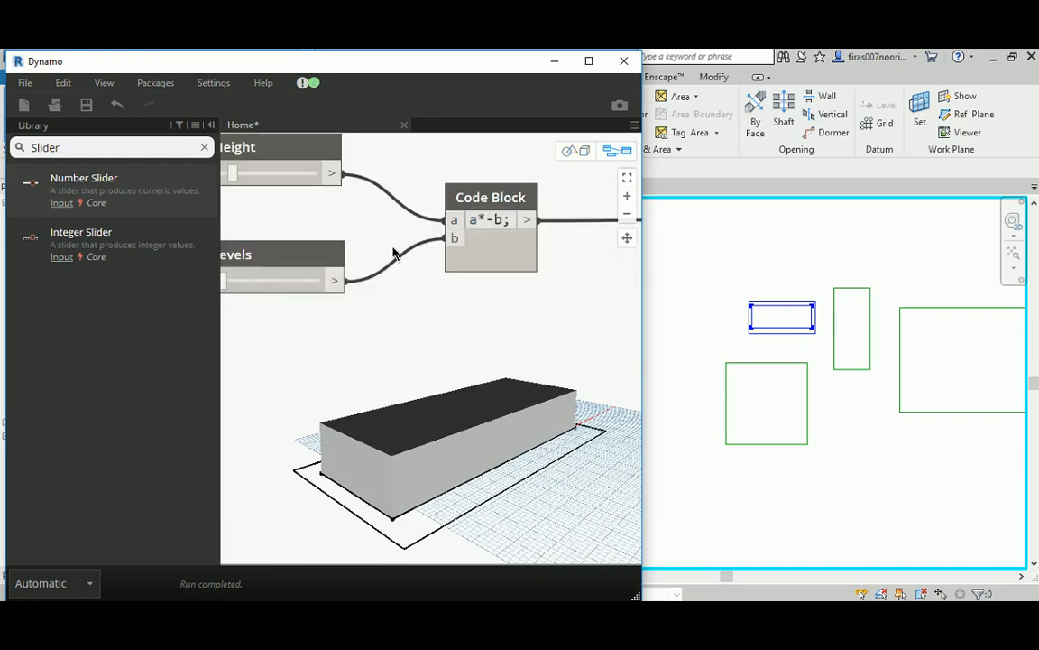
Set Podium No. Levels to 4, try Podium Level Height at 3.2, and set the height back to 4.
{"action": "middle_click_drag", "start_coordinate": [425, 257], "coordinate": [673, 310]}
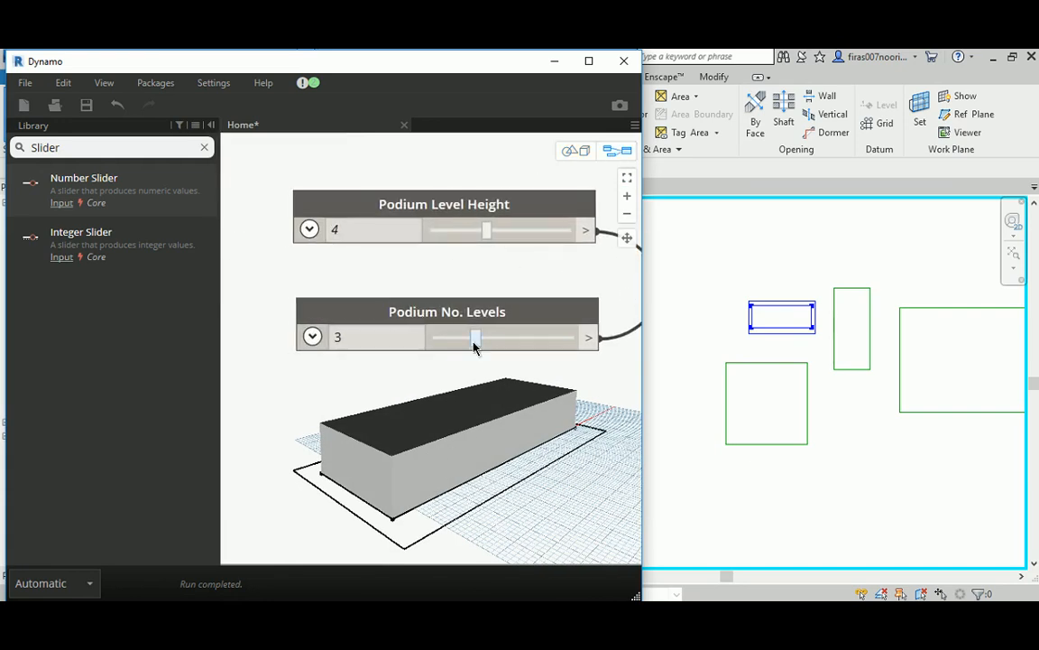
{"action": "mouse_move", "coordinate": [475, 338]}
{"action": "left_mouse_down"}
{"action": "mouse_move", "coordinate": [451, 340]}
{"action": "mouse_move", "coordinate": [500, 336]}
{"action": "mouse_move", "coordinate": [450, 338]}
{"action": "mouse_move", "coordinate": [492, 338]}
{"action": "left_mouse_up"}
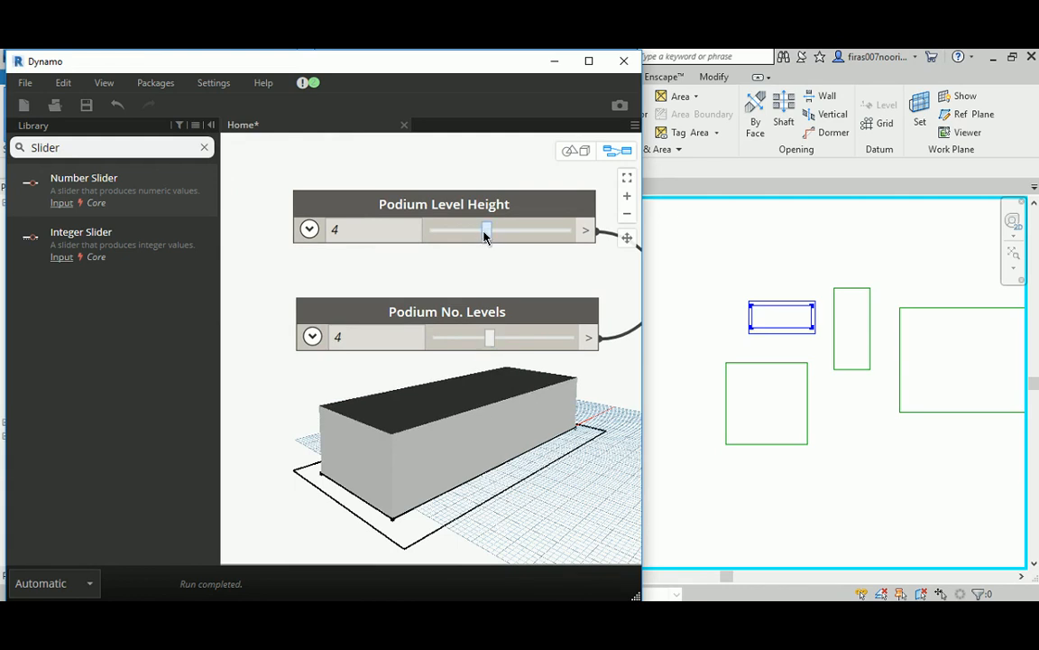
{"action": "left_click_drag", "start_coordinate": [485, 234], "coordinate": [474, 232]}
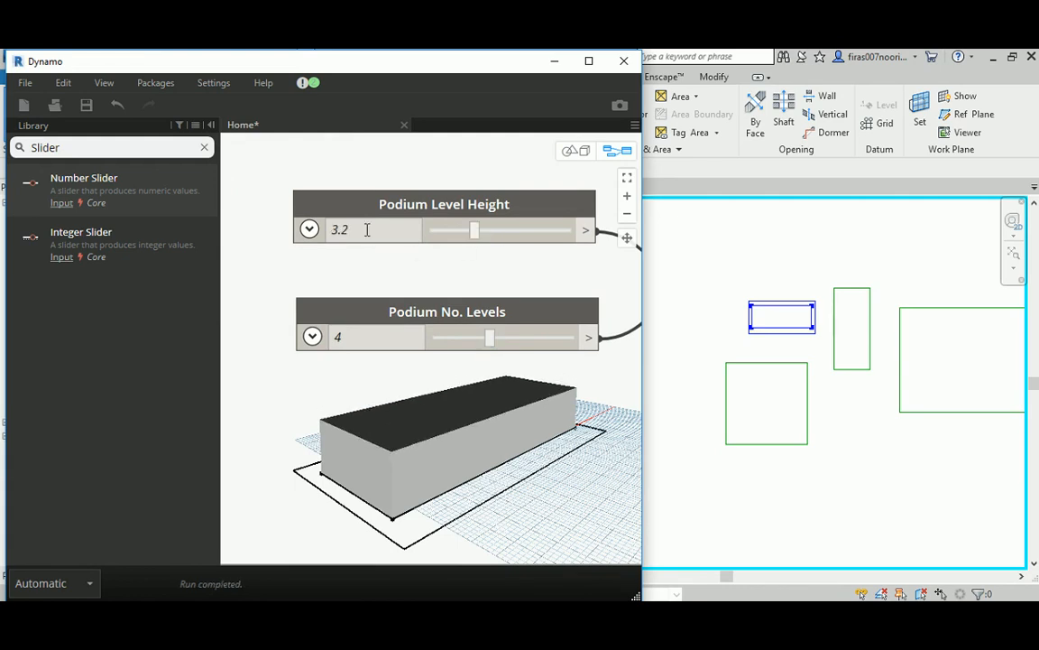
{"action": "double_click", "coordinate": [367, 229]}
{"action": "type", "text": "5"}
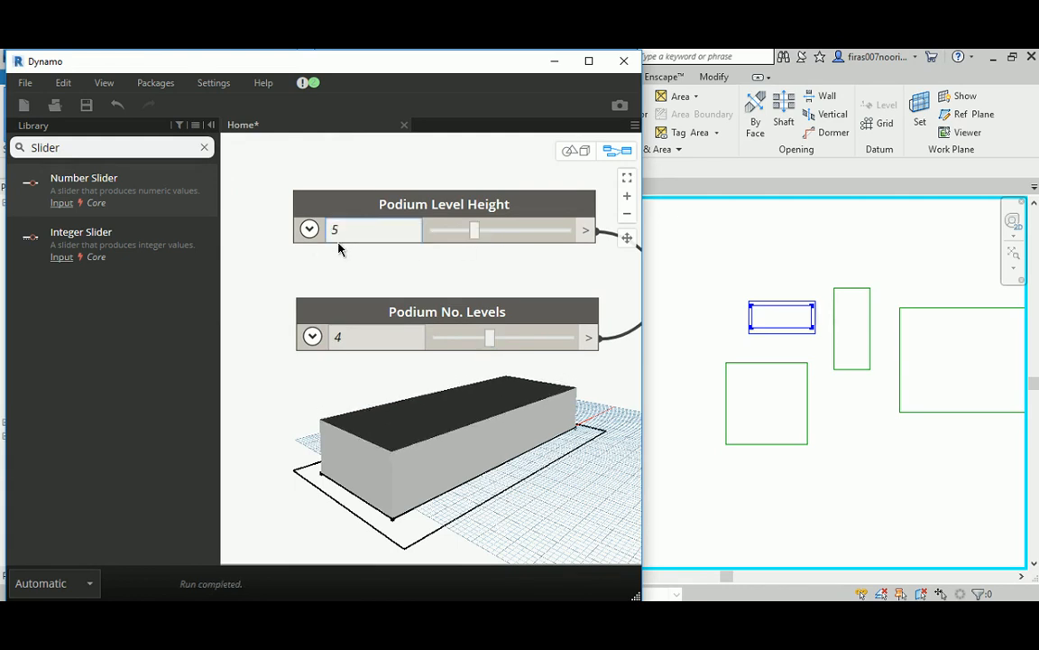
{"action": "type", "text": "4"}
{"action": "key", "text": "Return"}
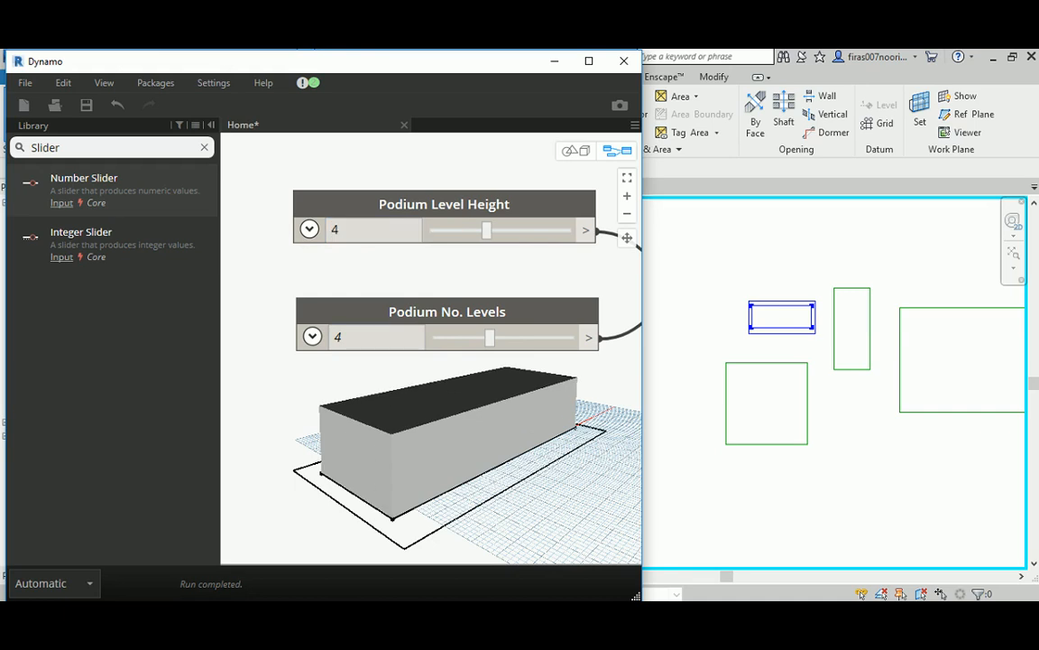
Select all offset, podium and extrusion nodes except the site selection group, and duplicate them below the originals.
{"action": "scroll", "coordinate": [298, 474], "scroll_direction": "down", "scroll_amount": 5}
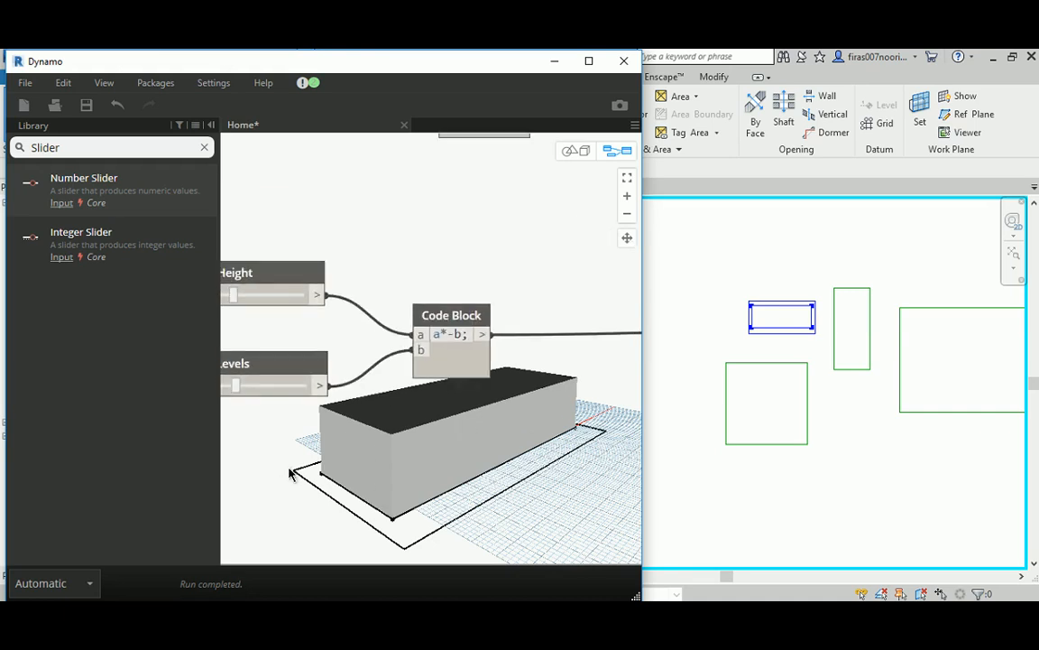
{"action": "scroll", "coordinate": [293, 428], "scroll_direction": "up", "scroll_amount": 2}
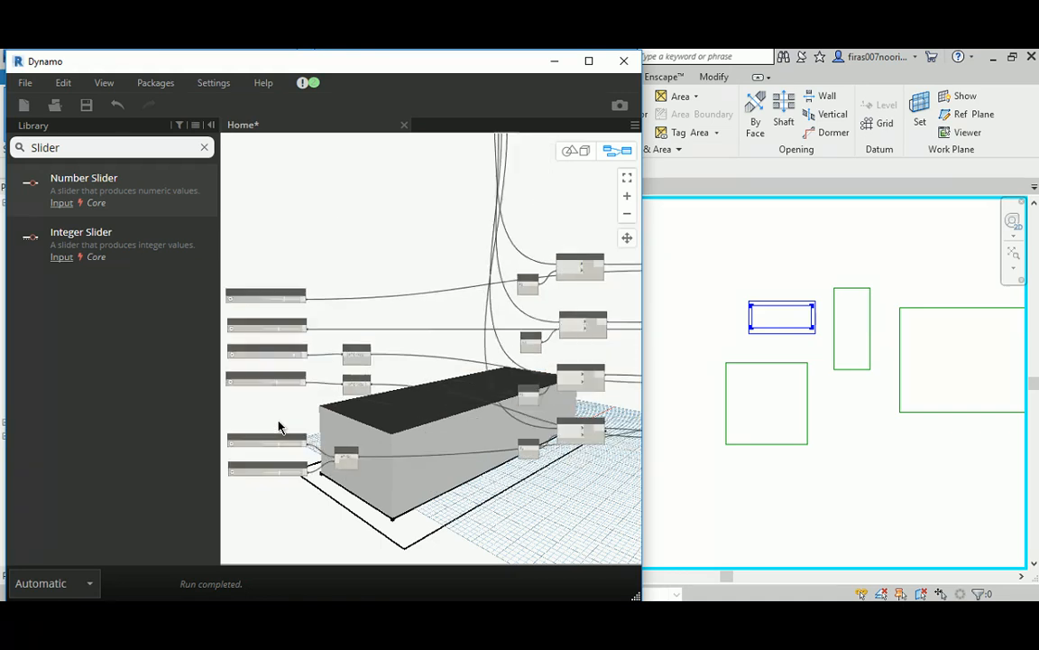
{"action": "scroll", "coordinate": [279, 424], "scroll_direction": "down", "scroll_amount": 4}
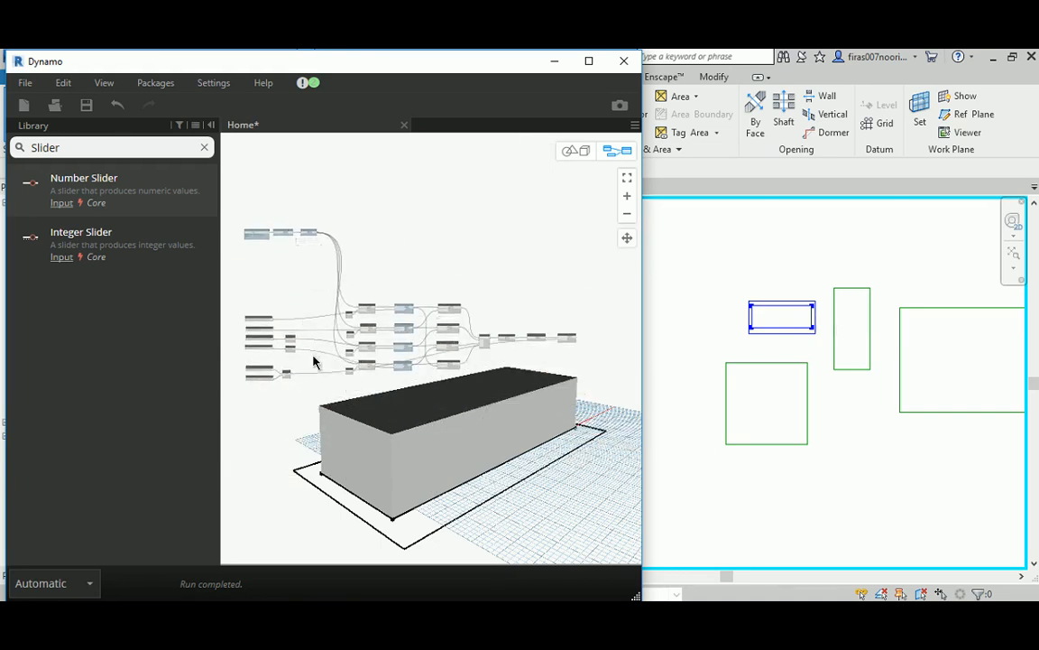
{"action": "left_click", "coordinate": [574, 150]}
{"action": "mouse_move", "coordinate": [501, 373]}
{"action": "right_mouse_down"}
{"action": "mouse_move", "coordinate": [494, 394]}
{"action": "mouse_move", "coordinate": [564, 371]}
{"action": "mouse_move", "coordinate": [488, 385]}
{"action": "mouse_move", "coordinate": [491, 376]}
{"action": "right_mouse_up"}
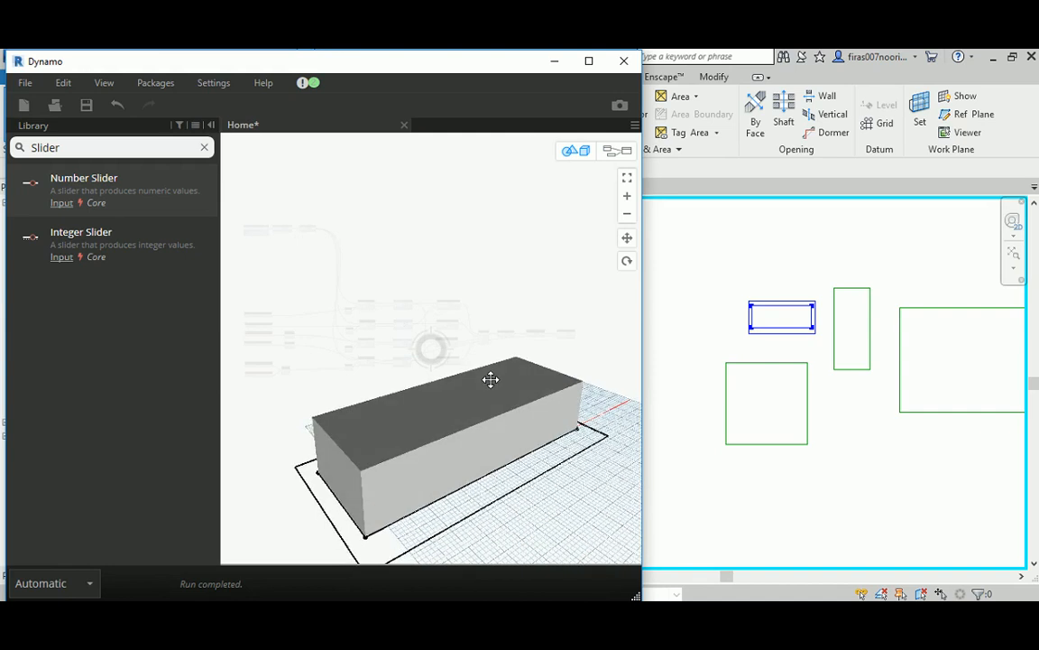
{"action": "left_click", "coordinate": [616, 150]}
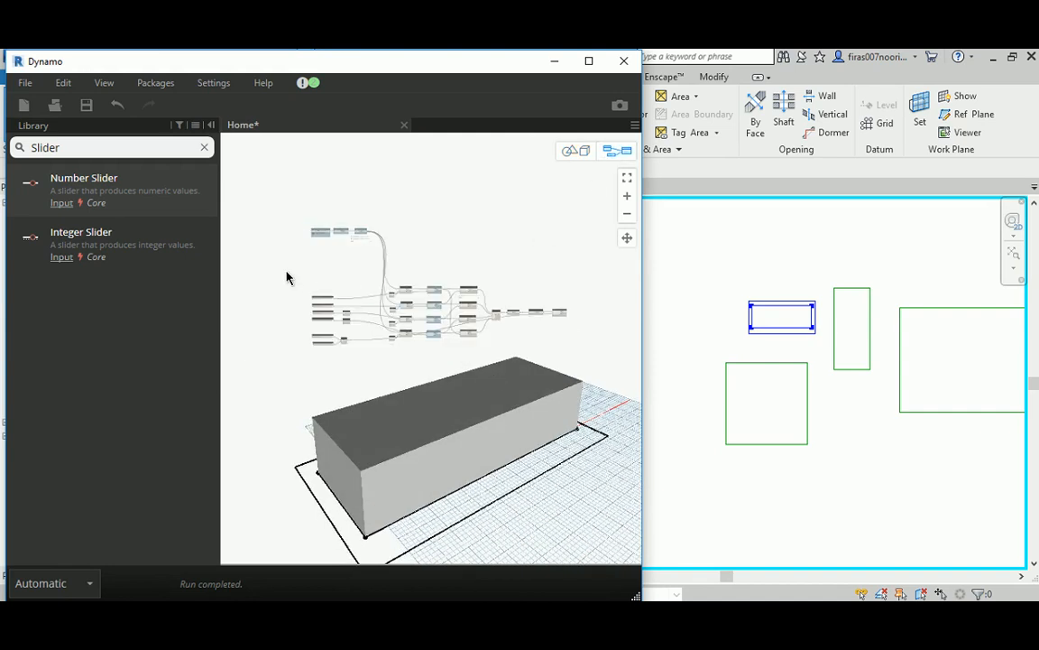
{"action": "left_click_drag", "start_coordinate": [289, 274], "coordinate": [598, 365]}
{"action": "scroll", "coordinate": [412, 296], "scroll_direction": "up", "scroll_amount": 2}
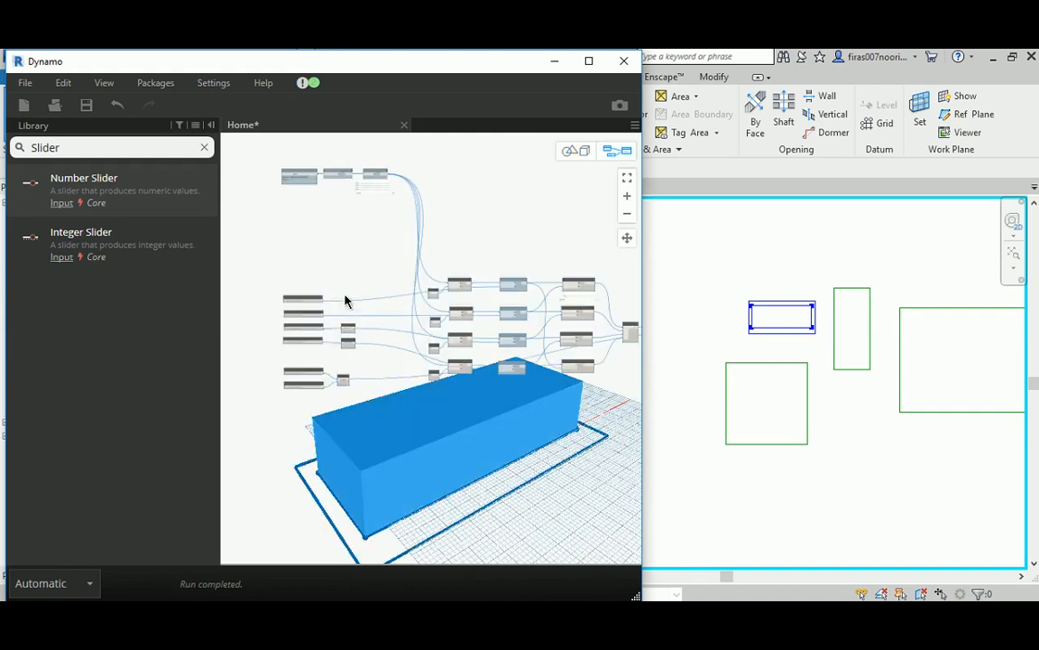
{"action": "scroll", "coordinate": [347, 299], "scroll_direction": "down", "scroll_amount": 2}
{"action": "scroll", "coordinate": [388, 287], "scroll_direction": "up", "scroll_amount": 3}
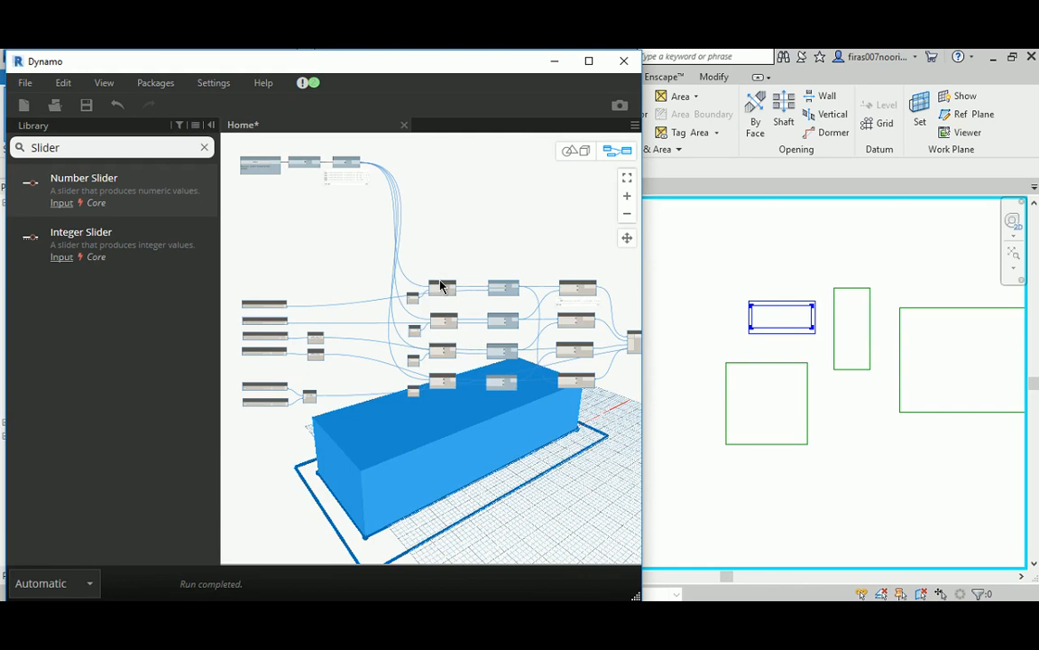
{"action": "left_click_drag", "start_coordinate": [442, 284], "coordinate": [469, 426], "text": "ctrl"}
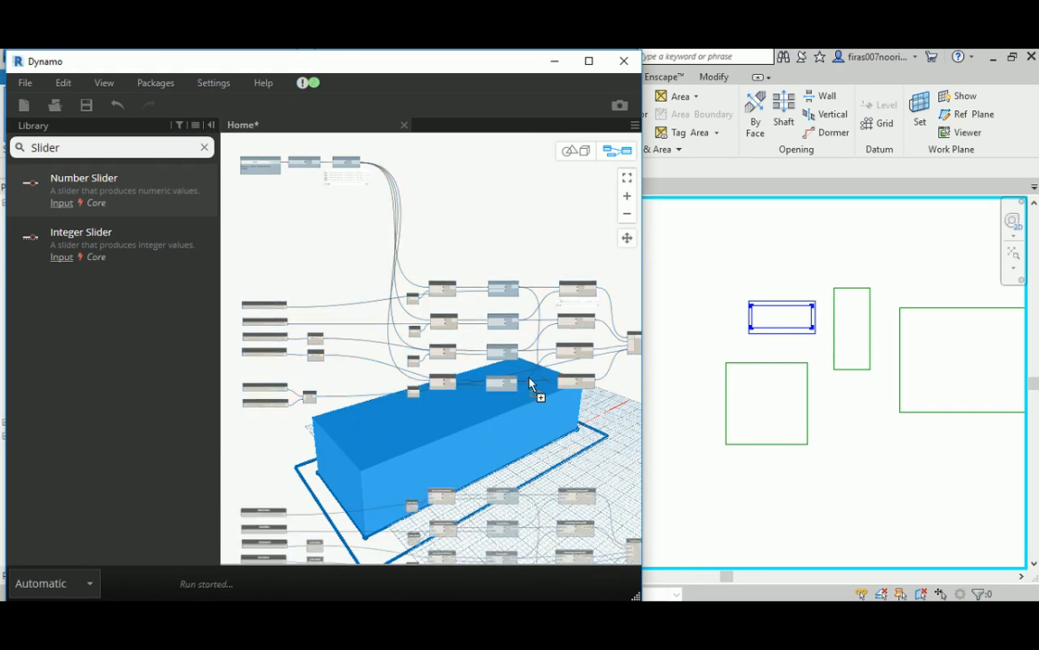
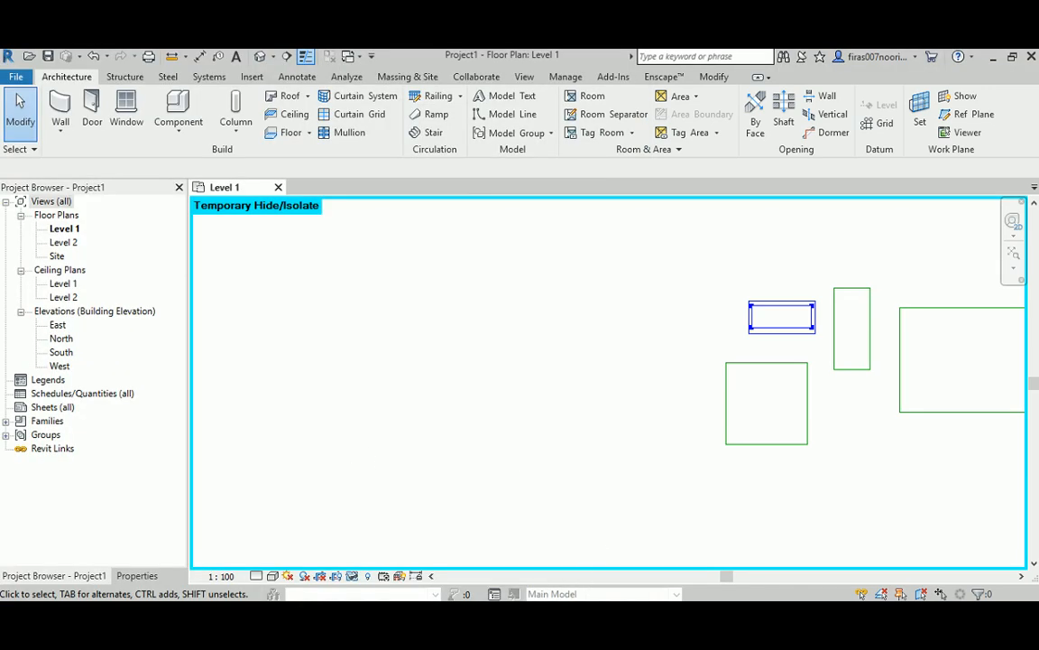
Switch to Dynamo and rename the duplicated Podium Level Height slider to Tower Level Height.
{"action": "mouse_move", "coordinate": [578, 613]}
{"action": "left_click", "coordinate": [487, 552]}
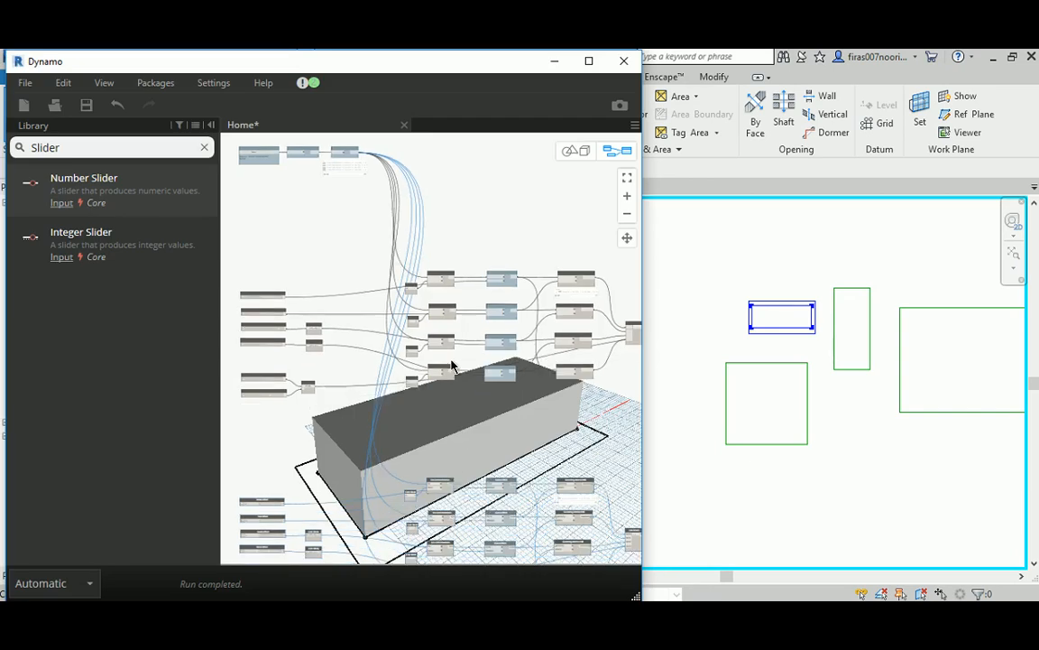
{"action": "scroll", "coordinate": [410, 315], "scroll_direction": "up", "scroll_amount": 5}
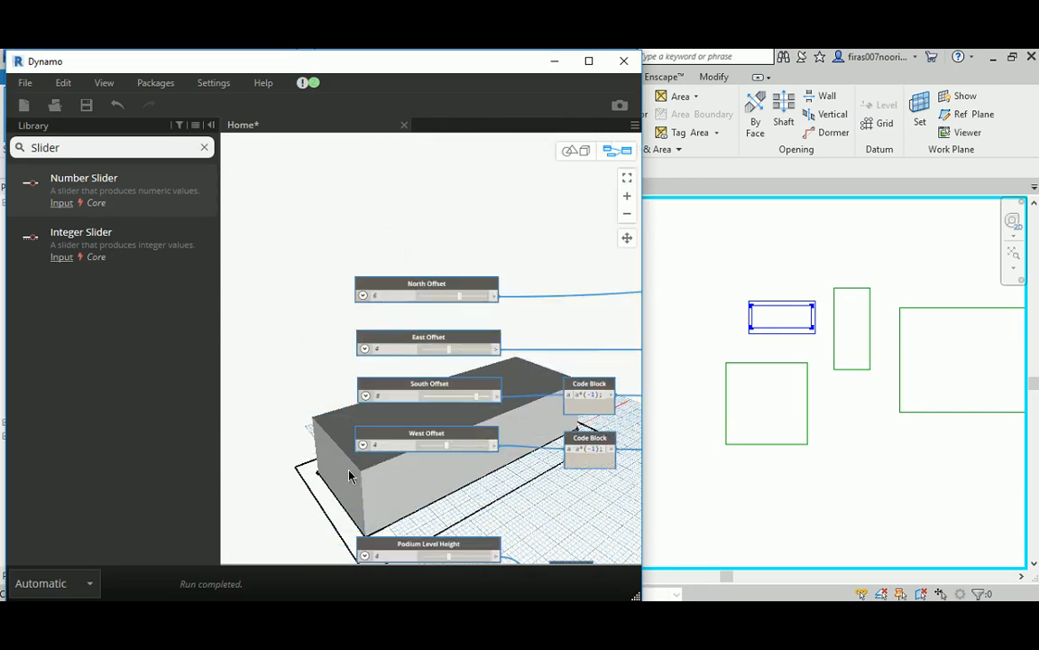
{"action": "middle_click_drag", "start_coordinate": [402, 366], "coordinate": [392, 253]}
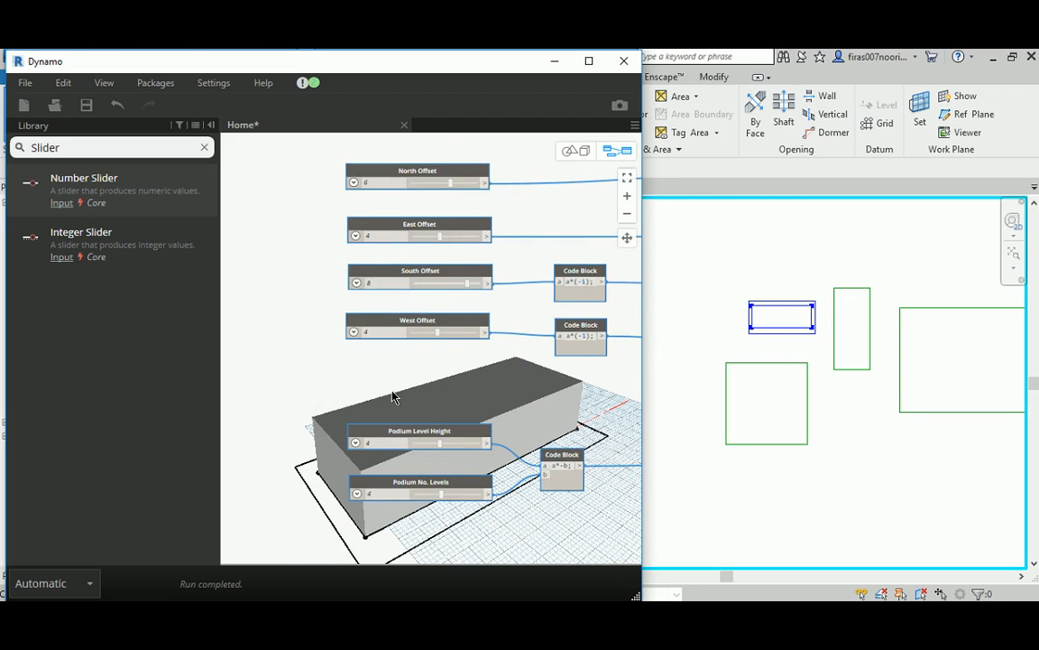
{"action": "scroll", "coordinate": [397, 429], "scroll_direction": "up", "scroll_amount": 2}
{"action": "double_click", "coordinate": [405, 435]}
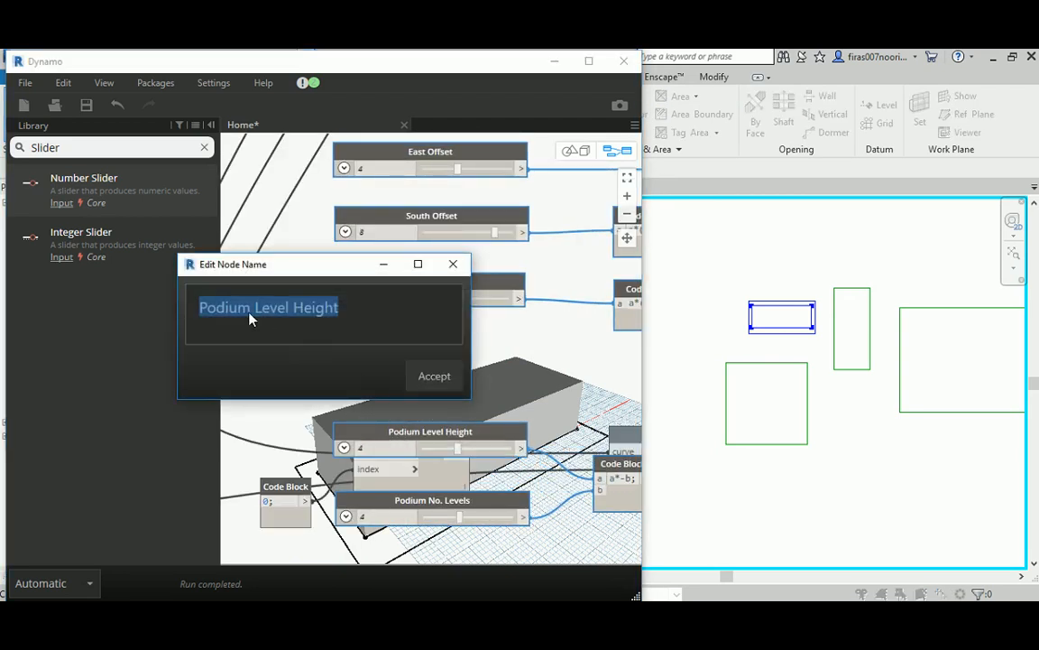
{"action": "double_click", "coordinate": [211, 307]}
{"action": "type", "text": "Tower"}
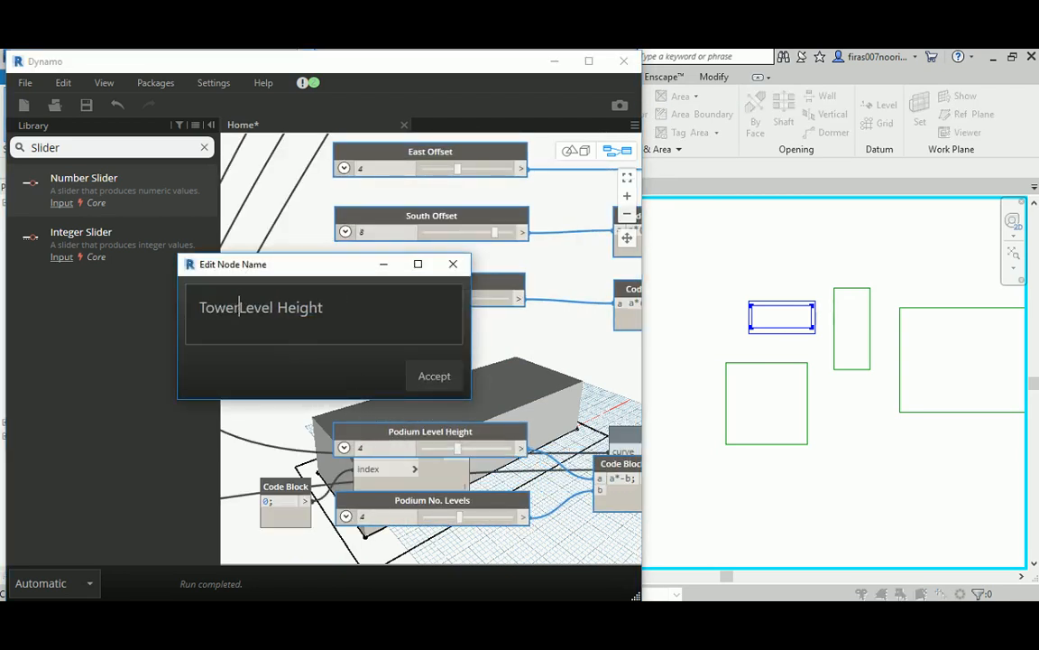
{"action": "left_click", "coordinate": [437, 379]}
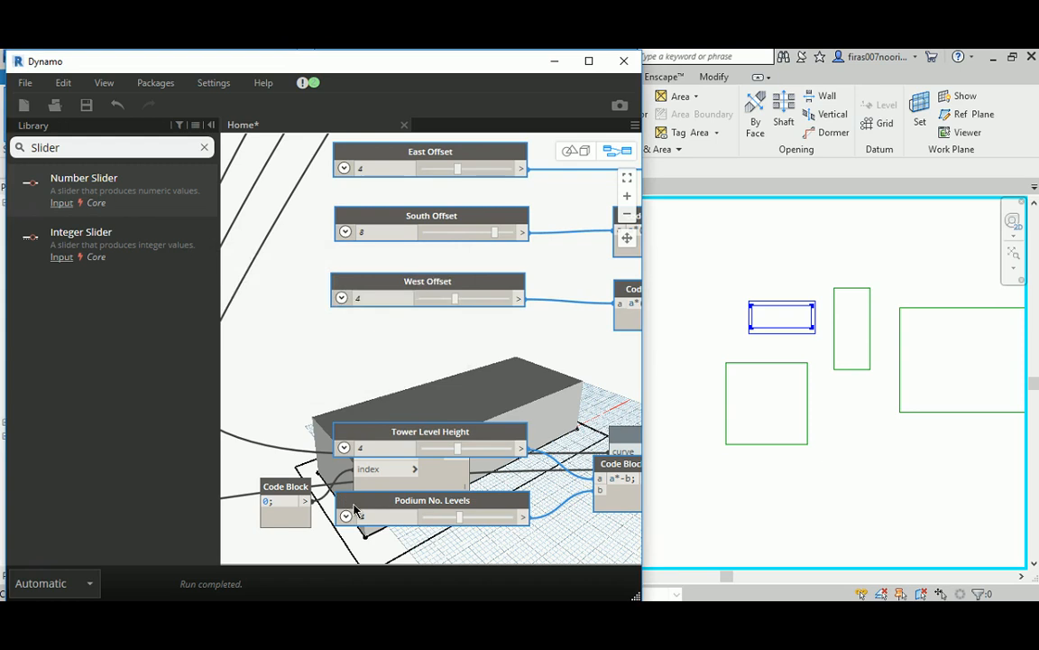
Undo the latest changes until the duplicated node chain is removed.
{"action": "scroll", "coordinate": [389, 363], "scroll_direction": "down", "scroll_amount": 2}
{"action": "scroll", "coordinate": [316, 370], "scroll_direction": "down", "scroll_amount": 2}
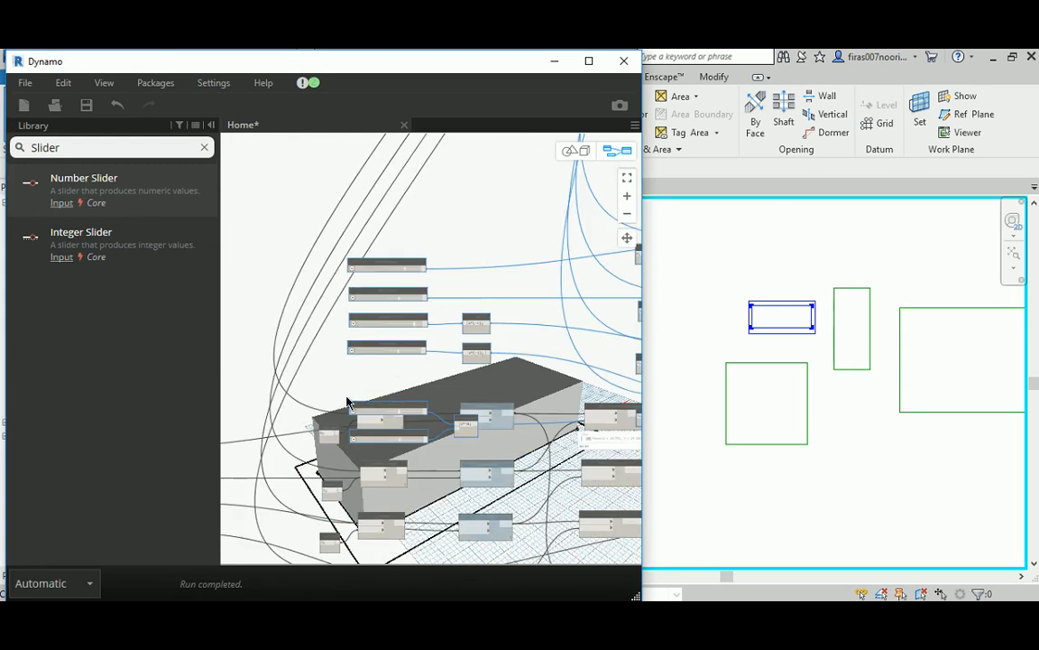
{"action": "scroll", "coordinate": [289, 383], "scroll_direction": "down", "scroll_amount": 2}
{"action": "scroll", "coordinate": [448, 325], "scroll_direction": "down", "scroll_amount": 3}
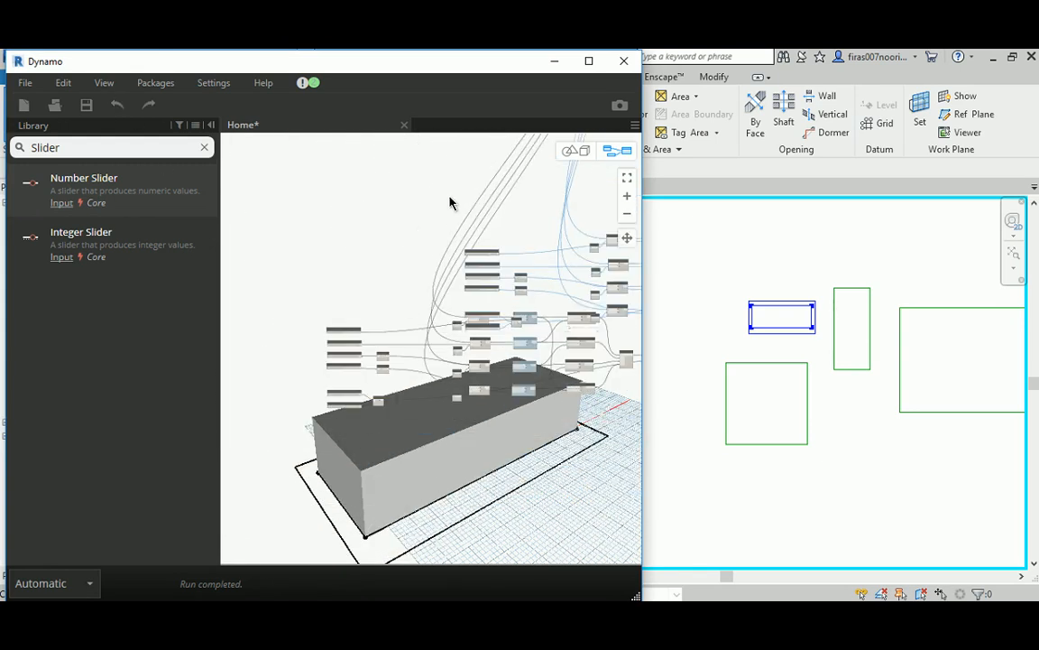
{"action": "scroll", "coordinate": [372, 221], "scroll_direction": "down", "scroll_amount": 2}
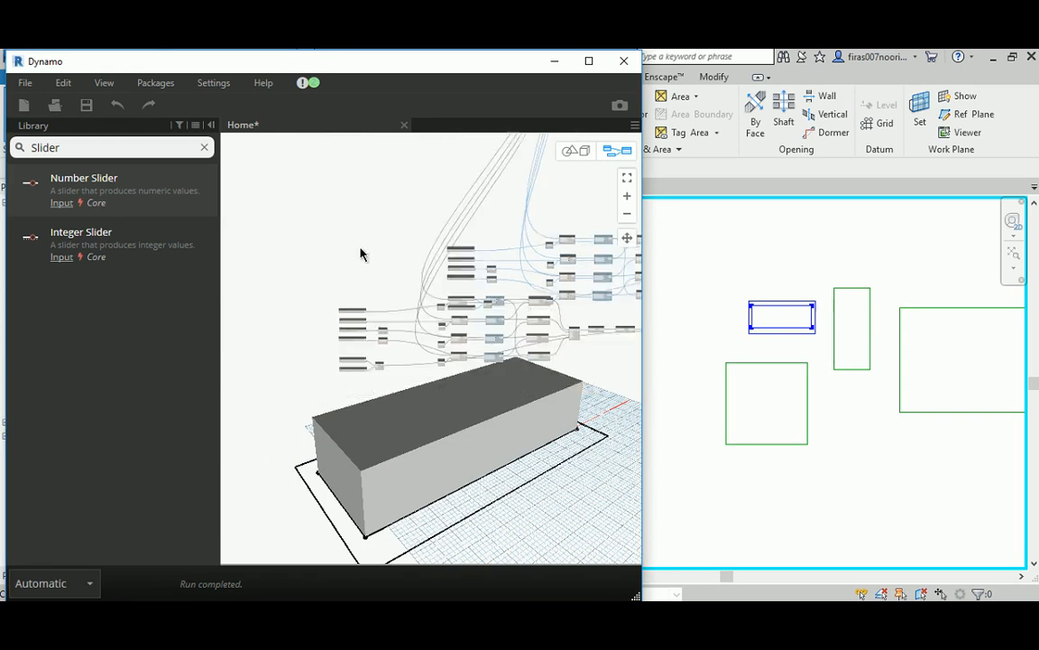
{"action": "scroll", "coordinate": [360, 248], "scroll_direction": "down", "scroll_amount": 2}
{"action": "middle_click_drag", "start_coordinate": [421, 226], "coordinate": [374, 272]}
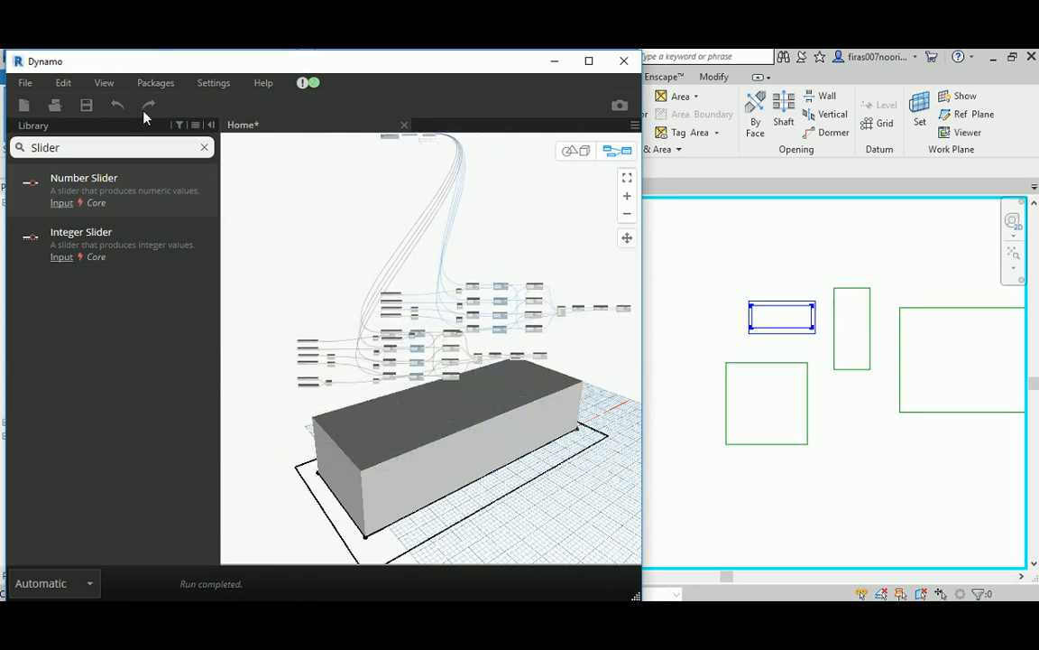
{"action": "left_click", "coordinate": [118, 106]}
{"action": "left_click", "coordinate": [118, 106]}
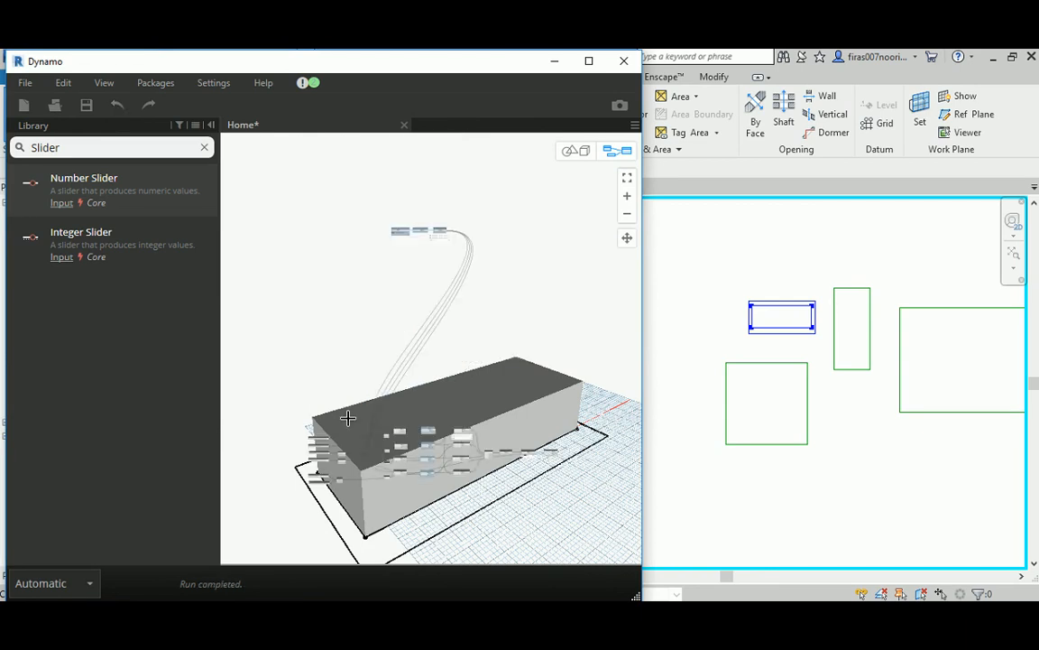
Move the whole offset and podium node chain up beneath the site selection nodes, and duplicate it below.
{"action": "left_click_drag", "start_coordinate": [283, 394], "coordinate": [617, 536]}
{"action": "scroll", "coordinate": [388, 433], "scroll_direction": "up", "scroll_amount": 3}
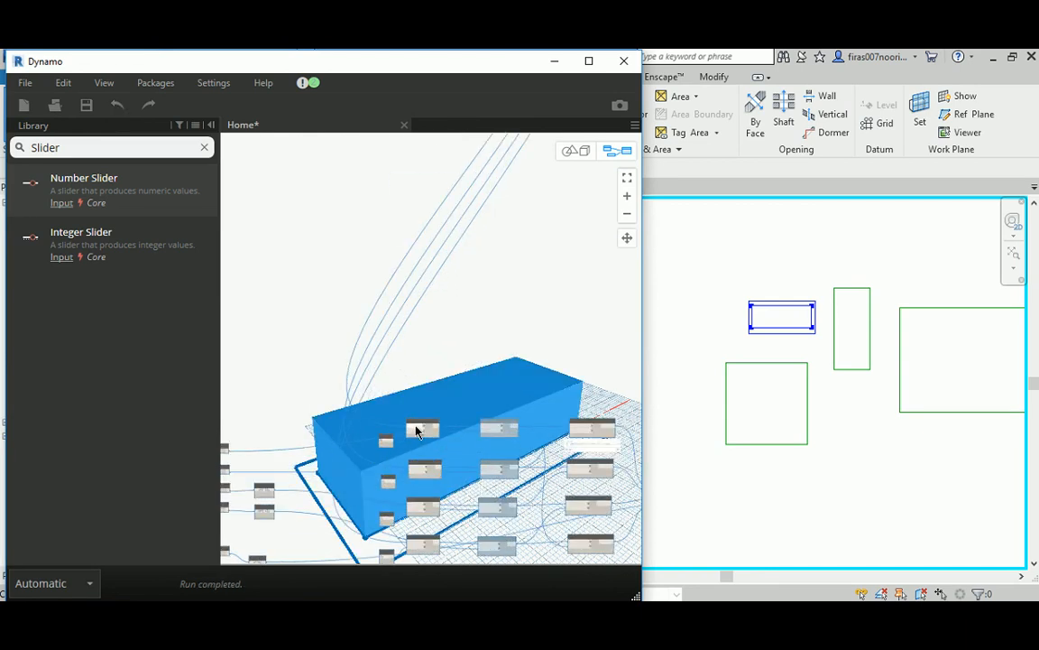
{"action": "middle_click_drag", "start_coordinate": [420, 427], "coordinate": [476, 251]}
{"action": "scroll", "coordinate": [393, 217], "scroll_direction": "down", "scroll_amount": 3}
{"action": "middle_click_drag", "start_coordinate": [375, 211], "coordinate": [334, 419]}
{"action": "middle_click_drag", "start_coordinate": [415, 439], "coordinate": [518, 245]}
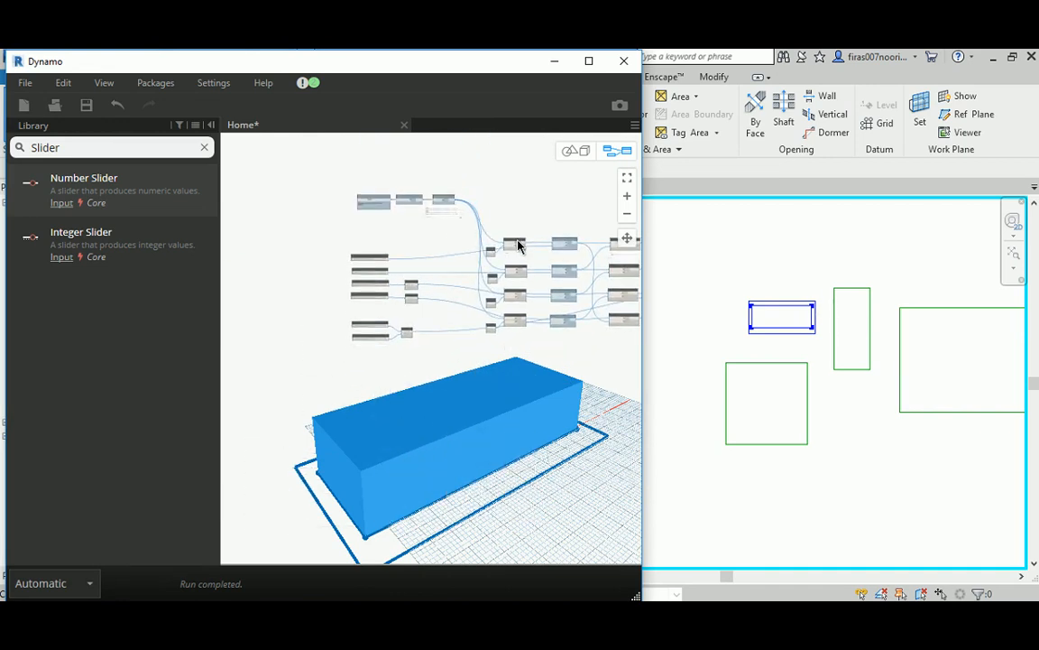
{"action": "left_click_drag", "start_coordinate": [507, 440], "coordinate": [491, 524], "text": "ctrl"}
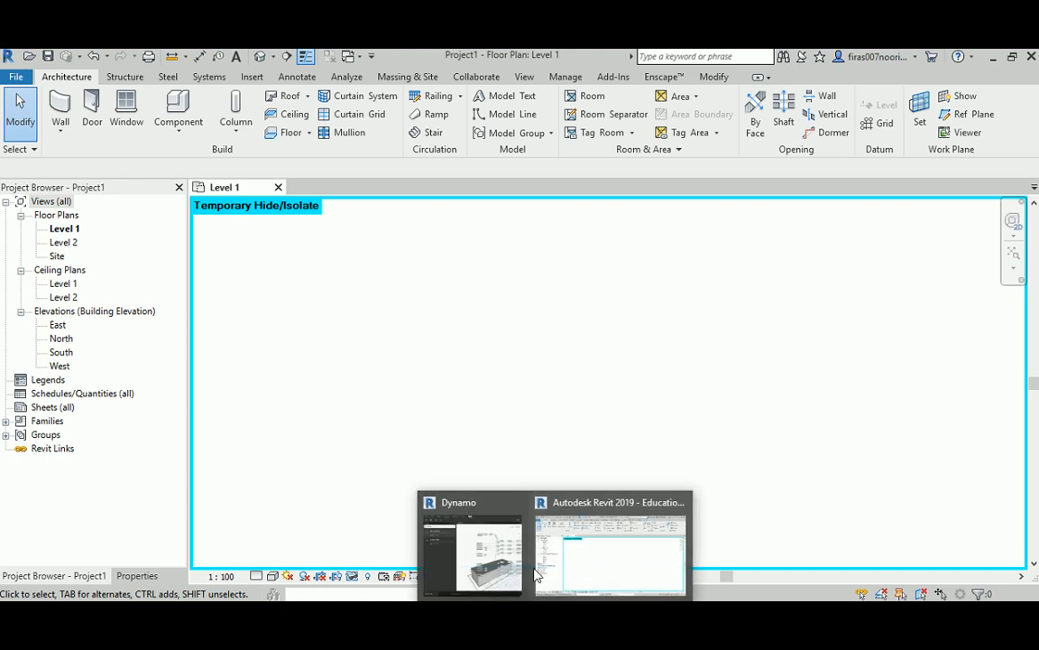
Switch back to Dynamo and examine the original and duplicated node chains and their offset and podium sliders.
{"action": "left_click", "coordinate": [499, 539]}
{"action": "middle_click_drag", "start_coordinate": [370, 368], "coordinate": [347, 317]}
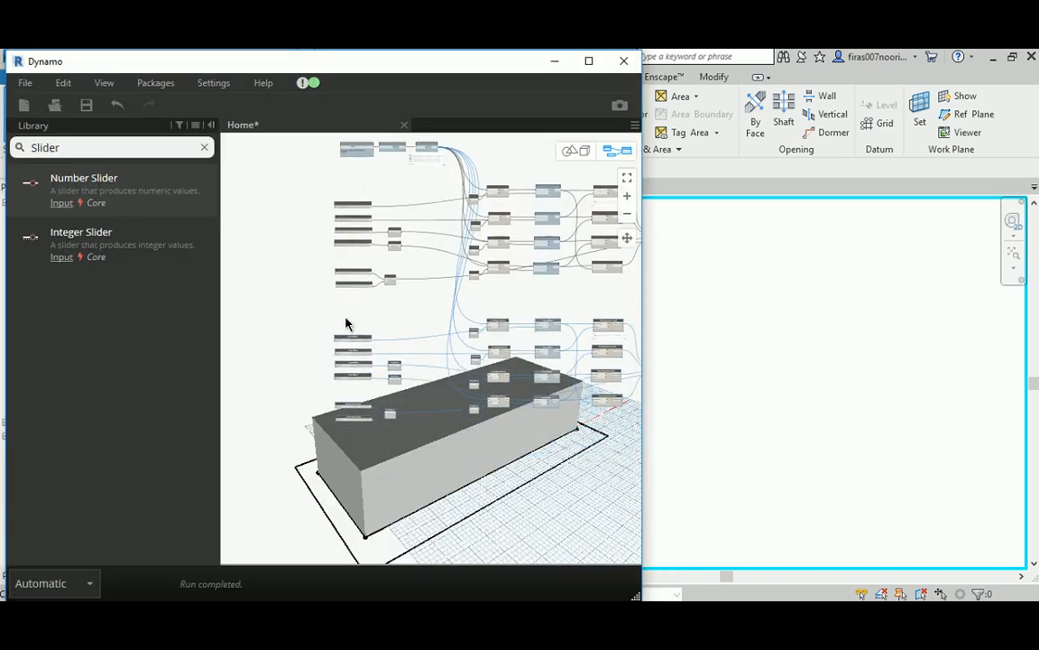
{"action": "scroll", "coordinate": [346, 316], "scroll_direction": "up", "scroll_amount": 3}
{"action": "scroll", "coordinate": [311, 349], "scroll_direction": "down", "scroll_amount": 6}
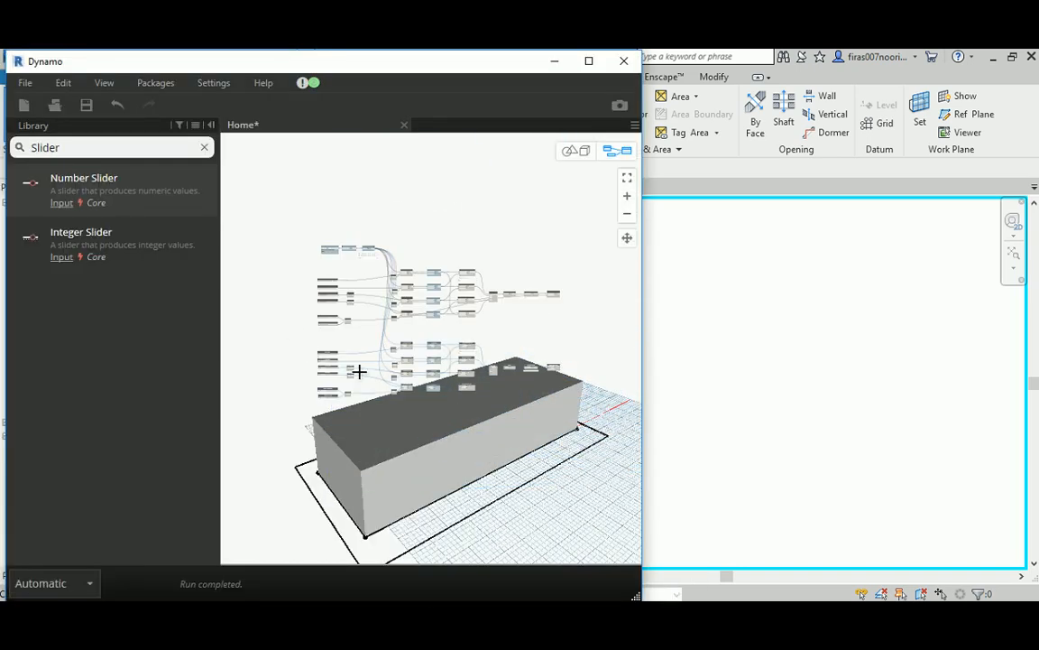
{"action": "left_click_drag", "start_coordinate": [298, 337], "coordinate": [593, 448]}
{"action": "scroll", "coordinate": [326, 355], "scroll_direction": "up", "scroll_amount": 4}
{"action": "scroll", "coordinate": [326, 355], "scroll_direction": "up", "scroll_amount": 4}
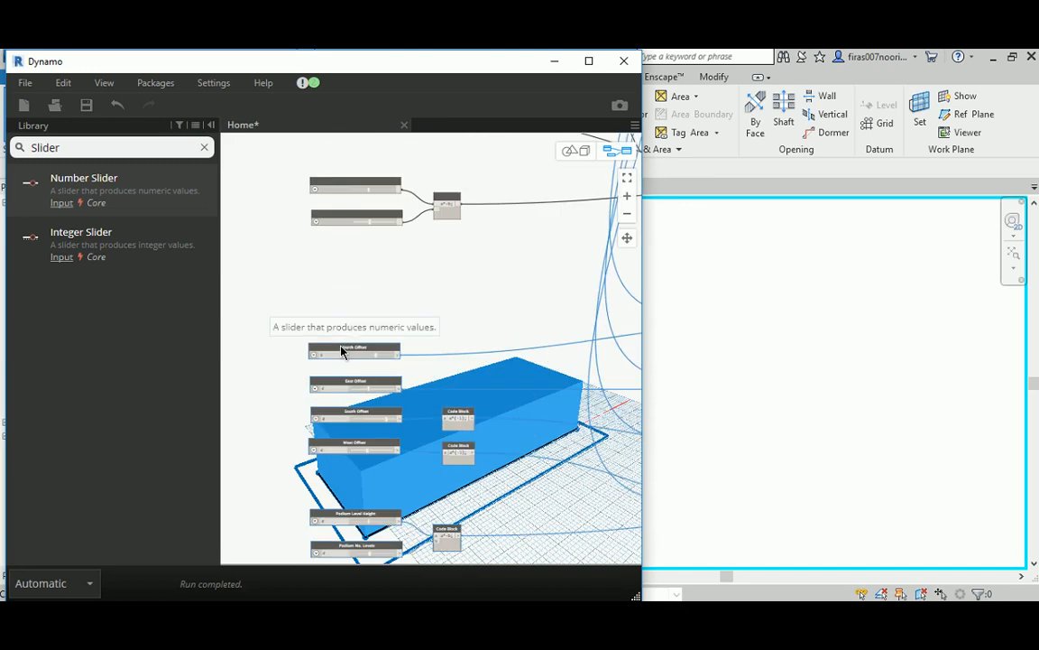
{"action": "left_click", "coordinate": [339, 358]}
{"action": "scroll", "coordinate": [342, 336], "scroll_direction": "down", "scroll_amount": 3}
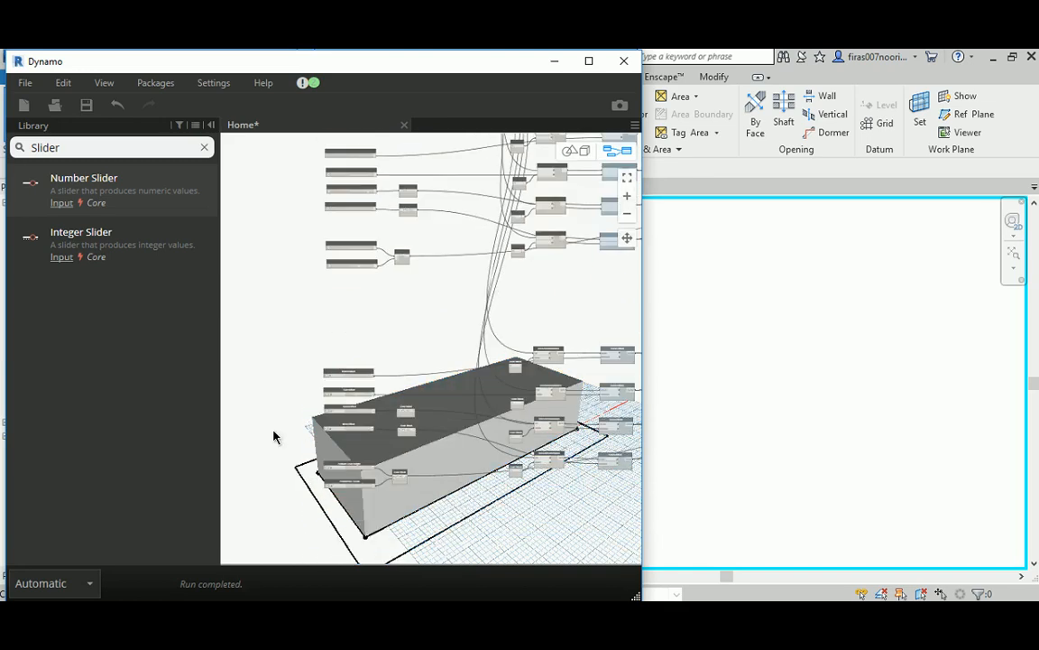
{"action": "middle_click_drag", "start_coordinate": [295, 506], "coordinate": [292, 409]}
{"action": "scroll", "coordinate": [302, 311], "scroll_direction": "up", "scroll_amount": 5}
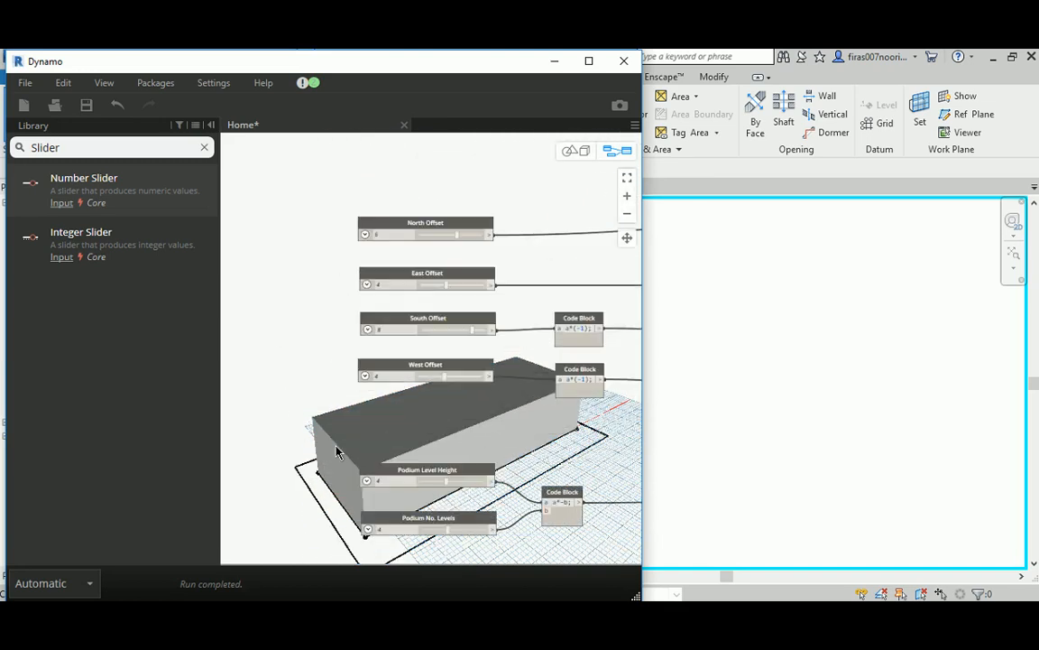
{"action": "scroll", "coordinate": [325, 406], "scroll_direction": "down", "scroll_amount": 5}
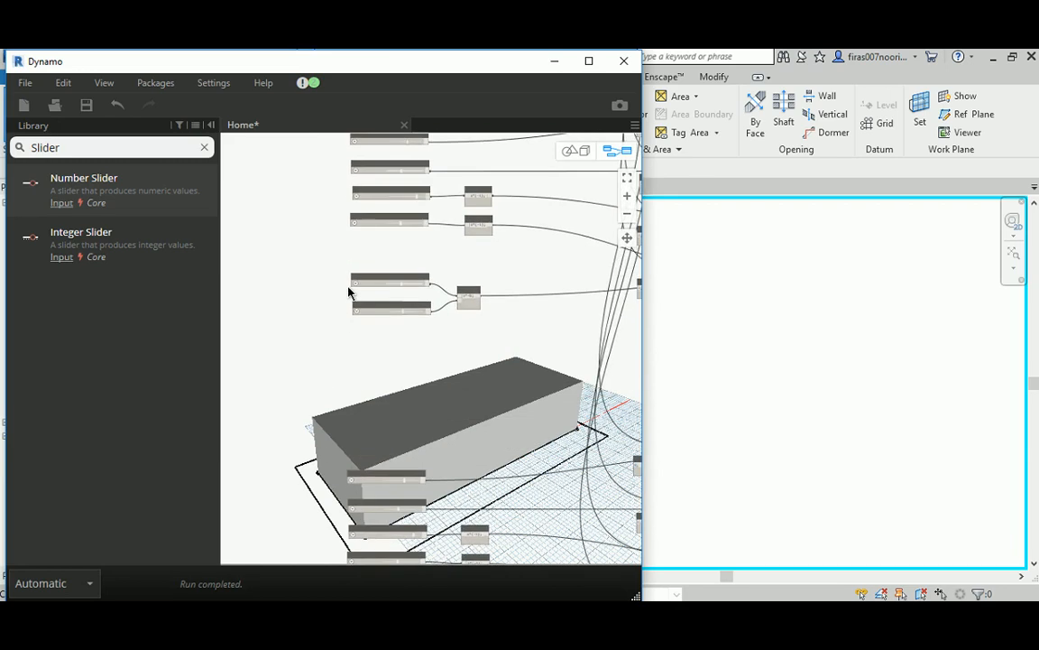
{"action": "scroll", "coordinate": [349, 292], "scroll_direction": "up", "scroll_amount": 3}
{"action": "scroll", "coordinate": [350, 292], "scroll_direction": "down", "scroll_amount": 4}
{"action": "middle_click_drag", "start_coordinate": [330, 391], "coordinate": [328, 178]}
{"action": "scroll", "coordinate": [335, 364], "scroll_direction": "up", "scroll_amount": 3}
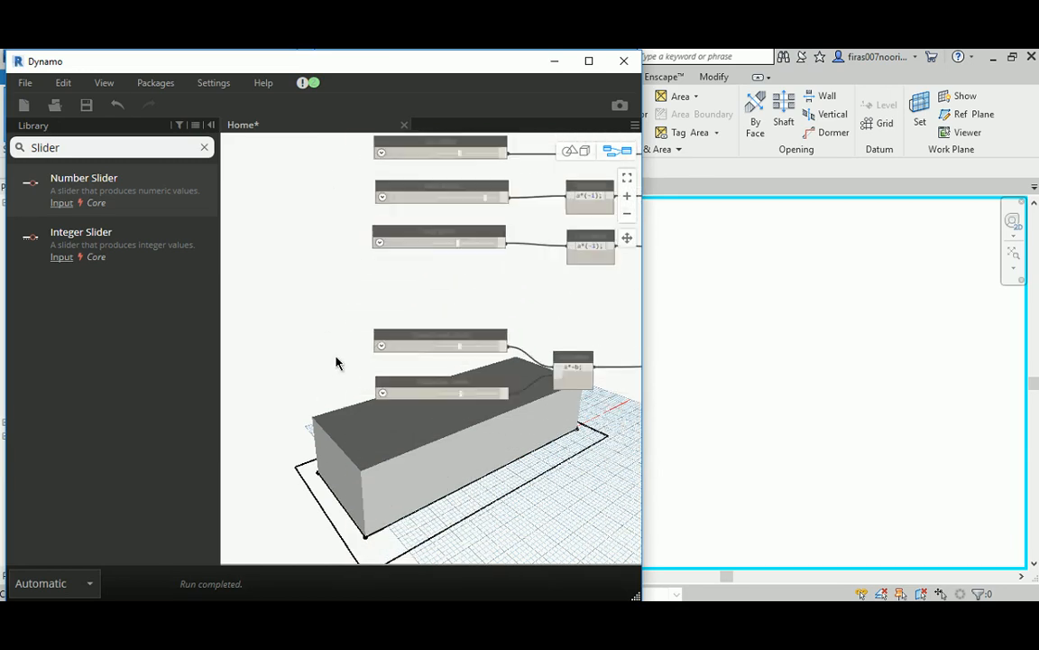
{"action": "scroll", "coordinate": [361, 347], "scroll_direction": "up", "scroll_amount": 4}
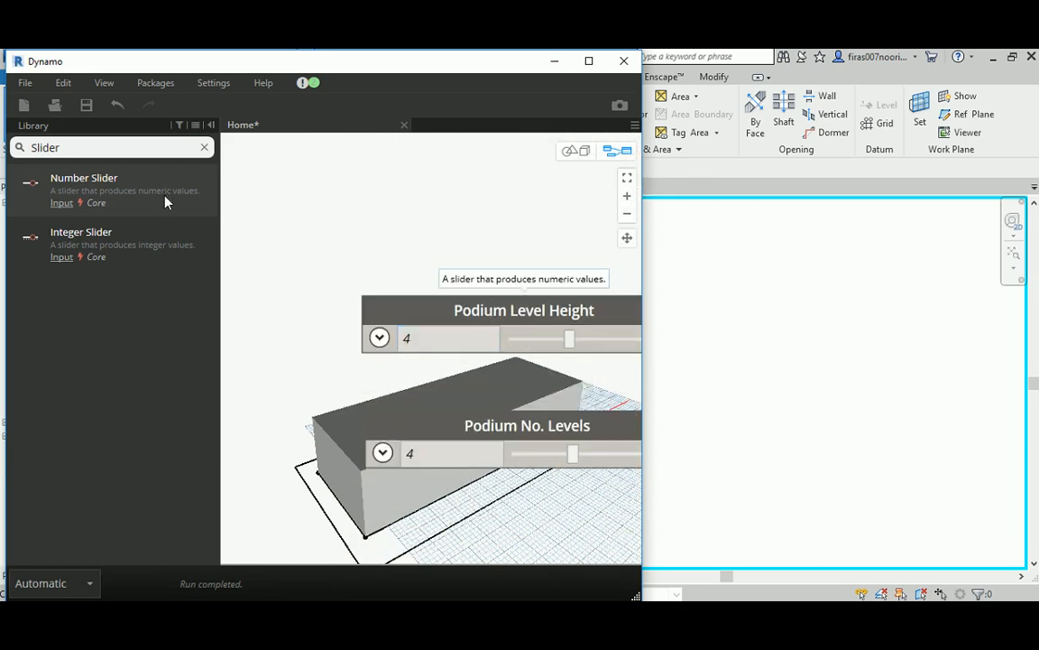
Save the workspace as Phase 01 in the Site Boundary folder.
{"action": "left_click", "coordinate": [24, 83]}
{"action": "left_click", "coordinate": [68, 180]}
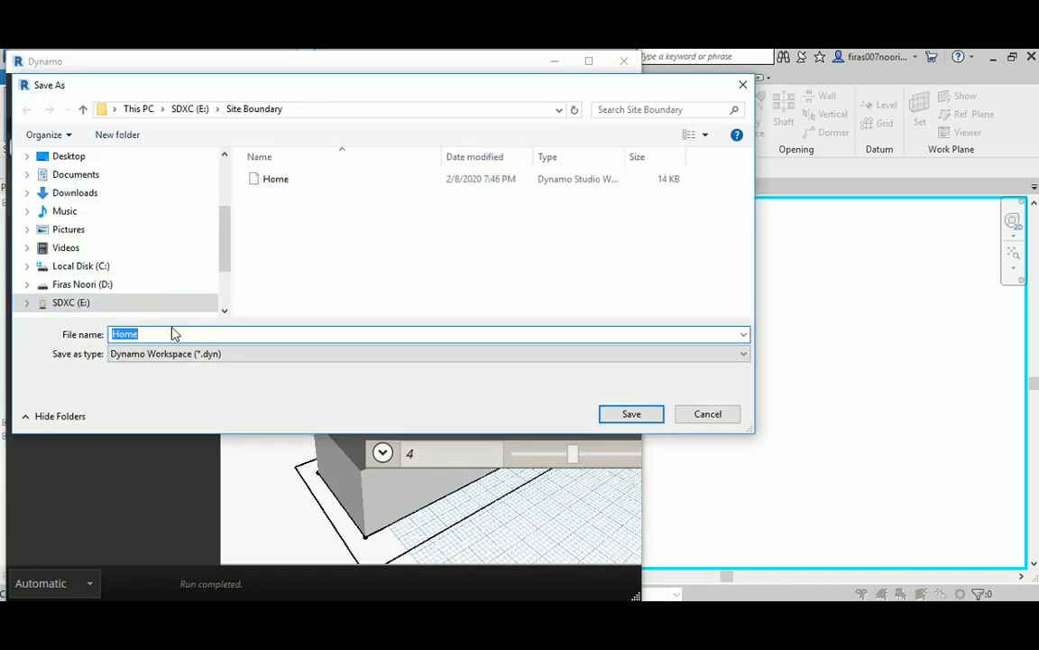
{"action": "type", "text": "Phase 01"}
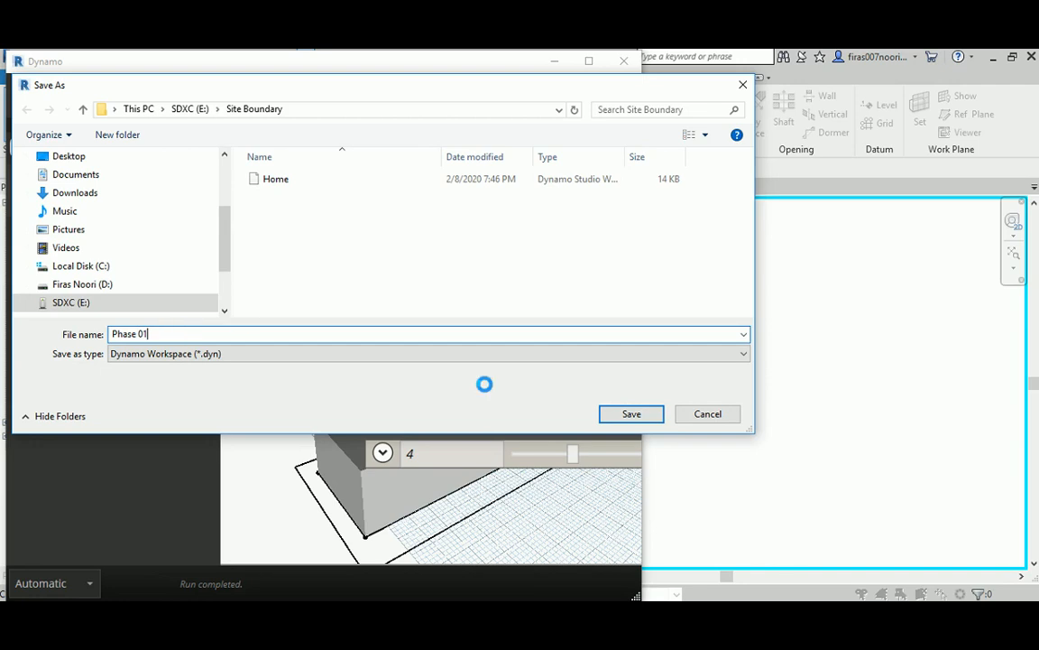
{"action": "left_click", "coordinate": [632, 413]}
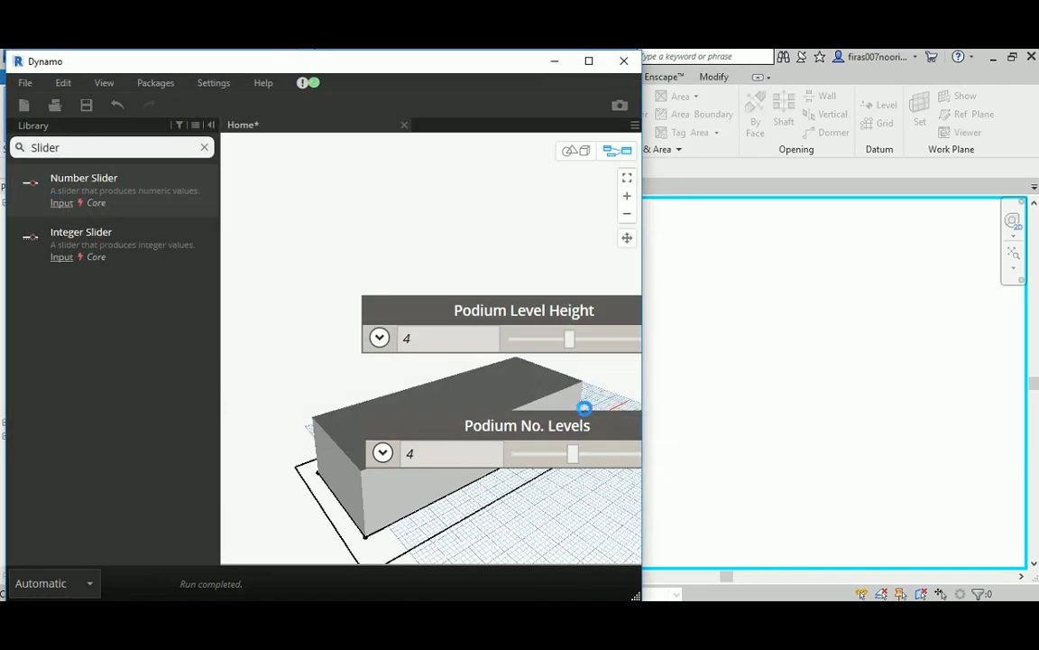
Rename the duplicated Podium Level Height slider to Tower Level Height.
{"action": "double_click", "coordinate": [470, 314]}
{"action": "left_click", "coordinate": [226, 316]}
{"action": "left_click_drag", "start_coordinate": [251, 310], "coordinate": [191, 312]}
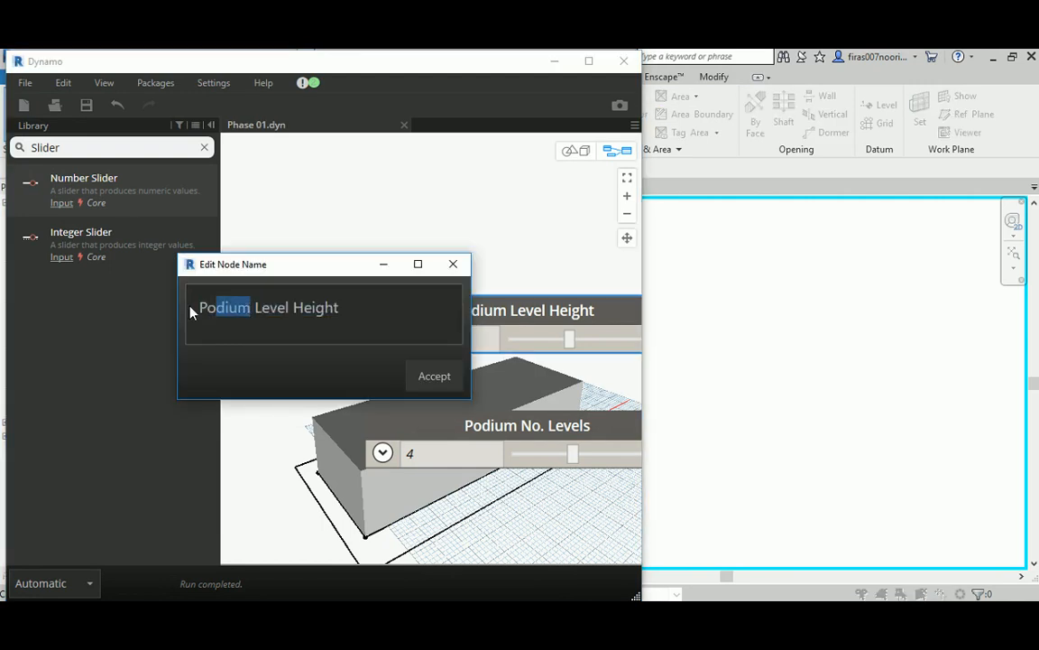
{"action": "type", "text": "Tower"}
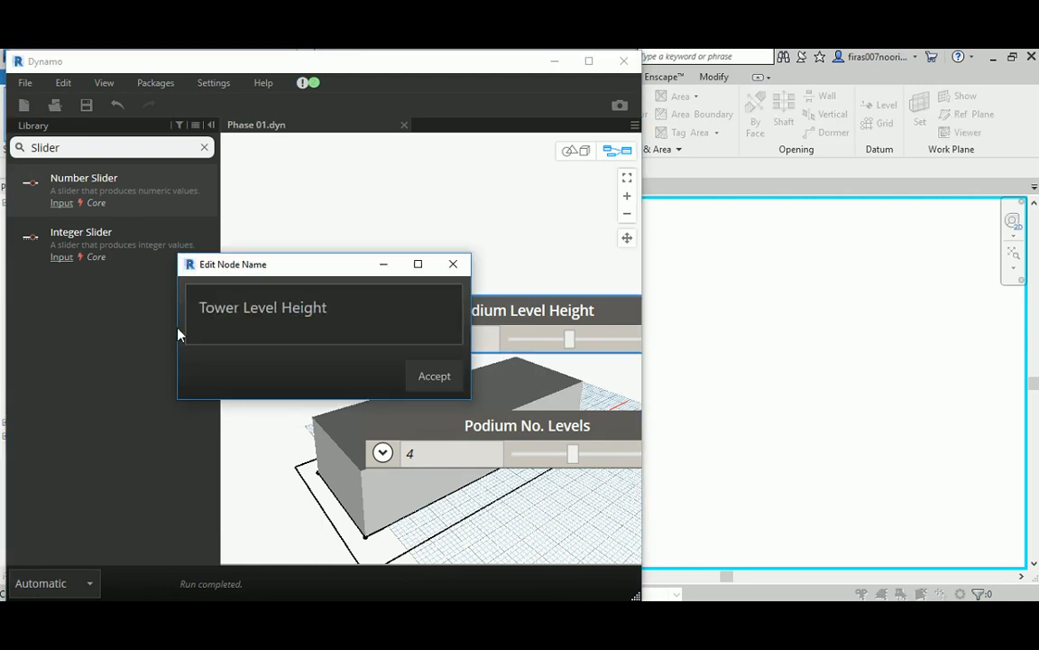
{"action": "left_click", "coordinate": [446, 383]}
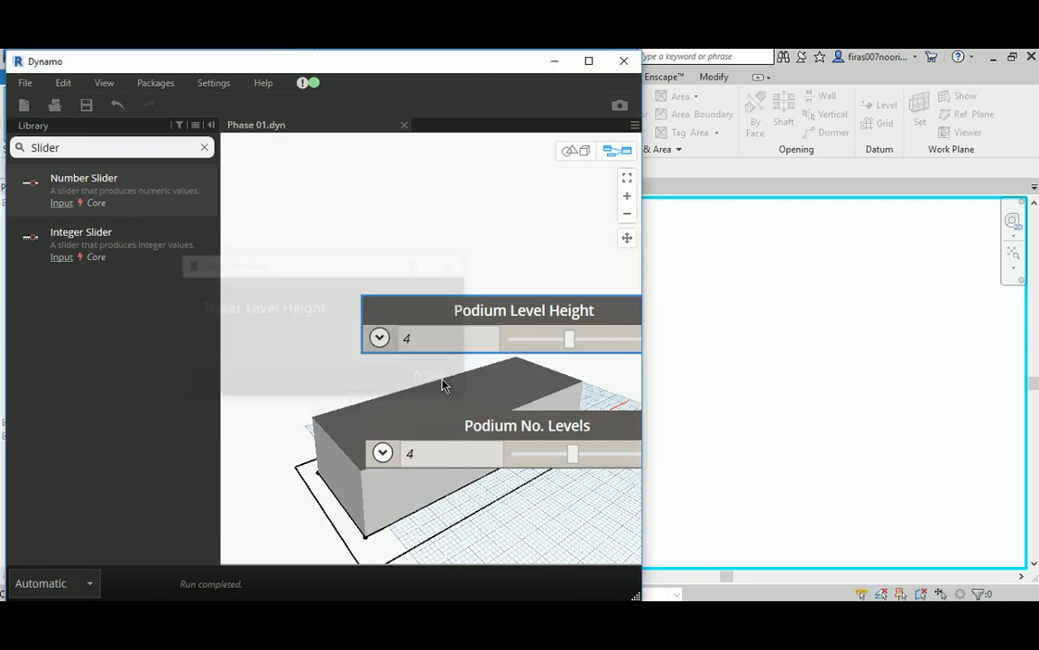
Rename the duplicated Podium No. Levels slider to Tower No. Levels.
{"action": "double_click", "coordinate": [484, 430]}
{"action": "left_click", "coordinate": [216, 308]}
{"action": "left_click_drag", "start_coordinate": [251, 310], "coordinate": [177, 315]}
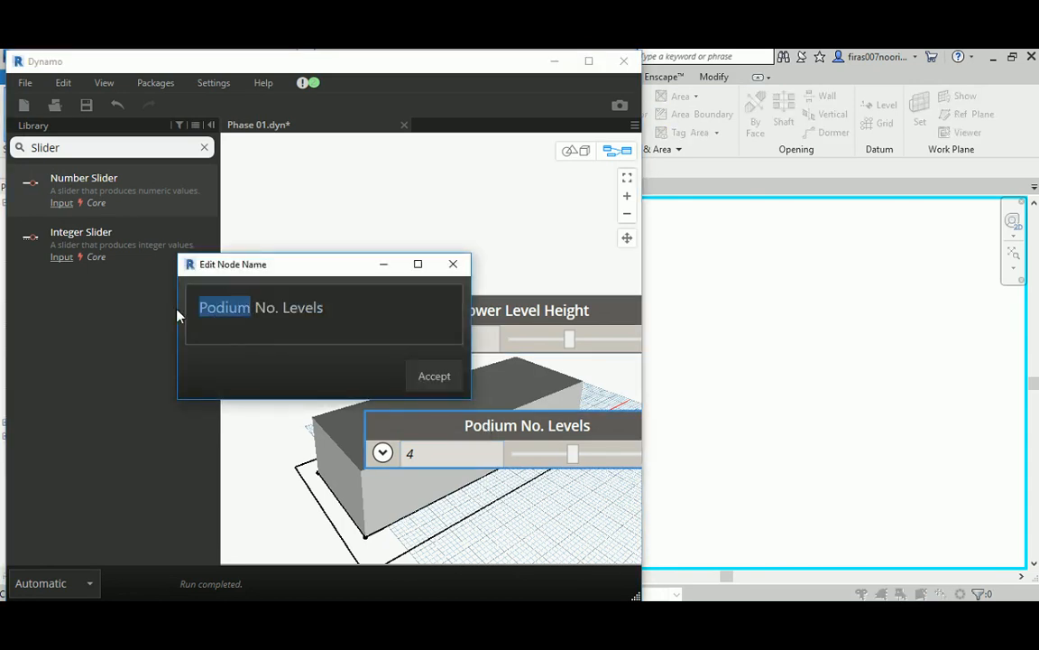
{"action": "type", "text": "Tower"}
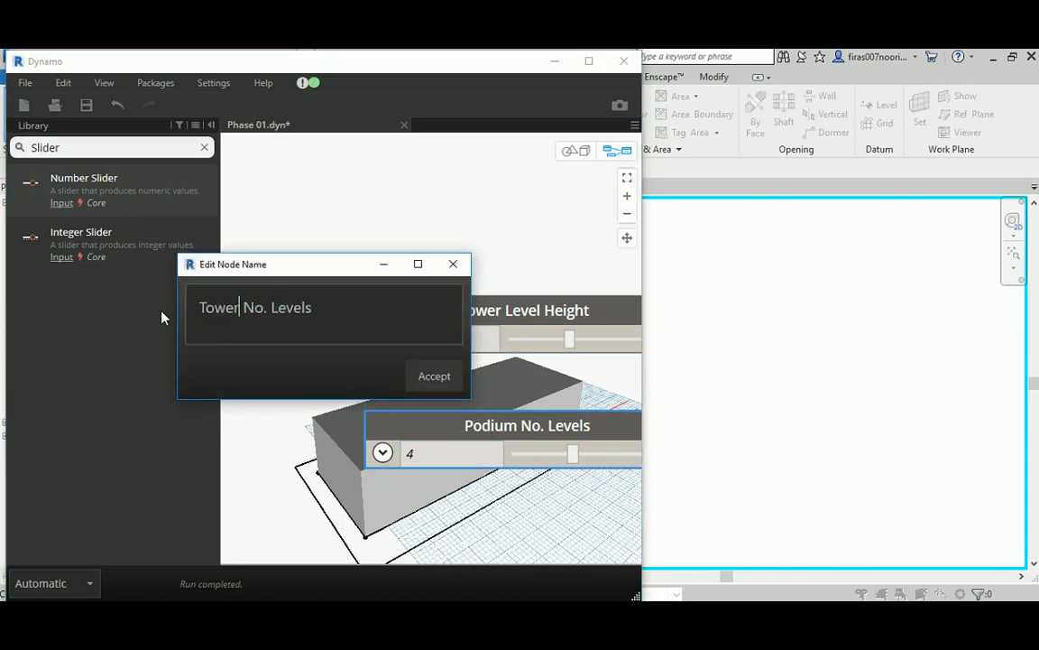
{"action": "left_click", "coordinate": [451, 379]}
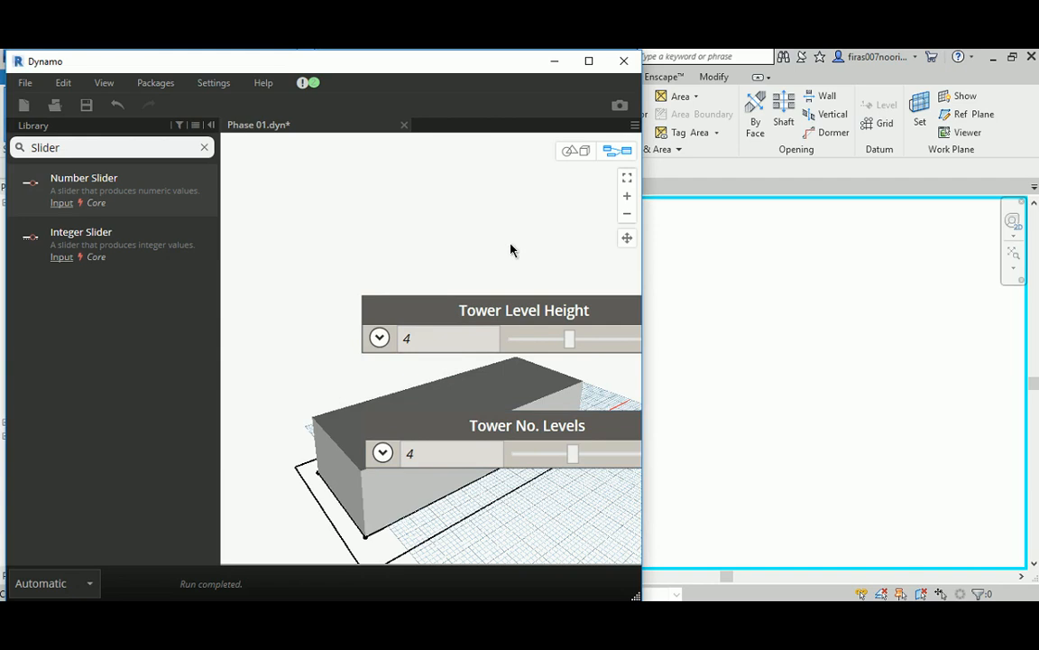
Set the tower chain's offset sliders to 8 for North, 6 for East, 10 for South and 6 for West.
{"action": "middle_click_drag", "start_coordinate": [454, 224], "coordinate": [367, 171]}
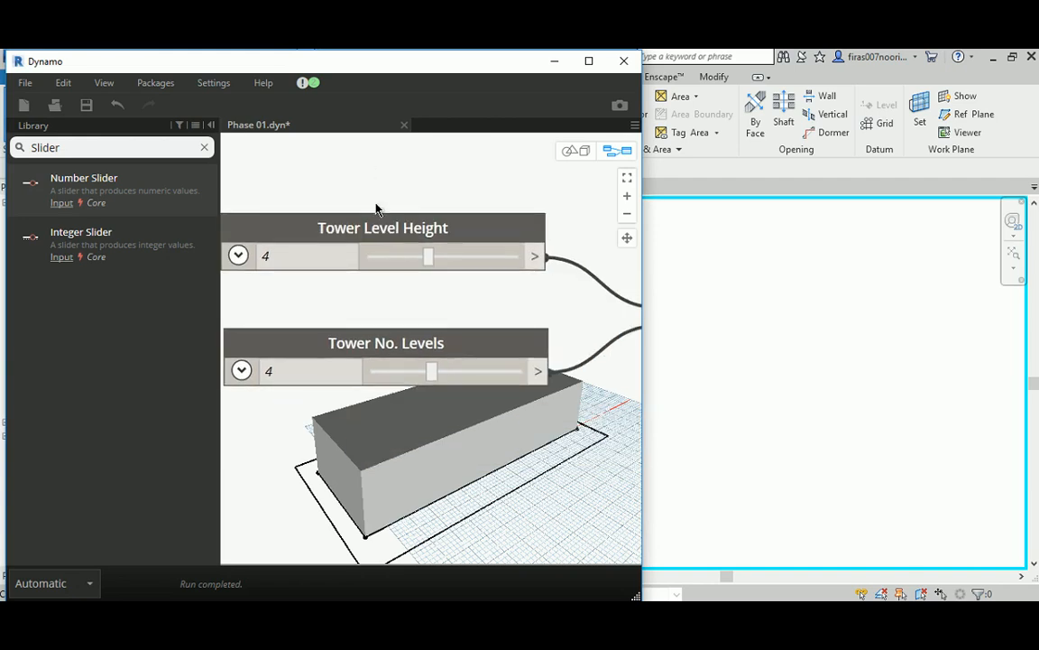
{"action": "scroll", "coordinate": [369, 323], "scroll_direction": "down", "scroll_amount": 3}
{"action": "left_click", "coordinate": [361, 331]}
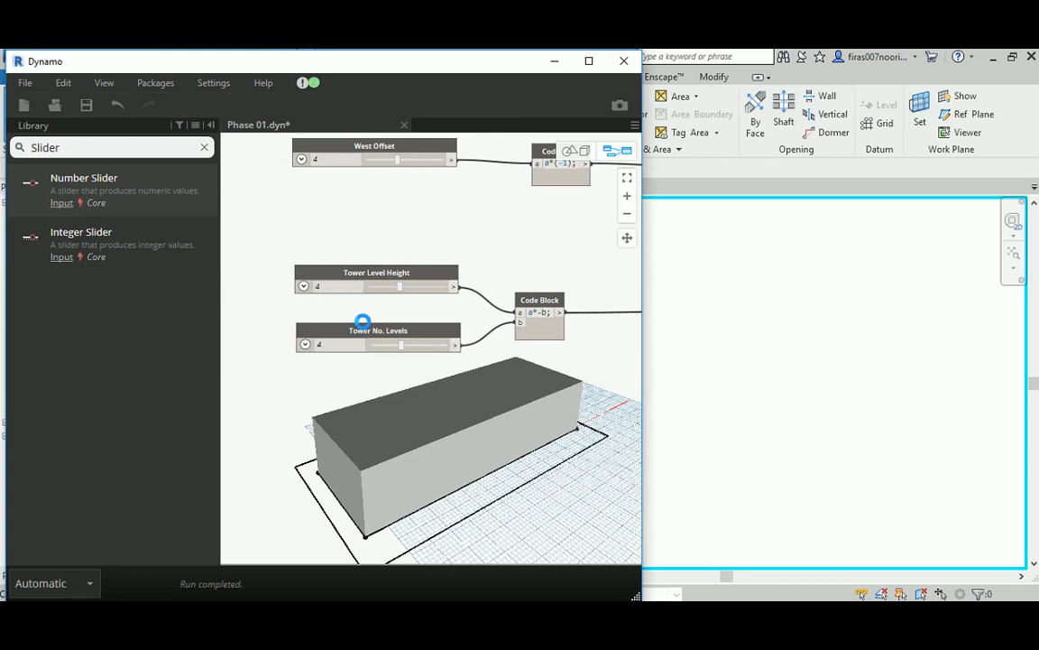
{"action": "middle_click_drag", "start_coordinate": [374, 200], "coordinate": [363, 321]}
{"action": "middle_click_drag", "start_coordinate": [279, 291], "coordinate": [381, 379]}
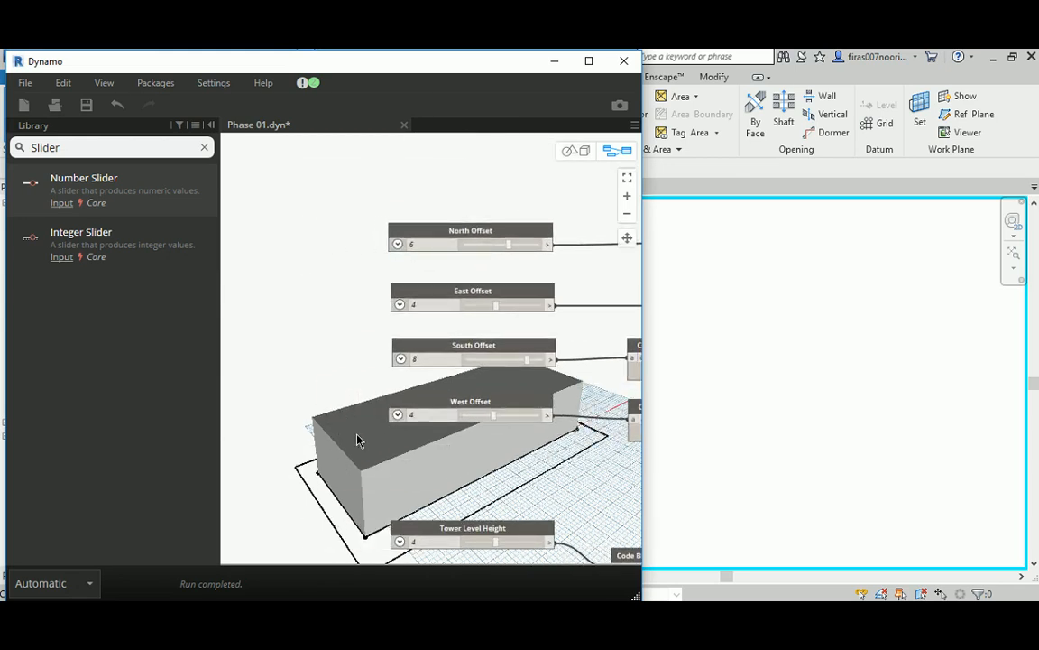
{"action": "left_click_drag", "start_coordinate": [421, 246], "coordinate": [384, 249]}
{"action": "left_click_drag", "start_coordinate": [429, 305], "coordinate": [400, 304]}
{"action": "type", "text": "6"}
{"action": "left_click_drag", "start_coordinate": [426, 359], "coordinate": [396, 358]}
{"action": "type", "text": "10"}
{"action": "left_click_drag", "start_coordinate": [435, 414], "coordinate": [379, 416]}
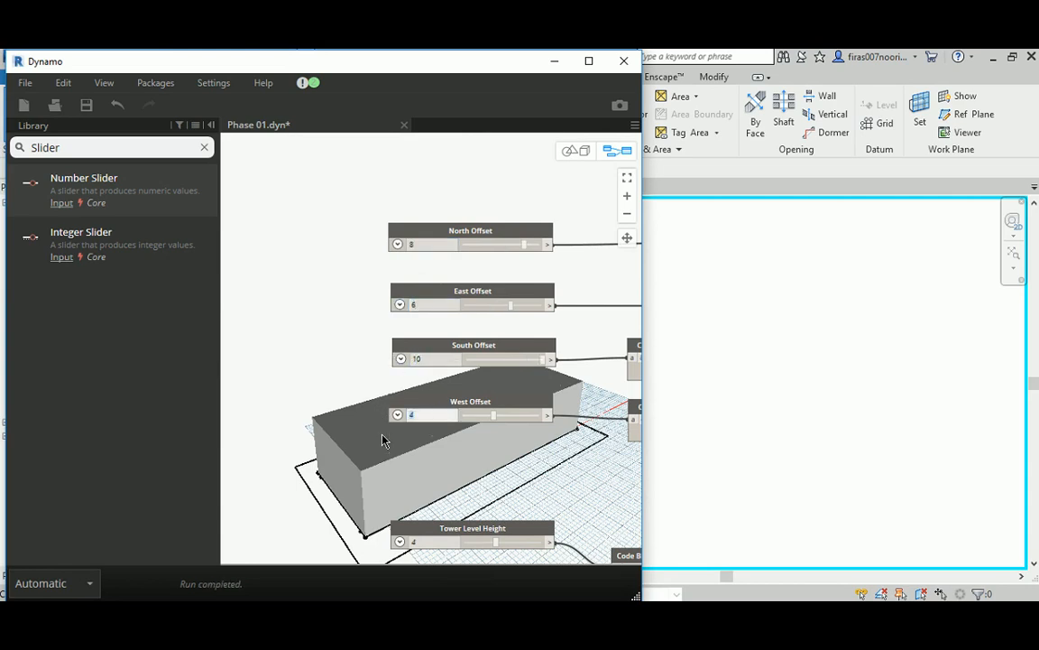
{"action": "type", "text": "6"}
{"action": "key", "text": "Return"}
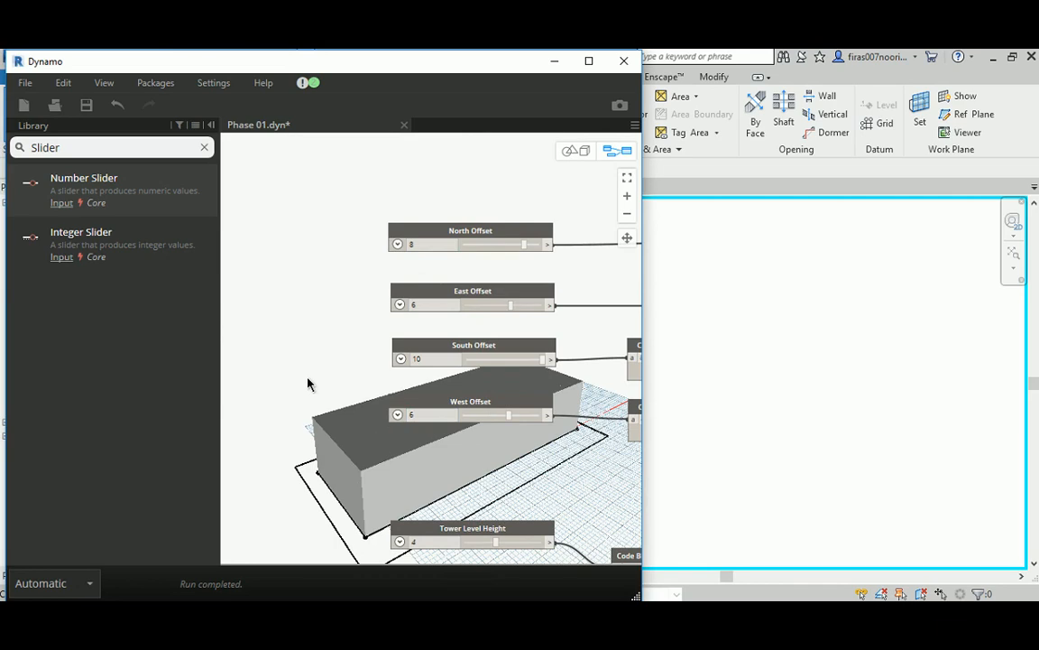
Turn off the preview of the original podium chain's Curve.ExtrudeAsSolid node.
{"action": "middle_click_drag", "start_coordinate": [315, 359], "coordinate": [294, 331]}
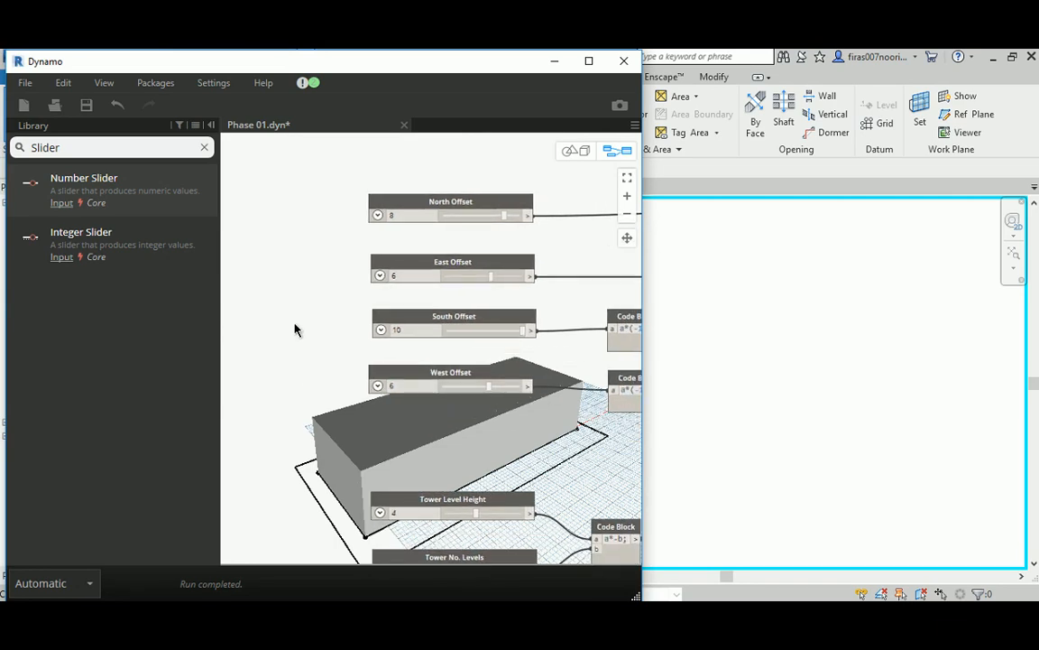
{"action": "scroll", "coordinate": [294, 329], "scroll_direction": "down", "scroll_amount": 5}
{"action": "scroll", "coordinate": [557, 220], "scroll_direction": "up", "scroll_amount": 8}
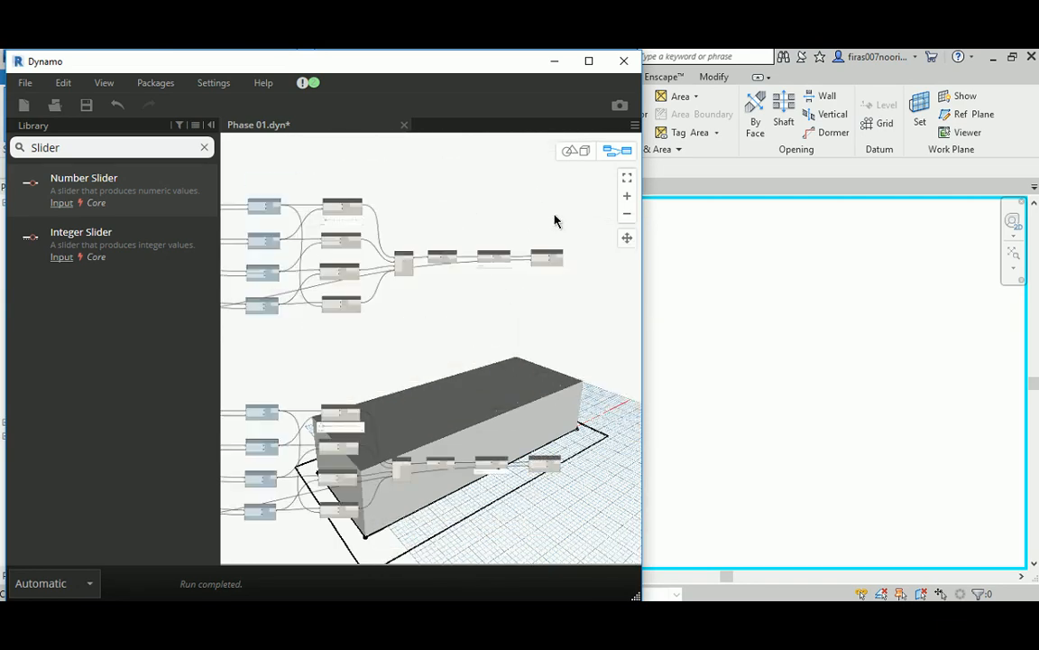
{"action": "scroll", "coordinate": [535, 295], "scroll_direction": "up", "scroll_amount": 3}
{"action": "left_click", "coordinate": [536, 300]}
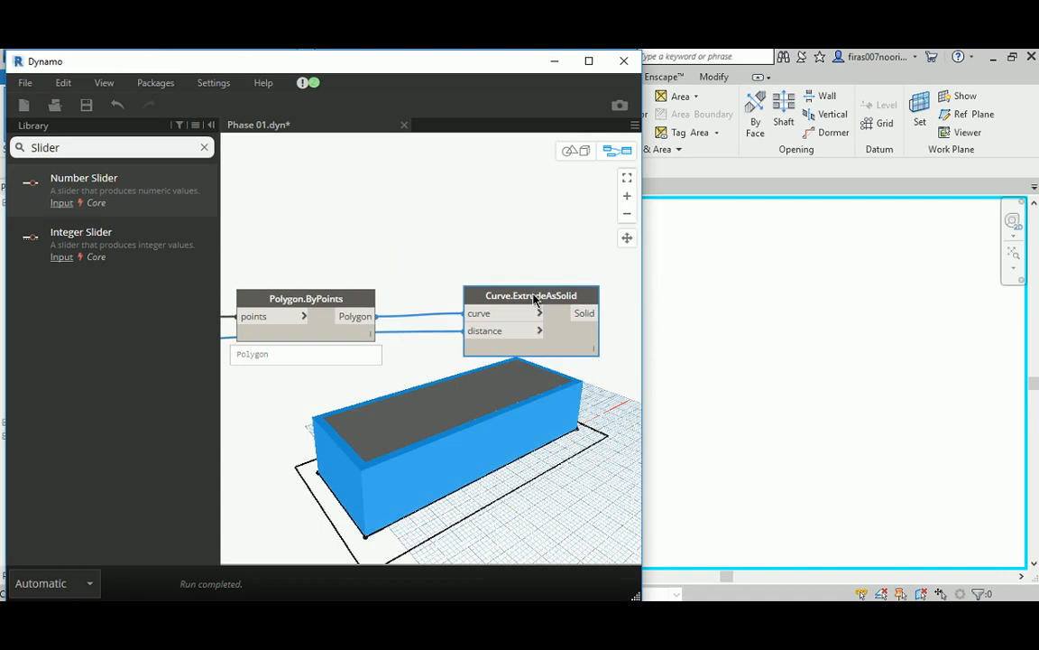
{"action": "right_click", "coordinate": [536, 300]}
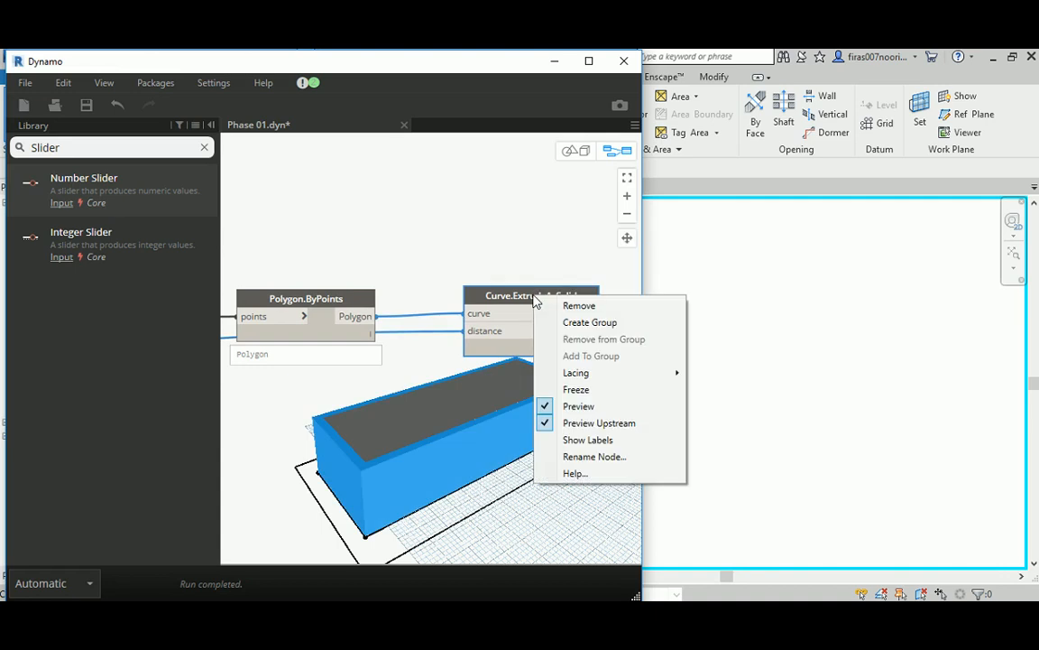
{"action": "left_click", "coordinate": [564, 407]}
Move the tower chain's Curve.ExtrudeAsSolid node away from Polygon.ByPoints to make room between them.
{"action": "scroll", "coordinate": [492, 313], "scroll_direction": "down", "scroll_amount": 4}
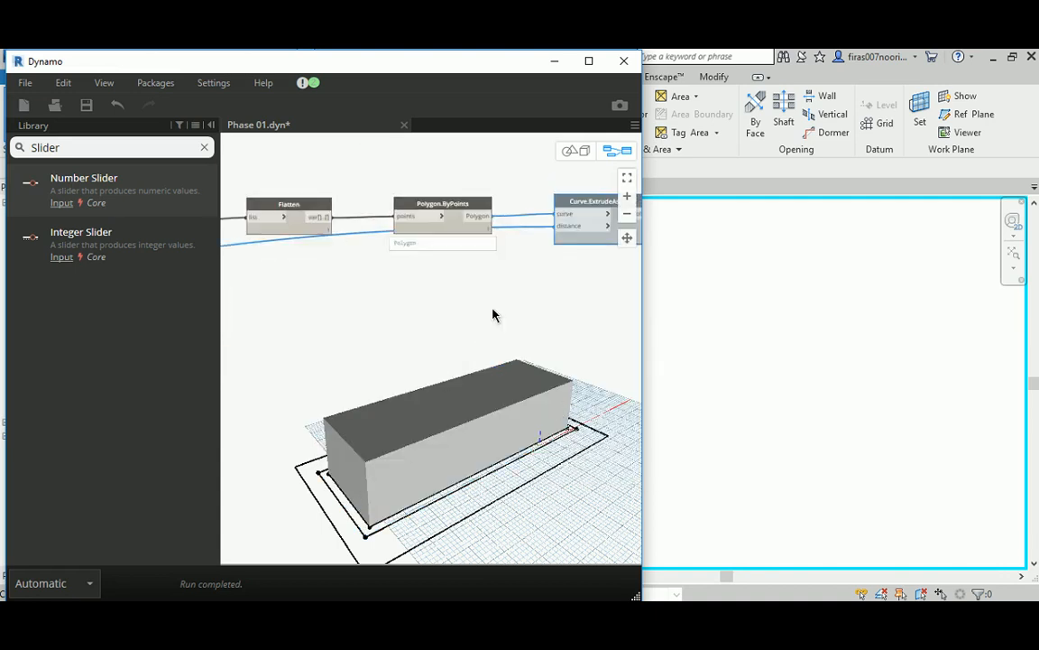
{"action": "scroll", "coordinate": [512, 239], "scroll_direction": "up", "scroll_amount": 2}
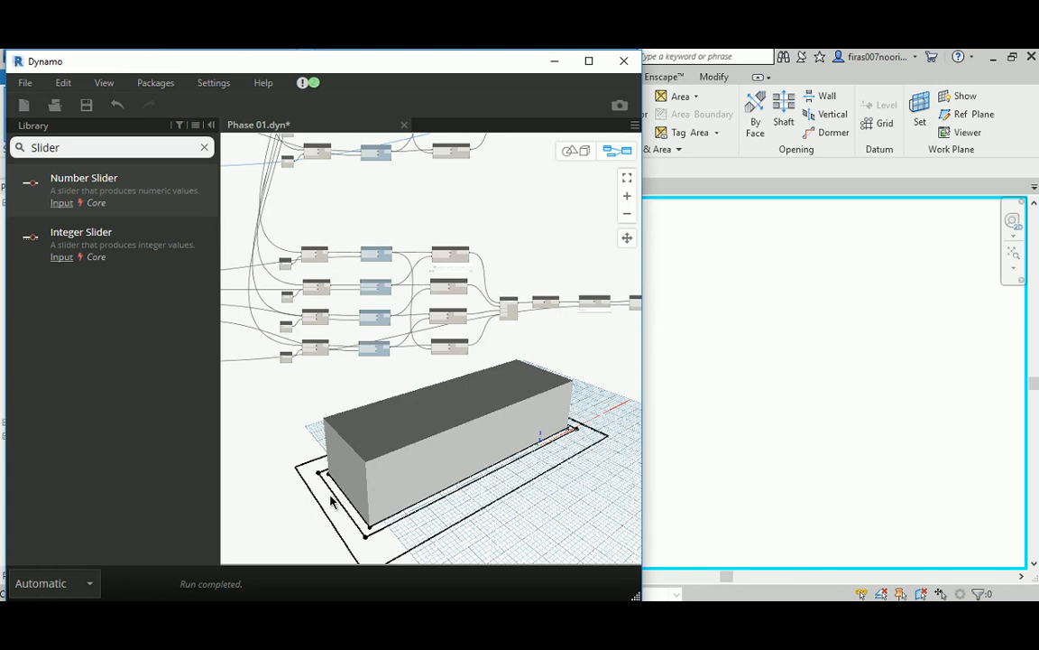
{"action": "scroll", "coordinate": [475, 322], "scroll_direction": "up", "scroll_amount": 5}
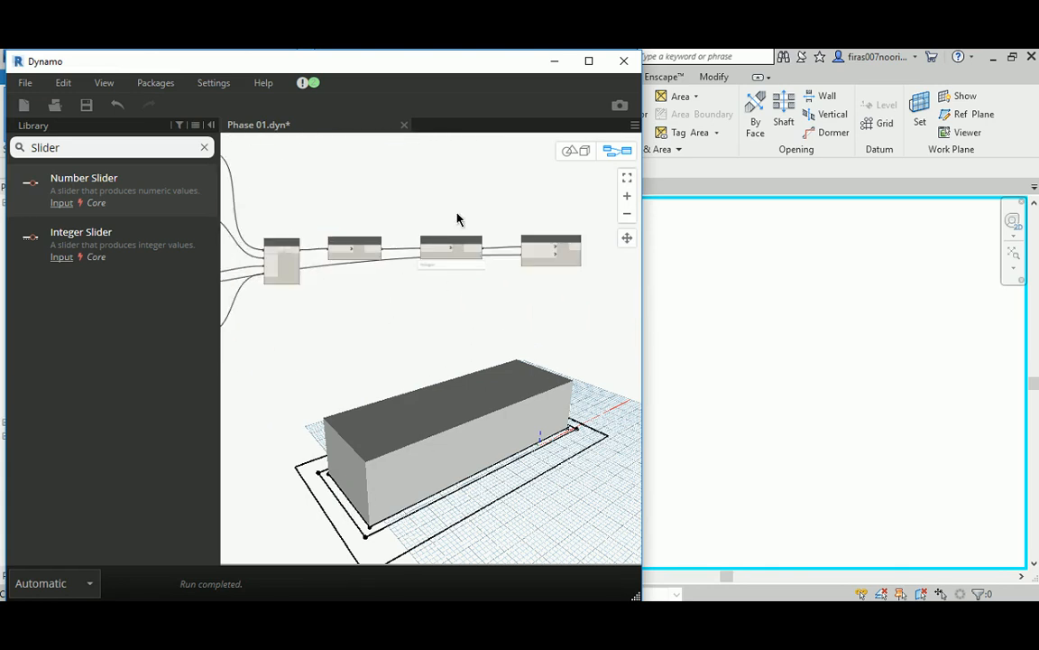
{"action": "scroll", "coordinate": [457, 219], "scroll_direction": "up", "scroll_amount": 3}
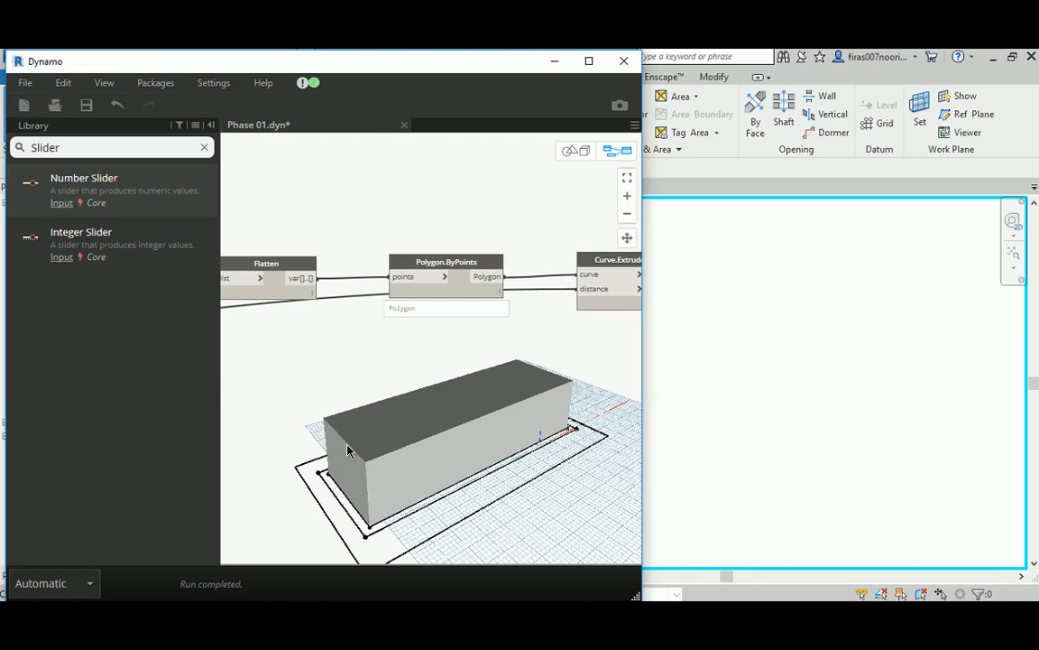
{"action": "scroll", "coordinate": [347, 449], "scroll_direction": "down", "scroll_amount": 4}
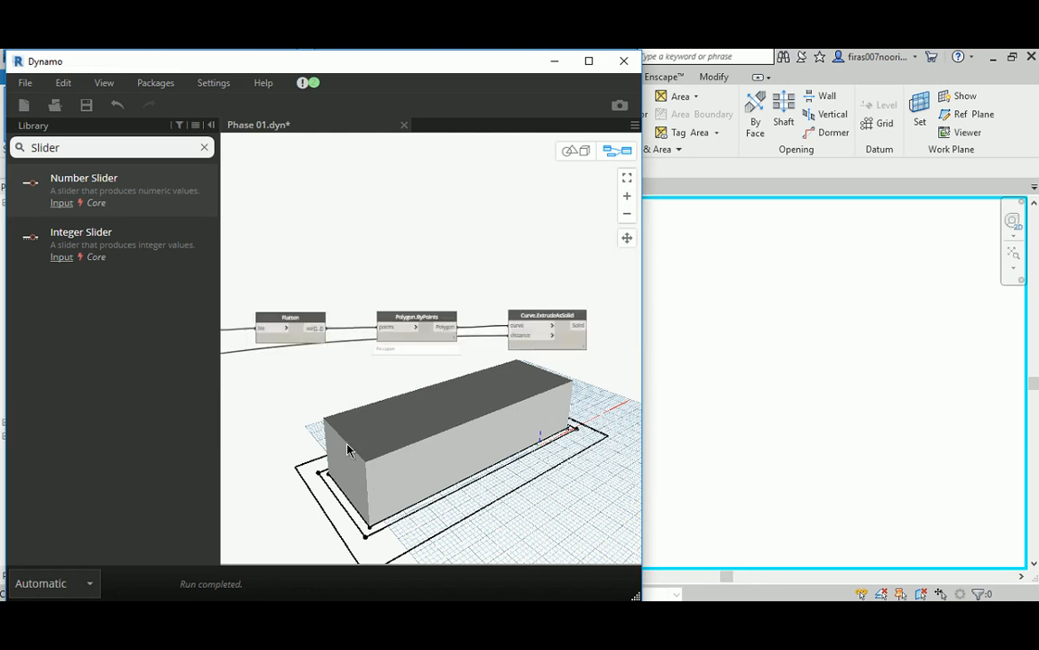
{"action": "scroll", "coordinate": [388, 357], "scroll_direction": "up", "scroll_amount": 1}
{"action": "scroll", "coordinate": [390, 364], "scroll_direction": "up", "scroll_amount": 3}
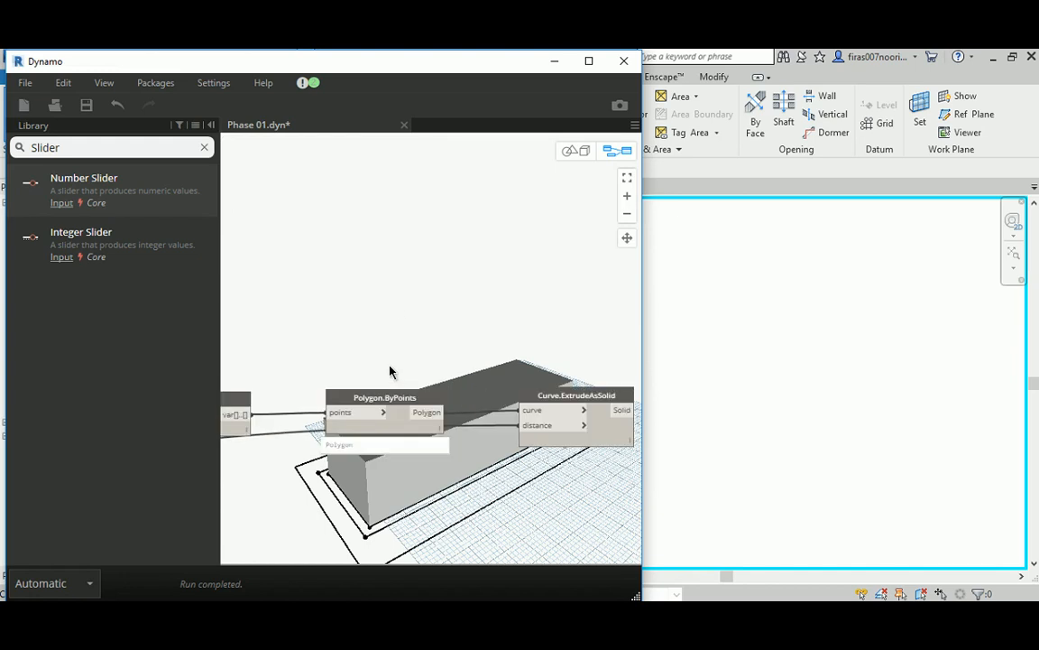
{"action": "left_click", "coordinate": [394, 397]}
{"action": "scroll", "coordinate": [424, 379], "scroll_direction": "down", "scroll_amount": 3}
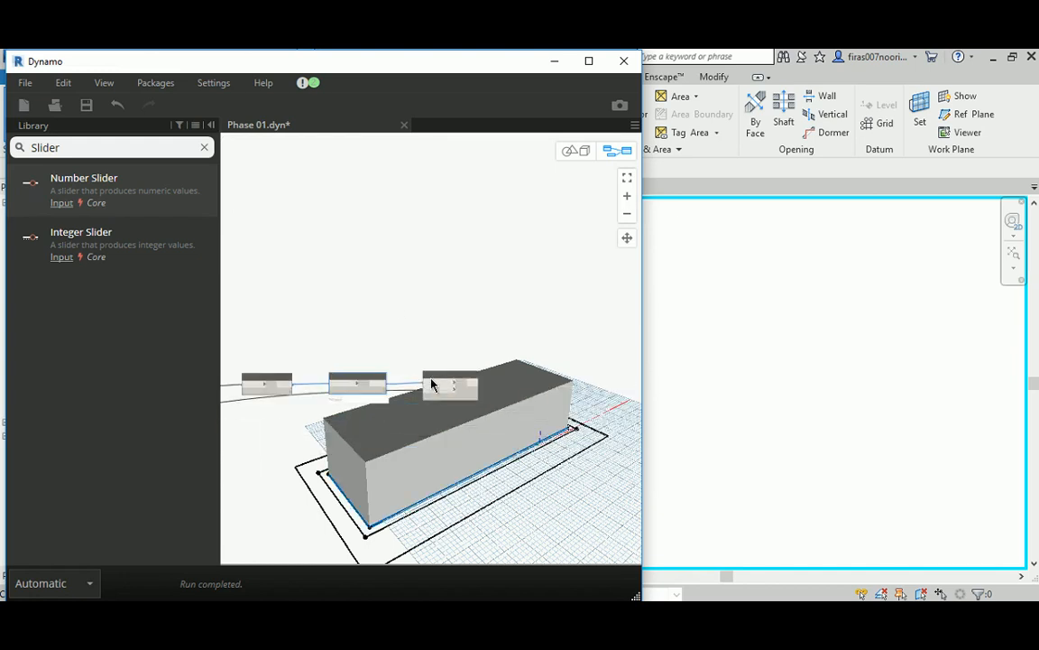
{"action": "left_click_drag", "start_coordinate": [448, 366], "coordinate": [600, 407]}
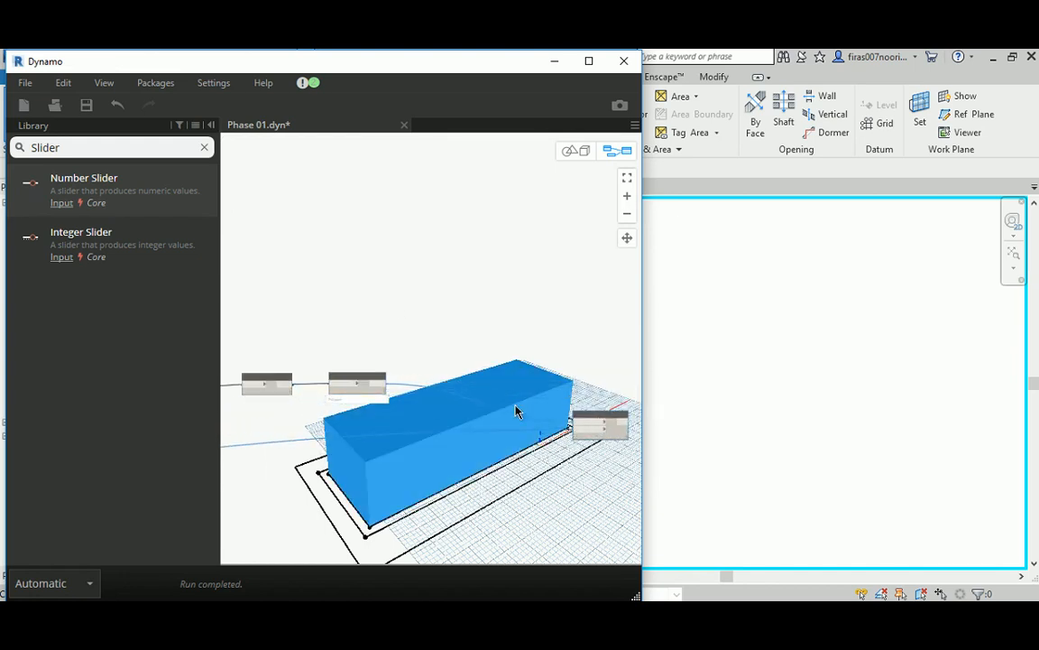
Search the node library for translate and add the Geometry.Translate node that takes a direction and a distance.
{"action": "scroll", "coordinate": [351, 352], "scroll_direction": "up", "scroll_amount": 3}
{"action": "left_click_drag", "start_coordinate": [2, 157], "coordinate": [0, 157]}
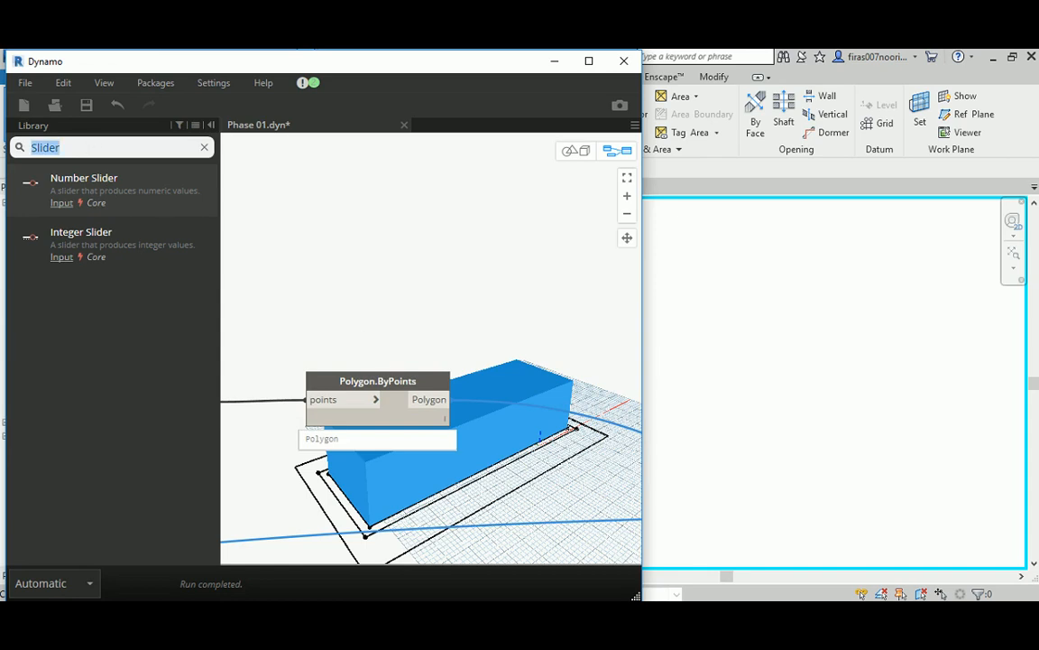
{"action": "type", "text": "translate"}
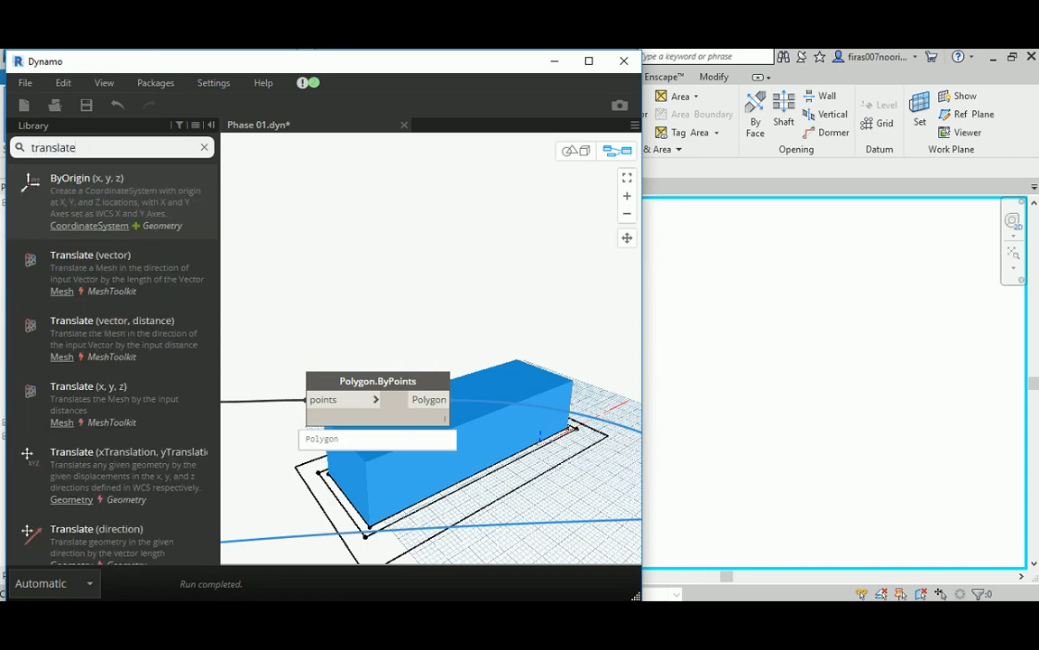
{"action": "mouse_move", "coordinate": [157, 487]}
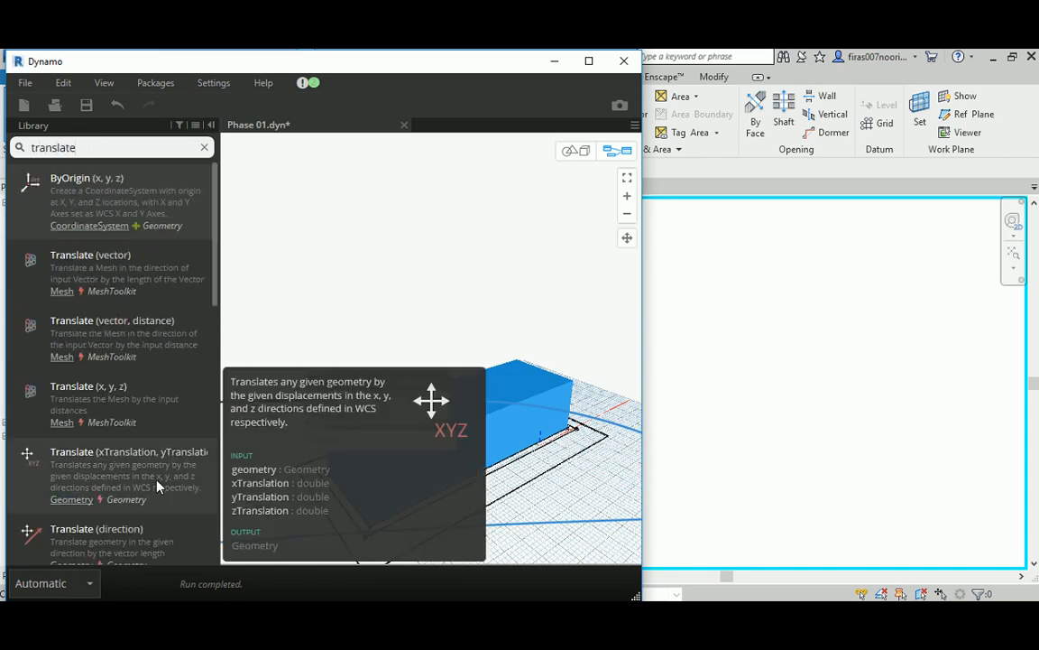
{"action": "scroll", "coordinate": [157, 487], "scroll_direction": "down", "scroll_amount": 3}
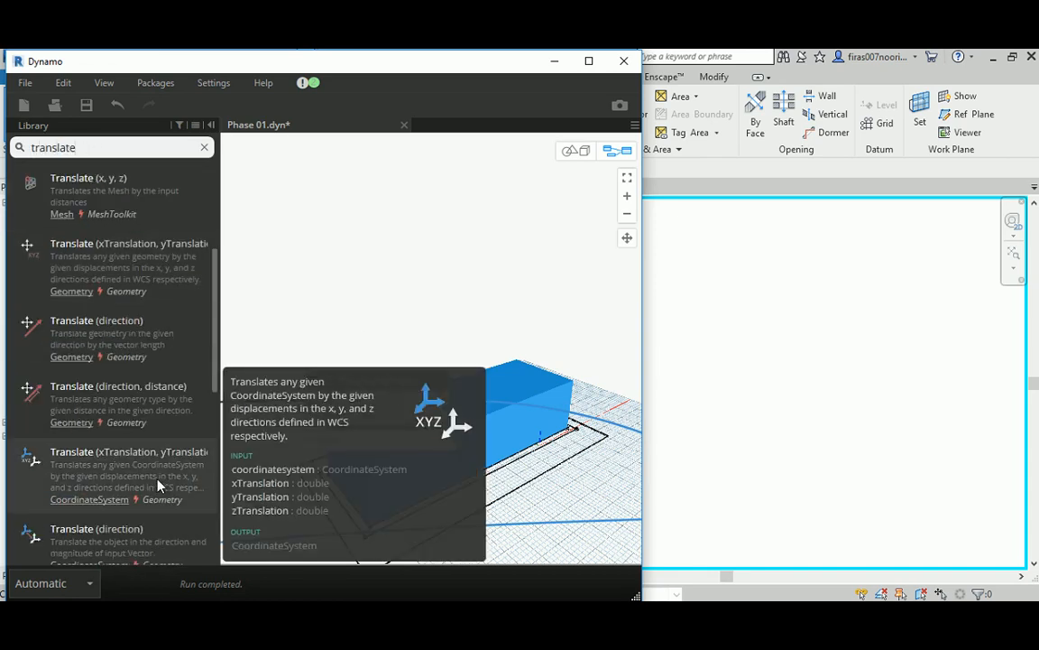
{"action": "left_click", "coordinate": [123, 401]}
{"action": "scroll", "coordinate": [510, 361], "scroll_direction": "up", "scroll_amount": 3}
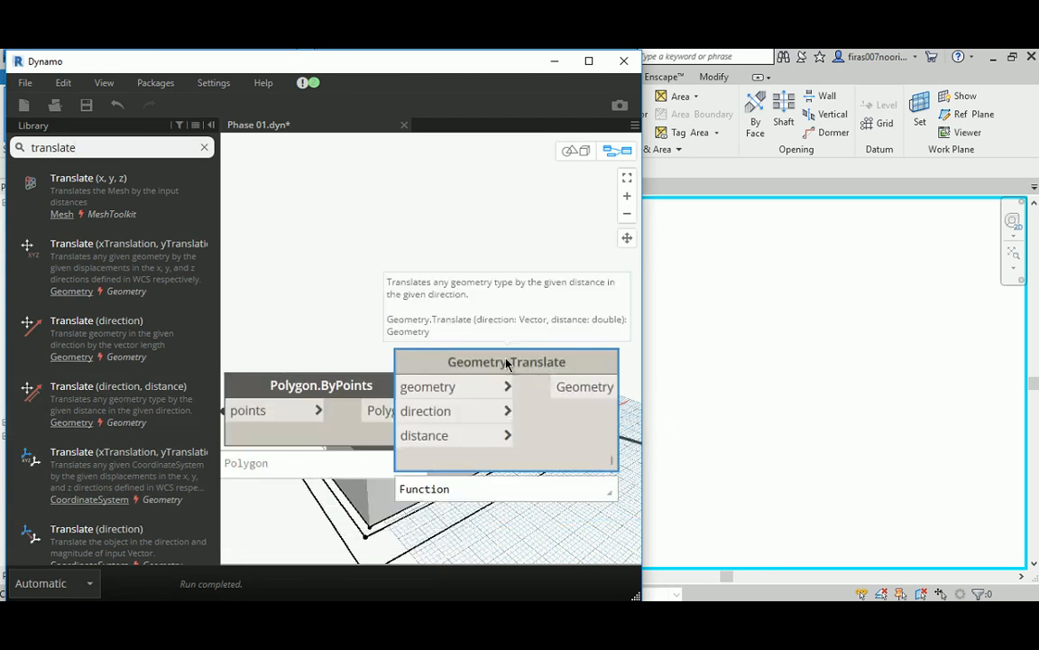
{"action": "mouse_move", "coordinate": [136, 361]}
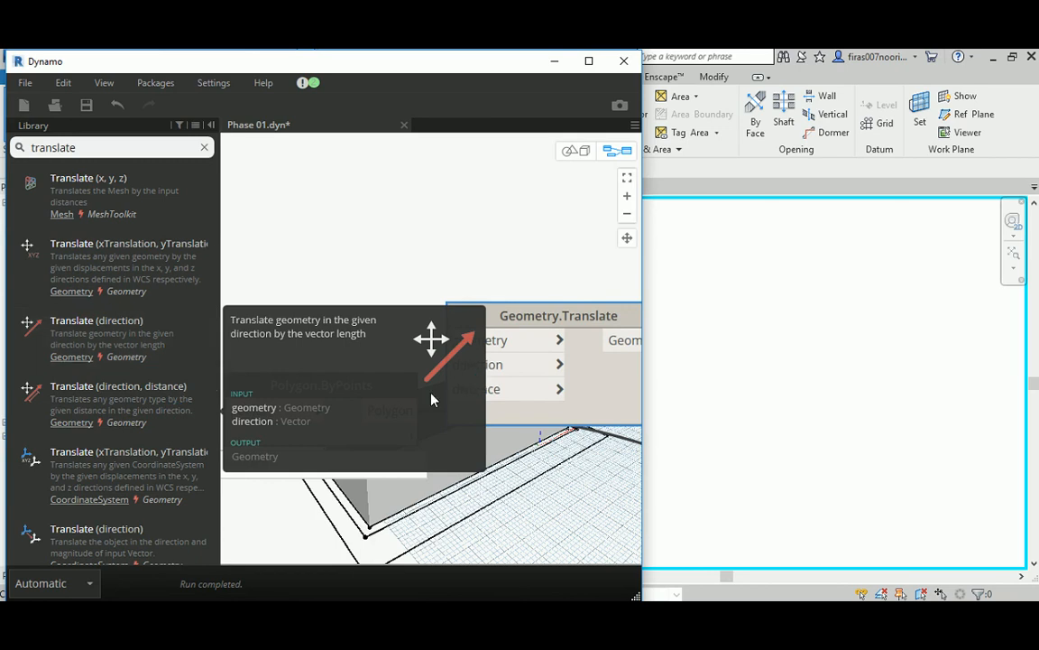
{"action": "mouse_move", "coordinate": [129, 420]}
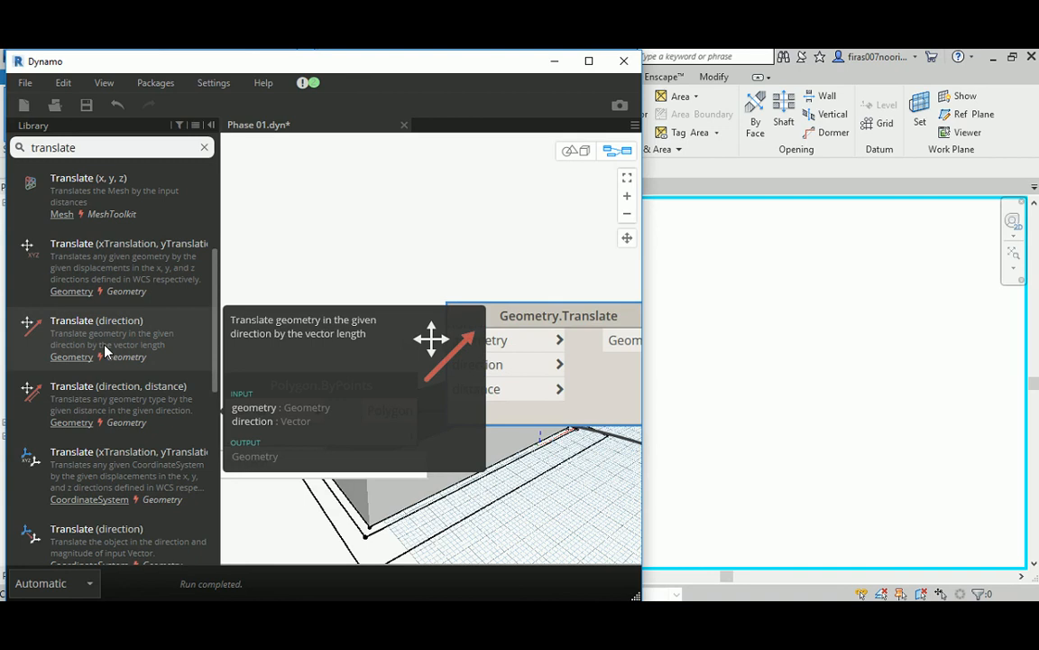
{"action": "left_click", "coordinate": [106, 351]}
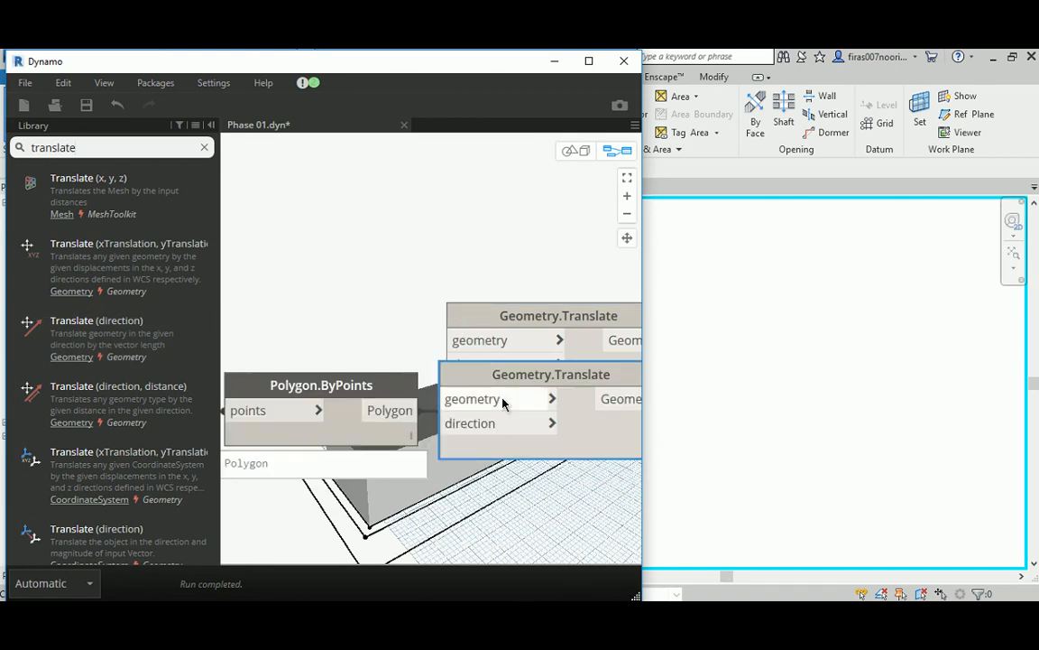
{"action": "right_click", "coordinate": [510, 383]}
{"action": "left_click", "coordinate": [541, 389]}
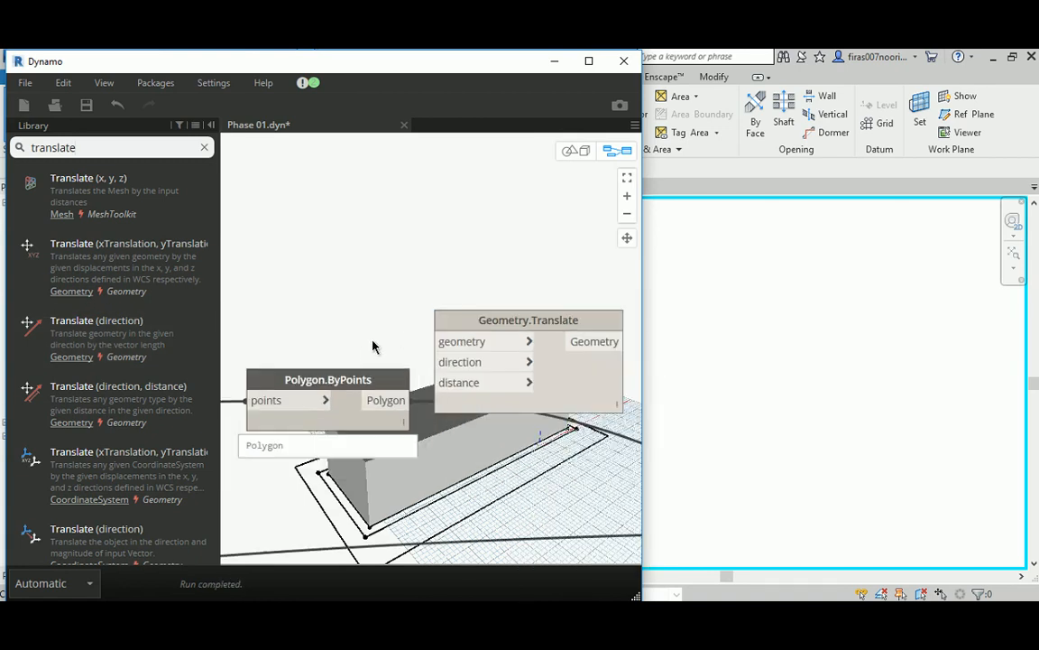
Feed the tower polygon into Geometry.Translate's geometry input and a new Vector.ZAxis node into its direction input.
{"action": "left_click_drag", "start_coordinate": [481, 319], "coordinate": [548, 260]}
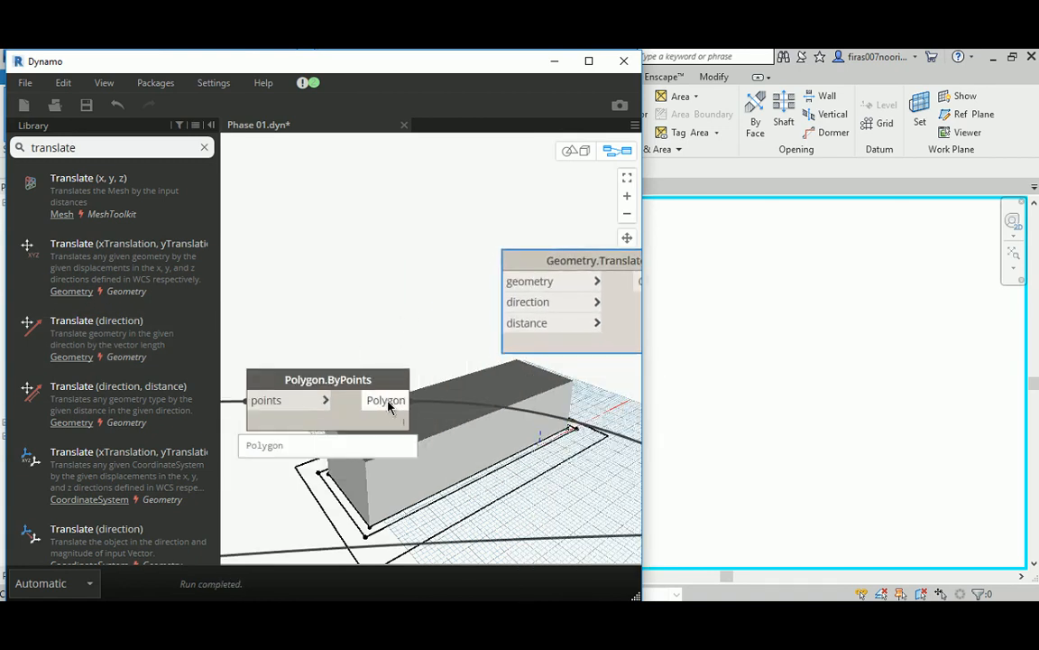
{"action": "left_click_drag", "start_coordinate": [386, 399], "coordinate": [502, 281]}
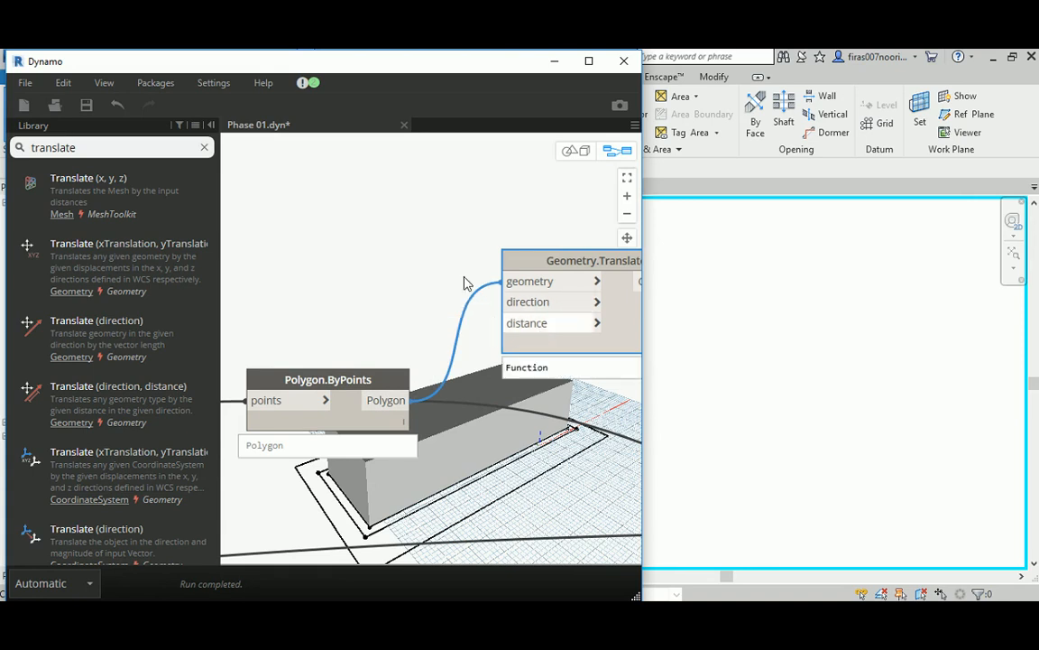
{"action": "left_click", "coordinate": [96, 149]}
{"action": "type", "text": "z"}
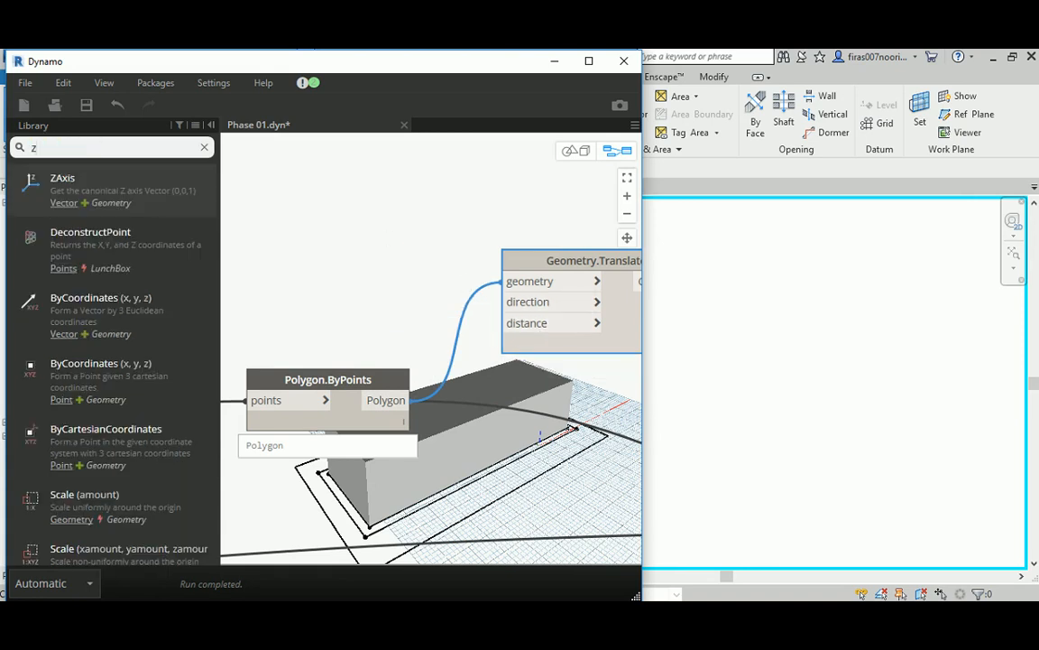
{"action": "left_click", "coordinate": [61, 177]}
{"action": "left_click_drag", "start_coordinate": [519, 419], "coordinate": [410, 289]}
{"action": "left_click", "coordinate": [409, 286]}
{"action": "left_click", "coordinate": [526, 302]}
Arrange Geometry.Translate between the tower's Polygon.ByPoints and Curve.ExtrudeAsSolid nodes, with Vector.ZAxis just below it.
{"action": "scroll", "coordinate": [212, 305], "scroll_direction": "down", "scroll_amount": 5}
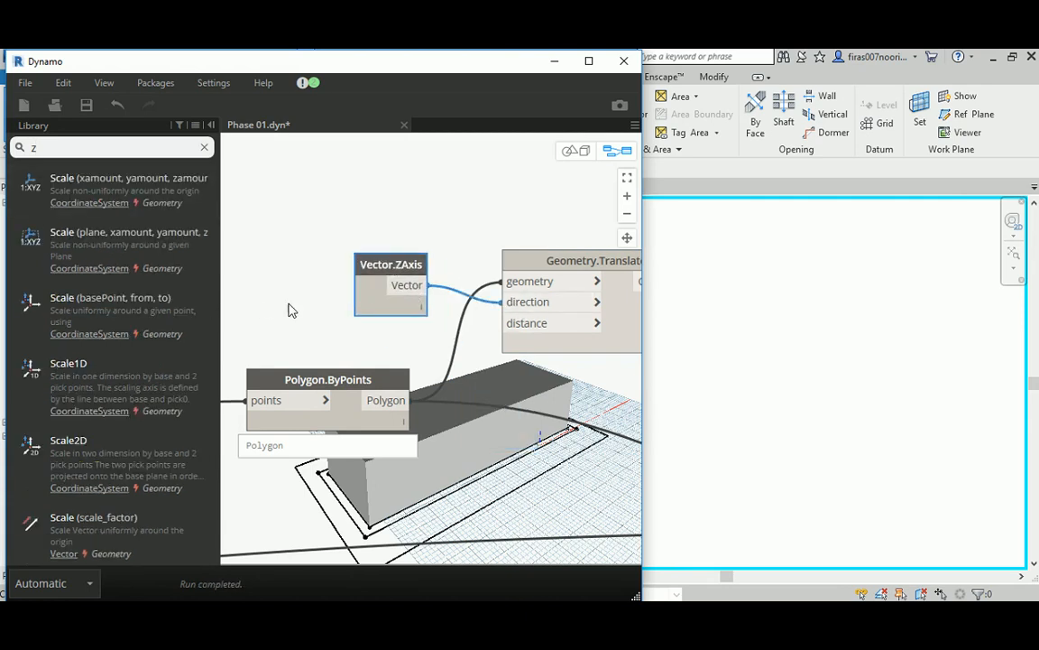
{"action": "scroll", "coordinate": [366, 324], "scroll_direction": "down", "scroll_amount": 4}
{"action": "scroll", "coordinate": [408, 335], "scroll_direction": "down", "scroll_amount": 5}
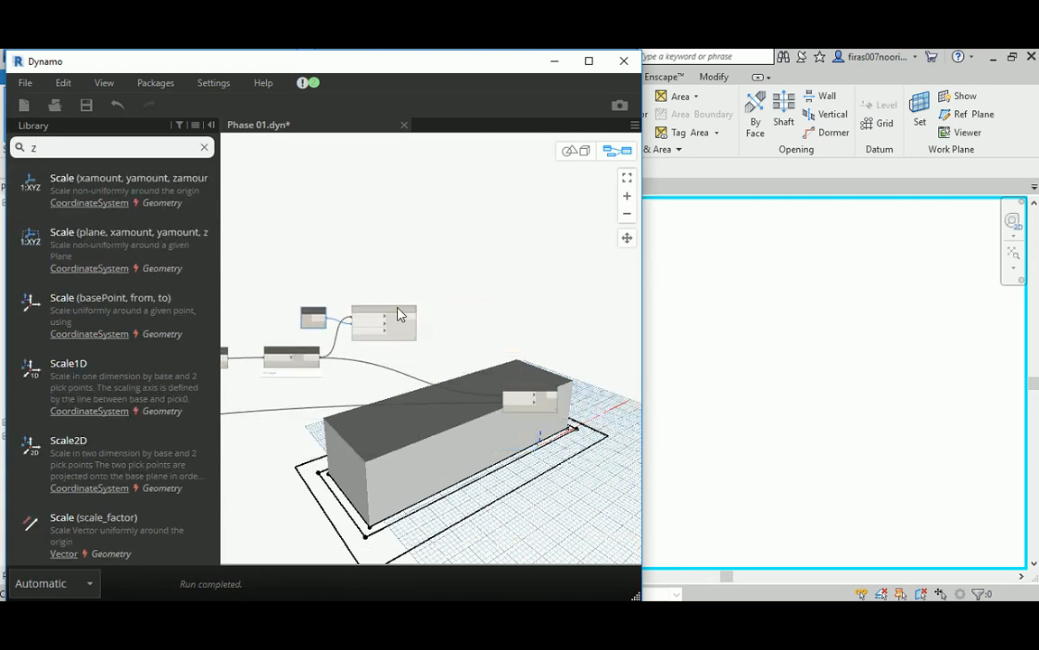
{"action": "left_click_drag", "start_coordinate": [431, 321], "coordinate": [443, 331]}
{"action": "left_click_drag", "start_coordinate": [313, 315], "coordinate": [374, 364]}
{"action": "left_click_drag", "start_coordinate": [313, 295], "coordinate": [489, 395]}
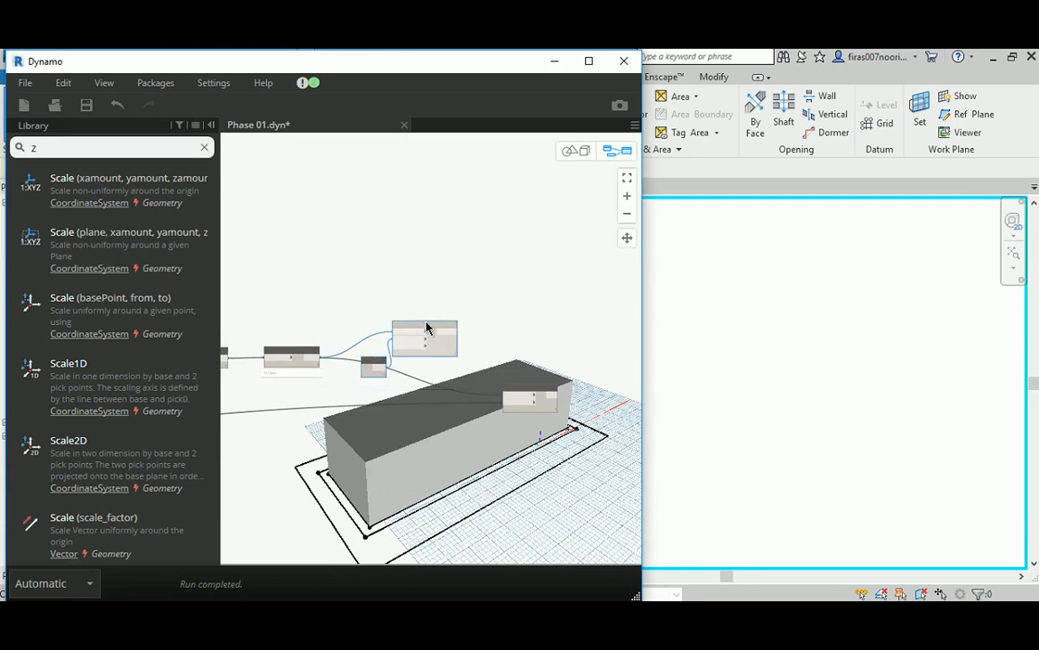
{"action": "left_click_drag", "start_coordinate": [427, 330], "coordinate": [428, 358]}
Connect Geometry.Translate's output to the curve input of the tower's Curve.ExtrudeAsSolid node.
{"action": "scroll", "coordinate": [426, 353], "scroll_direction": "up", "scroll_amount": 3}
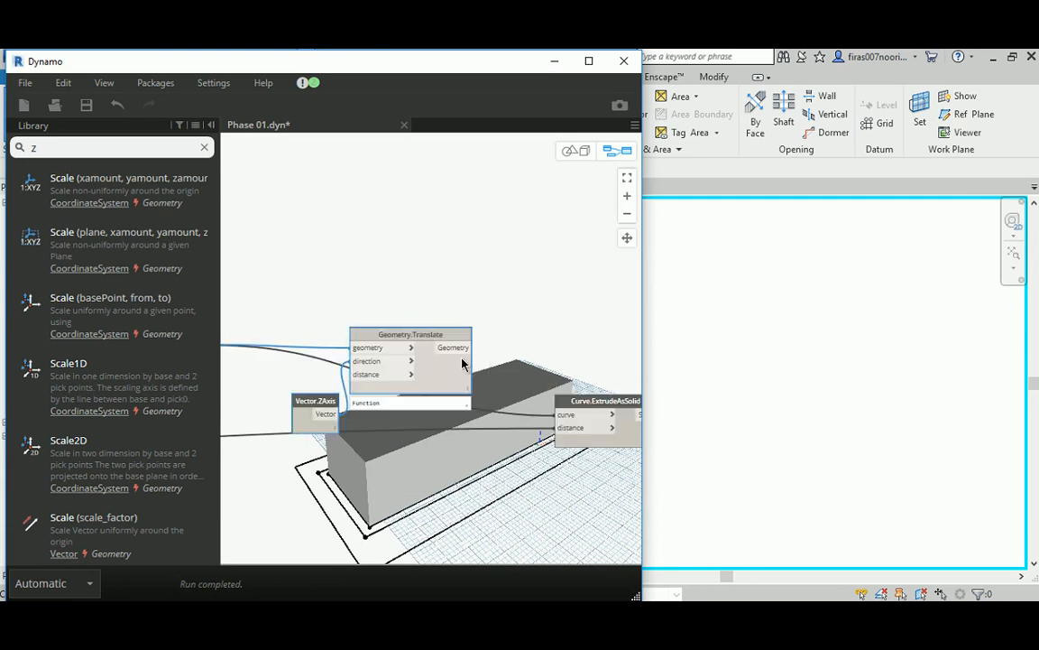
{"action": "left_click", "coordinate": [569, 415]}
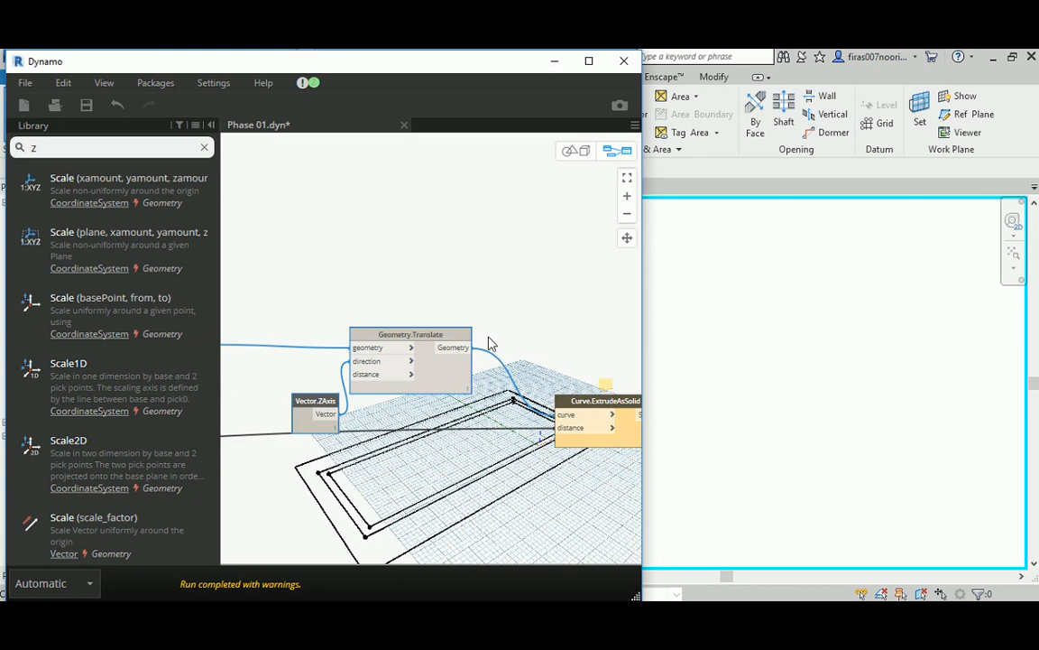
{"action": "middle_click_drag", "start_coordinate": [362, 294], "coordinate": [402, 293]}
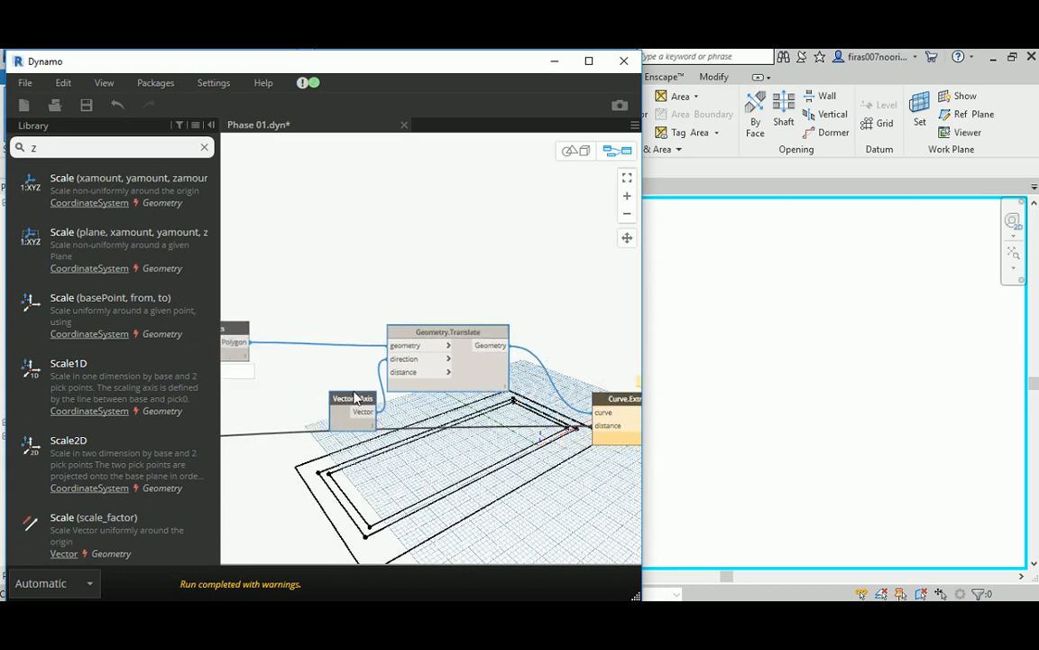
Move the Vector.ZAxis node farther away from Geometry.Translate.
{"action": "left_click_drag", "start_coordinate": [350, 395], "coordinate": [332, 382]}
{"action": "left_click", "coordinate": [362, 294]}
{"action": "scroll", "coordinate": [420, 332], "scroll_direction": "up", "scroll_amount": 3}
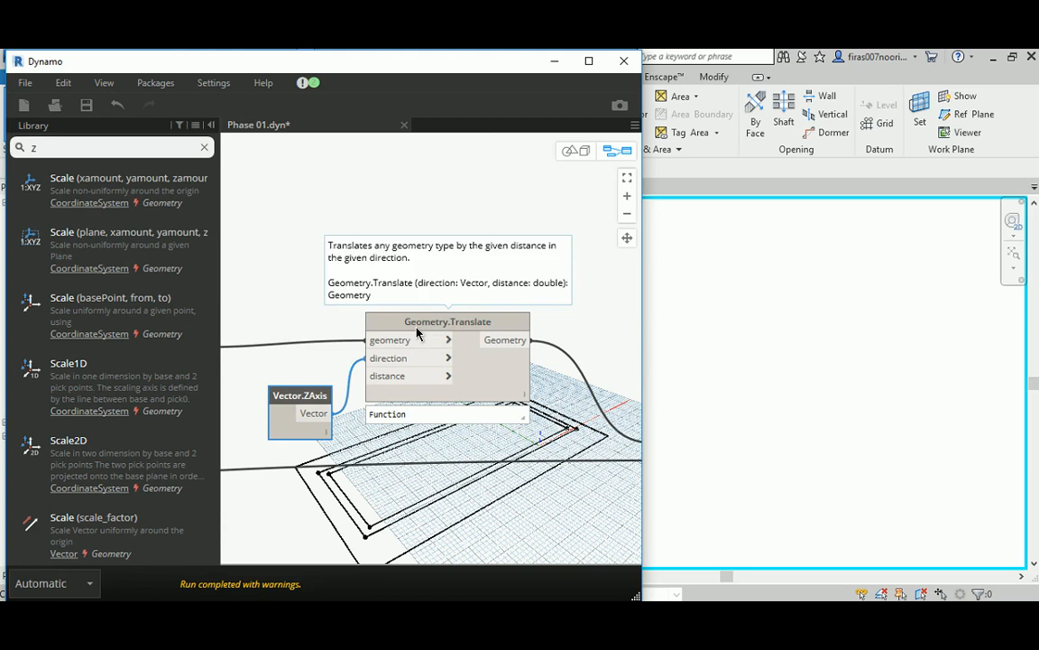
{"action": "mouse_move", "coordinate": [428, 329]}
Search the node library for translate and add the Geometry.Translate node with x, y and z translations above the existing one.
{"action": "mouse_move", "coordinate": [90, 307]}
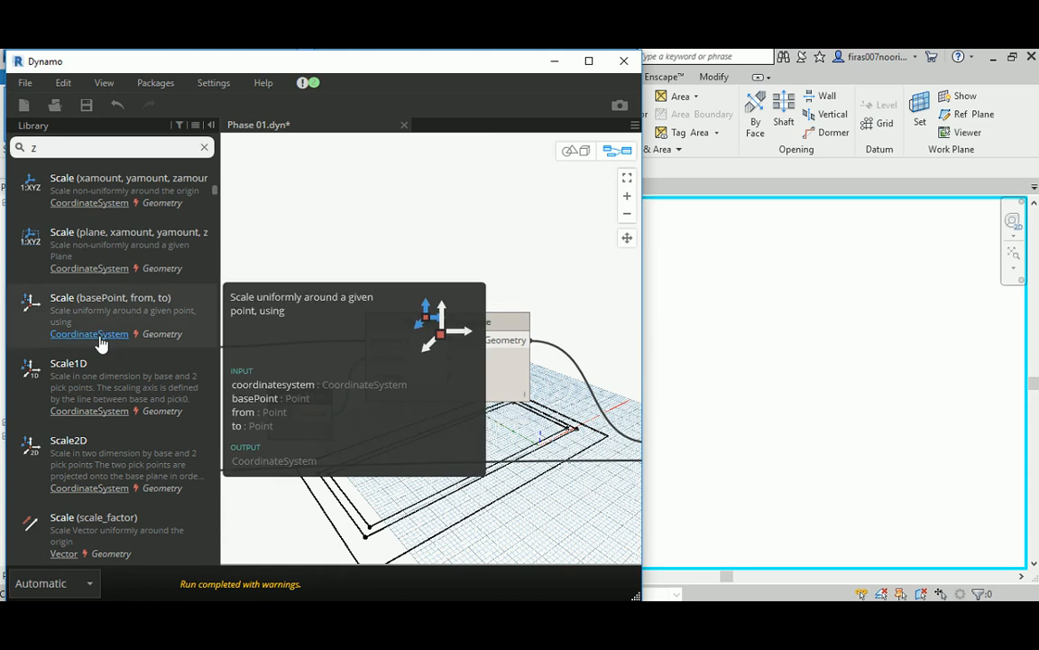
{"action": "scroll", "coordinate": [102, 330], "scroll_direction": "up", "scroll_amount": 3}
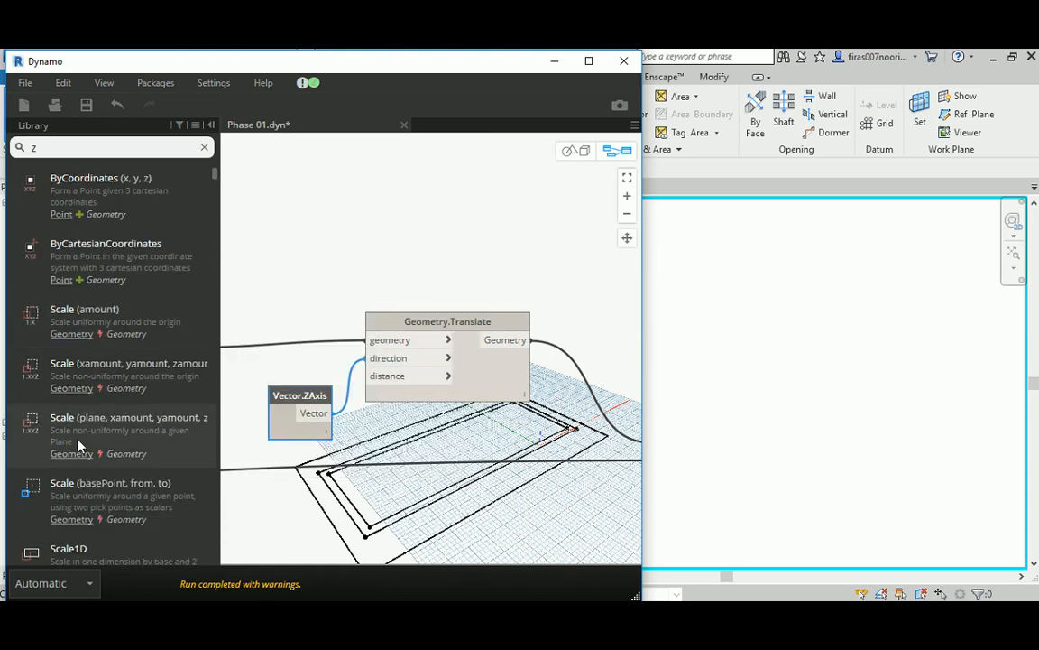
{"action": "mouse_move", "coordinate": [79, 440]}
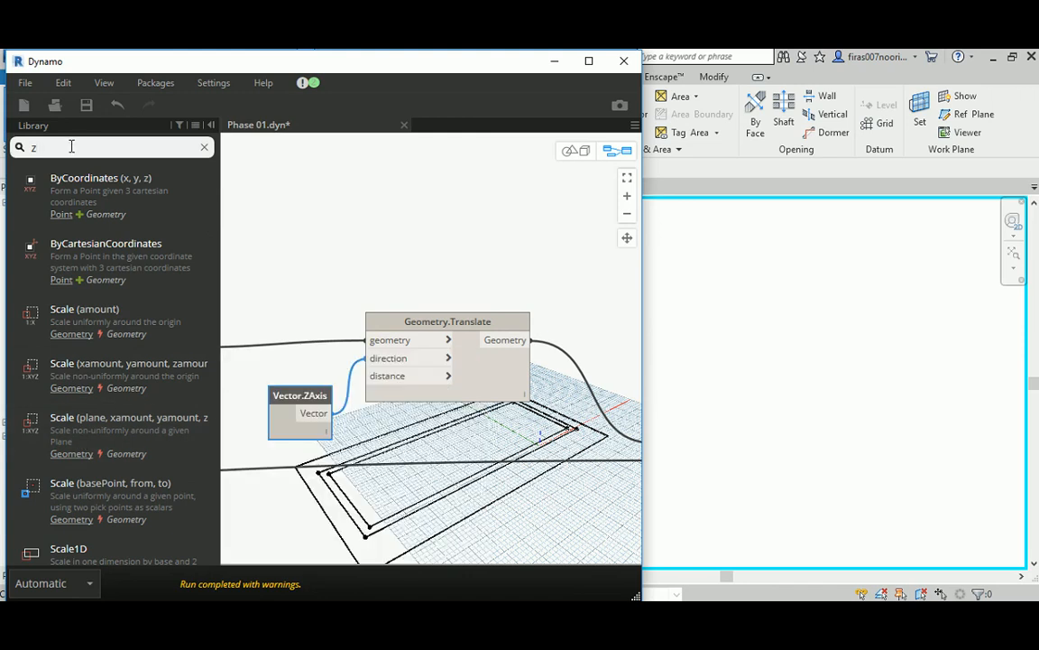
{"action": "type", "text": "translate"}
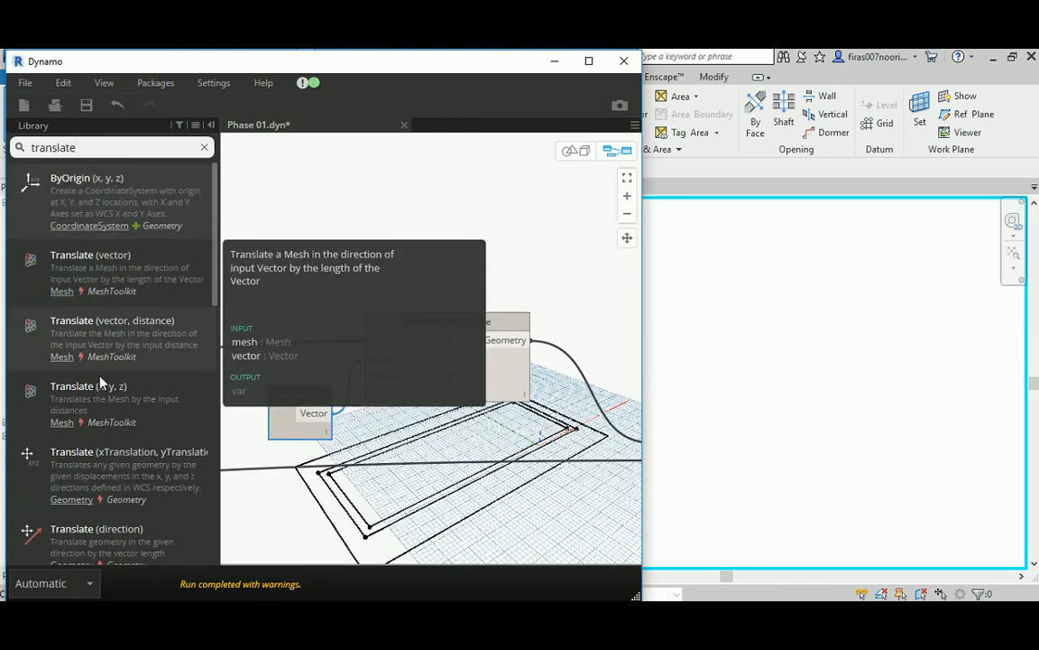
{"action": "mouse_move", "coordinate": [103, 417]}
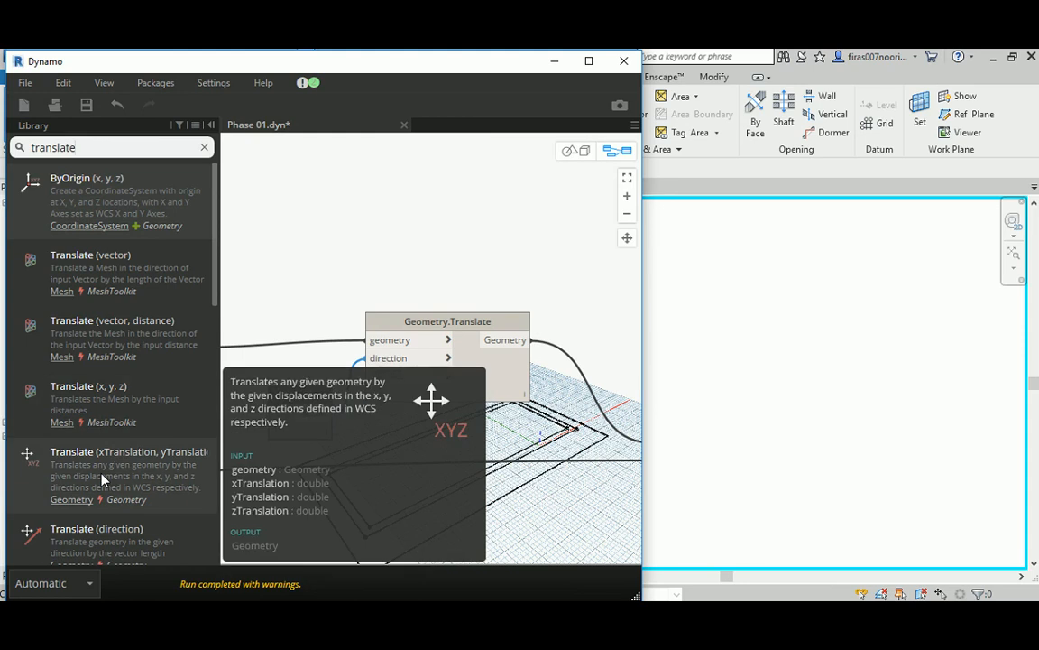
{"action": "left_click_drag", "start_coordinate": [100, 475], "coordinate": [519, 338]}
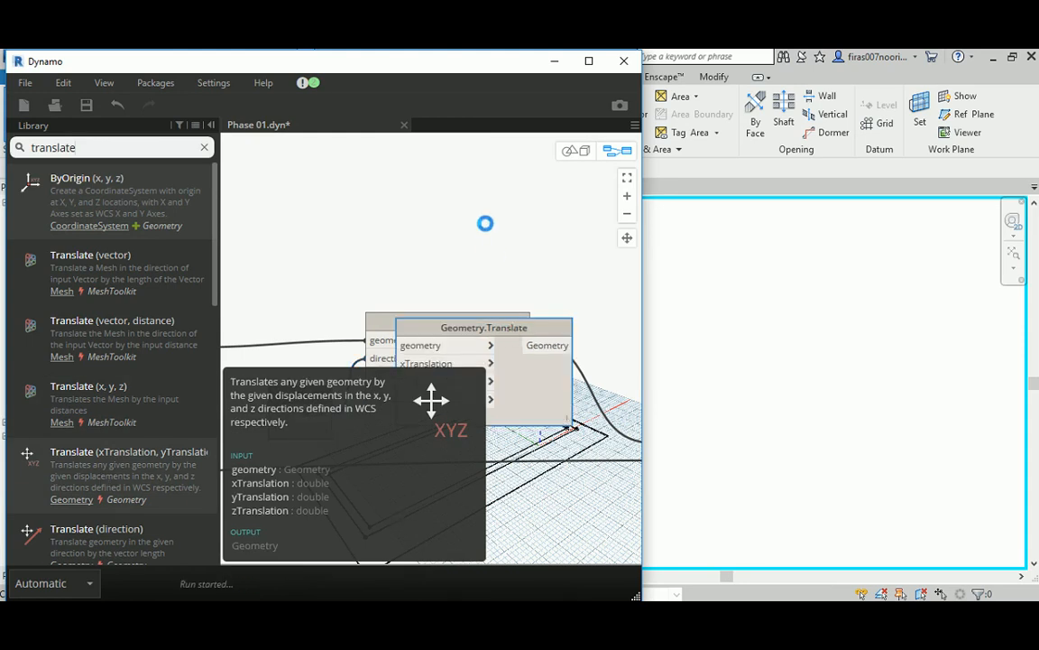
{"action": "left_click_drag", "start_coordinate": [507, 326], "coordinate": [469, 157]}
Remove the direction-and-distance Geometry.Translate node and the Vector.ZAxis node.
{"action": "right_click", "coordinate": [443, 322]}
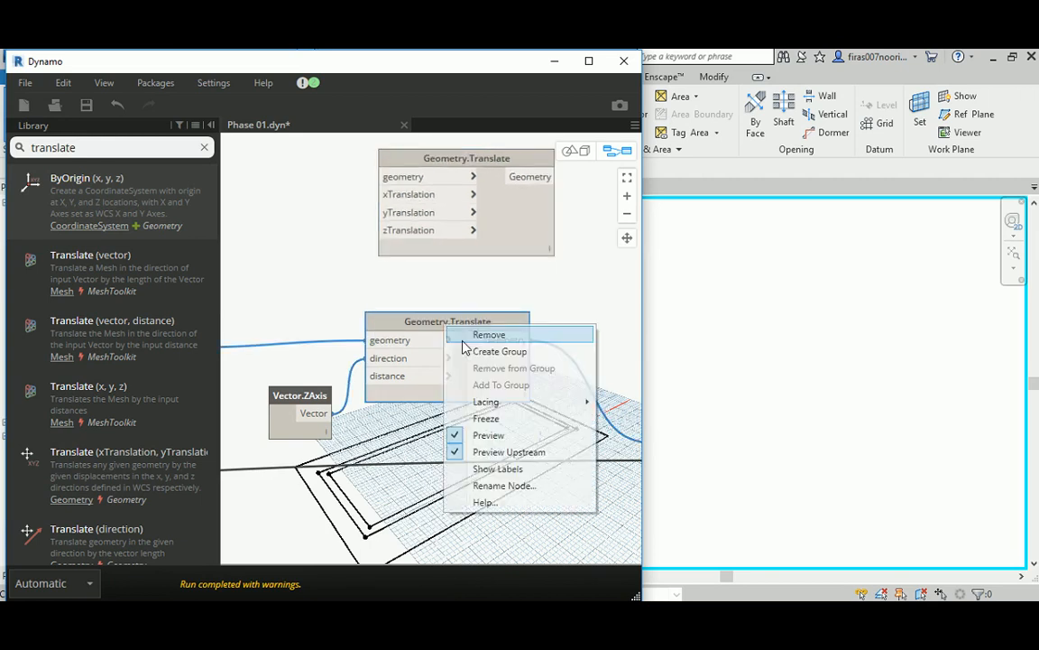
{"action": "left_click", "coordinate": [489, 335]}
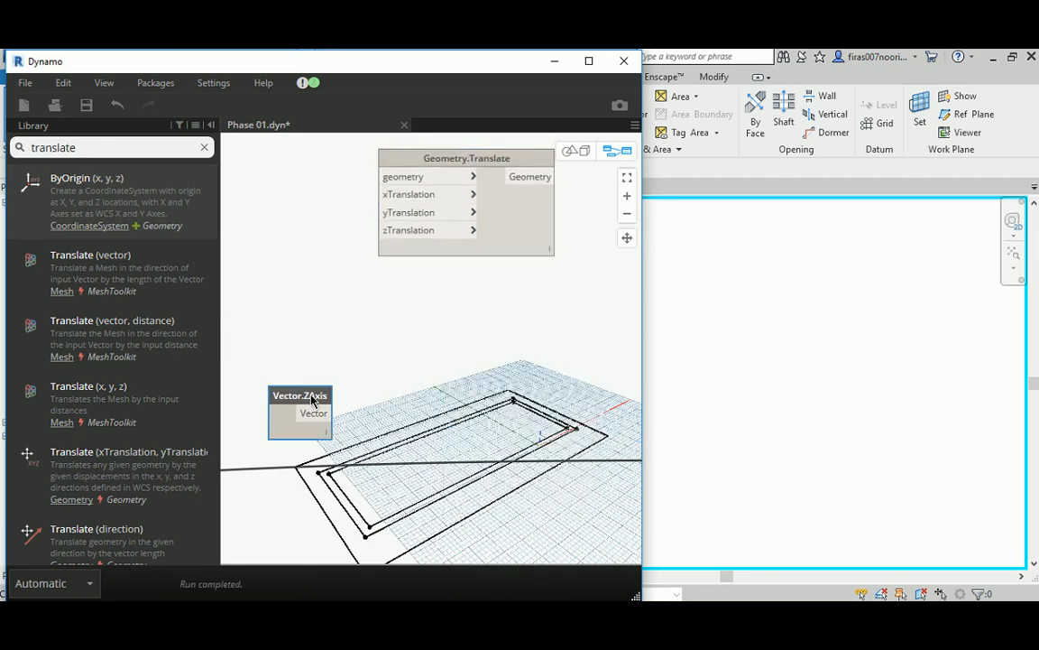
{"action": "right_click", "coordinate": [313, 401]}
{"action": "left_click", "coordinate": [342, 407]}
Place the x/y/z Geometry.Translate node before the tower's extrusion and feed the tower's Polygon.ByPoints output into its geometry input.
{"action": "scroll", "coordinate": [397, 347], "scroll_direction": "down", "scroll_amount": 2}
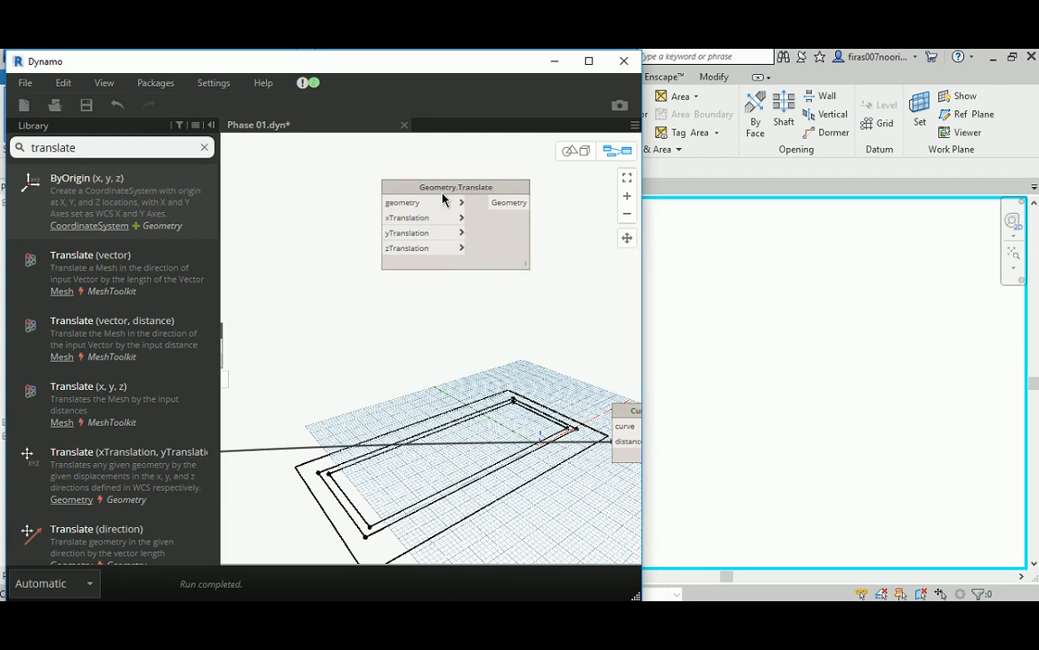
{"action": "left_click_drag", "start_coordinate": [434, 189], "coordinate": [421, 332]}
{"action": "middle_click_drag", "start_coordinate": [339, 305], "coordinate": [442, 282]}
{"action": "left_click", "coordinate": [316, 323]}
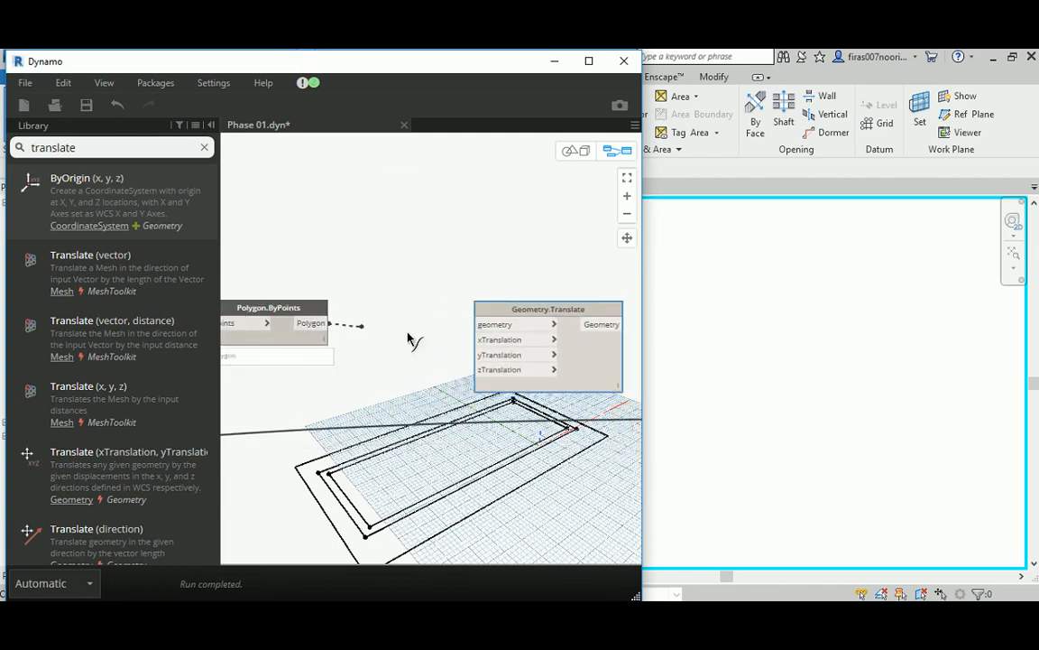
{"action": "left_click", "coordinate": [495, 324]}
Connect Geometry.Translate's output to the curve input of the tower's Curve.ExtrudeAsSolid node.
{"action": "middle_click_drag", "start_coordinate": [577, 381], "coordinate": [430, 365]}
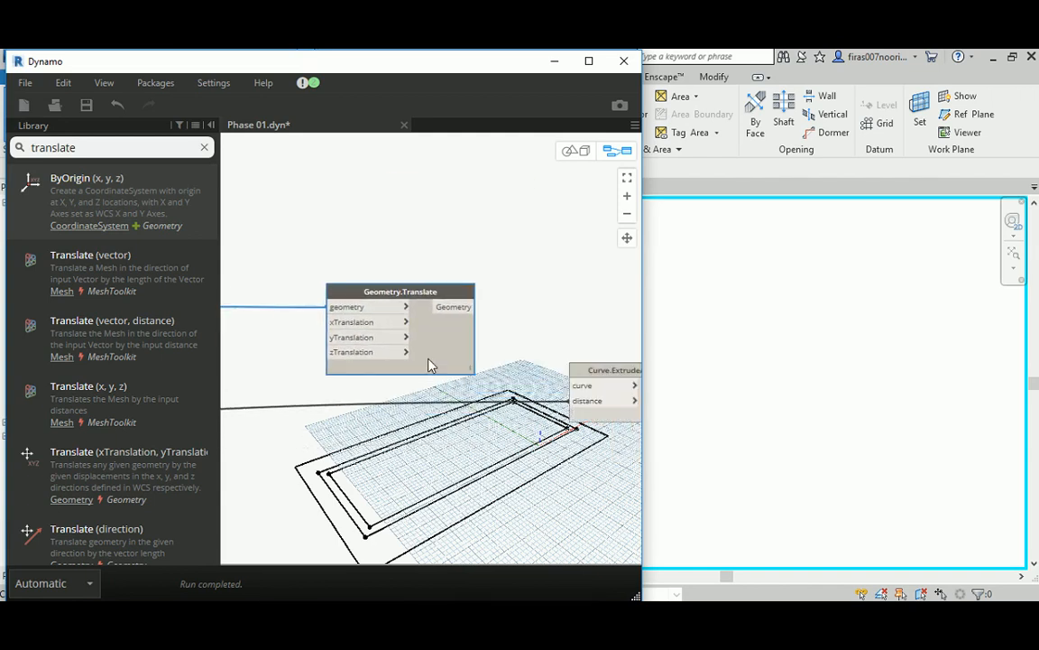
{"action": "left_click", "coordinate": [463, 307]}
{"action": "left_click", "coordinate": [583, 385]}
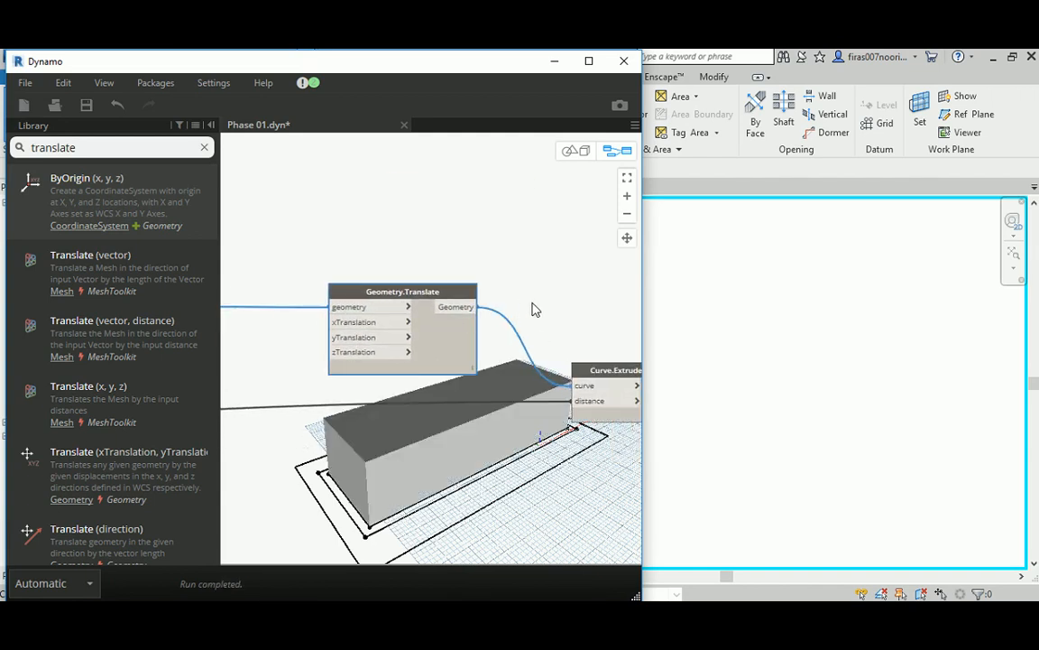
Connect the output of the podium height code block a*-b to the zTranslation input of the tower's Geometry.Translate node.
{"action": "middle_click_drag", "start_coordinate": [487, 314], "coordinate": [577, 318]}
{"action": "scroll", "coordinate": [362, 320], "scroll_direction": "up", "scroll_amount": 3}
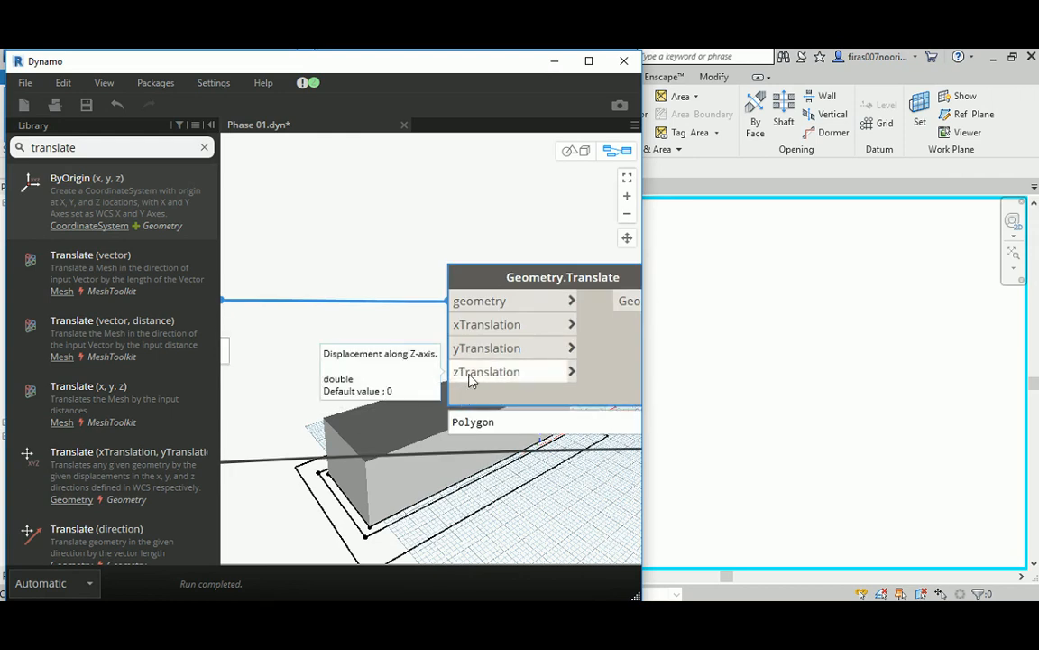
{"action": "scroll", "coordinate": [468, 380], "scroll_direction": "down", "scroll_amount": 6}
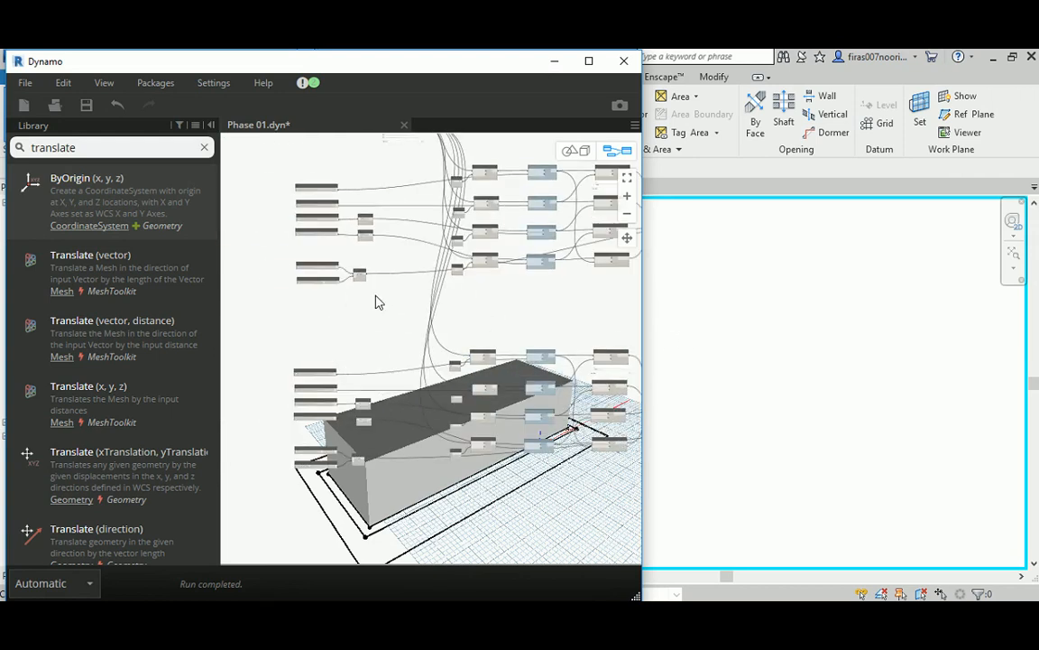
{"action": "scroll", "coordinate": [361, 282], "scroll_direction": "up", "scroll_amount": 5}
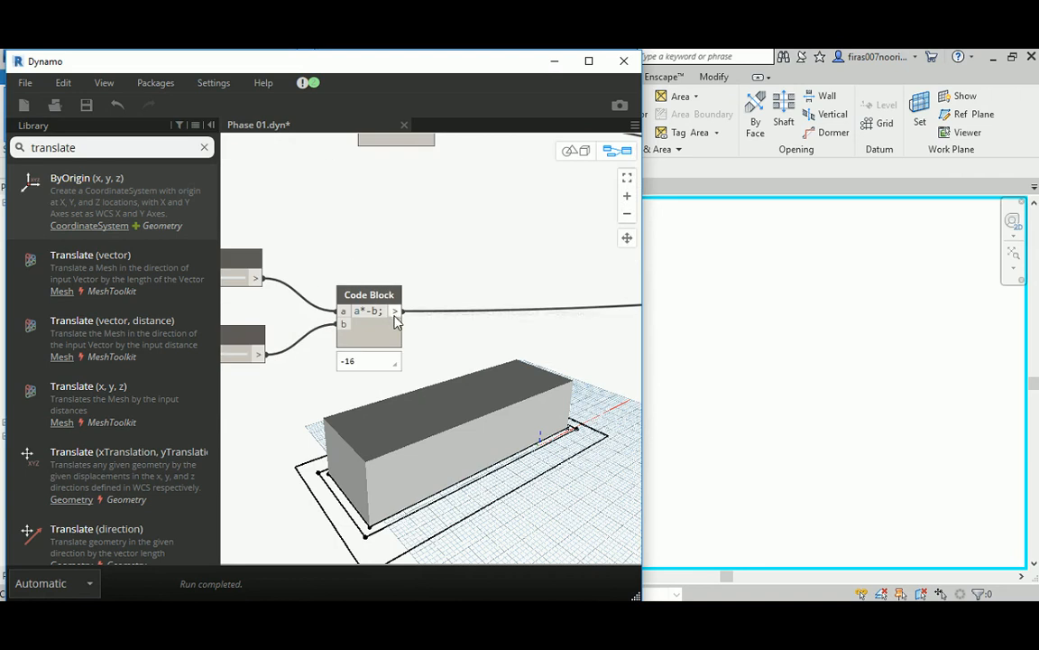
{"action": "middle_click_drag", "start_coordinate": [369, 270], "coordinate": [537, 248]}
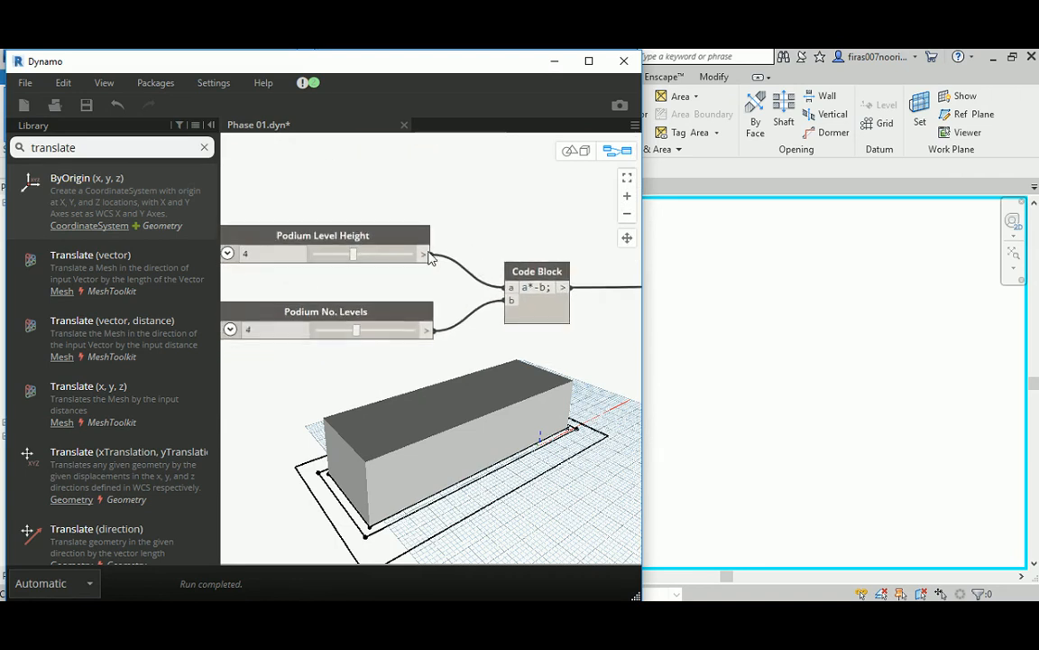
{"action": "left_click", "coordinate": [561, 288]}
{"action": "scroll", "coordinate": [536, 417], "scroll_direction": "down", "scroll_amount": 3}
{"action": "middle_click_drag", "start_coordinate": [536, 436], "coordinate": [342, 339]}
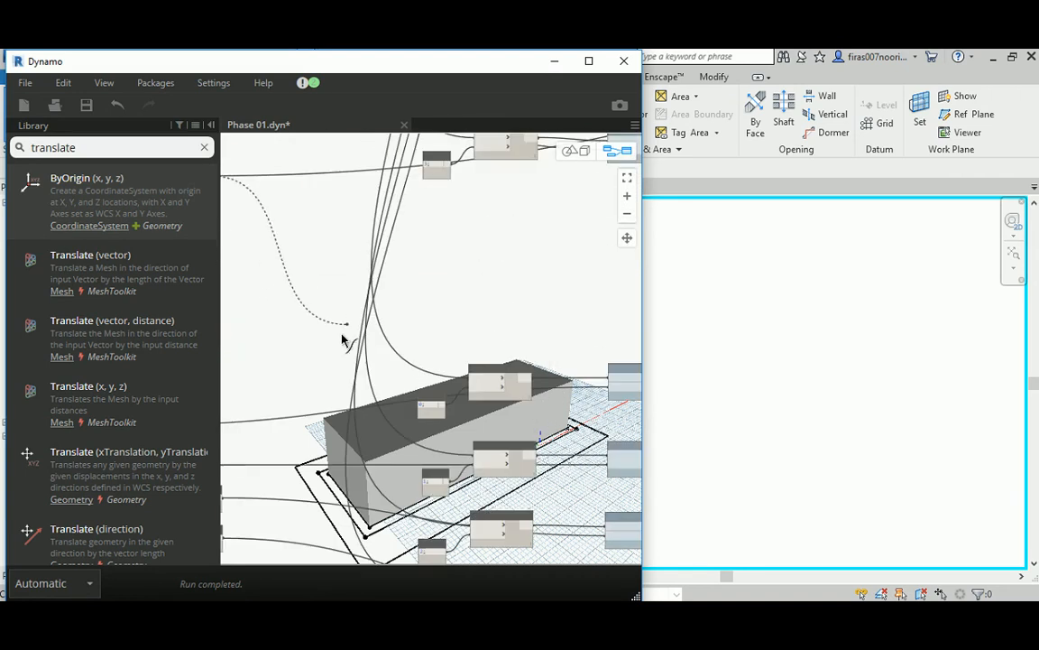
{"action": "scroll", "coordinate": [342, 340], "scroll_direction": "down", "scroll_amount": 4}
{"action": "middle_click_drag", "start_coordinate": [585, 365], "coordinate": [385, 304]}
{"action": "scroll", "coordinate": [517, 349], "scroll_direction": "up", "scroll_amount": 3}
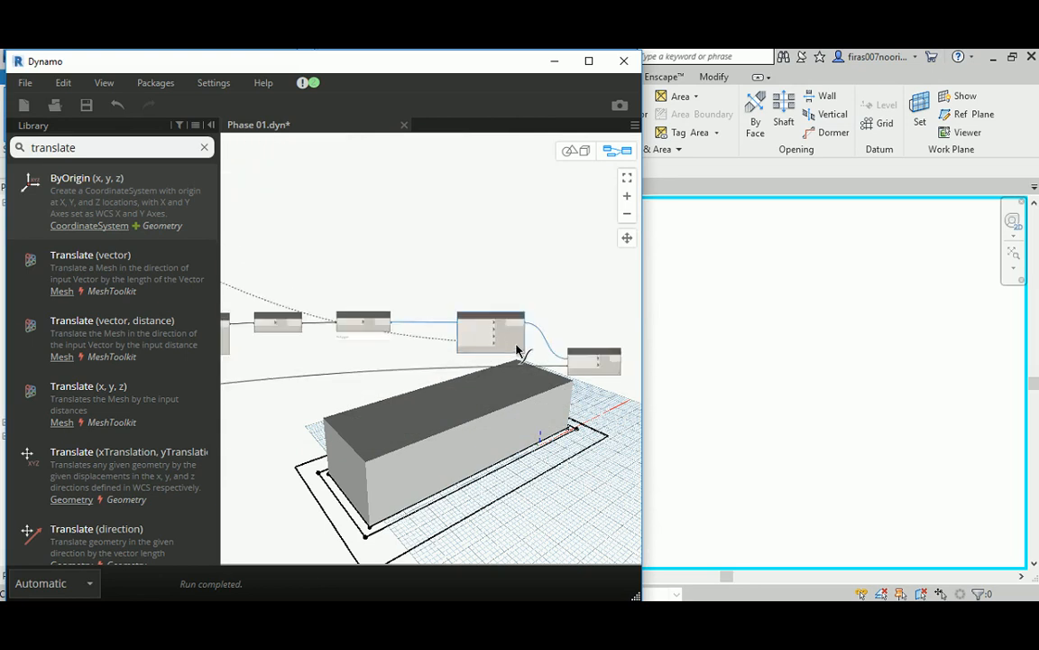
{"action": "scroll", "coordinate": [517, 348], "scroll_direction": "up", "scroll_amount": 5}
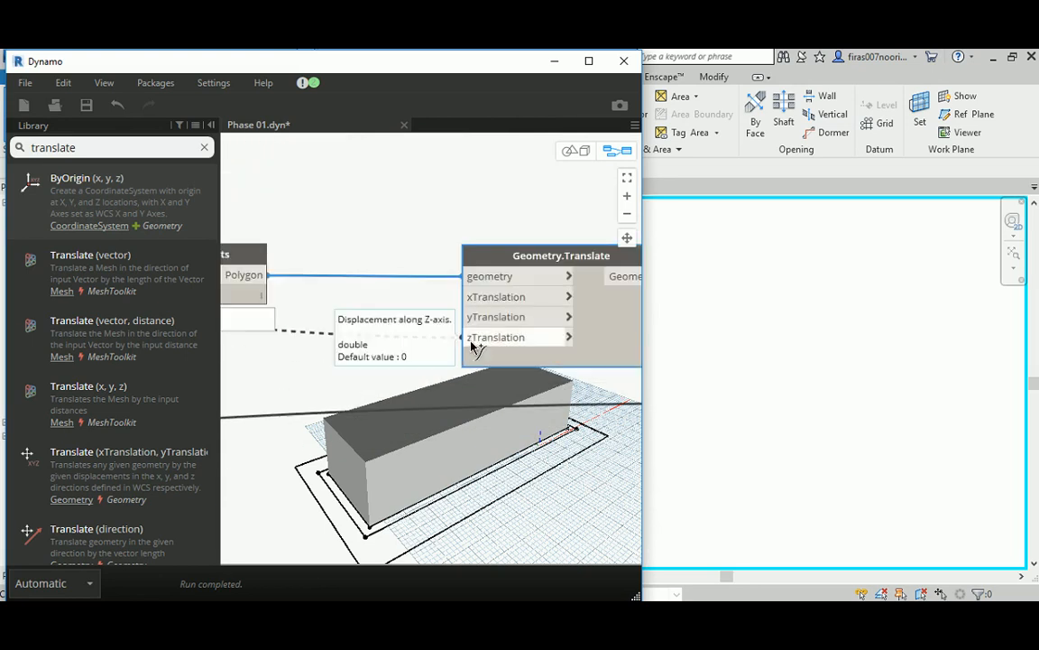
{"action": "left_click", "coordinate": [470, 348]}
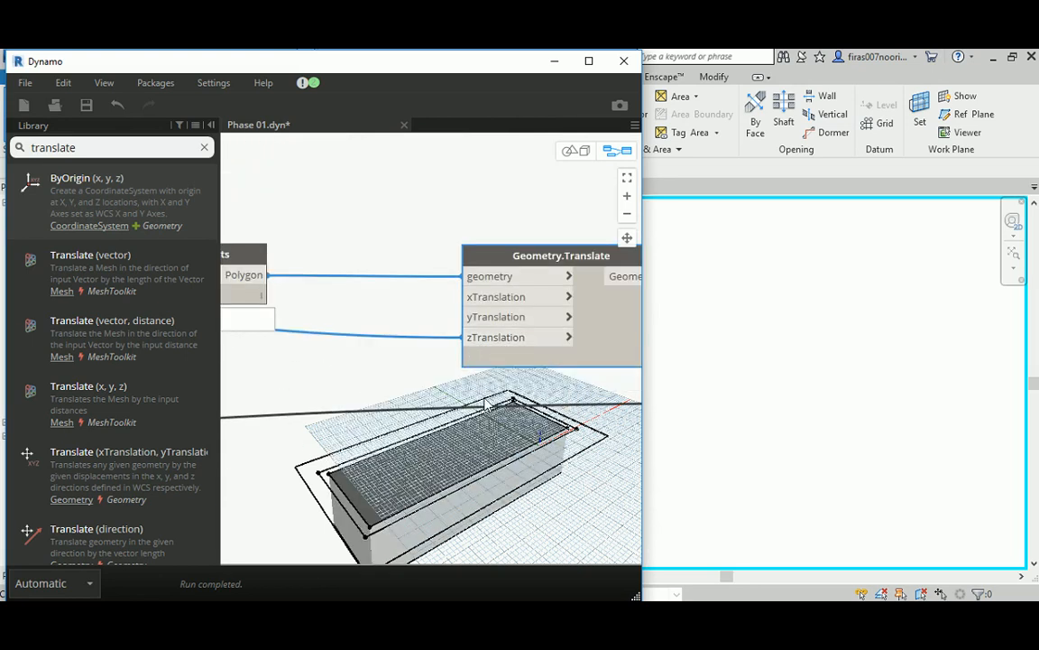
Add a code block containing a*(-1); and place it just after the podium's a*-b code block.
{"action": "scroll", "coordinate": [435, 354], "scroll_direction": "down", "scroll_amount": 5}
{"action": "middle_click_drag", "start_coordinate": [373, 313], "coordinate": [552, 329]}
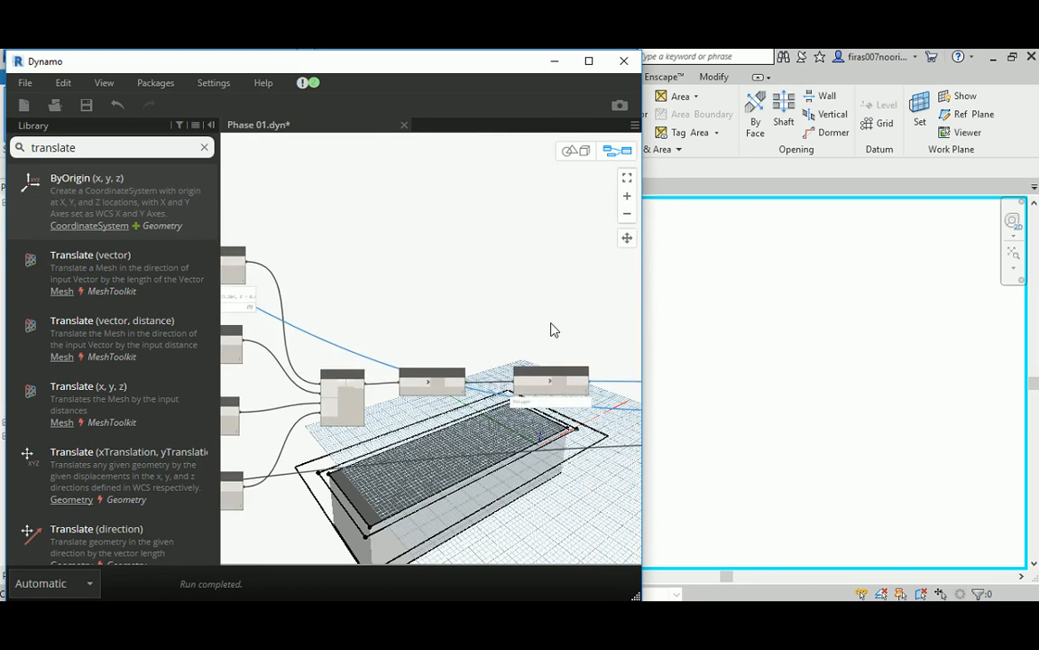
{"action": "scroll", "coordinate": [552, 327], "scroll_direction": "down", "scroll_amount": 4}
{"action": "middle_click_drag", "start_coordinate": [257, 241], "coordinate": [475, 295]}
{"action": "scroll", "coordinate": [453, 260], "scroll_direction": "up", "scroll_amount": 4}
{"action": "scroll", "coordinate": [431, 257], "scroll_direction": "up", "scroll_amount": 4}
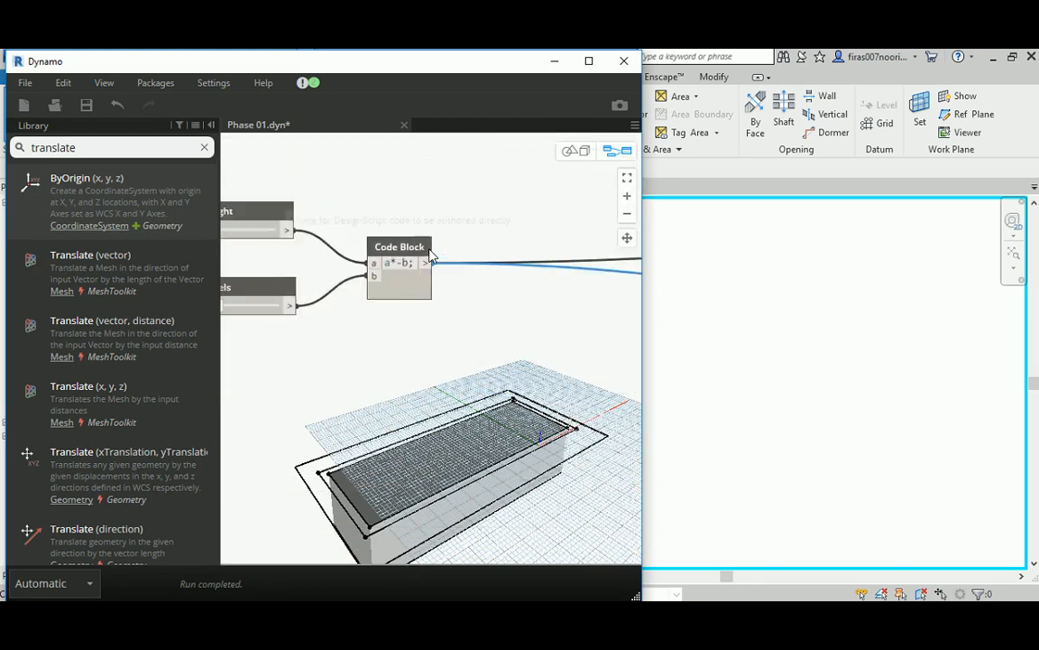
{"action": "middle_click_drag", "start_coordinate": [539, 321], "coordinate": [406, 325]}
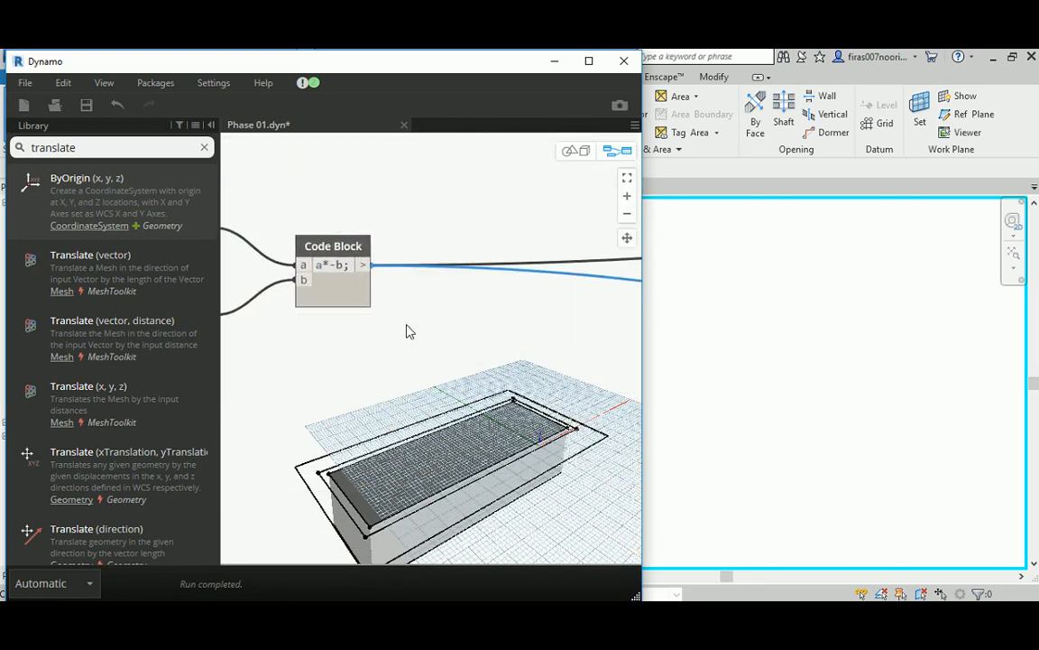
{"action": "left_click", "coordinate": [447, 254]}
{"action": "double_click", "coordinate": [442, 262]}
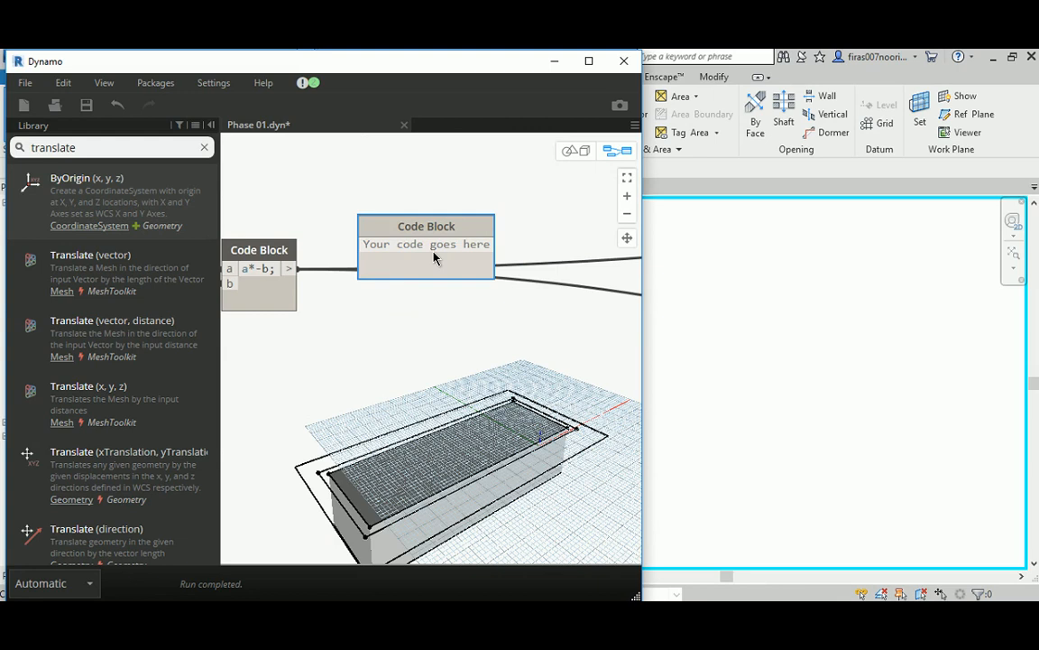
{"action": "type", "text": "a*"}
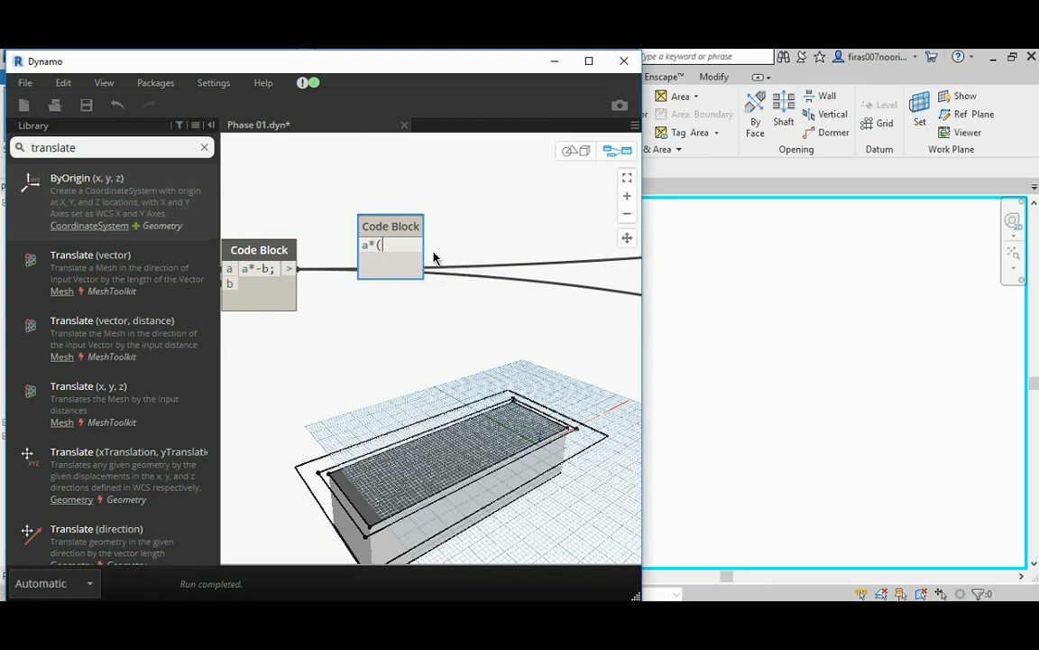
{"action": "type", "text": "(-1);"}
{"action": "left_click", "coordinate": [404, 199]}
{"action": "left_click_drag", "start_coordinate": [415, 224], "coordinate": [471, 217]}
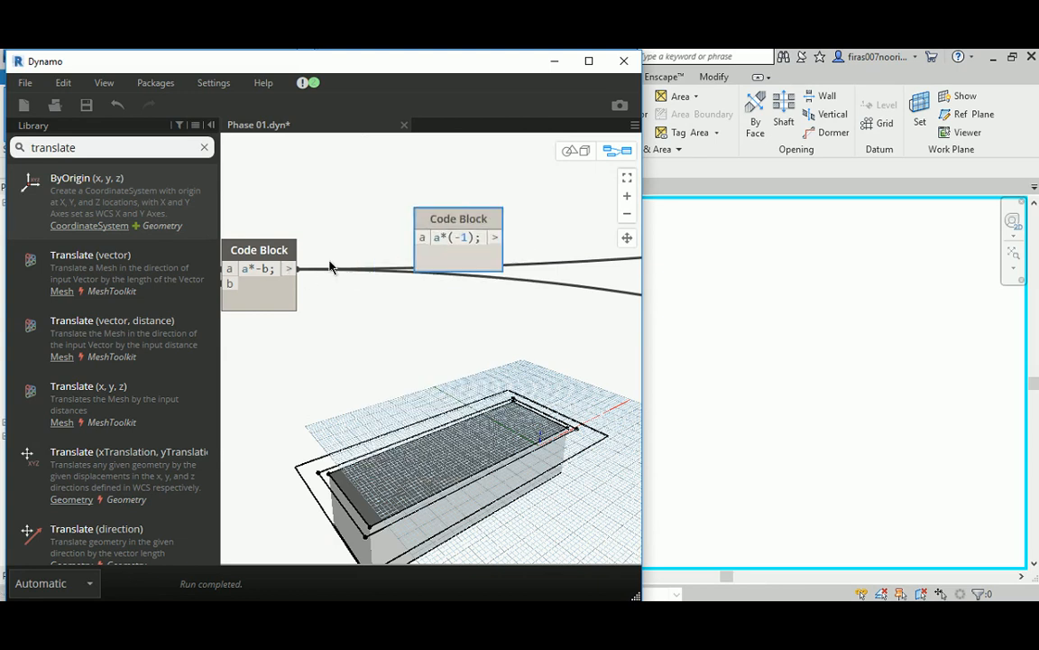
Feed the podium height code block into the a*(-1) block's input and change the height expression to a*b;.
{"action": "left_click_drag", "start_coordinate": [291, 269], "coordinate": [421, 237]}
{"action": "double_click", "coordinate": [261, 269]}
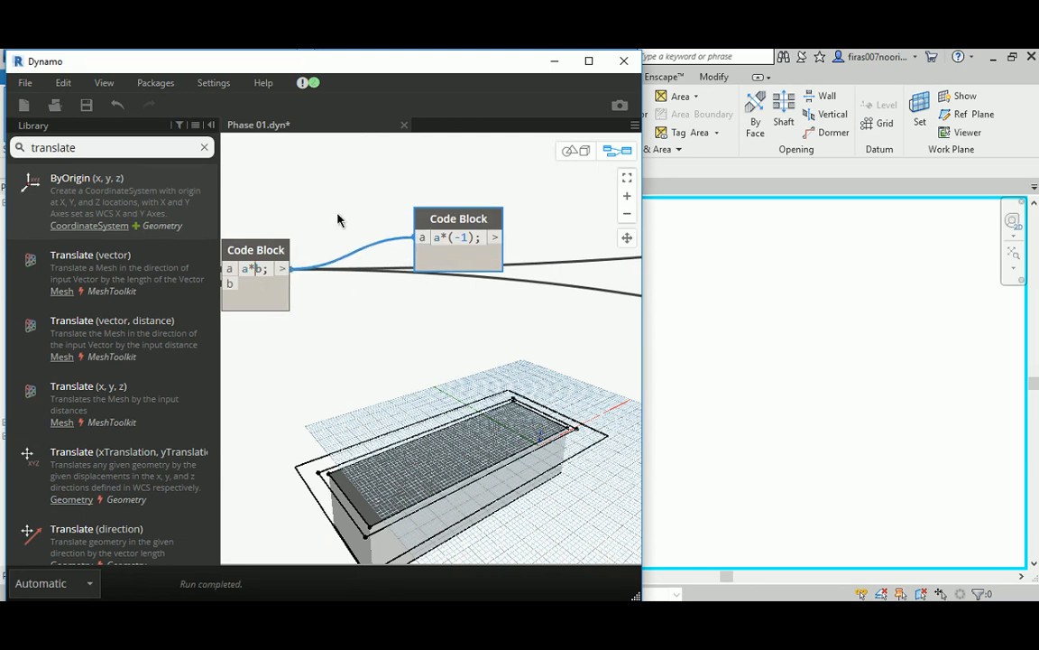
{"action": "left_click", "coordinate": [305, 193]}
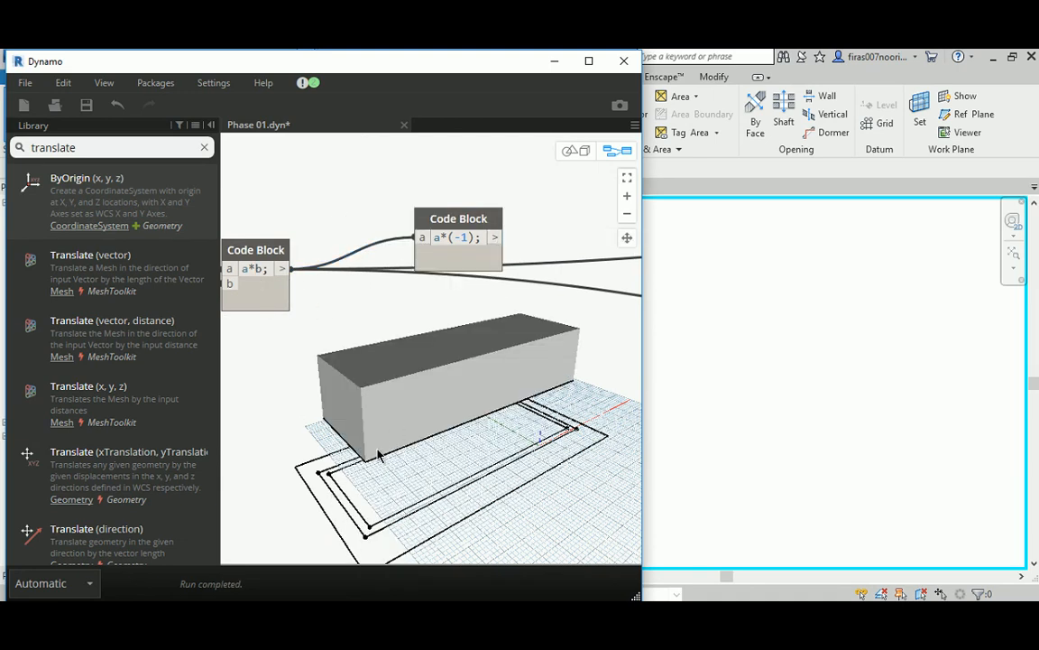
Connect the a*(-1) code block to the distance input of the podium's Curve.ExtrudeAsSolid node and unfreeze that node.
{"action": "left_click", "coordinate": [496, 239]}
{"action": "scroll", "coordinate": [301, 363], "scroll_direction": "down", "scroll_amount": 5}
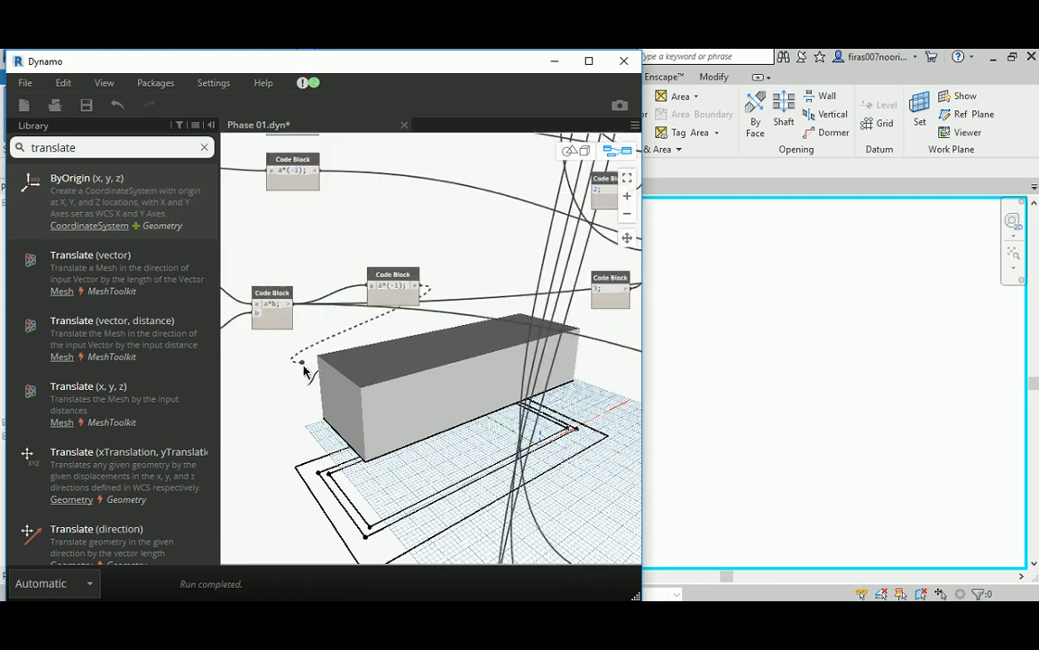
{"action": "middle_click_drag", "start_coordinate": [629, 382], "coordinate": [284, 421]}
{"action": "scroll", "coordinate": [350, 397], "scroll_direction": "down", "scroll_amount": 4}
{"action": "scroll", "coordinate": [543, 335], "scroll_direction": "up", "scroll_amount": 3}
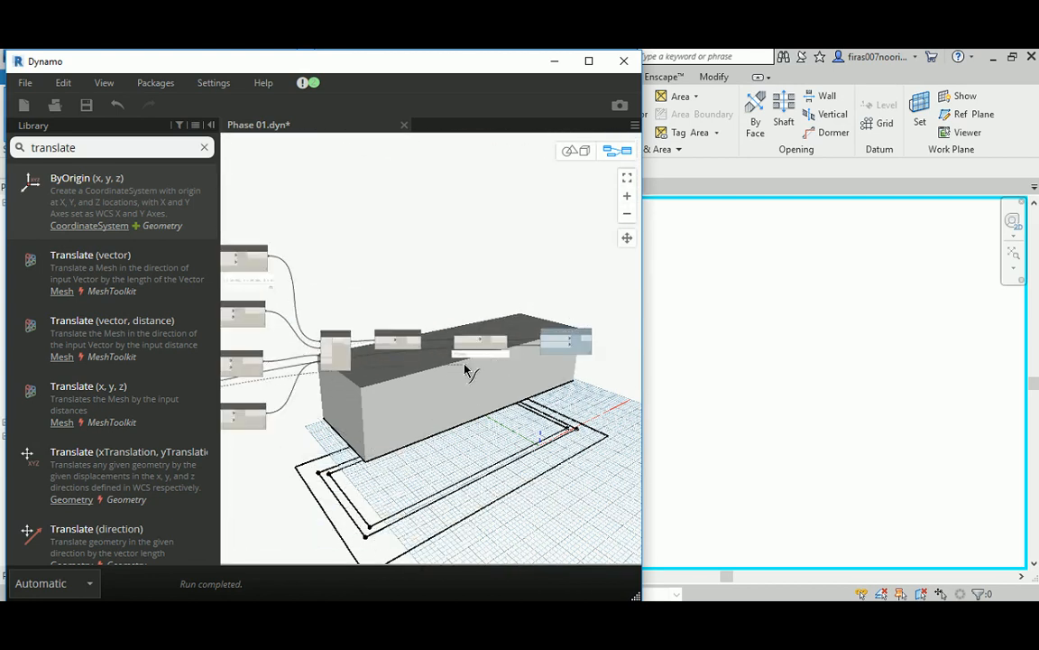
{"action": "scroll", "coordinate": [469, 383], "scroll_direction": "up", "scroll_amount": 5}
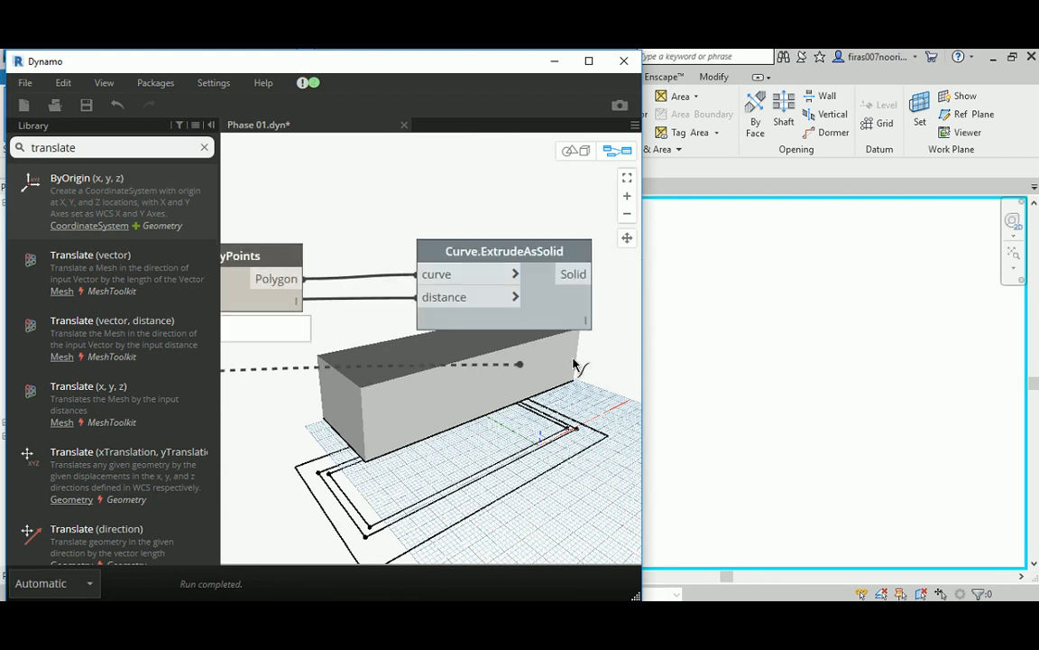
{"action": "mouse_move", "coordinate": [570, 362]}
{"action": "middle_mouse_down"}
{"action": "mouse_move", "coordinate": [478, 376]}
{"action": "mouse_move", "coordinate": [551, 359]}
{"action": "middle_mouse_up"}
{"action": "left_click", "coordinate": [421, 296]}
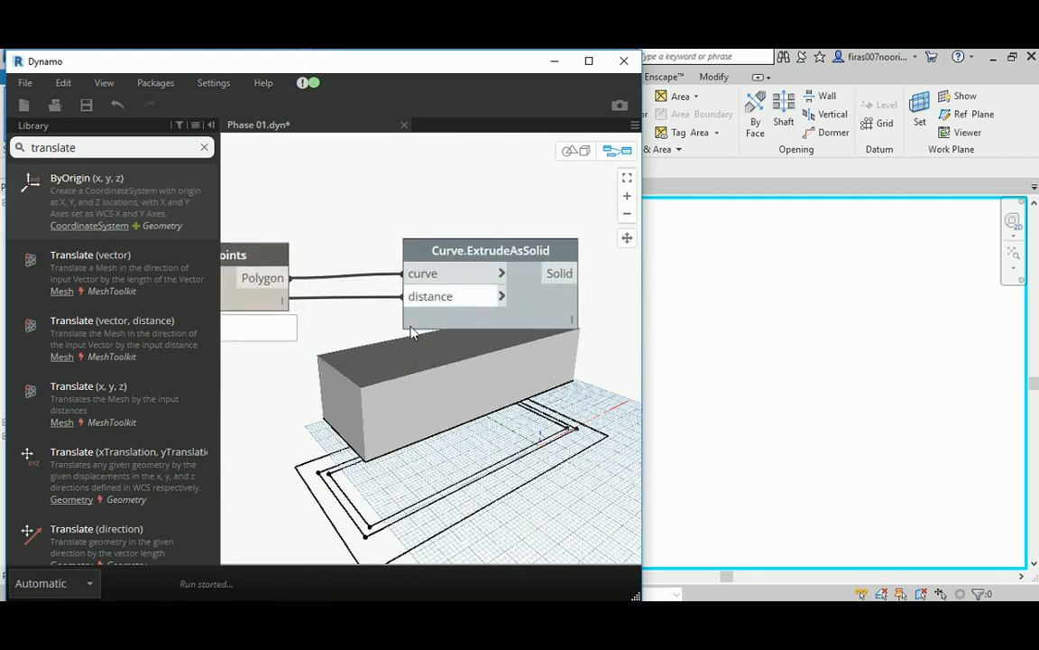
{"action": "right_click", "coordinate": [533, 256]}
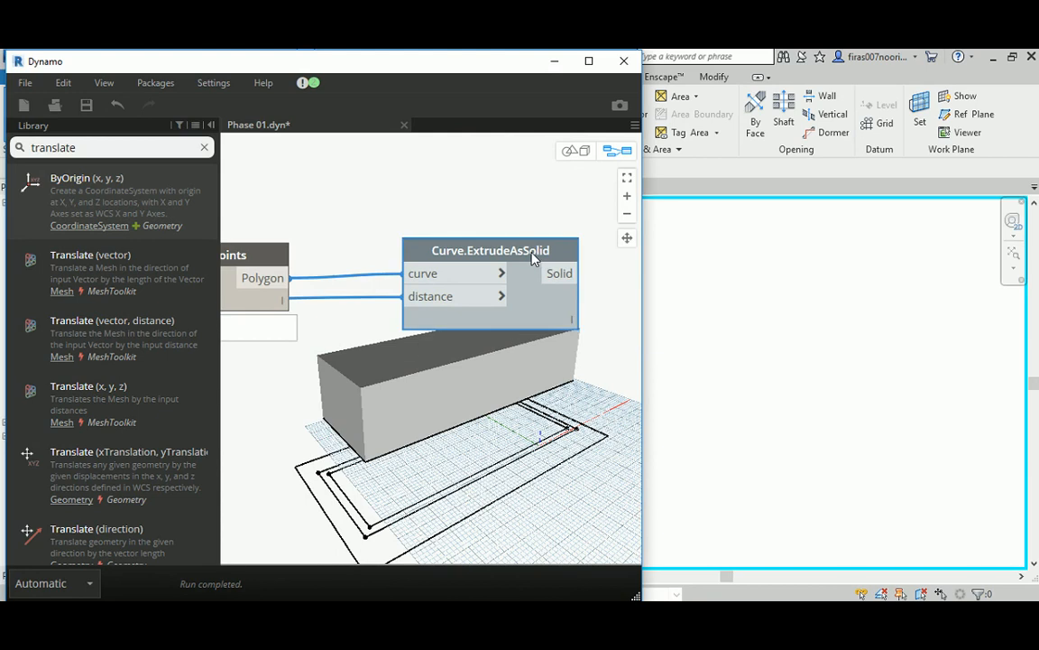
{"action": "left_click", "coordinate": [575, 365]}
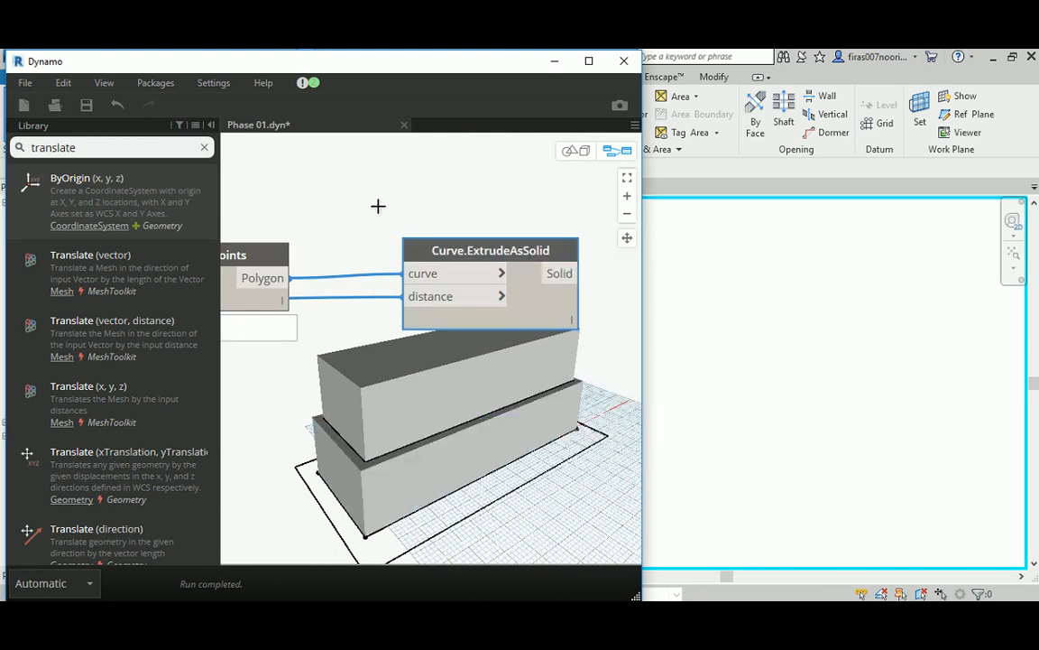
Set both the North Offset and the East Offset sliders of the tower to 10.
{"action": "scroll", "coordinate": [352, 368], "scroll_direction": "down", "scroll_amount": 4}
{"action": "middle_click_drag", "start_coordinate": [280, 388], "coordinate": [569, 345]}
{"action": "scroll", "coordinate": [547, 350], "scroll_direction": "down", "scroll_amount": 5}
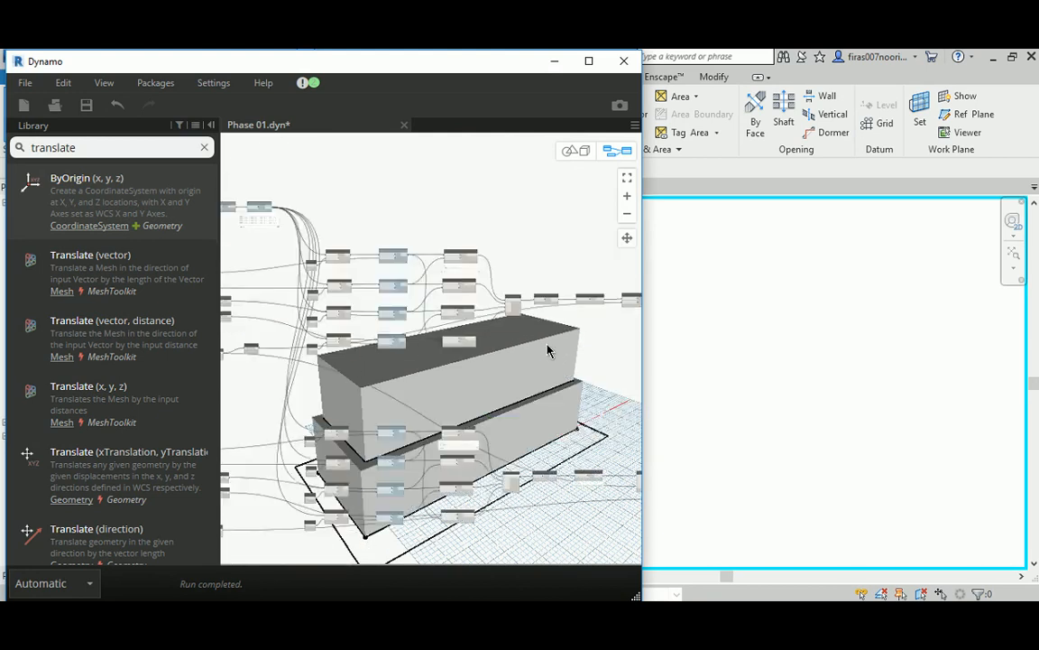
{"action": "middle_click_drag", "start_coordinate": [308, 402], "coordinate": [568, 339]}
{"action": "scroll", "coordinate": [494, 371], "scroll_direction": "up", "scroll_amount": 5}
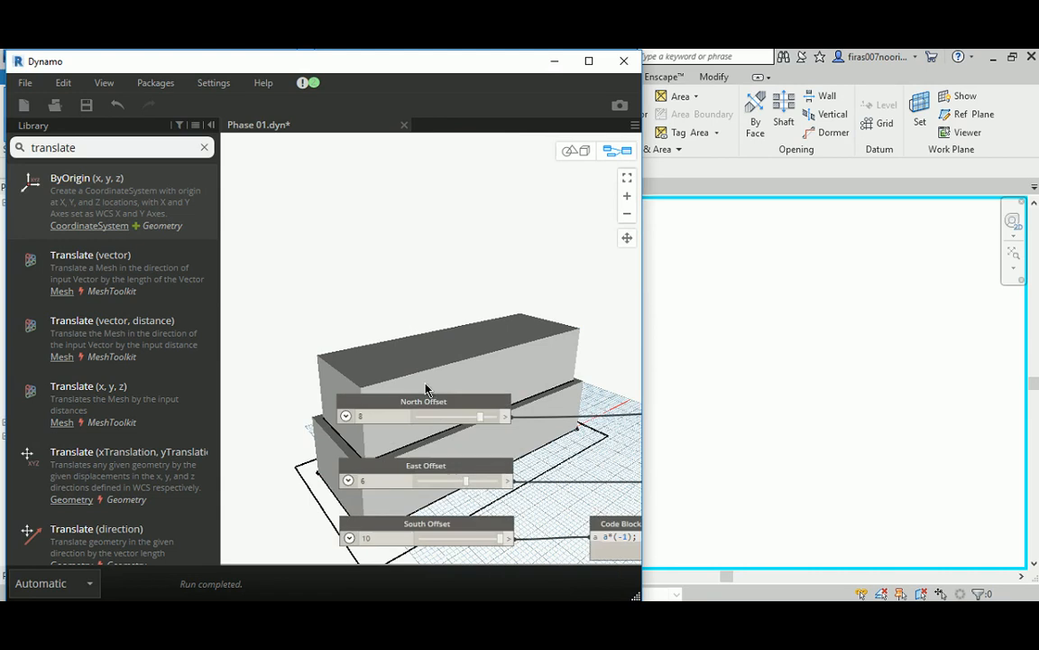
{"action": "middle_click_drag", "start_coordinate": [418, 378], "coordinate": [529, 218]}
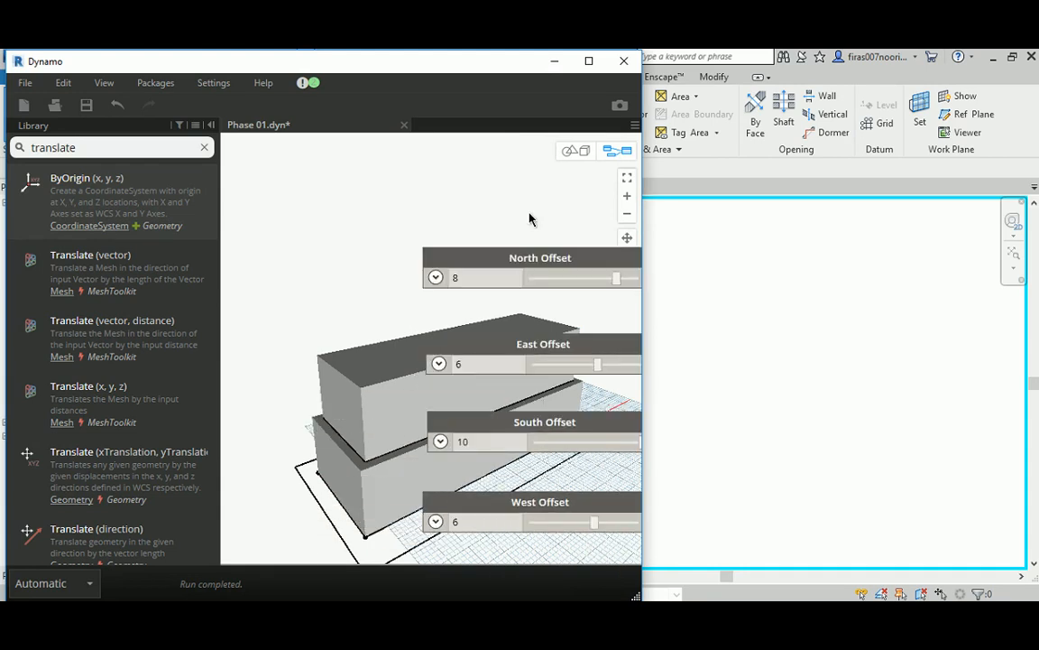
{"action": "double_click", "coordinate": [475, 280]}
{"action": "type", "text": "10"}
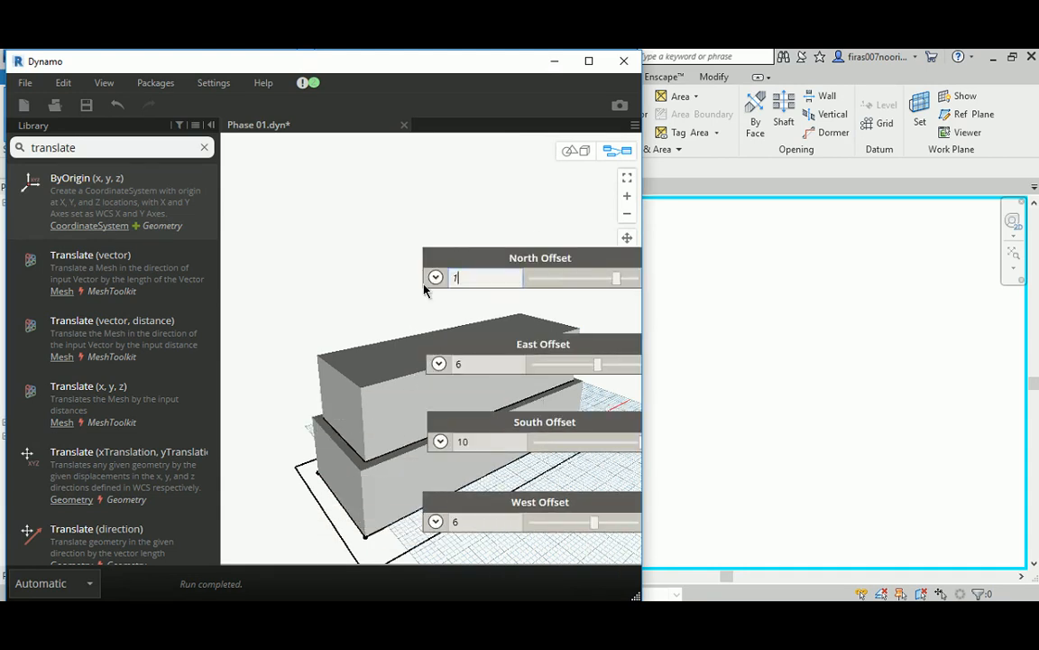
{"action": "key", "text": "Return"}
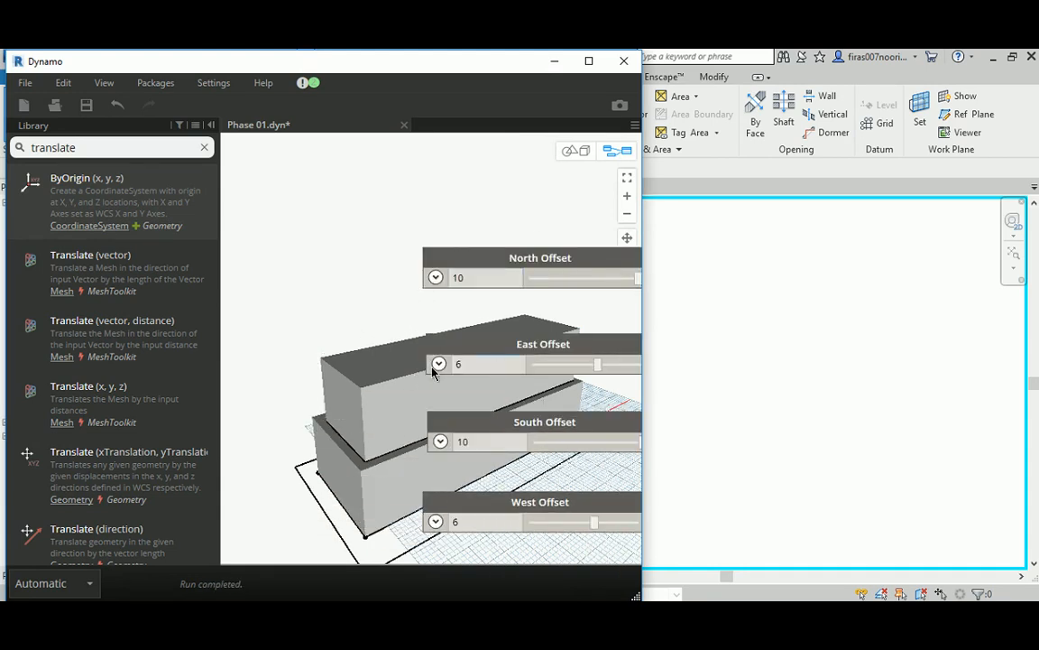
{"action": "double_click", "coordinate": [457, 363]}
{"action": "type", "text": "10"}
{"action": "key", "text": "Return"}
Set both the South Offset and the West Offset sliders of the tower to 15.
{"action": "left_click_drag", "start_coordinate": [484, 444], "coordinate": [454, 441]}
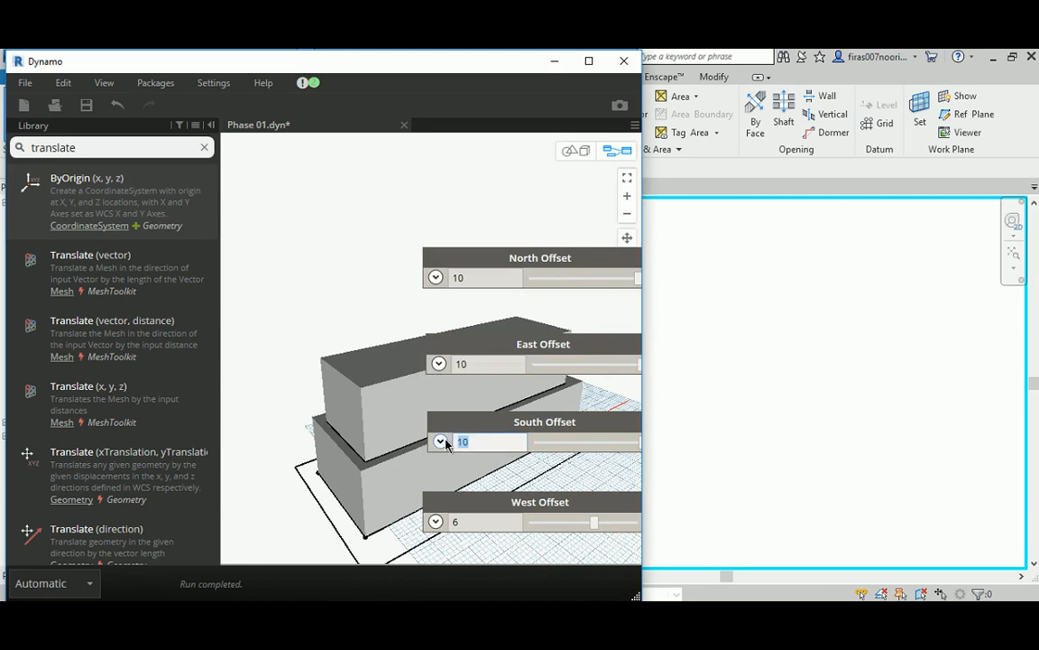
{"action": "type", "text": "15"}
{"action": "key", "text": "Return"}
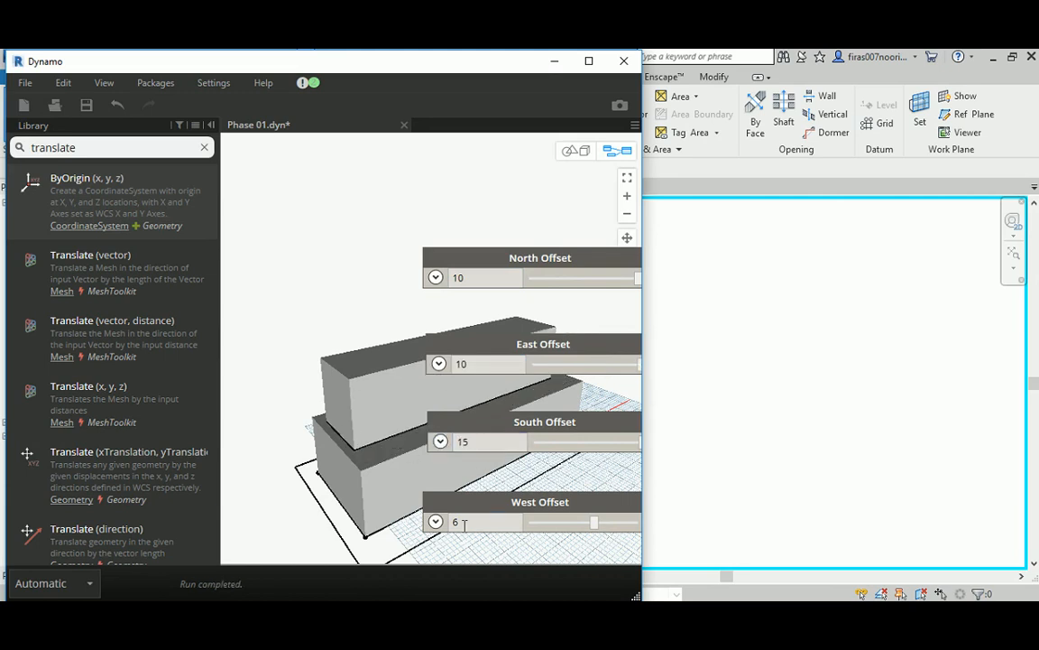
{"action": "left_click_drag", "start_coordinate": [478, 523], "coordinate": [434, 526]}
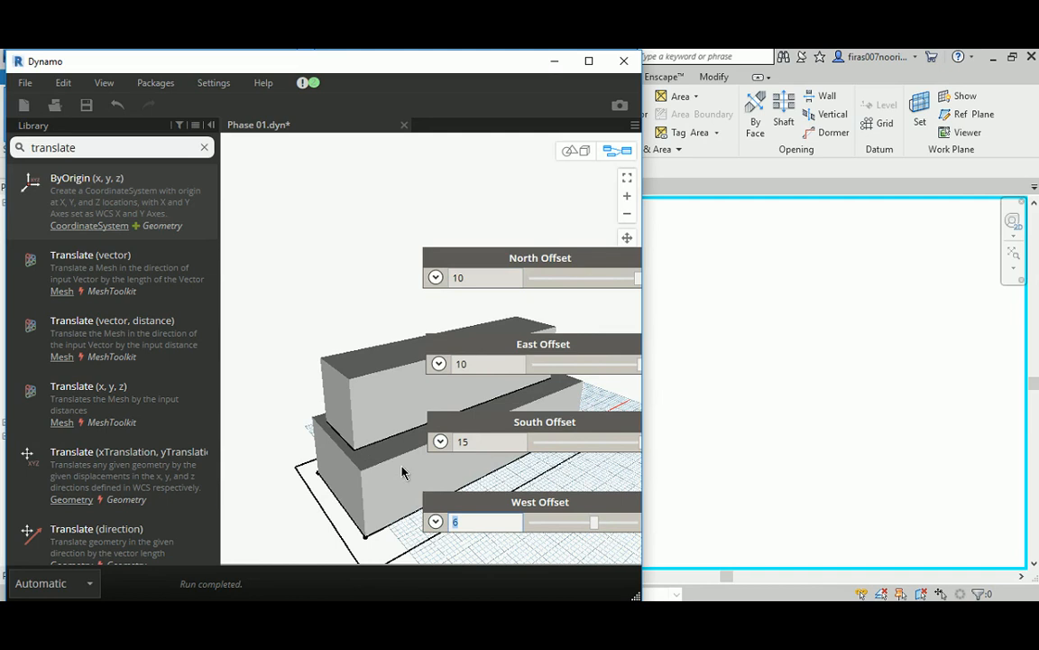
{"action": "type", "text": "15"}
{"action": "key", "text": "Return"}
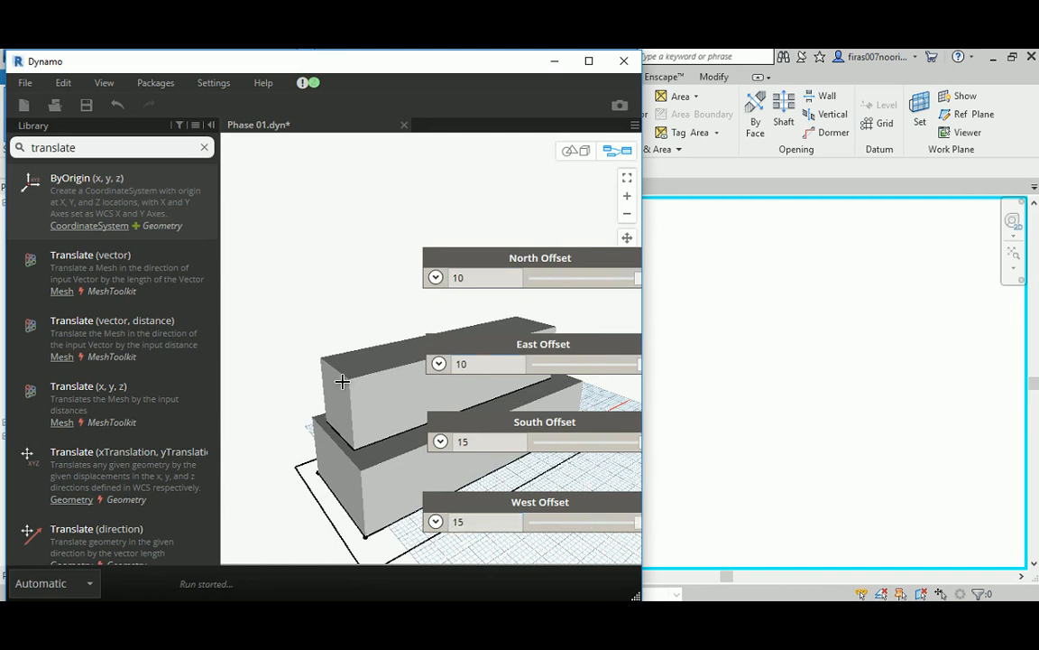
Try a South Offset of 20 for the tower and return it to 15.
{"action": "left_click_drag", "start_coordinate": [487, 443], "coordinate": [432, 453]}
{"action": "type", "text": "20"}
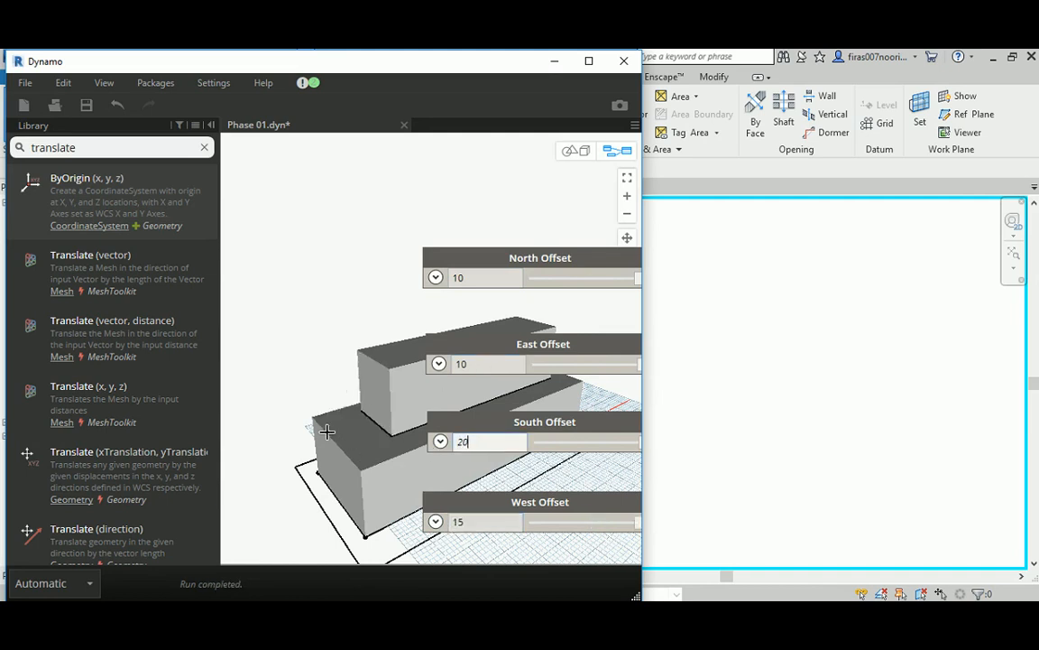
{"action": "key", "text": "Return"}
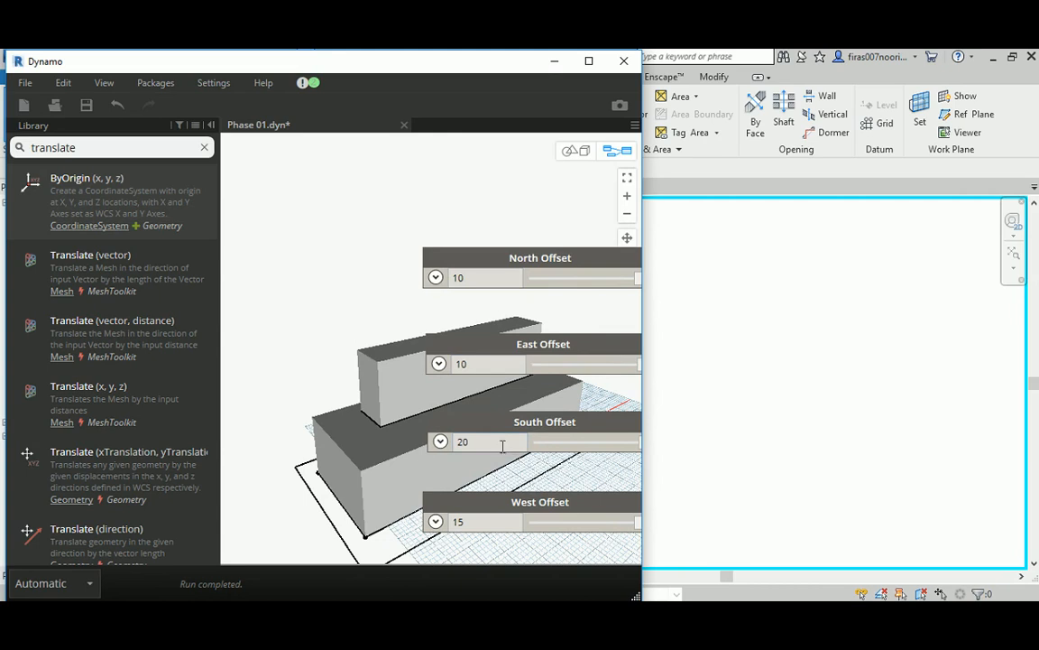
{"action": "left_click_drag", "start_coordinate": [479, 442], "coordinate": [422, 452]}
{"action": "type", "text": "15"}
{"action": "key", "text": "Return"}
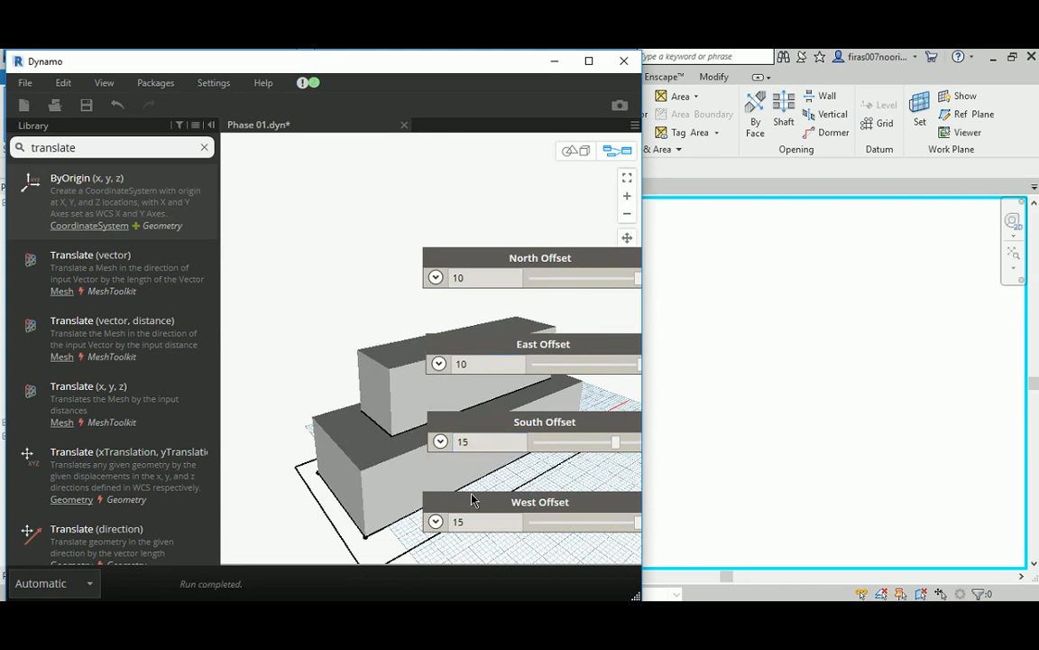
Set the tower's West Offset slider to 20.
{"action": "left_click_drag", "start_coordinate": [464, 523], "coordinate": [407, 531]}
{"action": "key", "text": "Return"}
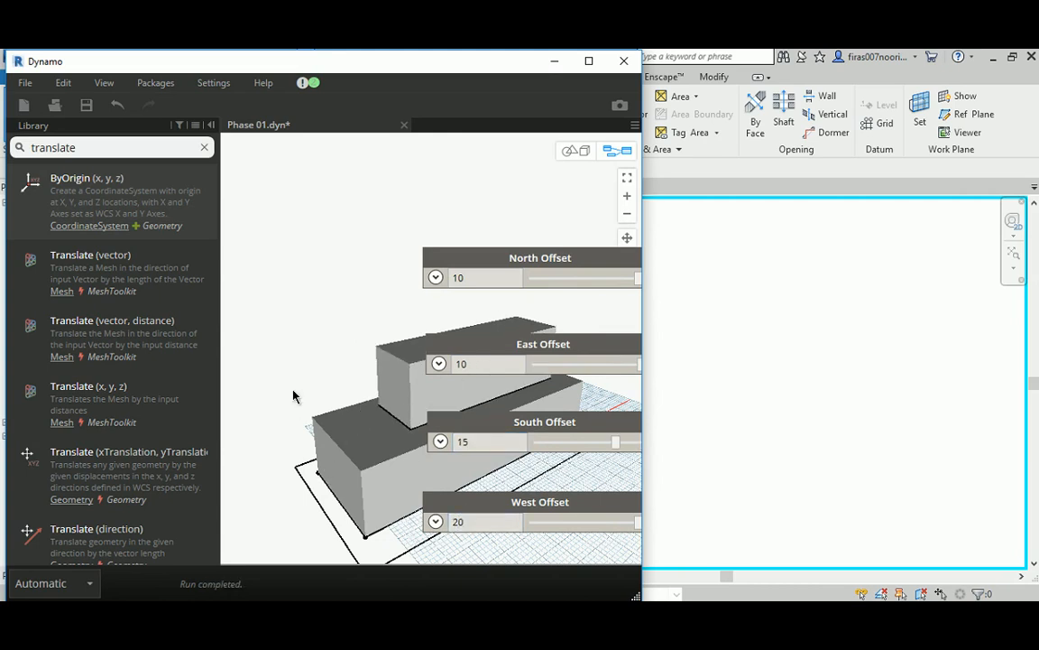
{"action": "scroll", "coordinate": [285, 378], "scroll_direction": "down", "scroll_amount": 3}
{"action": "middle_click_drag", "start_coordinate": [418, 281], "coordinate": [373, 293]}
{"action": "scroll", "coordinate": [277, 366], "scroll_direction": "down", "scroll_amount": 4}
{"action": "middle_click_drag", "start_coordinate": [290, 403], "coordinate": [230, 345]}
{"action": "scroll", "coordinate": [229, 361], "scroll_direction": "down", "scroll_amount": 3}
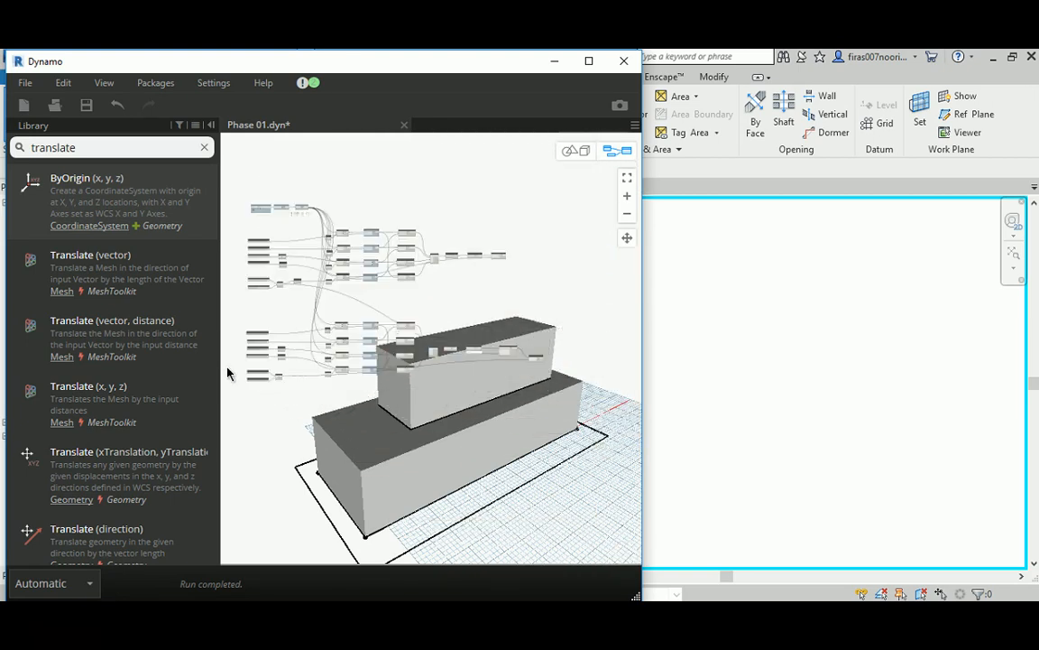
Move the tower's Curve.ExtrudeAsSolid node slightly farther from its Geometry.Translate node and deselect it.
{"action": "scroll", "coordinate": [236, 325], "scroll_direction": "up", "scroll_amount": 3}
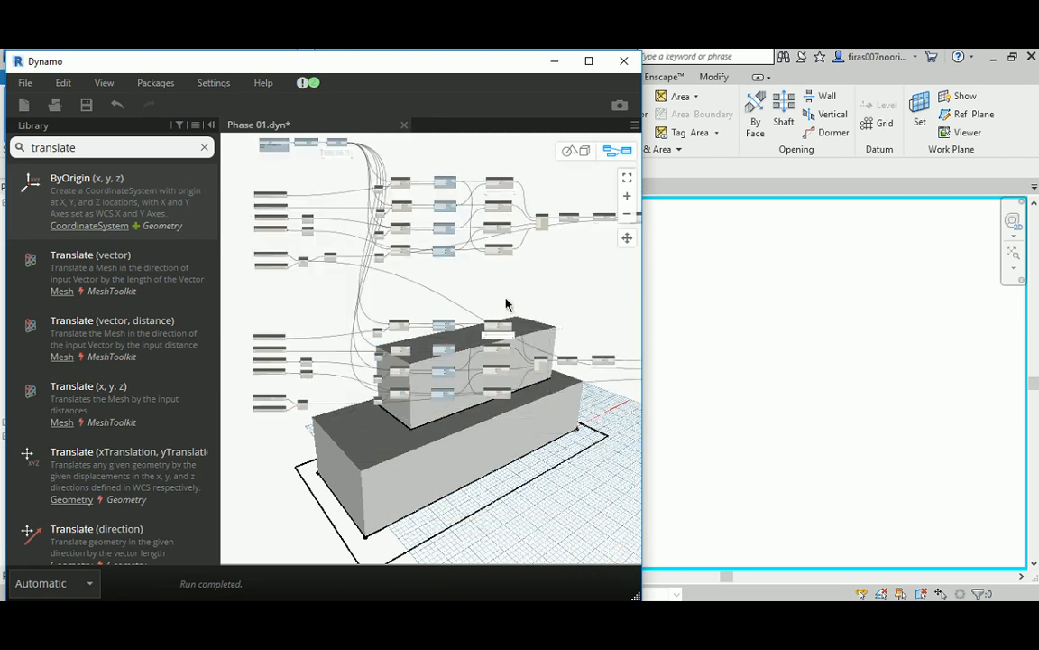
{"action": "middle_click_drag", "start_coordinate": [506, 297], "coordinate": [384, 283]}
{"action": "scroll", "coordinate": [550, 270], "scroll_direction": "up", "scroll_amount": 7}
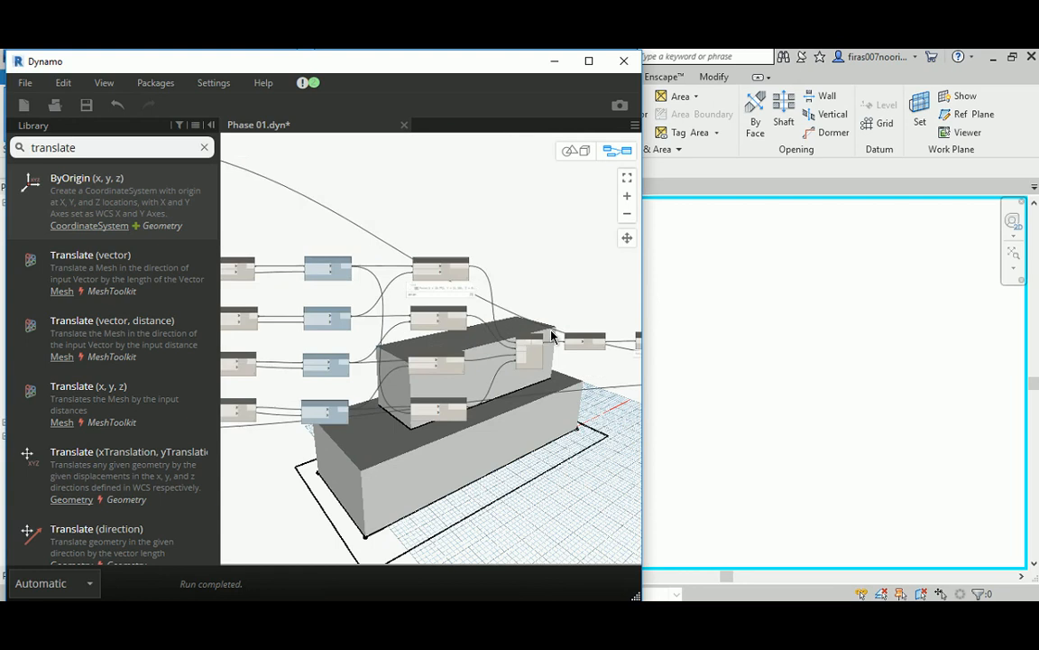
{"action": "scroll", "coordinate": [566, 313], "scroll_direction": "up", "scroll_amount": 5}
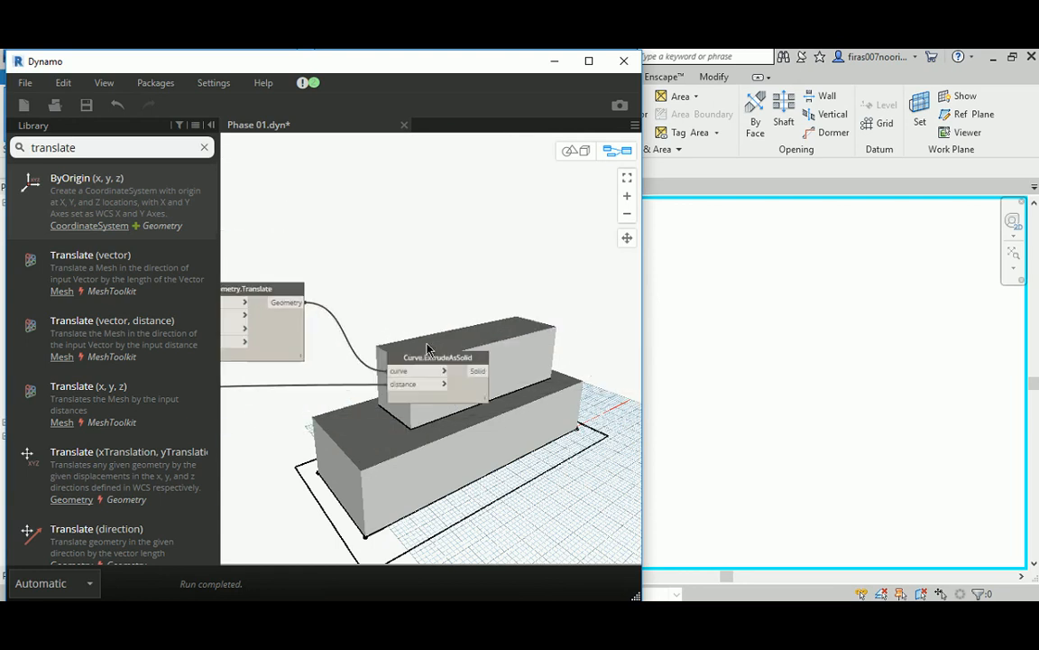
{"action": "left_click_drag", "start_coordinate": [429, 360], "coordinate": [476, 362]}
{"action": "left_click", "coordinate": [597, 281]}
Try to set the Tower Level Height slider to 3.5.
{"action": "scroll", "coordinate": [592, 287], "scroll_direction": "down", "scroll_amount": 11}
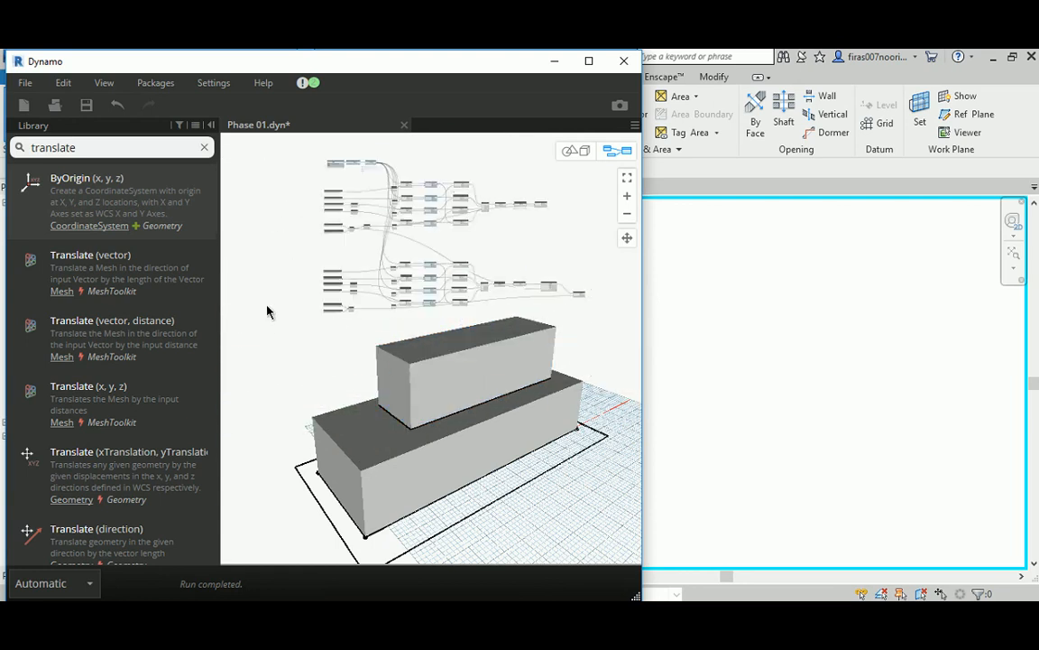
{"action": "scroll", "coordinate": [270, 307], "scroll_direction": "up", "scroll_amount": 5}
{"action": "scroll", "coordinate": [338, 343], "scroll_direction": "up", "scroll_amount": 5}
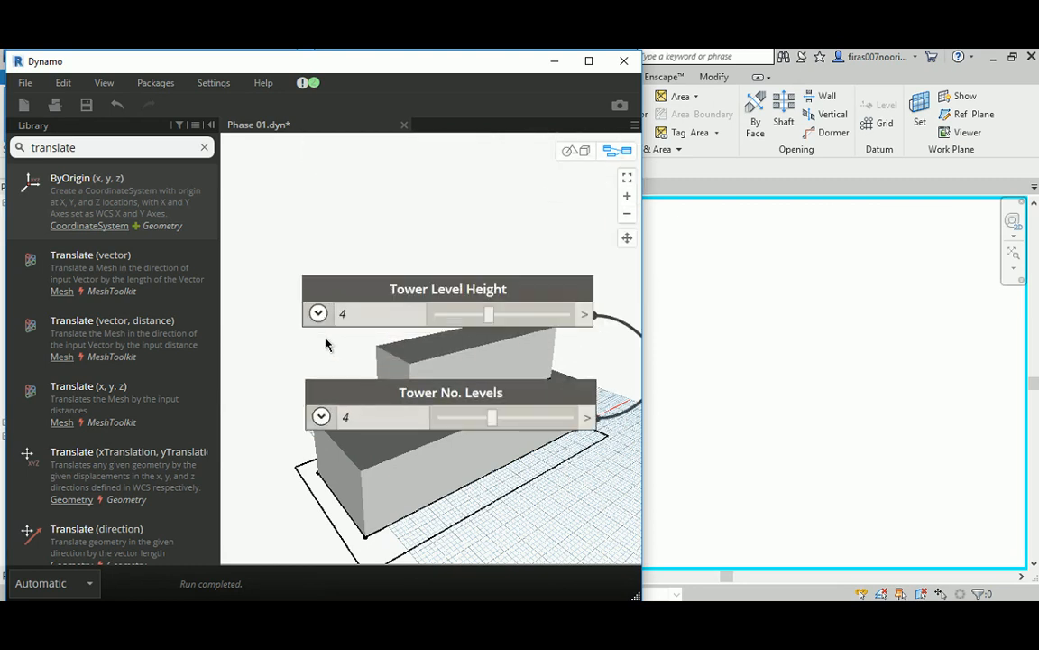
{"action": "left_click", "coordinate": [388, 414]}
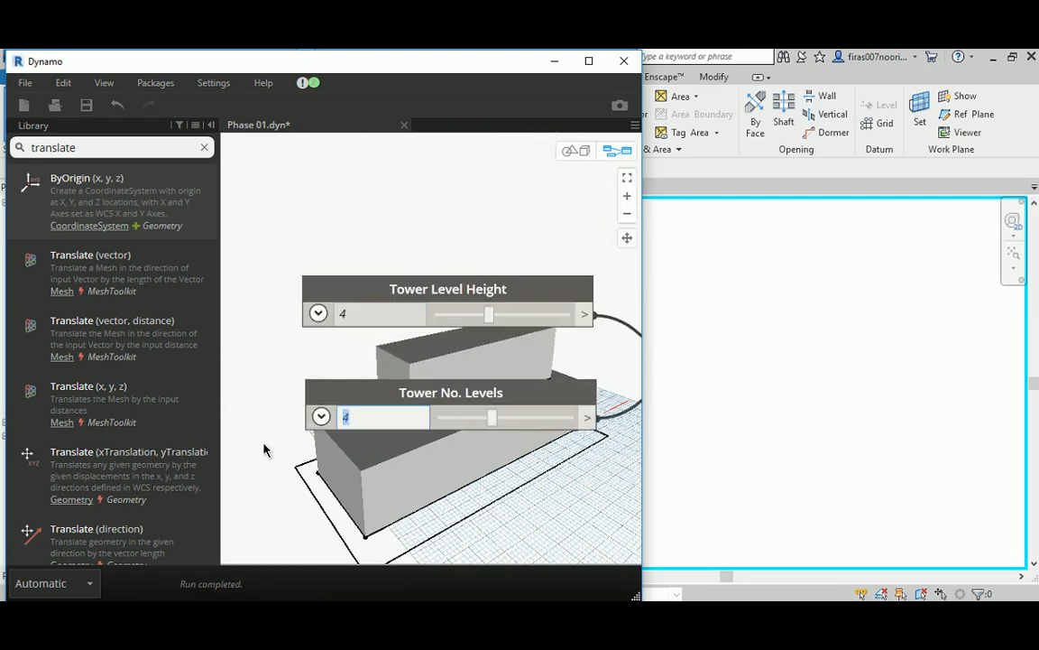
{"action": "left_click", "coordinate": [360, 313]}
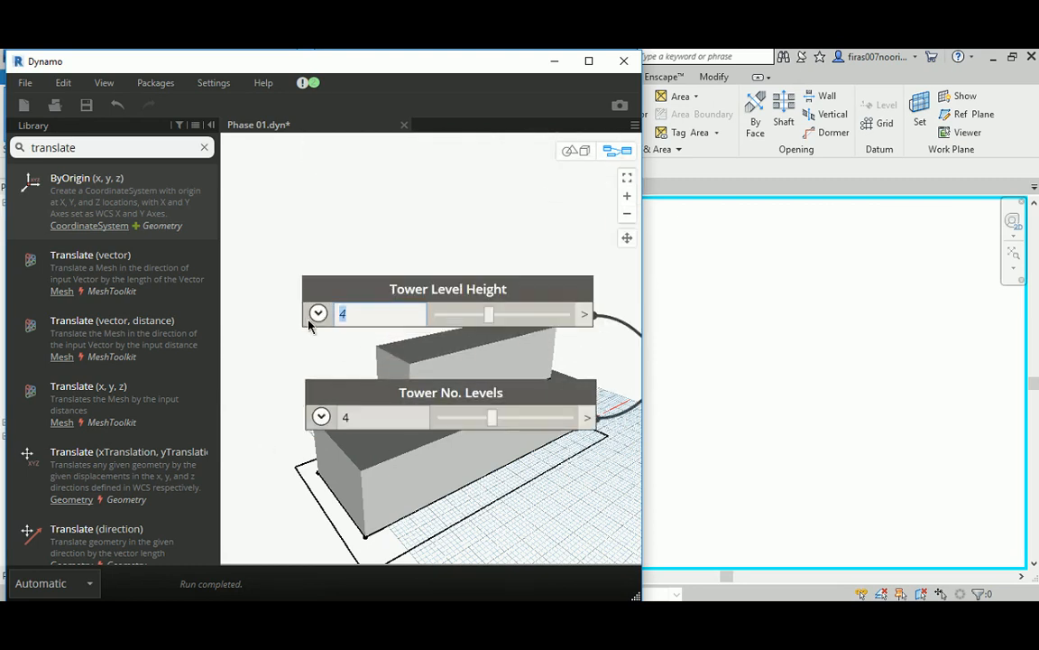
{"action": "type", "text": "3.5"}
Set the Tower No. Levels slider to 30, frame the whole tower in the 3D preview and return to the graph.
{"action": "left_click", "coordinate": [362, 418]}
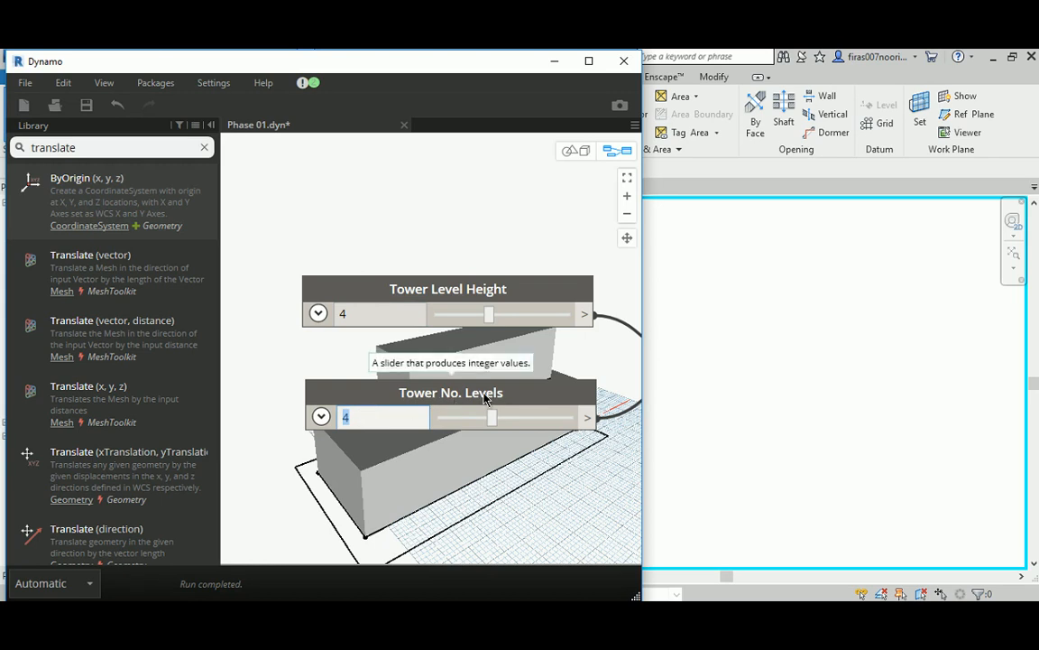
{"action": "type", "text": "30"}
{"action": "key", "text": "Return"}
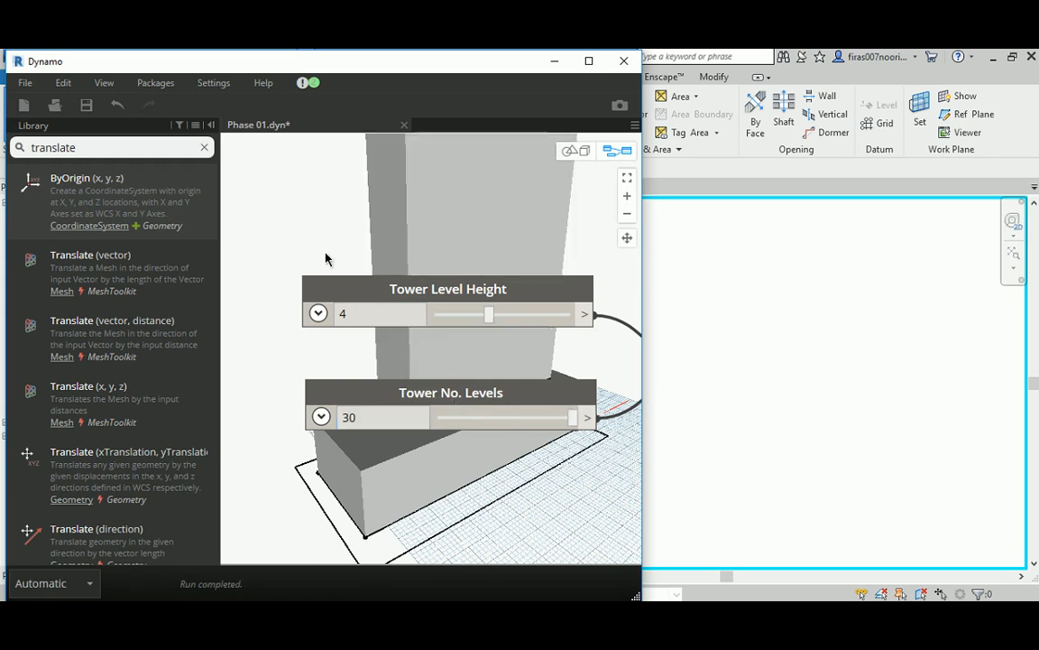
{"action": "left_click", "coordinate": [575, 151]}
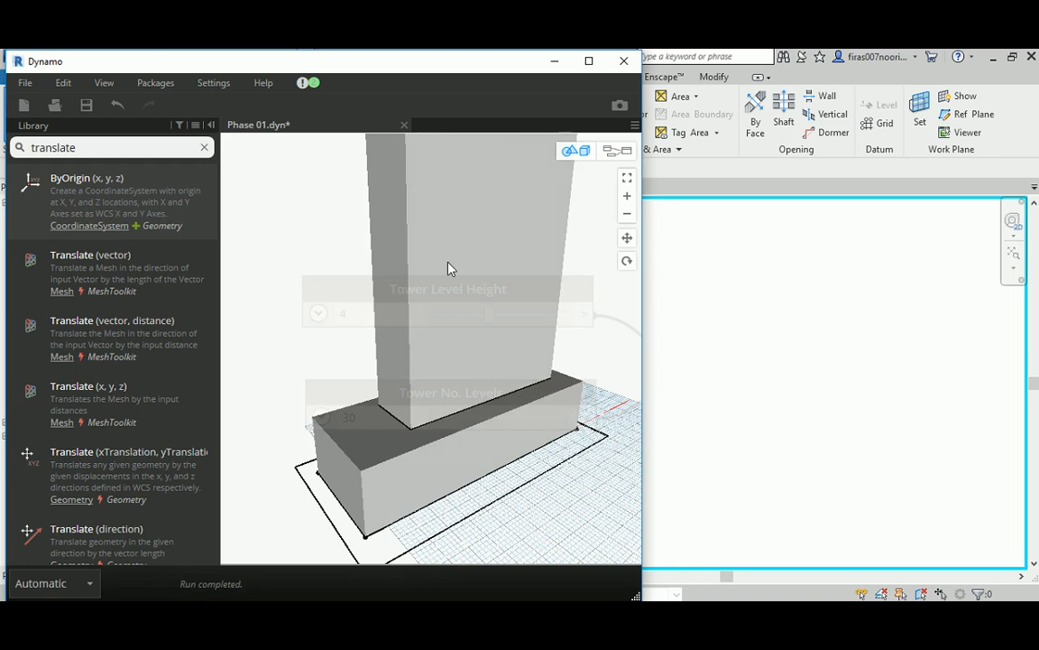
{"action": "scroll", "coordinate": [449, 265], "scroll_direction": "down", "scroll_amount": 5}
{"action": "middle_click_drag", "start_coordinate": [395, 223], "coordinate": [400, 245]}
{"action": "right_click_drag", "start_coordinate": [379, 238], "coordinate": [387, 260]}
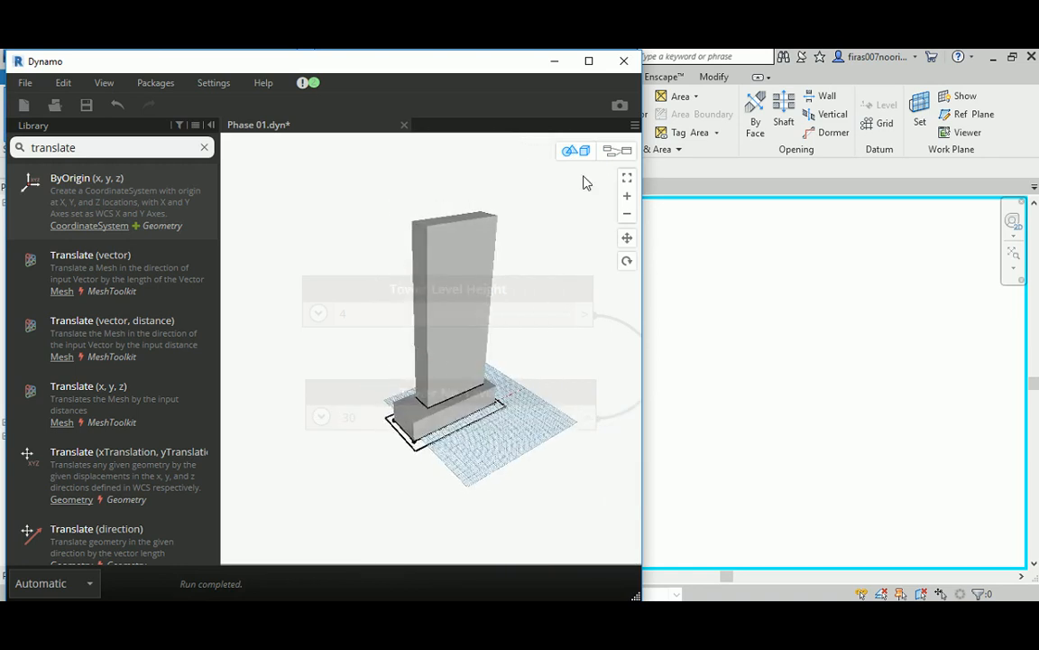
{"action": "left_click", "coordinate": [617, 151]}
Group all the tower nodes, from the offset sliders to the extrusion, and title the group Tower.
{"action": "scroll", "coordinate": [341, 191], "scroll_direction": "down", "scroll_amount": 3}
{"action": "scroll", "coordinate": [338, 254], "scroll_direction": "down", "scroll_amount": 3}
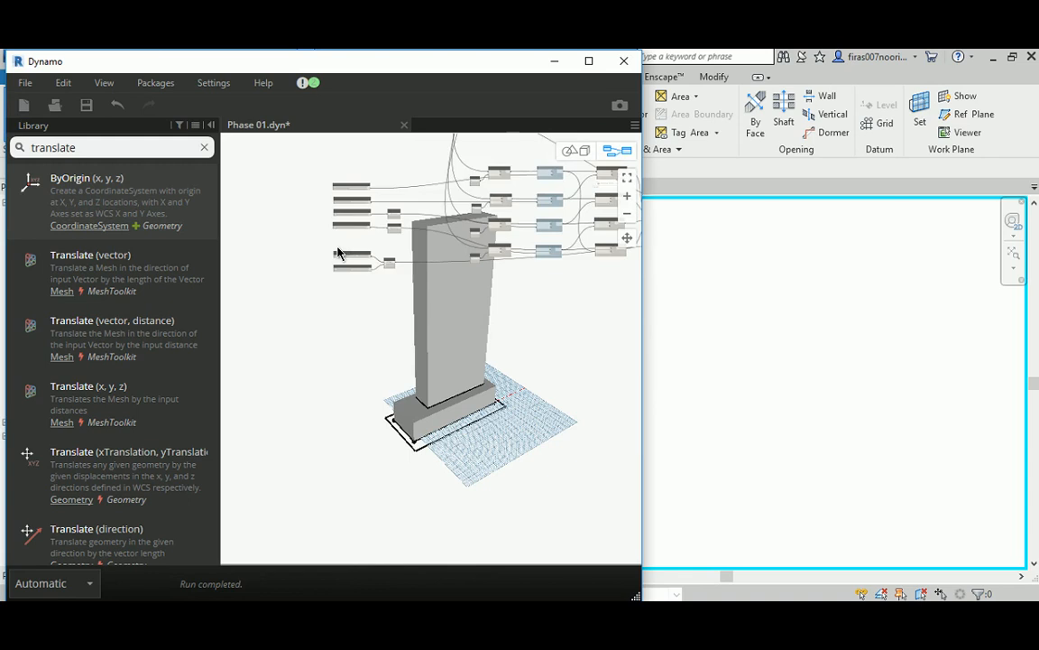
{"action": "middle_click_drag", "start_coordinate": [338, 254], "coordinate": [269, 288]}
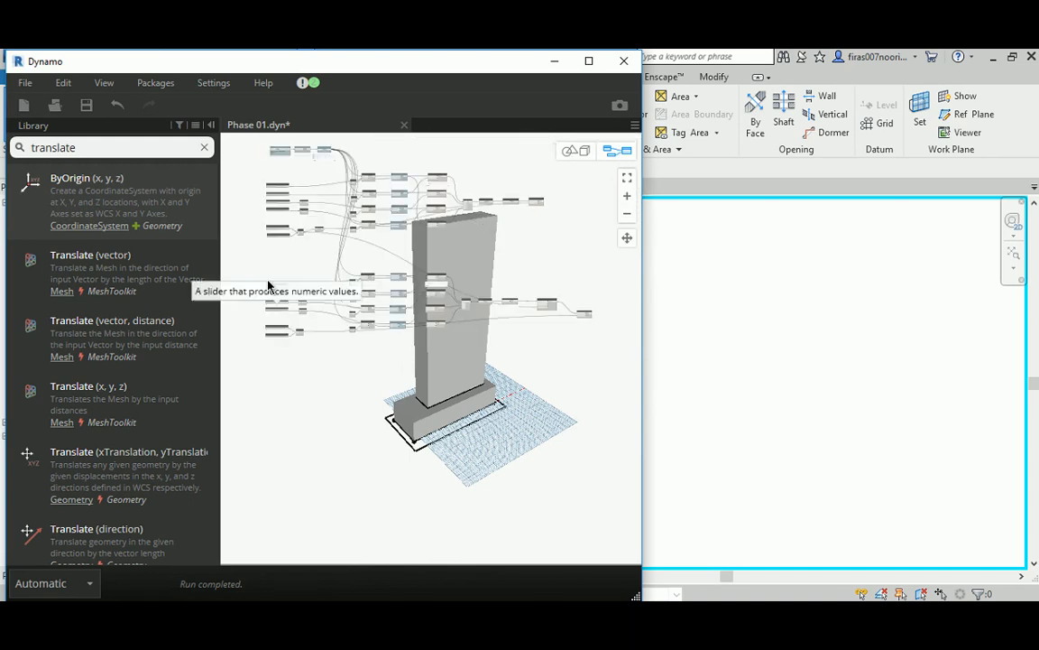
{"action": "left_click_drag", "start_coordinate": [246, 259], "coordinate": [637, 373]}
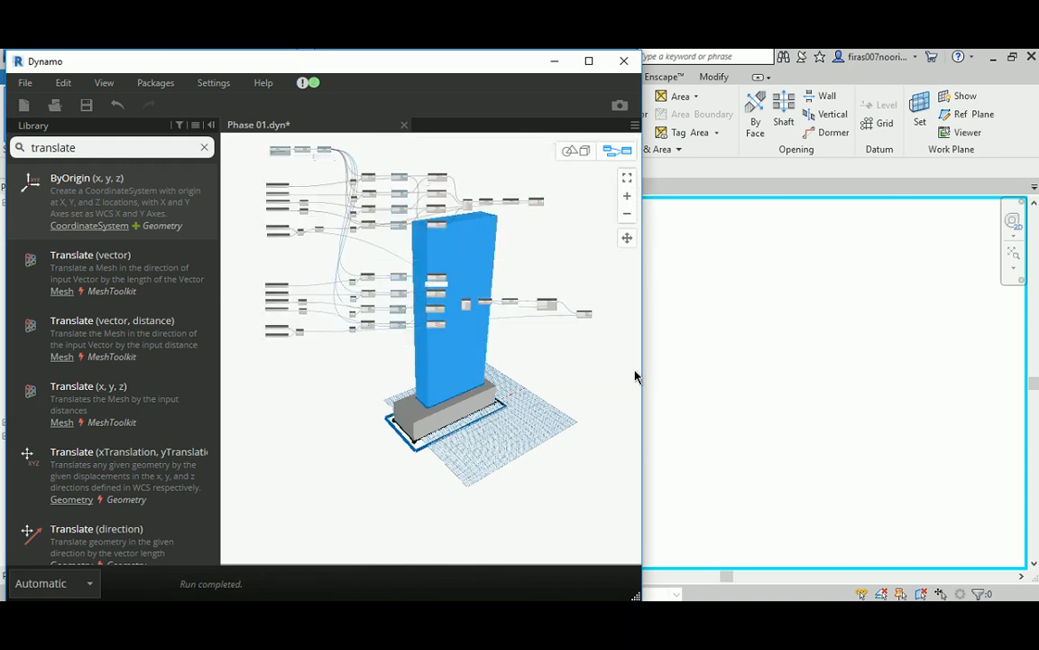
{"action": "key", "text": "ctrl+g"}
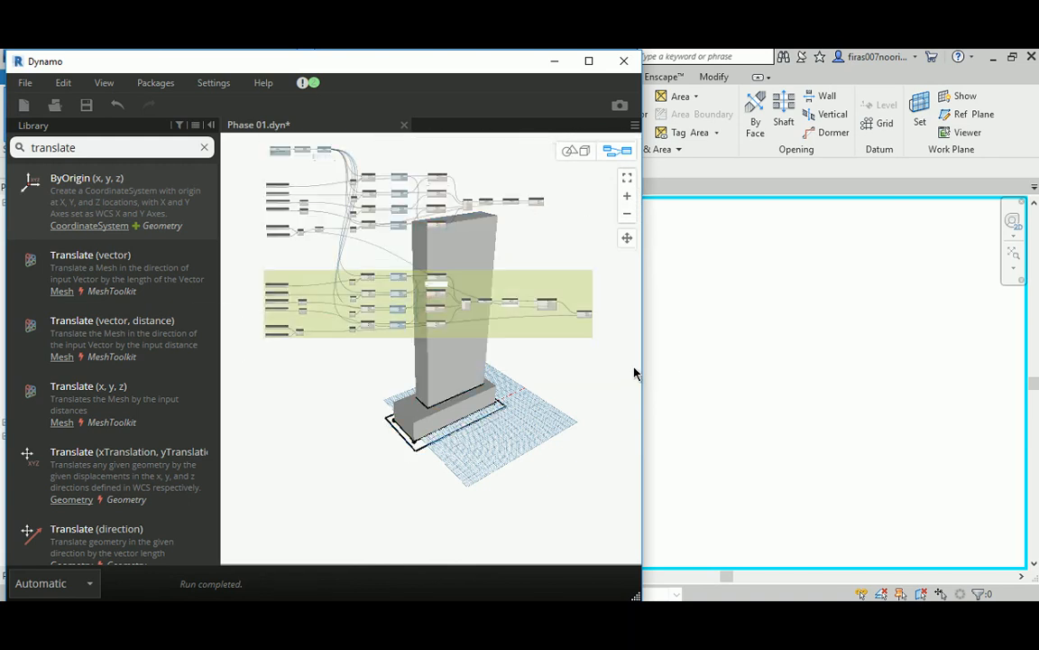
{"action": "scroll", "coordinate": [270, 270], "scroll_direction": "up", "scroll_amount": 5}
{"action": "double_click", "coordinate": [340, 261]}
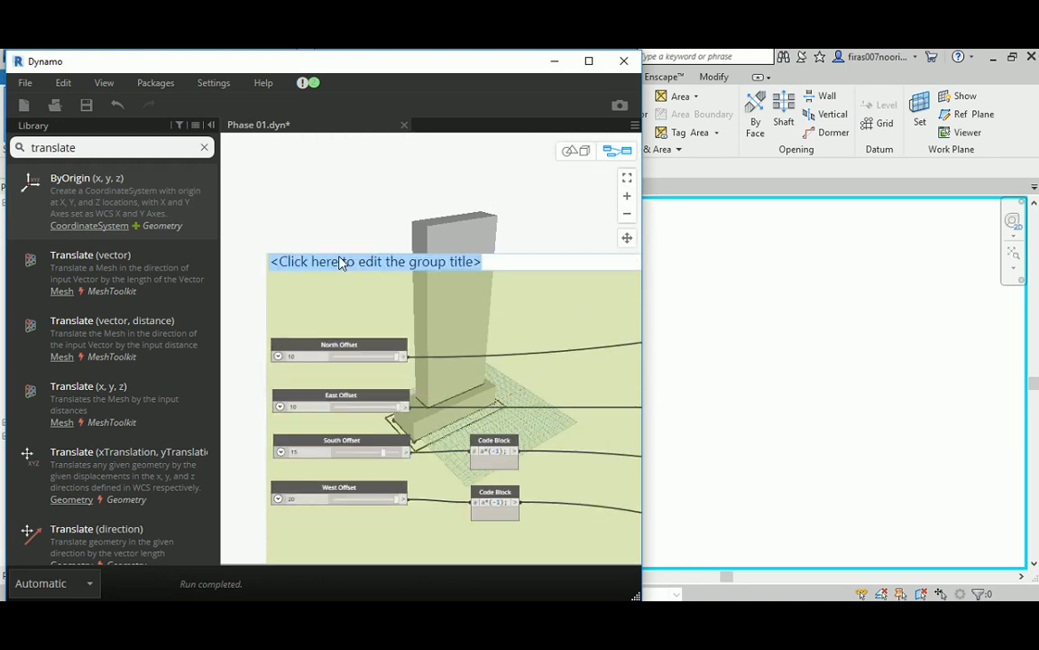
{"action": "type", "text": "Tower"}
{"action": "left_click", "coordinate": [294, 197]}
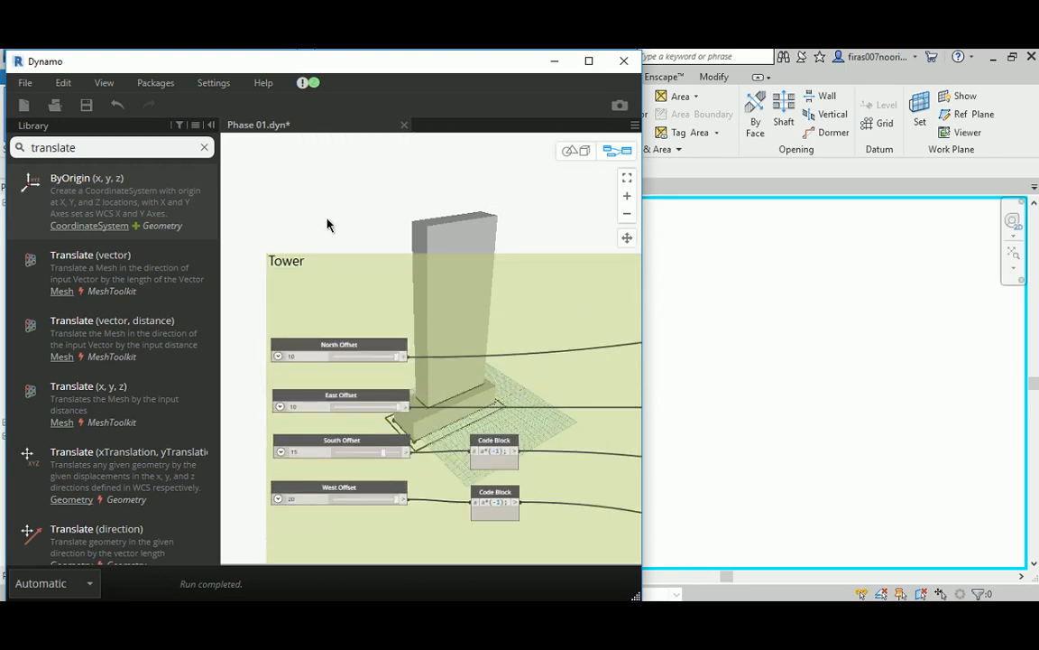
Group all the podium nodes above the Tower group and clear the new group's default title.
{"action": "scroll", "coordinate": [303, 251], "scroll_direction": "down", "scroll_amount": 6}
{"action": "middle_click_drag", "start_coordinate": [314, 208], "coordinate": [248, 237]}
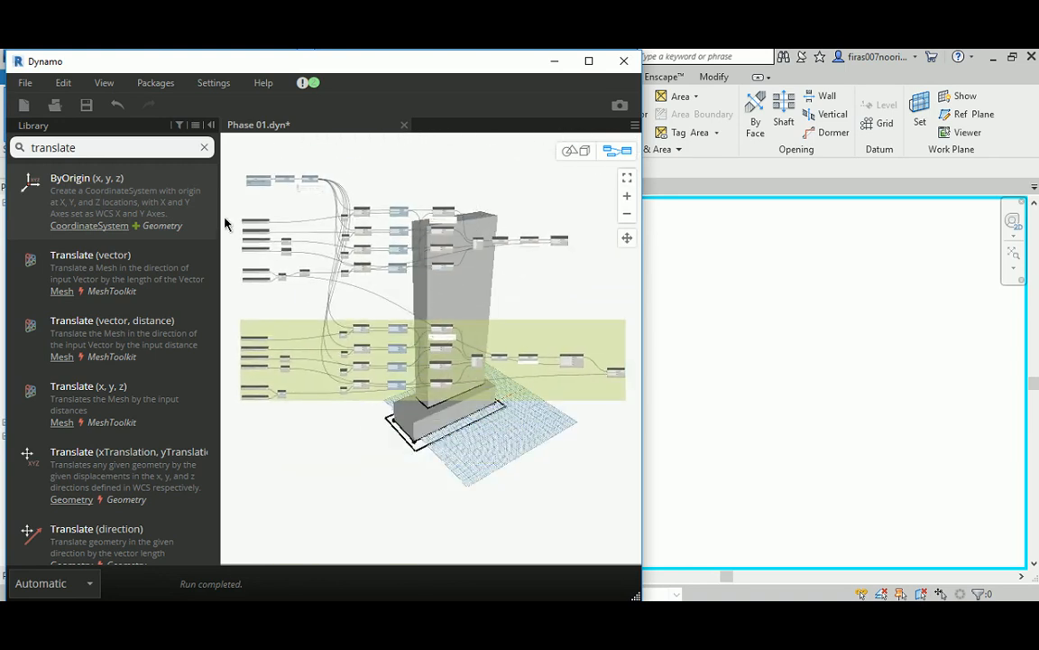
{"action": "left_click_drag", "start_coordinate": [229, 197], "coordinate": [587, 300]}
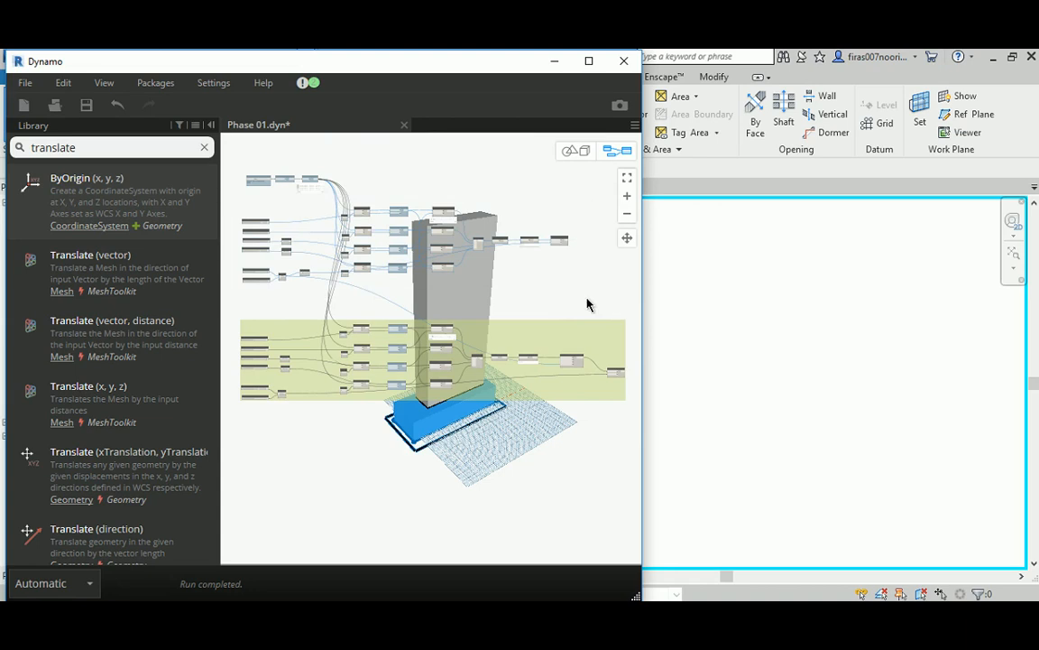
{"action": "key", "text": "ctrl+g"}
{"action": "scroll", "coordinate": [271, 181], "scroll_direction": "up", "scroll_amount": 5}
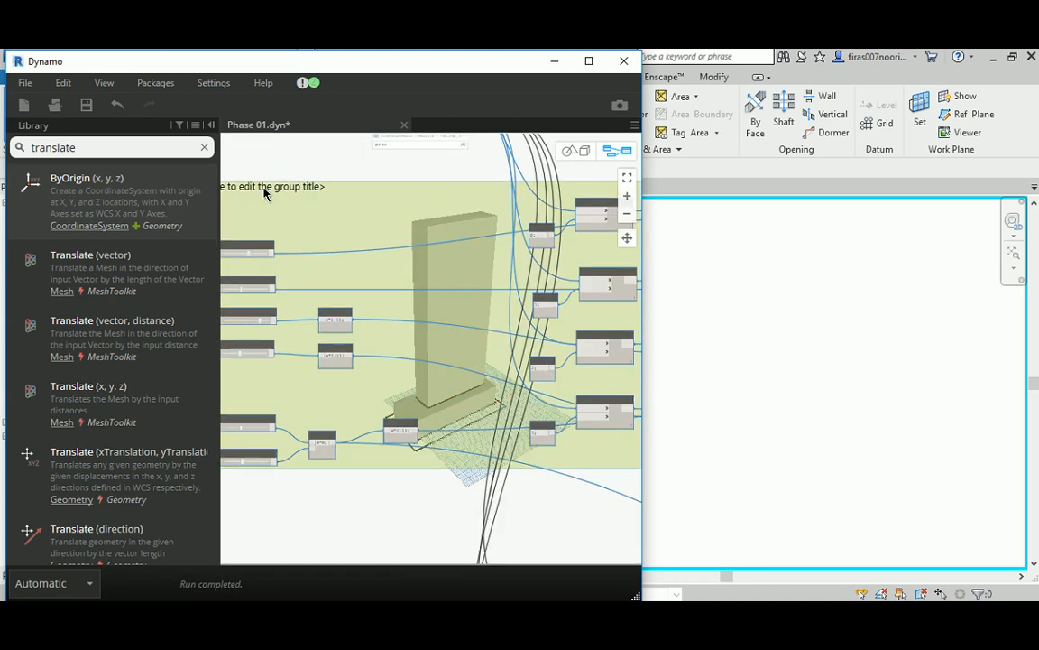
{"action": "double_click", "coordinate": [265, 189]}
{"action": "key", "text": "BackSpace"}
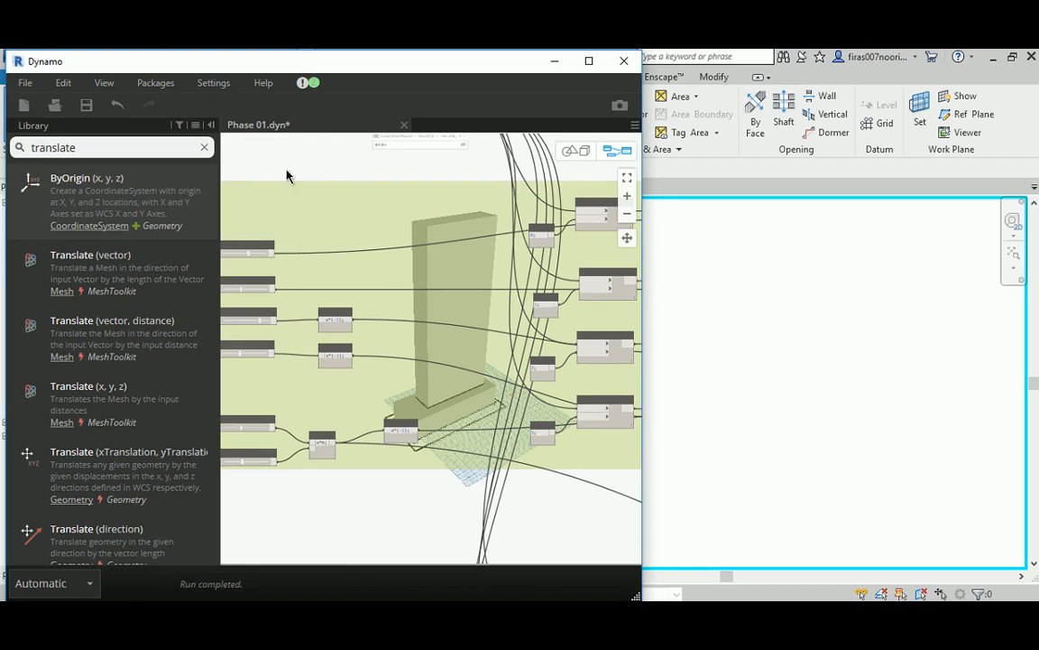
Bring all the site boundary rectangles into view in the Revit plan and save the Dynamo graph.
{"action": "scroll", "coordinate": [307, 180], "scroll_direction": "down", "scroll_amount": 5}
{"action": "scroll", "coordinate": [467, 295], "scroll_direction": "up", "scroll_amount": 3}
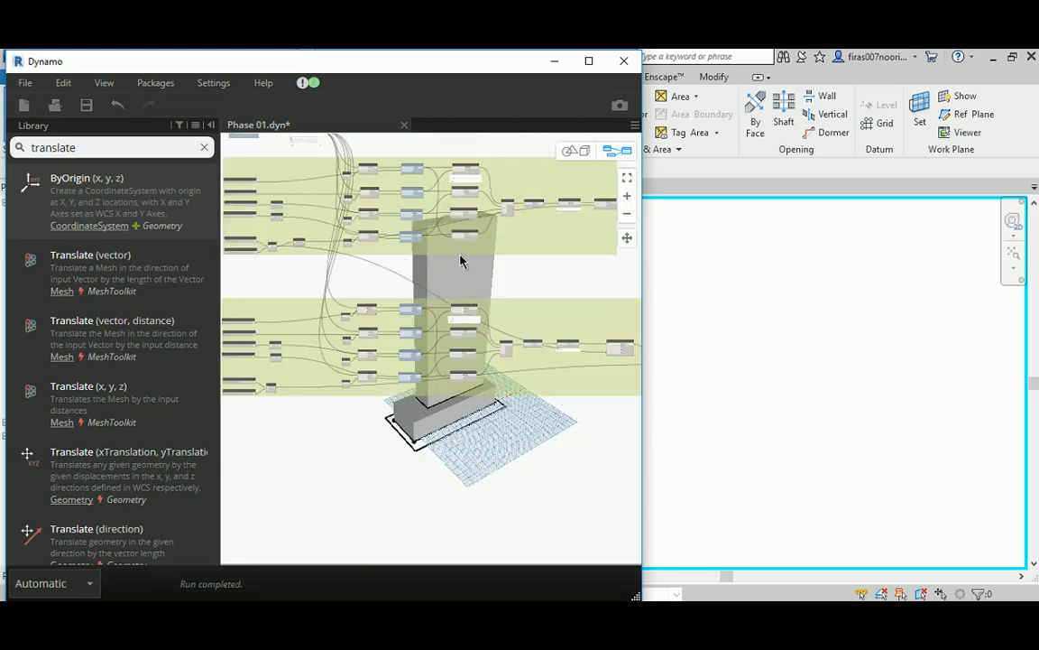
{"action": "scroll", "coordinate": [420, 263], "scroll_direction": "down", "scroll_amount": 2}
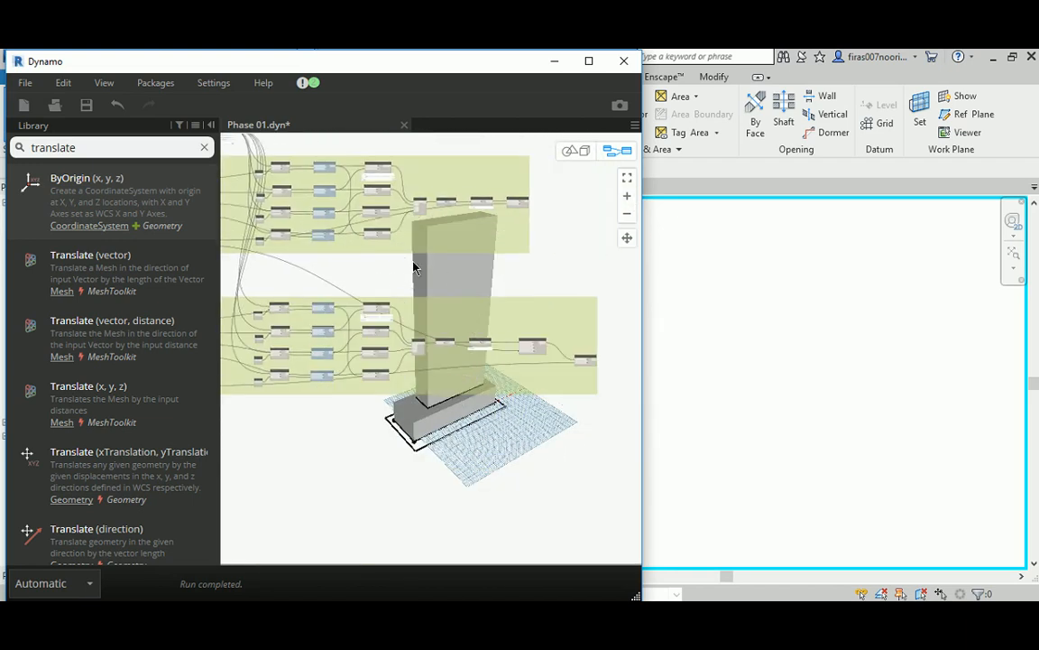
{"action": "scroll", "coordinate": [475, 325], "scroll_direction": "up", "scroll_amount": 2}
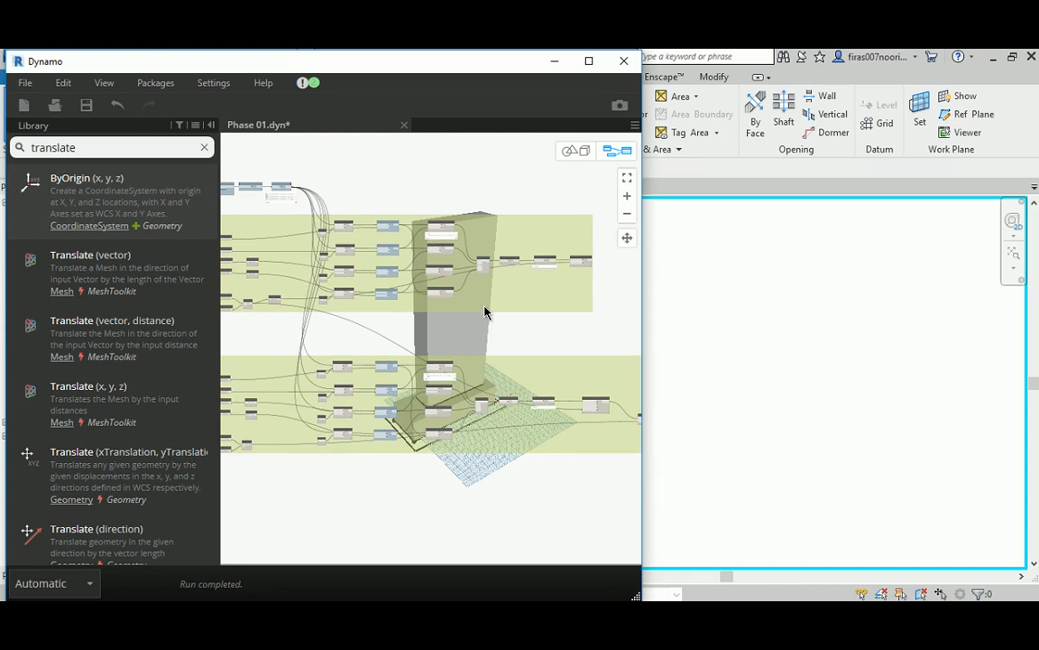
{"action": "middle_click", "coordinate": [777, 336]}
{"action": "scroll", "coordinate": [776, 329], "scroll_direction": "down", "scroll_amount": 3}
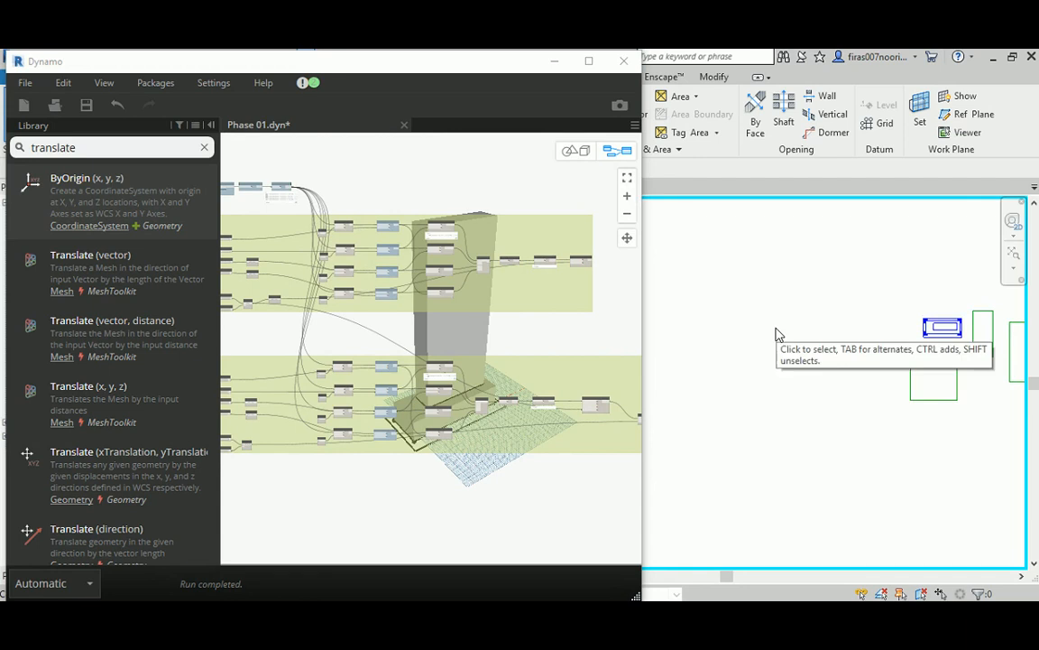
{"action": "scroll", "coordinate": [850, 337], "scroll_direction": "up", "scroll_amount": 1}
{"action": "middle_click_drag", "start_coordinate": [850, 337], "coordinate": [678, 323]}
{"action": "scroll", "coordinate": [872, 322], "scroll_direction": "up", "scroll_amount": 1}
{"action": "middle_click", "coordinate": [358, 293]}
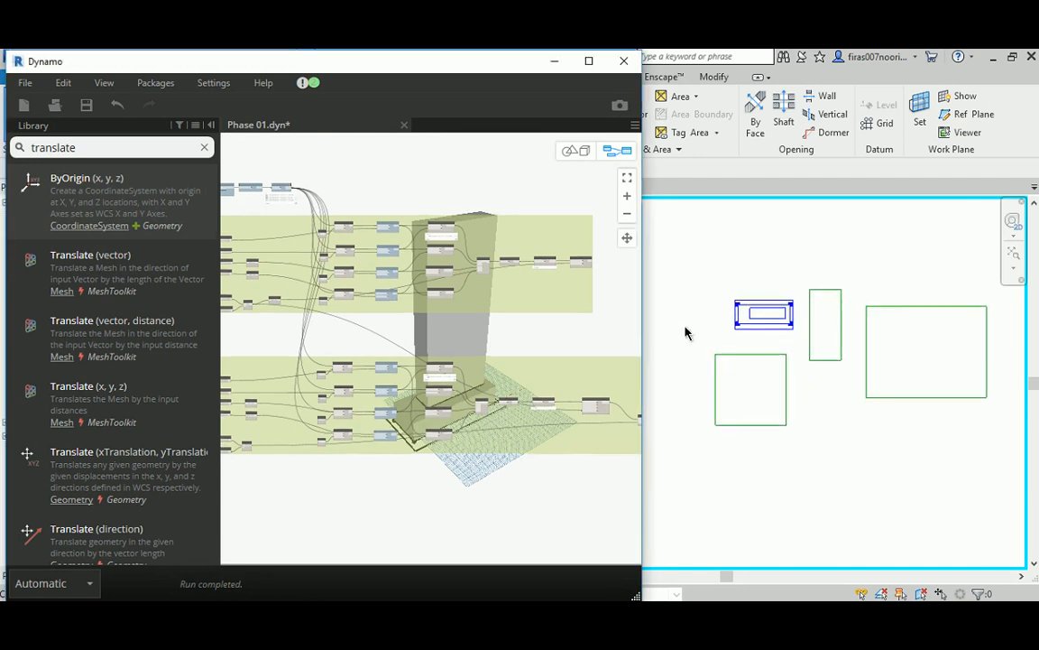
{"action": "scroll", "coordinate": [459, 220], "scroll_direction": "up", "scroll_amount": 3}
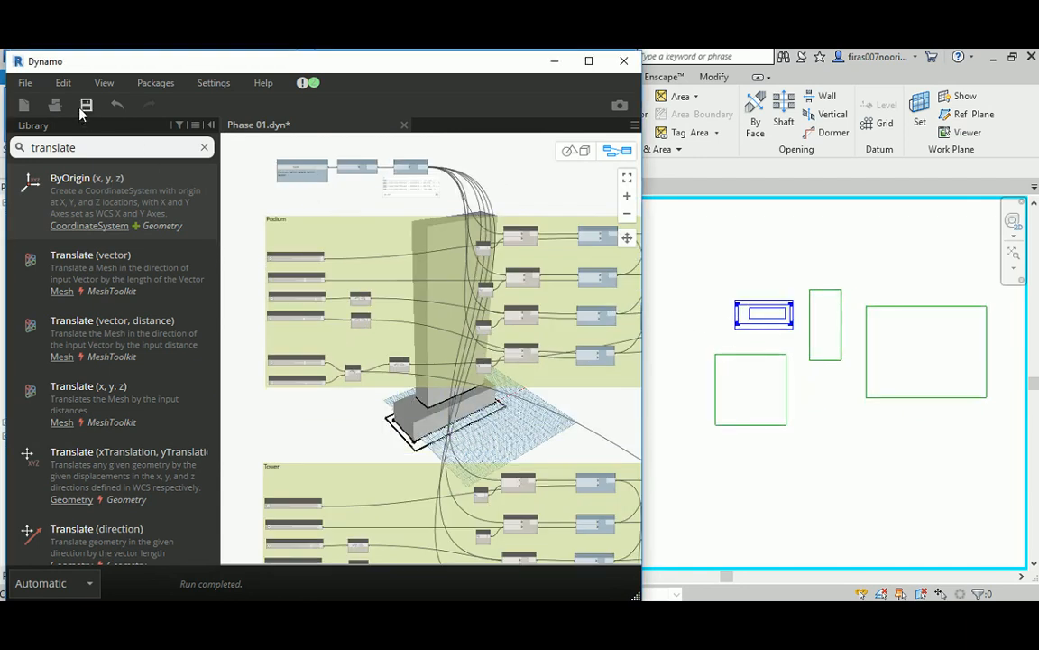
{"action": "left_click", "coordinate": [87, 109]}
Reselect the tall narrow rectangle's lines as the site boundary, inspect the resulting masses in the 3D preview and return to the graph.
{"action": "scroll", "coordinate": [281, 155], "scroll_direction": "up", "scroll_amount": 5}
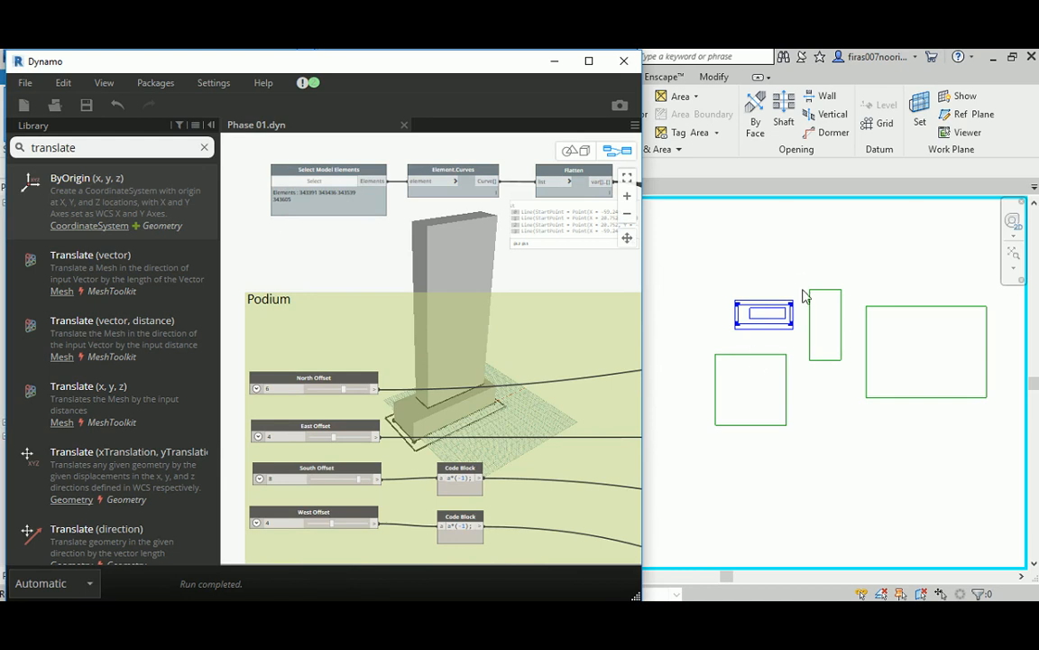
{"action": "left_click_drag", "start_coordinate": [802, 277], "coordinate": [853, 373]}
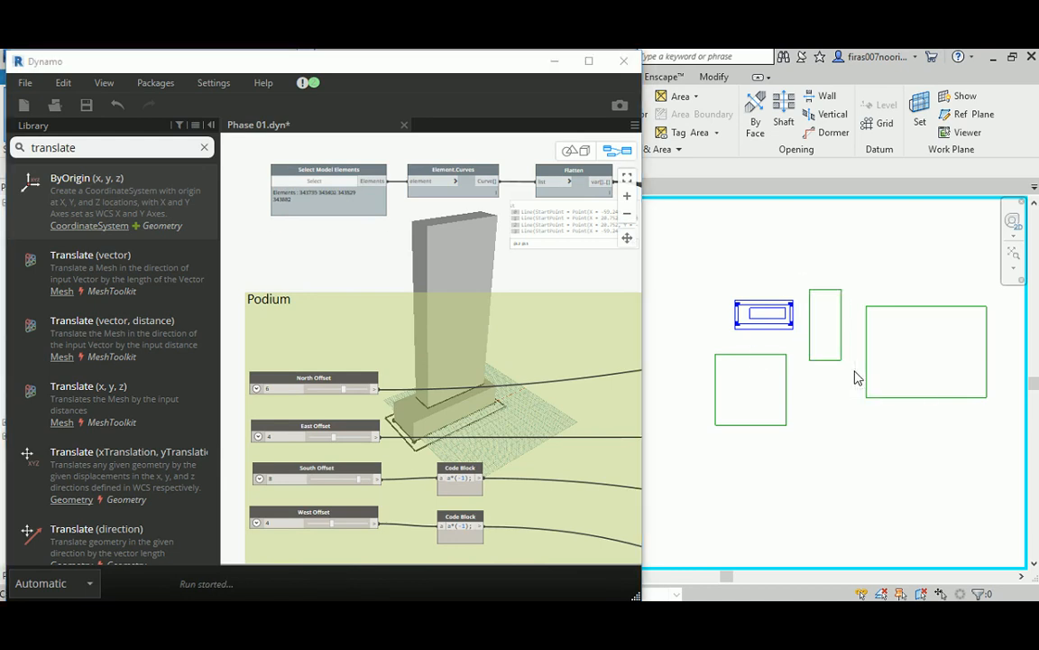
{"action": "left_click", "coordinate": [578, 156]}
{"action": "right_click_drag", "start_coordinate": [498, 322], "coordinate": [476, 320]}
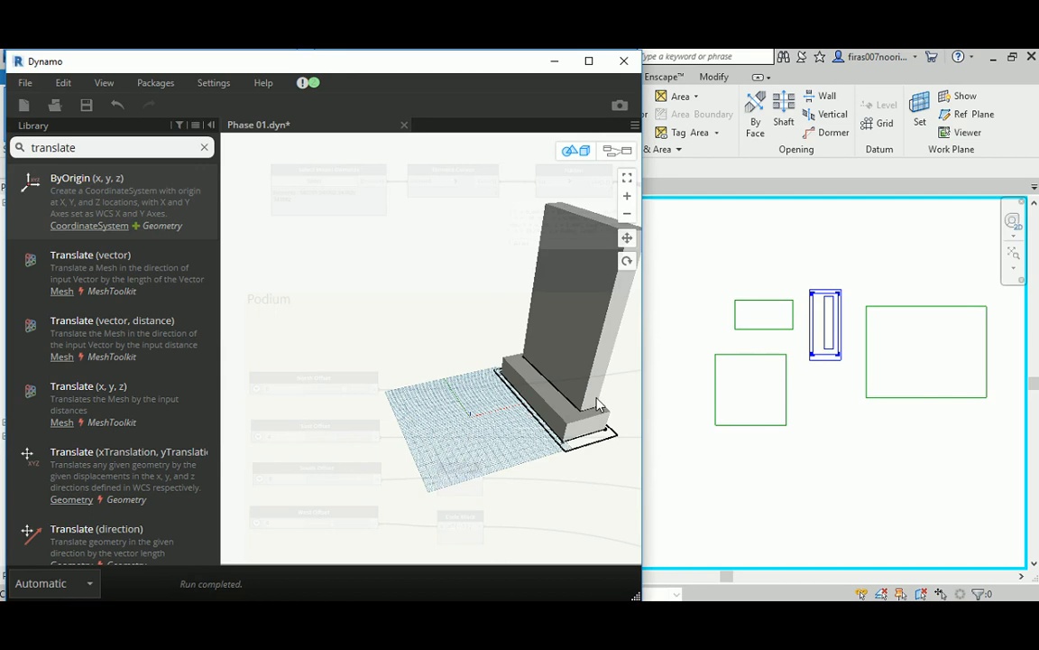
{"action": "left_click", "coordinate": [617, 151]}
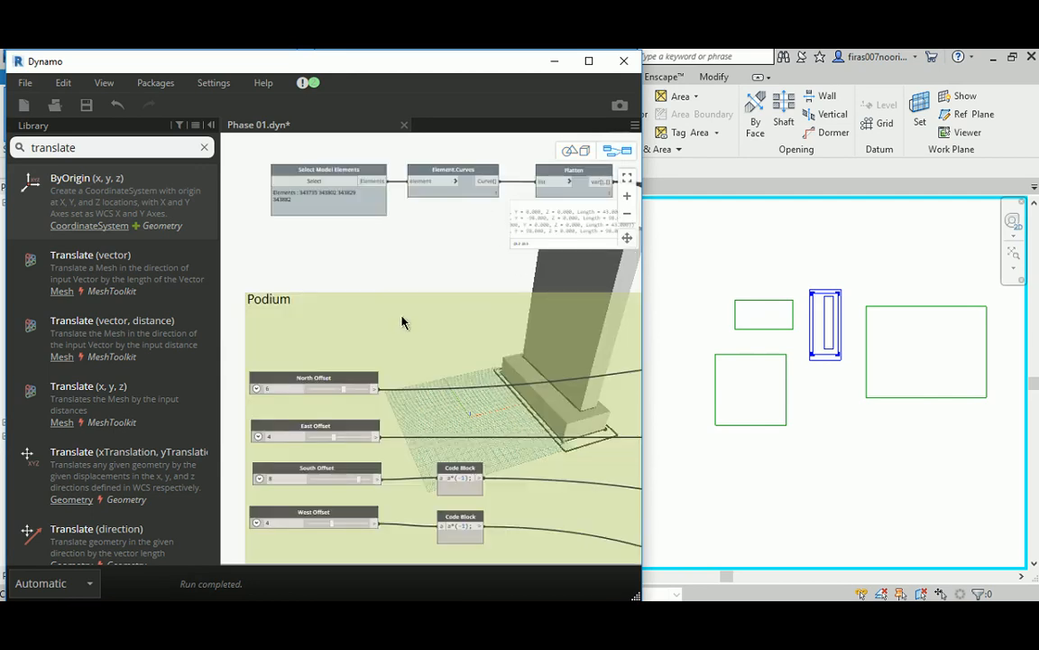
Reselect the square plot's lines as the site boundary, orbit the masses in the 3D preview and return to the graph.
{"action": "left_click", "coordinate": [314, 181]}
{"action": "left_click_drag", "start_coordinate": [703, 348], "coordinate": [793, 454]}
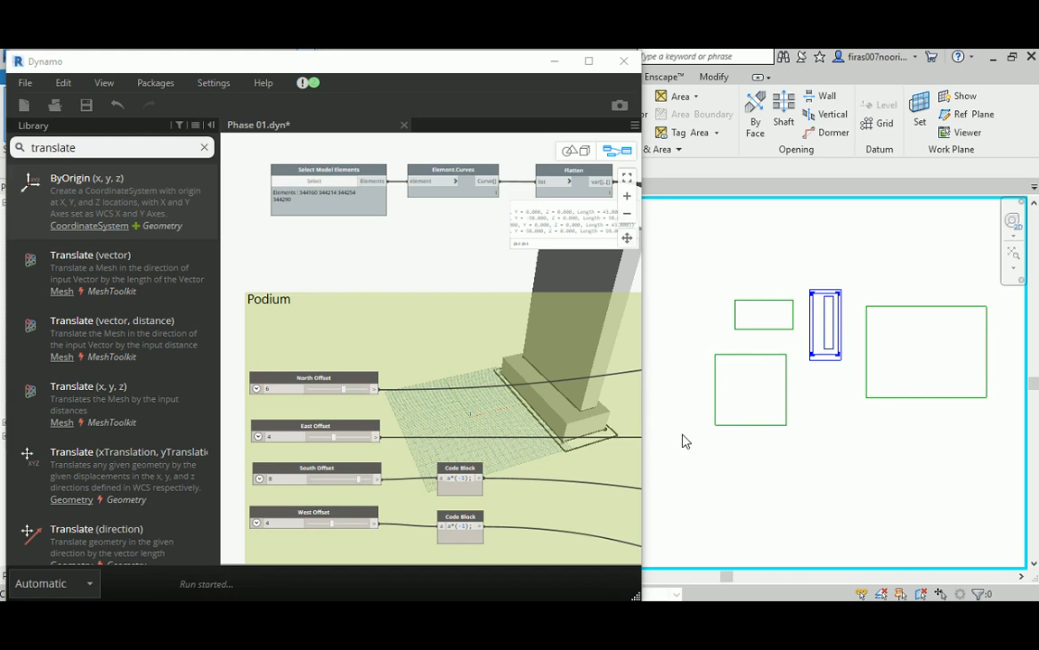
{"action": "middle_click_drag", "start_coordinate": [510, 387], "coordinate": [498, 356]}
{"action": "left_click", "coordinate": [575, 152]}
{"action": "scroll", "coordinate": [460, 305], "scroll_direction": "down", "scroll_amount": 5}
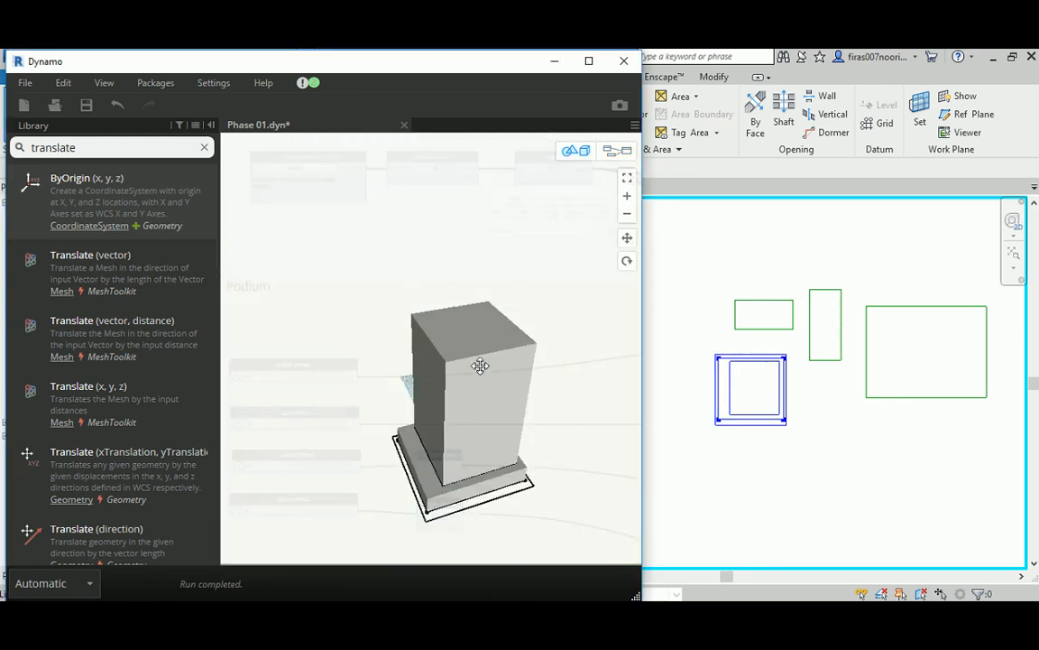
{"action": "mouse_move", "coordinate": [480, 364]}
{"action": "right_mouse_down"}
{"action": "mouse_move", "coordinate": [495, 297]}
{"action": "mouse_move", "coordinate": [493, 353]}
{"action": "right_mouse_up"}
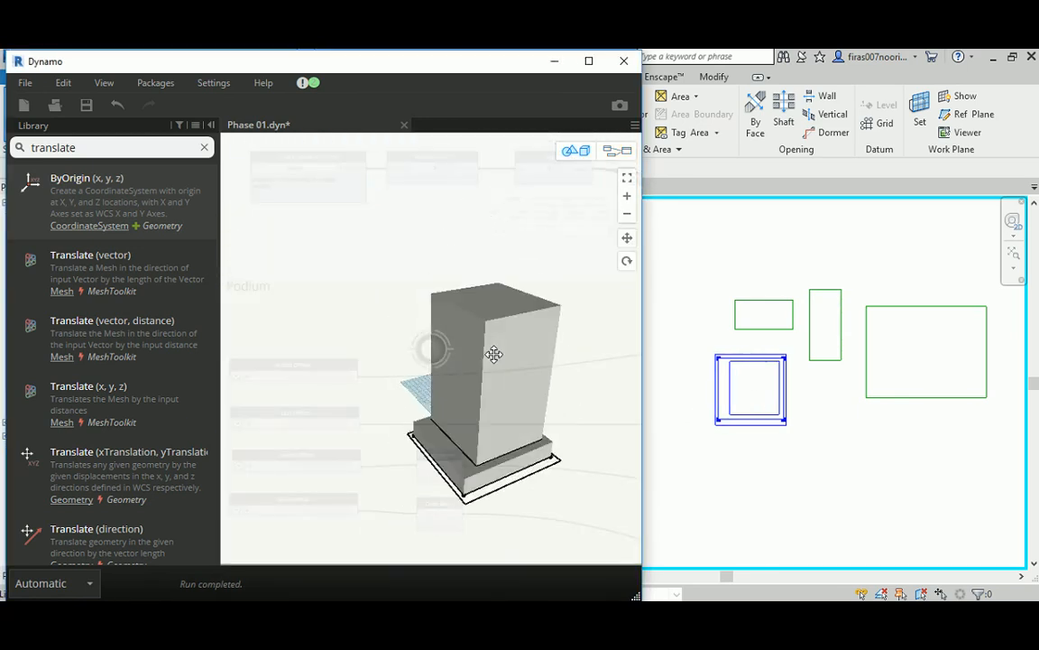
{"action": "left_click", "coordinate": [617, 150]}
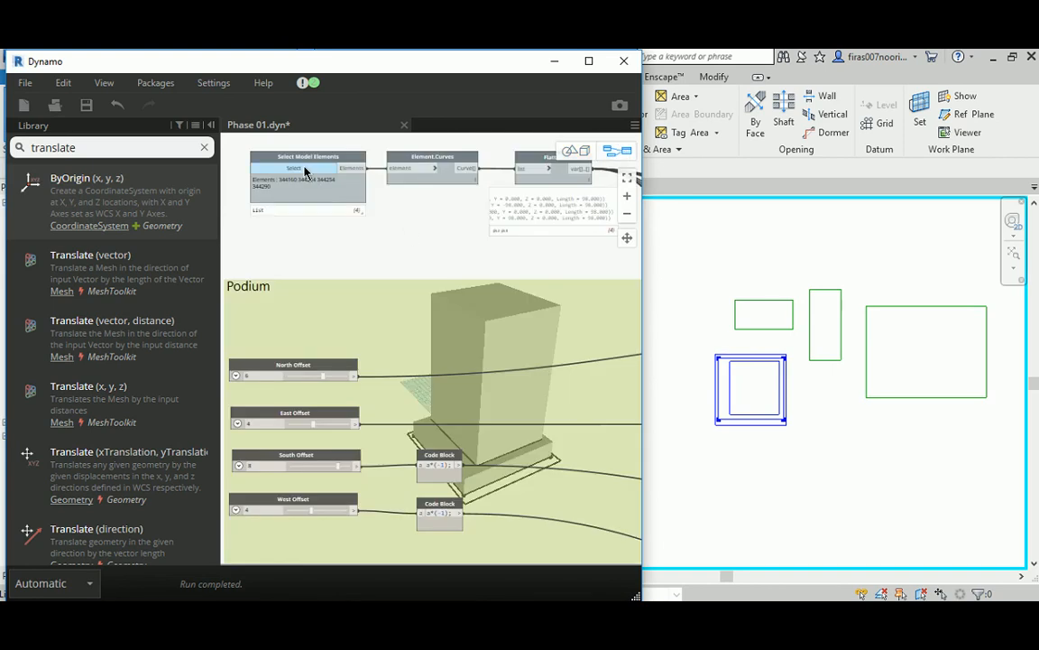
Reselect the small horizontal rectangle's lines as the site boundary, inspect its podium and tower in the 3D preview and return to the graph.
{"action": "left_click", "coordinate": [305, 174]}
{"action": "left_click_drag", "start_coordinate": [719, 284], "coordinate": [800, 348]}
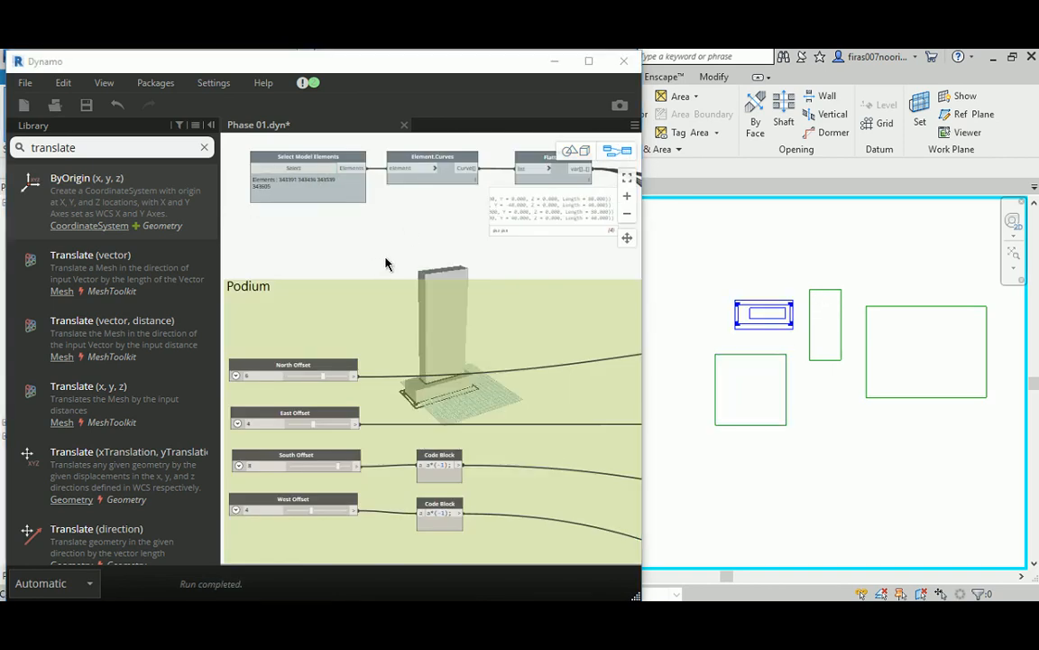
{"action": "left_click", "coordinate": [578, 151]}
{"action": "scroll", "coordinate": [404, 280], "scroll_direction": "up", "scroll_amount": 4}
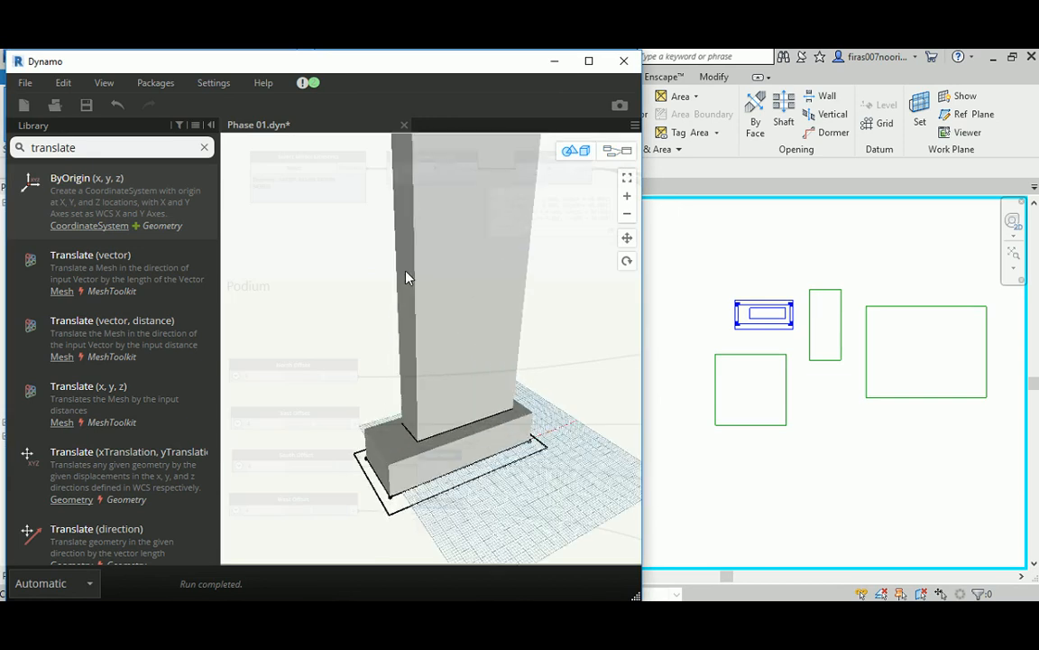
{"action": "middle_click_drag", "start_coordinate": [387, 297], "coordinate": [383, 319]}
{"action": "mouse_move", "coordinate": [358, 282]}
{"action": "right_mouse_down"}
{"action": "mouse_move", "coordinate": [430, 284]}
{"action": "mouse_move", "coordinate": [373, 284]}
{"action": "right_mouse_up"}
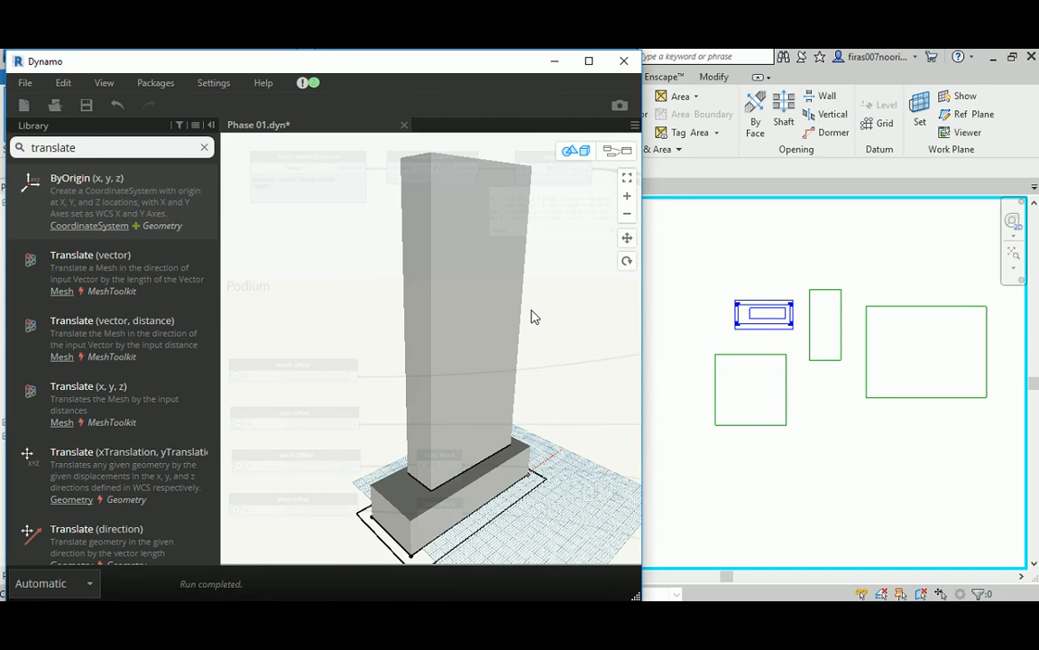
{"action": "left_click", "coordinate": [605, 150]}
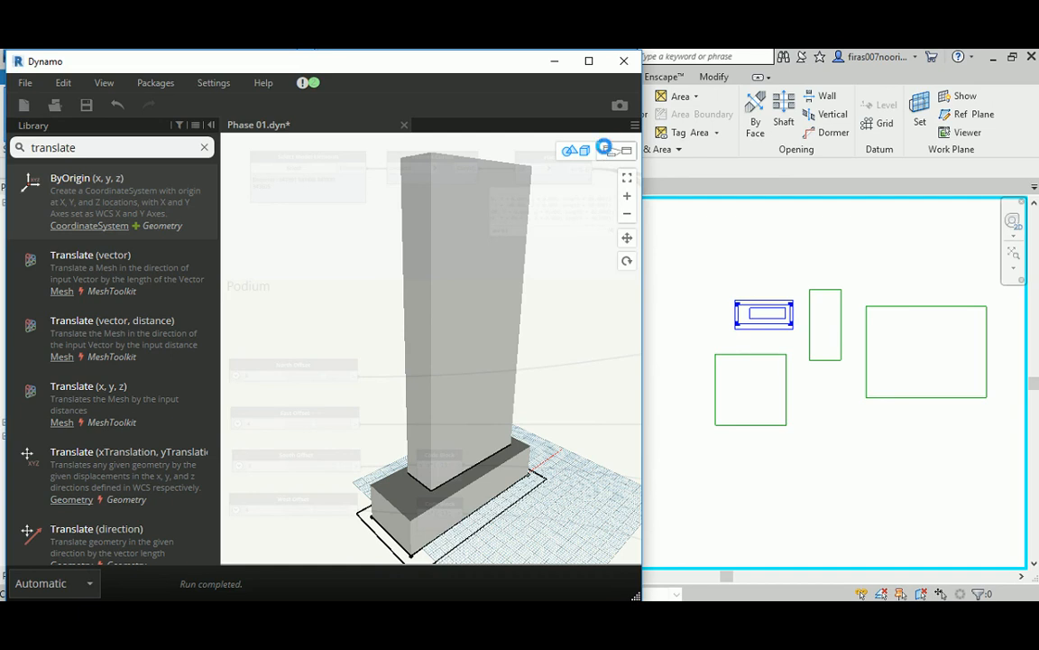